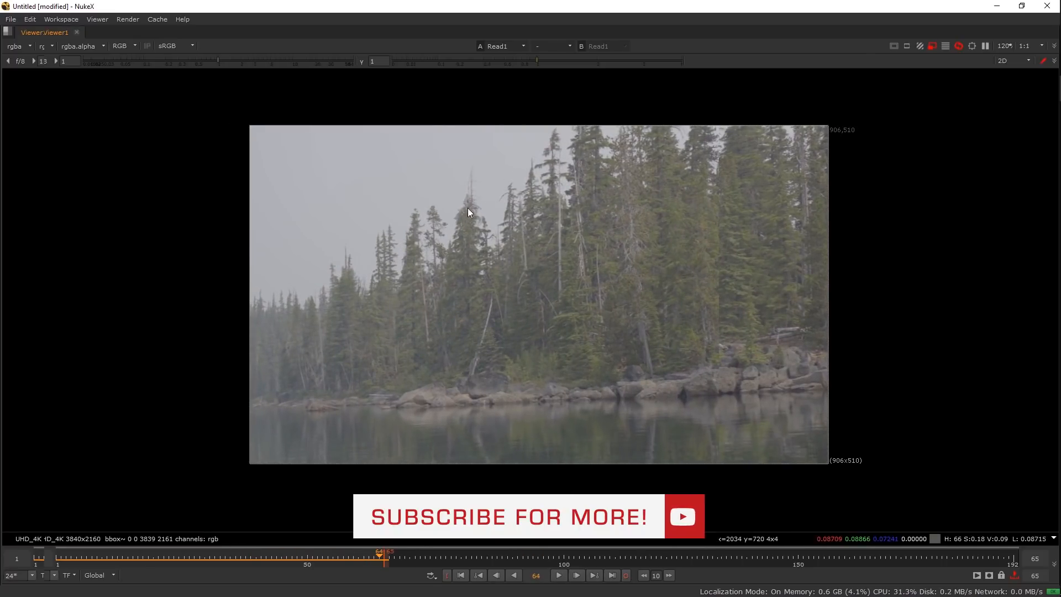
Restore the full workspace from the maximised viewer and move the Viewer node further below the footage node
key(space)
scroll(397, 184, down, 2)
drag(397, 184, 350, 224)
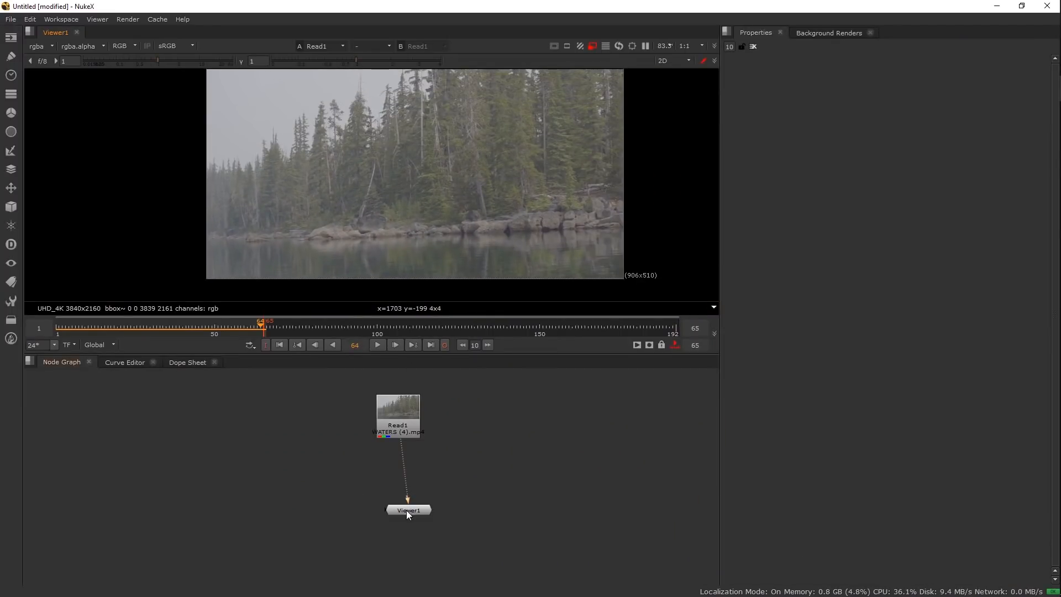
drag(406, 510, 399, 564)
Add a CameraTracker node between the Read1 footage and the Viewer, spaced just below the footage node
click(404, 422)
key(Tab)
text(cam)
key(Down)
key(Down)
key(Return)
drag(407, 446, 408, 469)
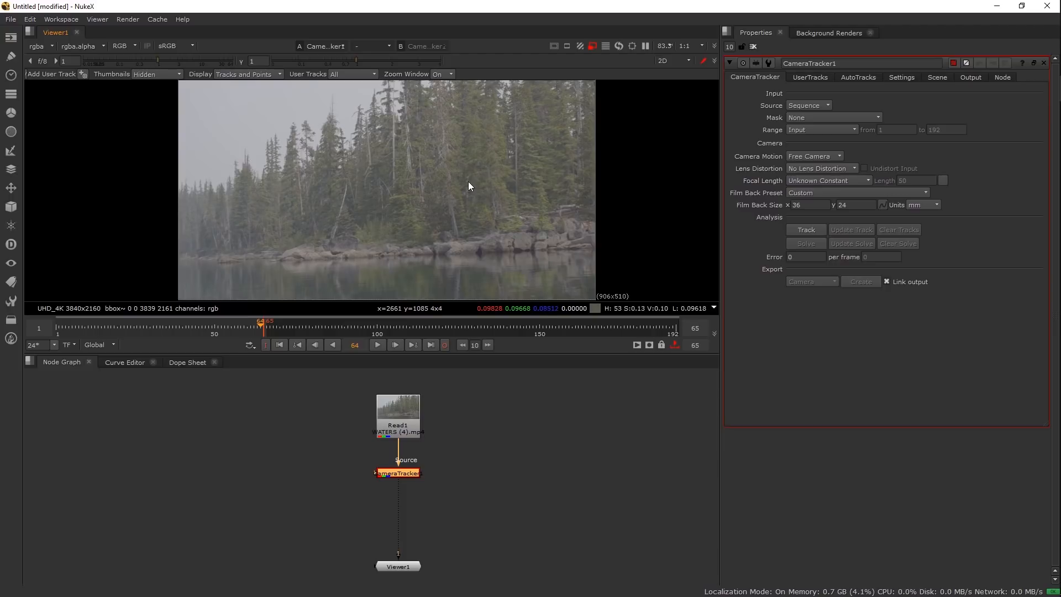
Review the film back presets and the film back size values of the CameraTracker
click(806, 192)
mouse_move(807, 215)
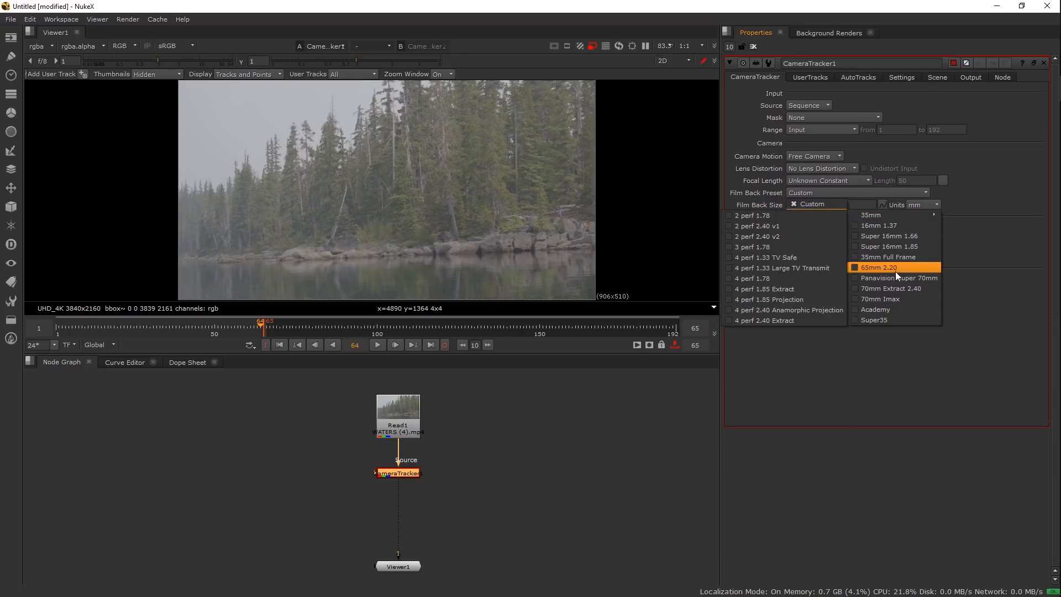
mouse_move(825, 253)
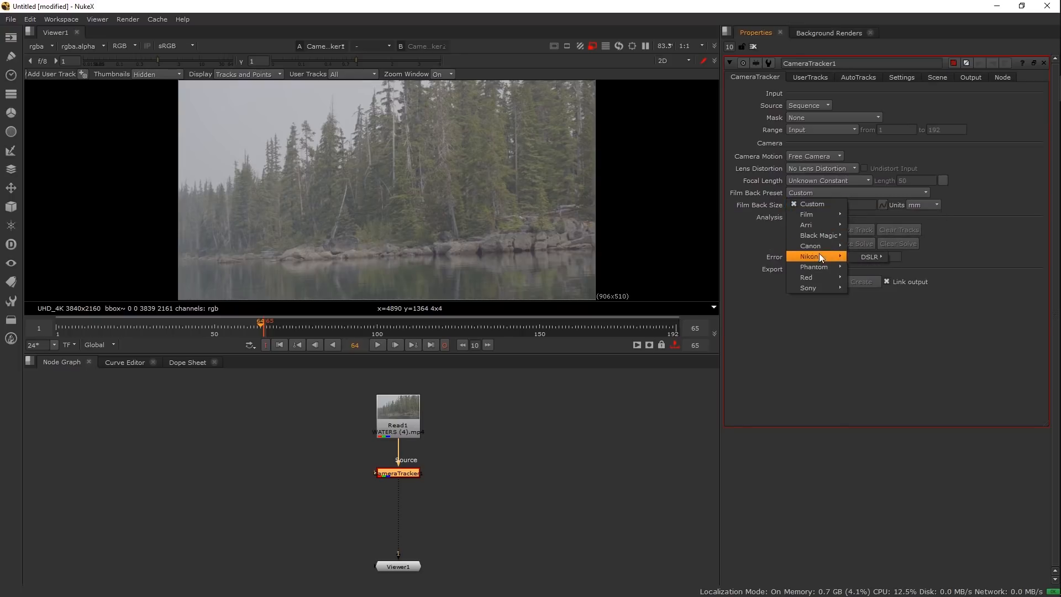
click(801, 327)
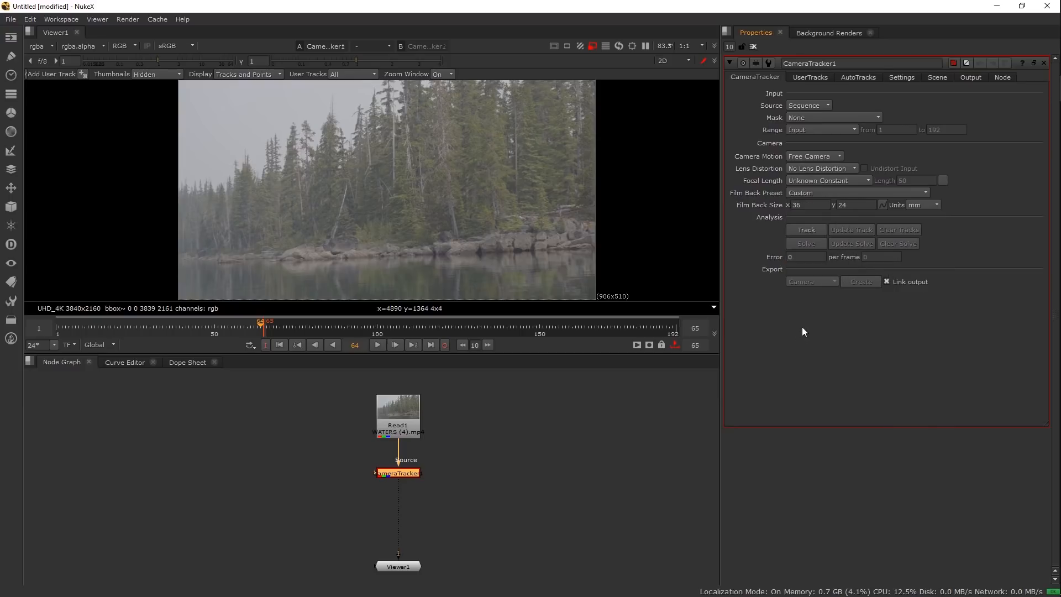
double_click(804, 205)
drag(860, 204, 743, 208)
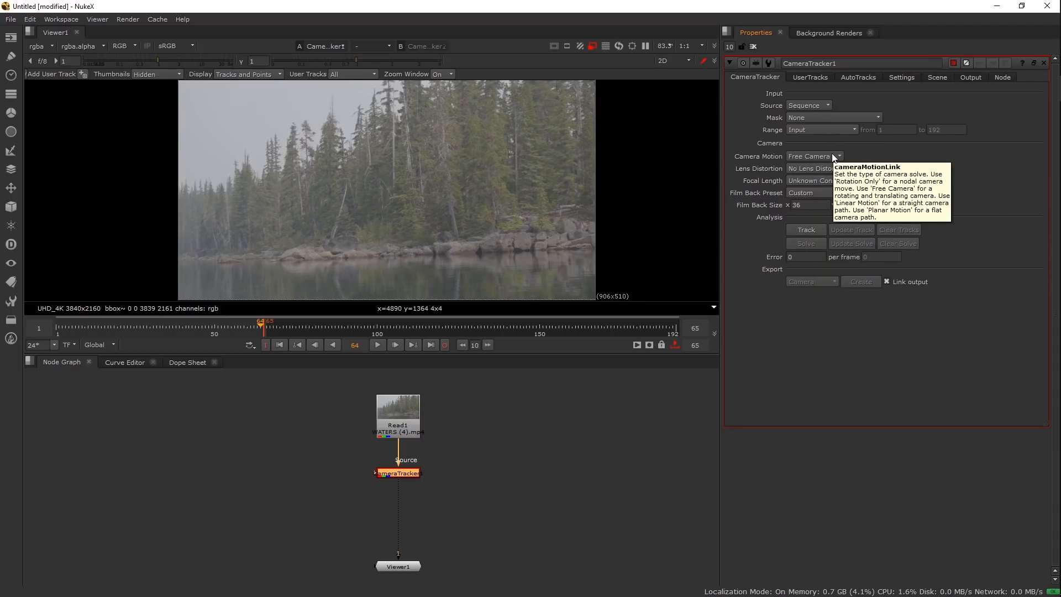
Choose Free Camera as the CameraTracker's camera motion
drag(518, 184, 518, 168)
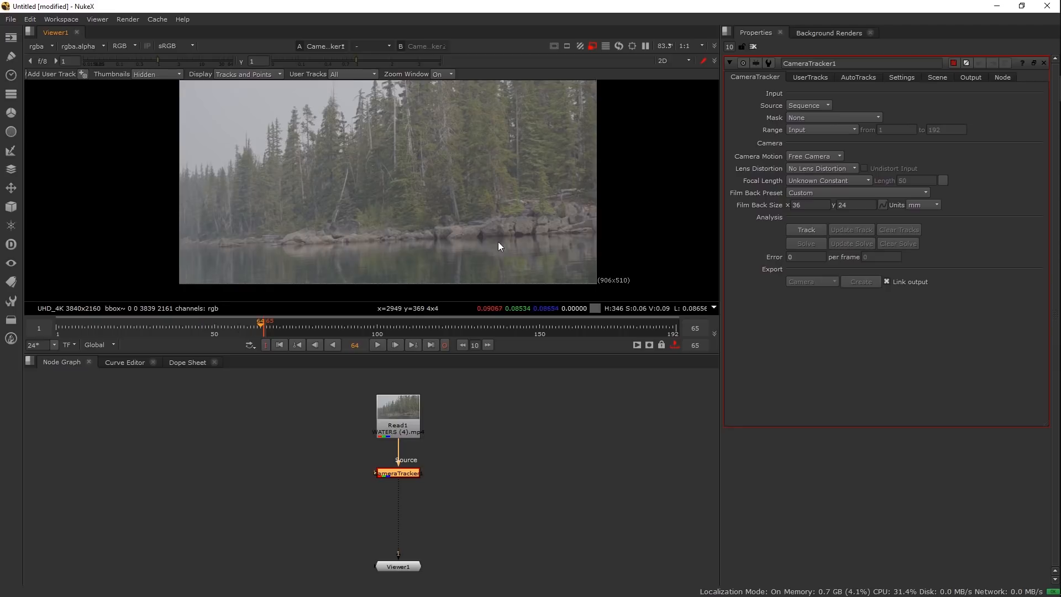
drag(570, 243, 566, 257)
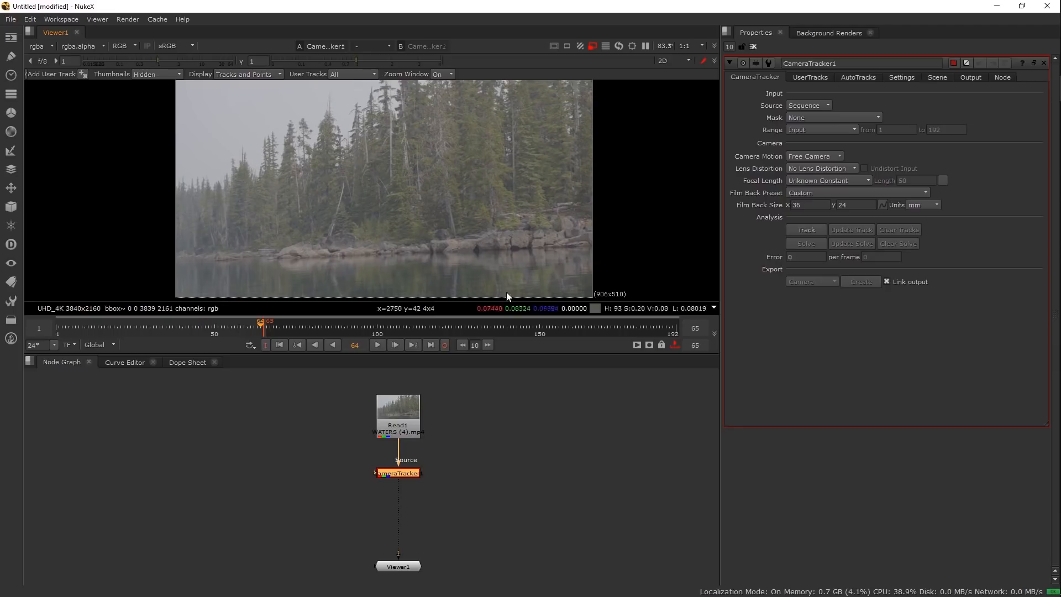
click(836, 155)
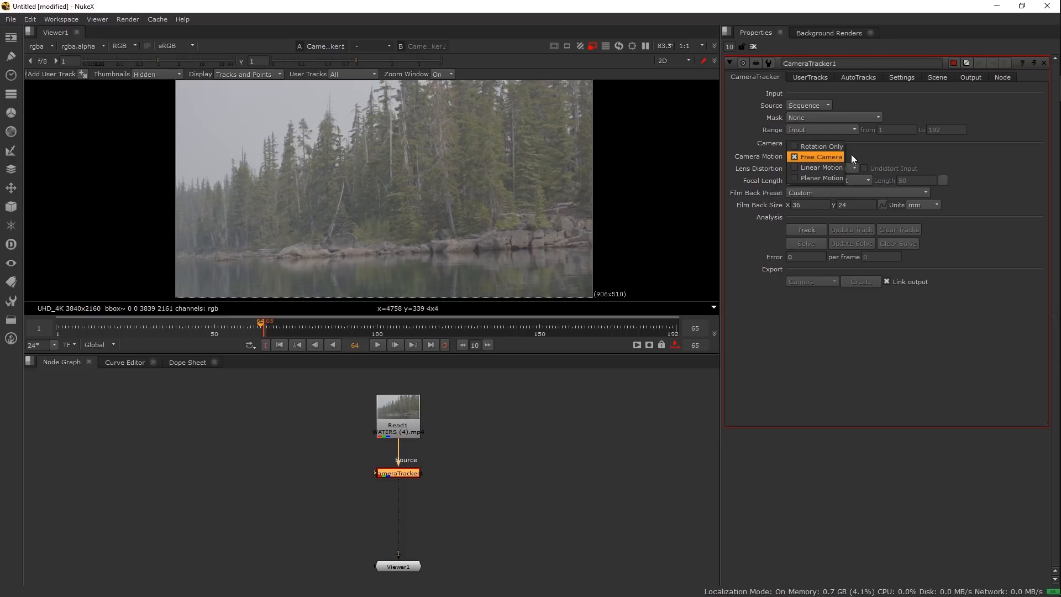
click(819, 157)
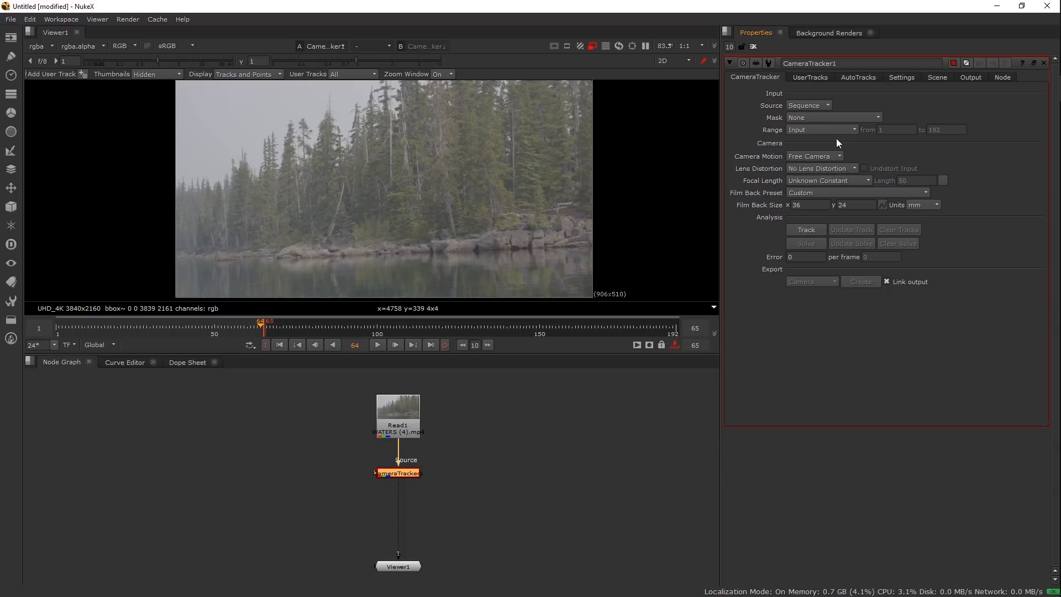
Turn on Preview Features in the tracker settings and lower the viewer gain to about 0.095 to see the points
click(902, 77)
double_click(818, 107)
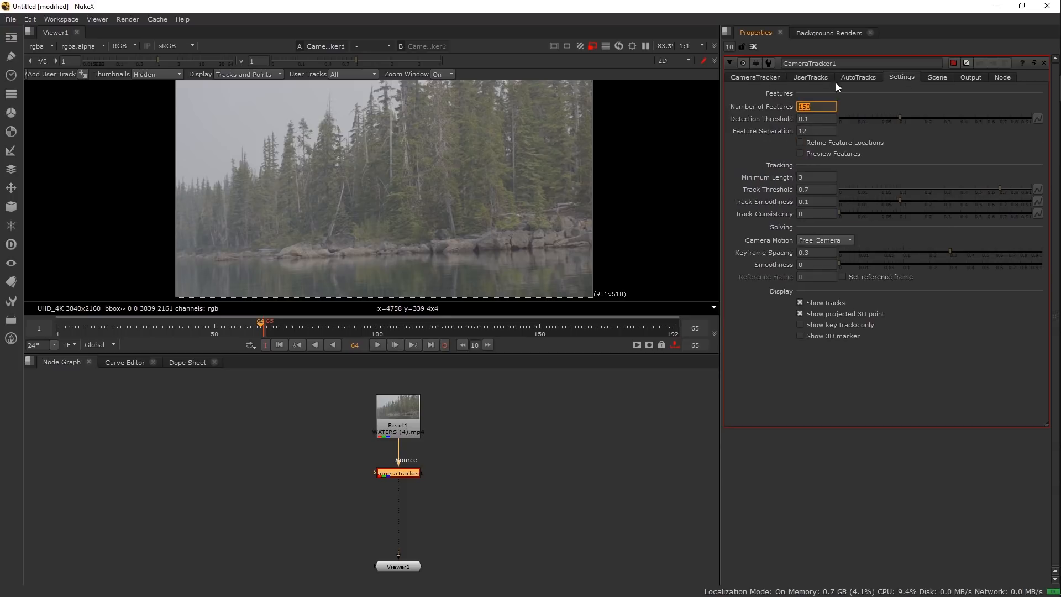
click(840, 152)
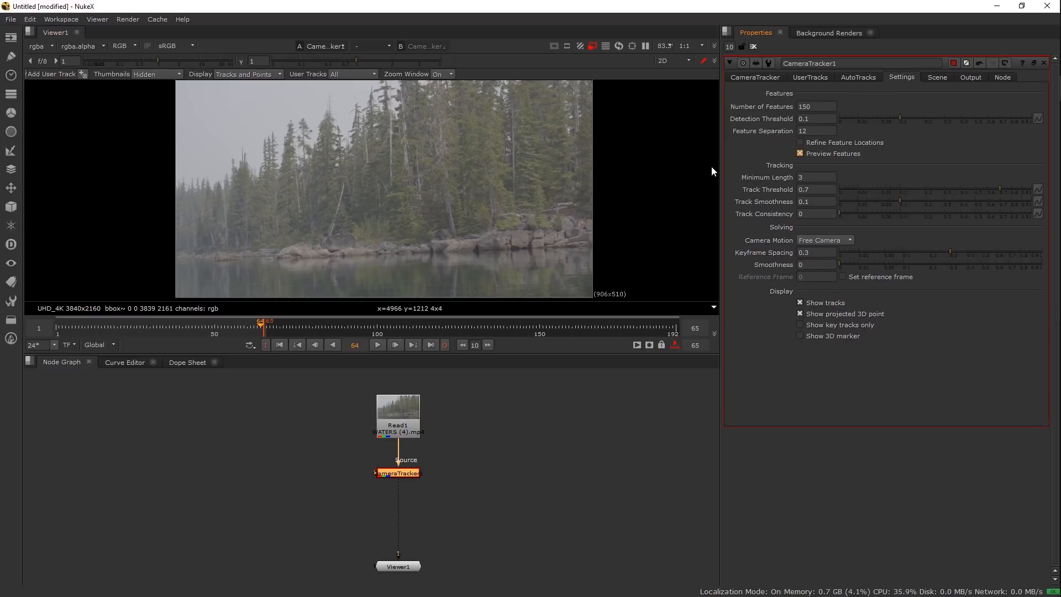
scroll(472, 191, up, 2)
scroll(591, 154, down, 1)
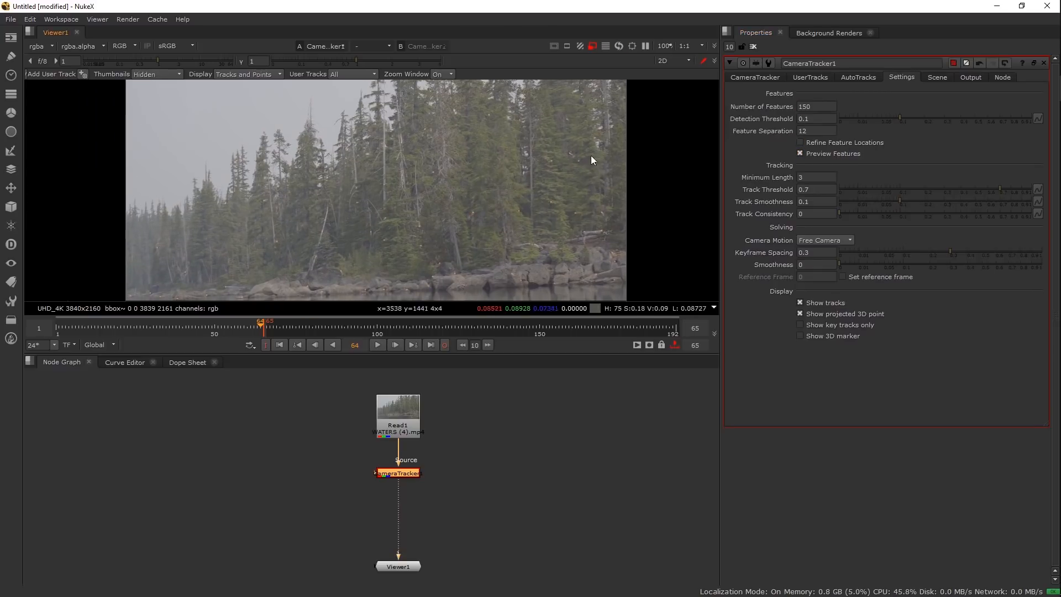
scroll(455, 183, up, 3)
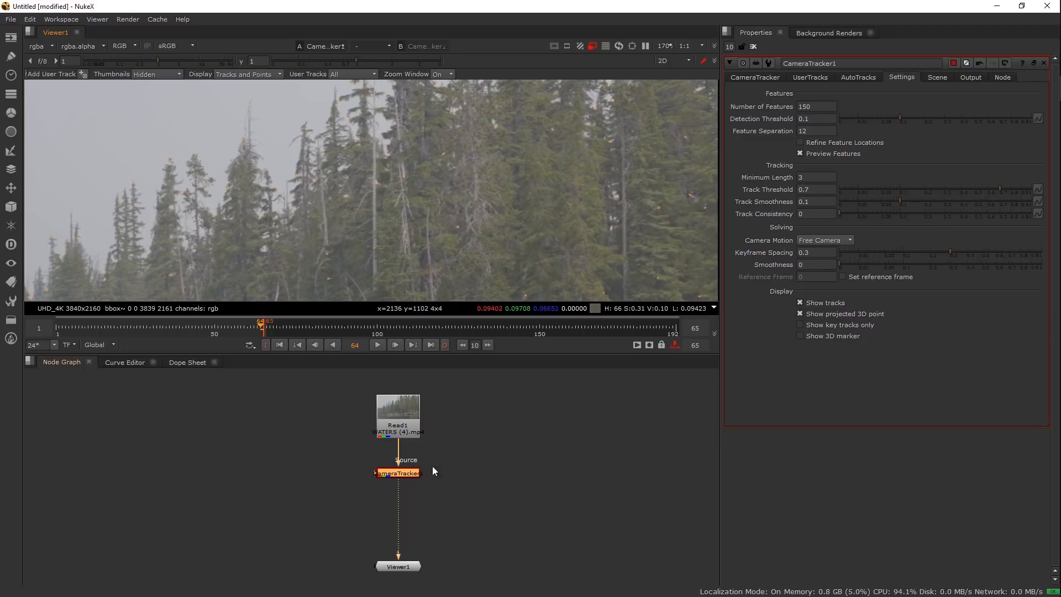
drag(158, 60, 115, 63)
scroll(400, 141, down, 4)
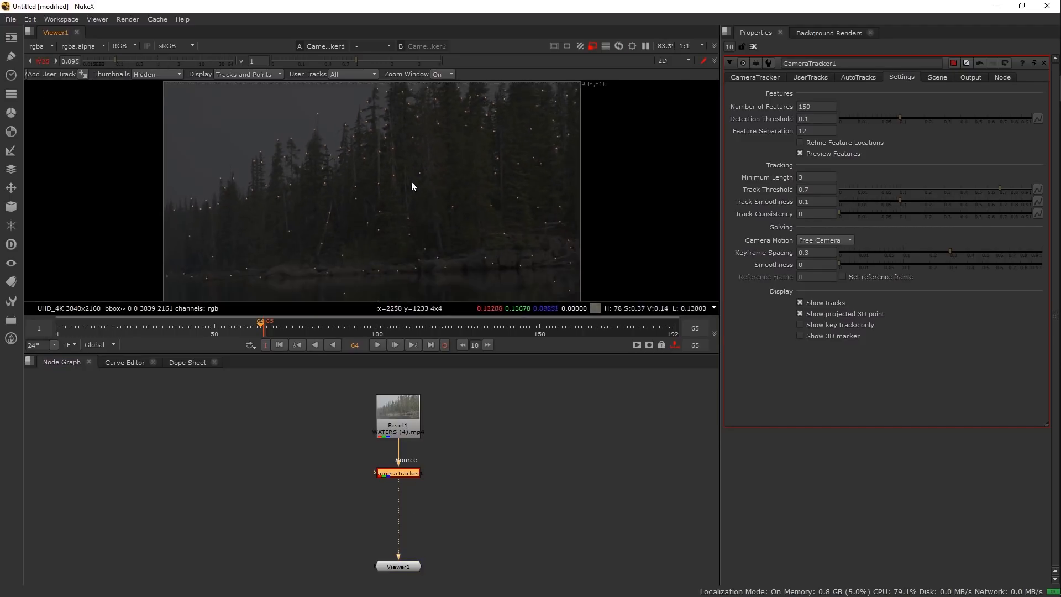
Set the tracker's number of features to 300 and its feature separation to 9
drag(815, 107, 622, 112)
text(300)
key(Return)
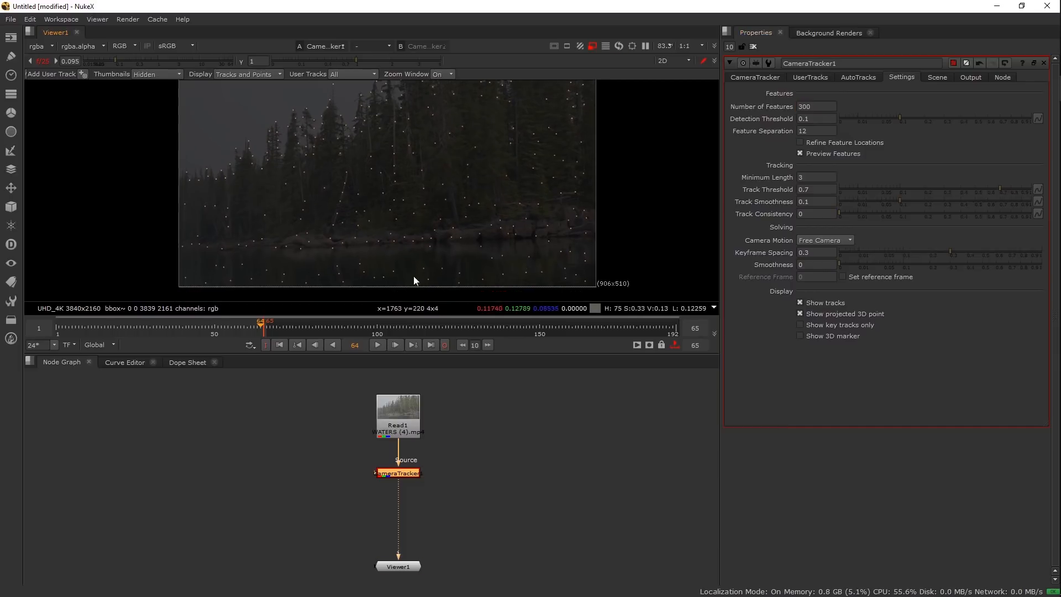
drag(804, 131, 760, 136)
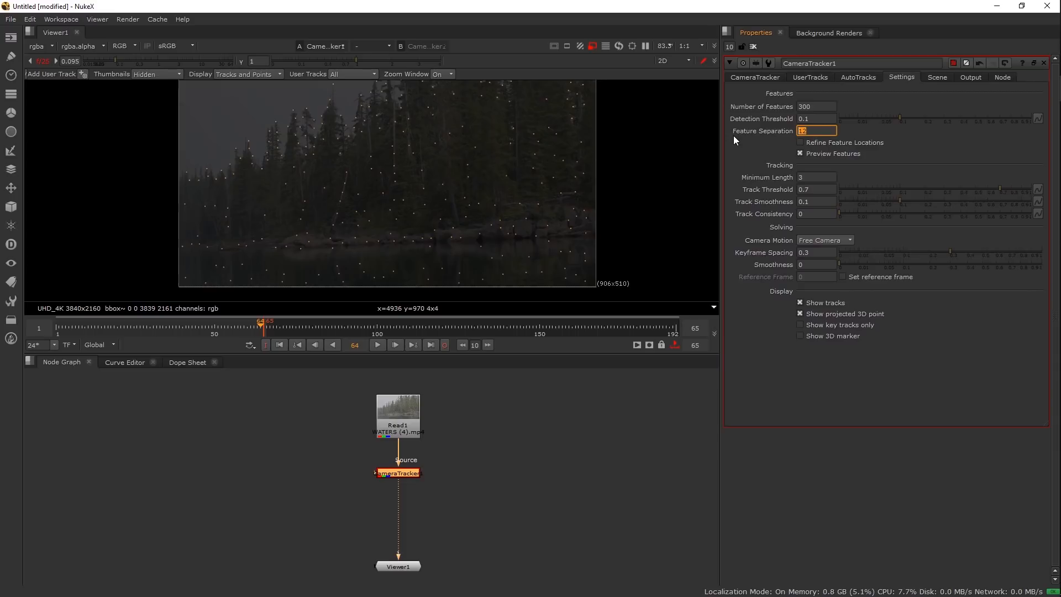
drag(808, 107, 791, 107)
click(826, 129)
text(9)
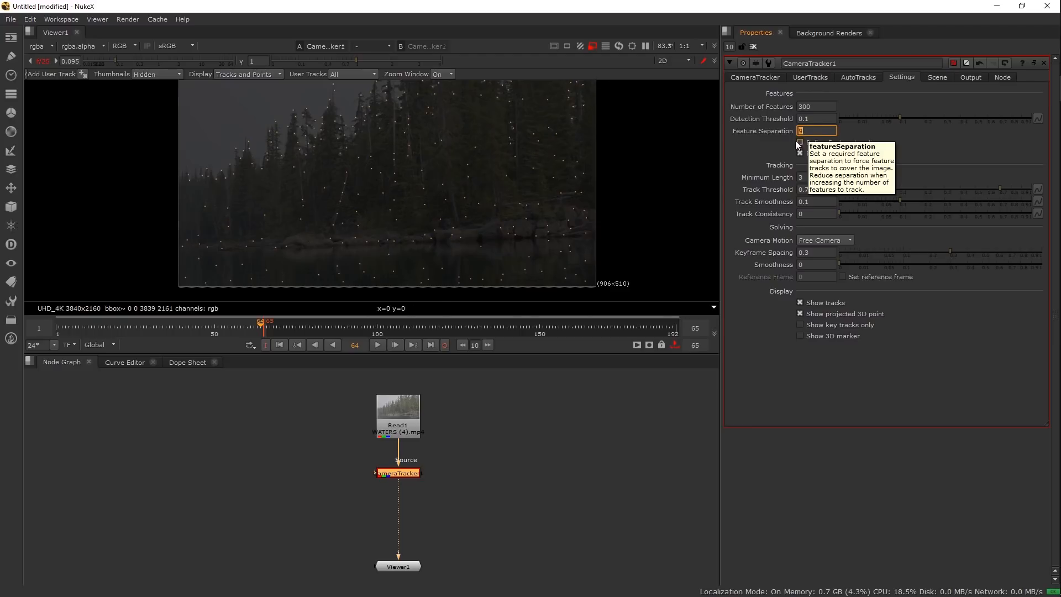
drag(524, 184, 532, 194)
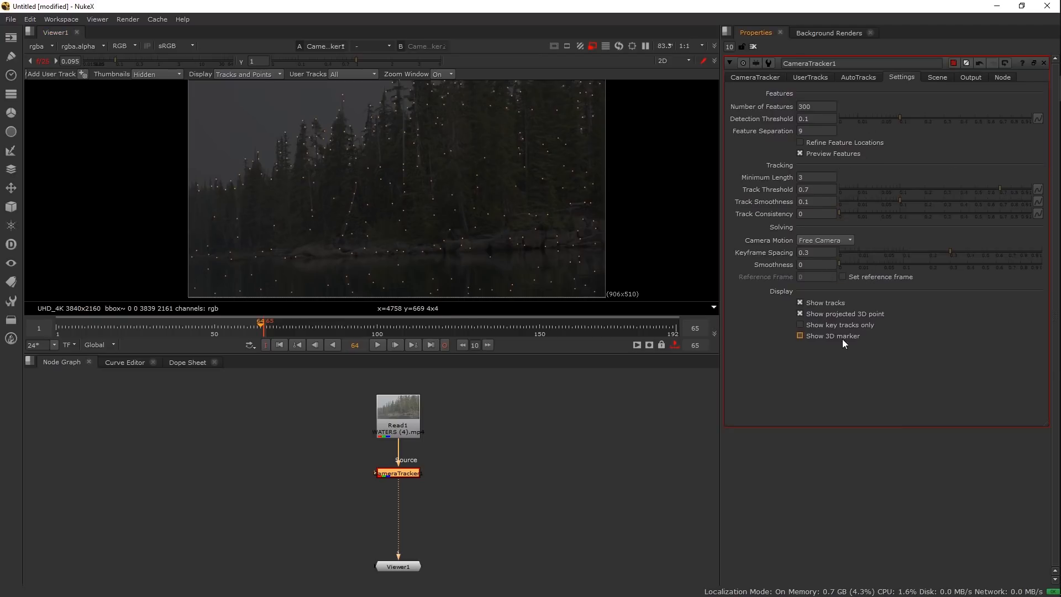
Run the feature tracking on the footage over the whole input range
click(936, 77)
click(906, 76)
click(962, 77)
click(897, 74)
click(758, 76)
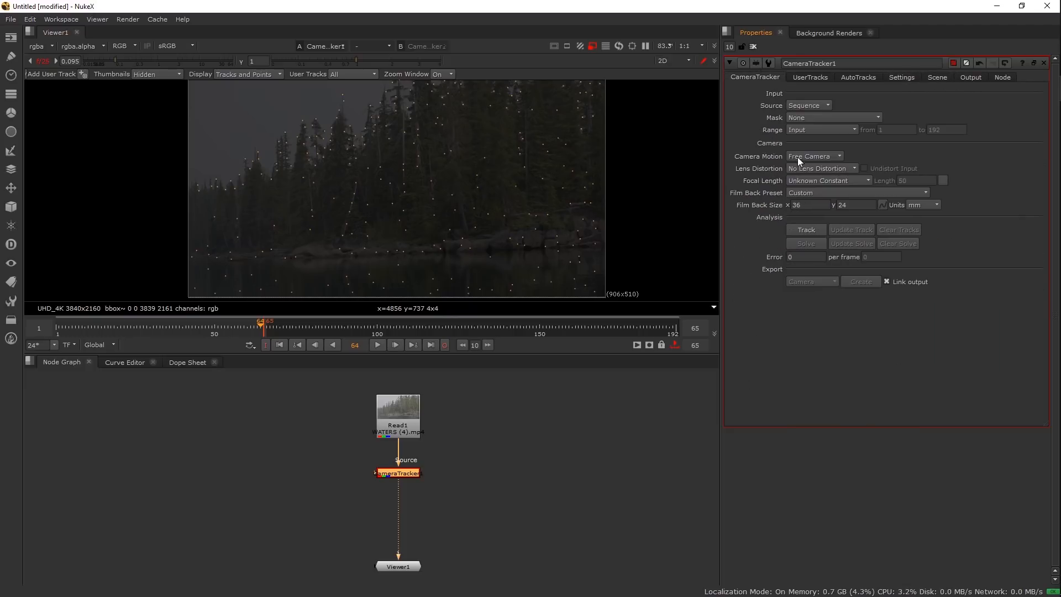
click(810, 230)
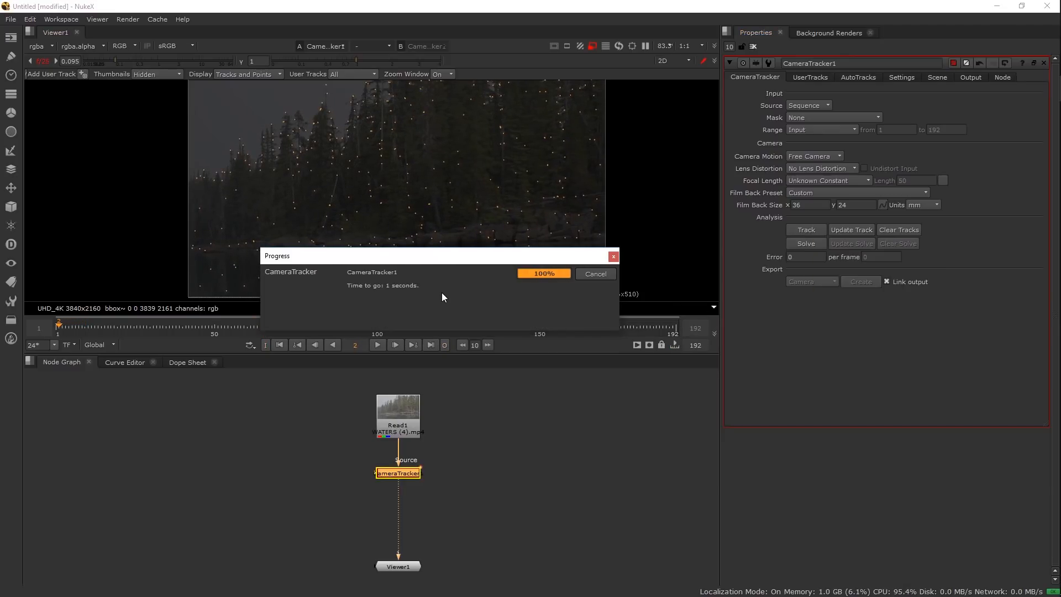
Check the tracker's feature settings and solve the camera from the tracked features
click(900, 77)
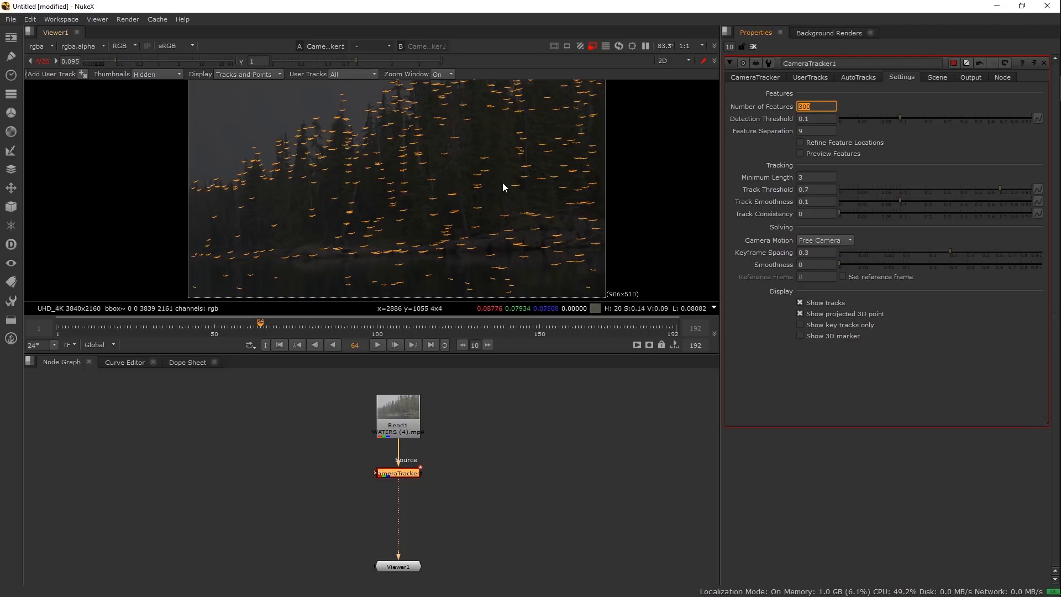
click(527, 184)
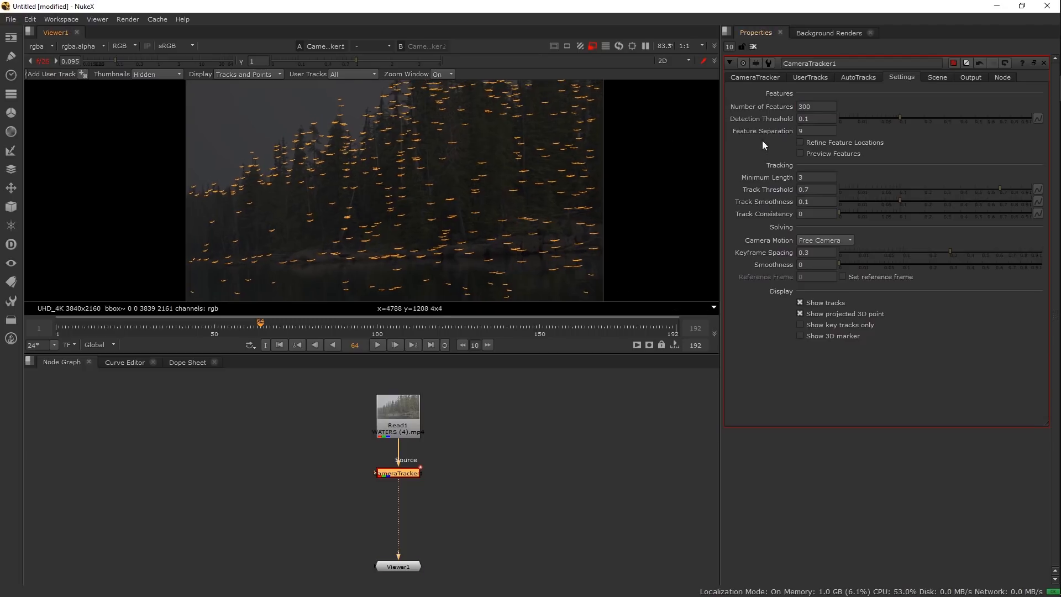
click(757, 80)
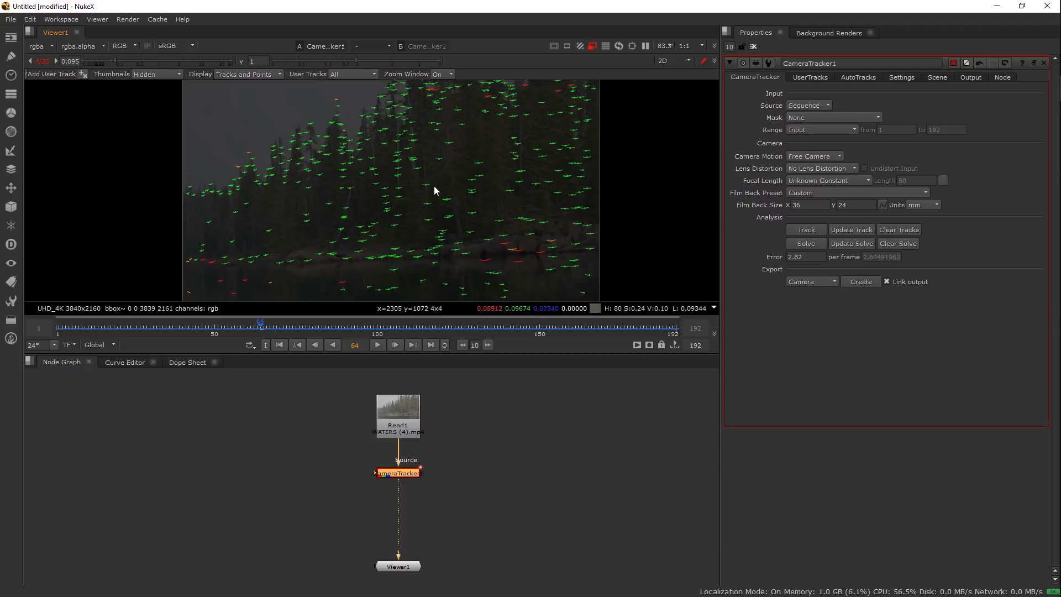
Examine the solved point cloud in the 3D view from several angles and check the solve error
key(Tab)
drag(416, 198, 904, 306)
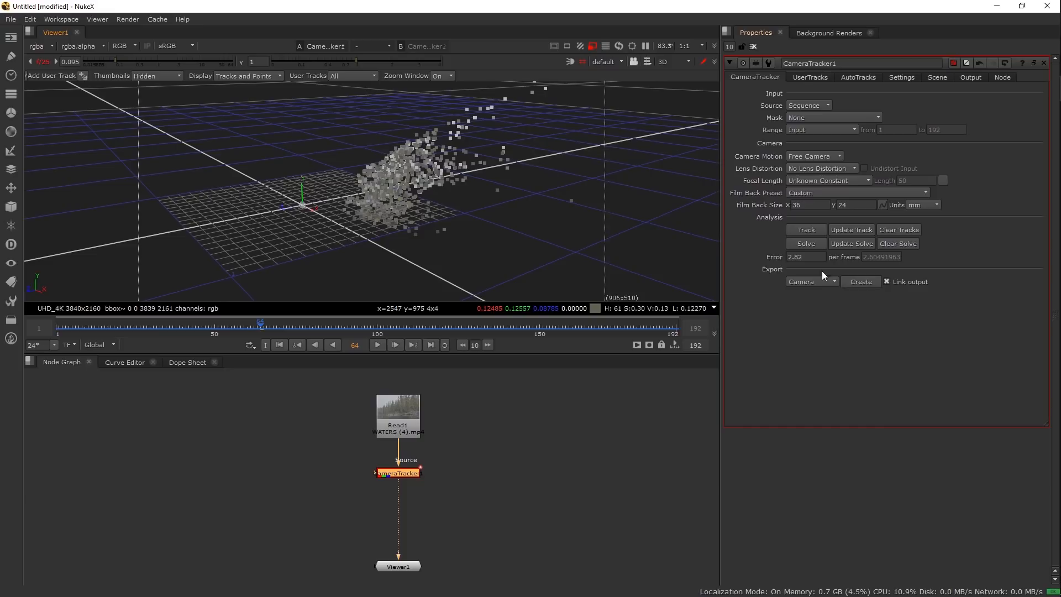
drag(467, 230, 385, 231)
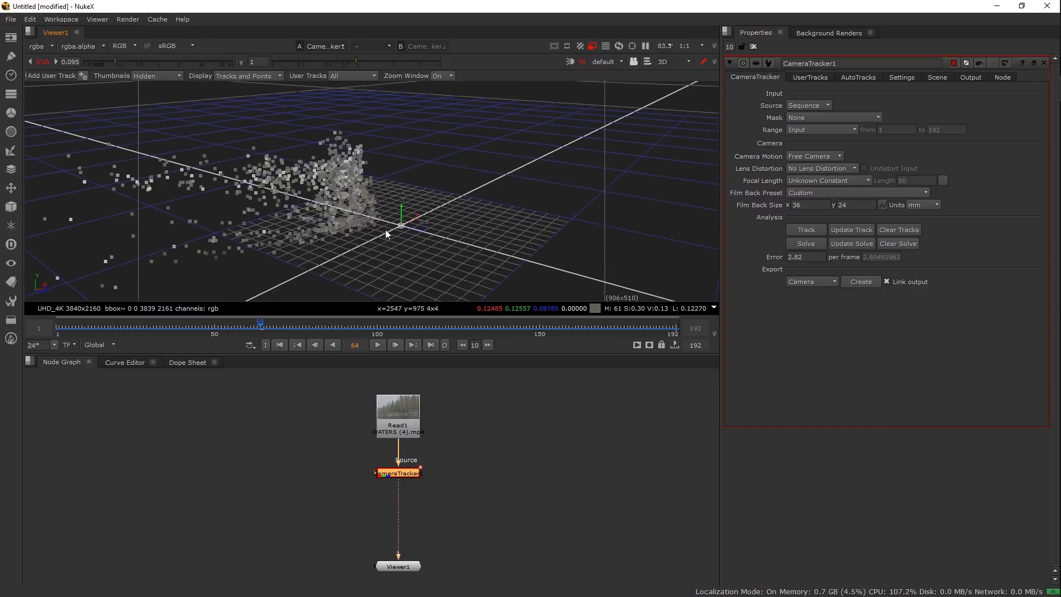
drag(454, 233, 315, 206)
double_click(798, 257)
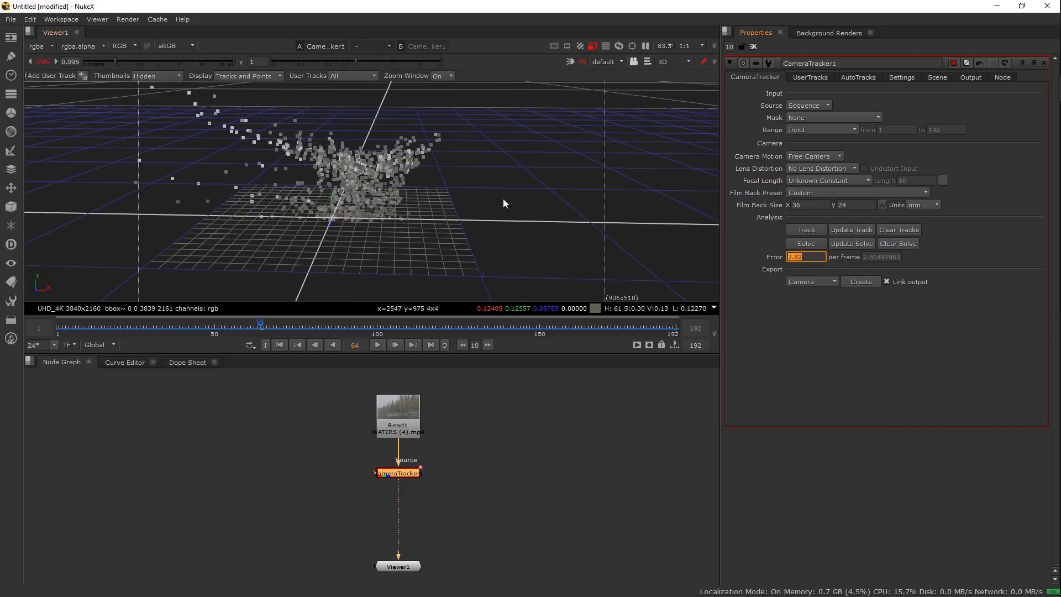
drag(503, 206, 757, 117)
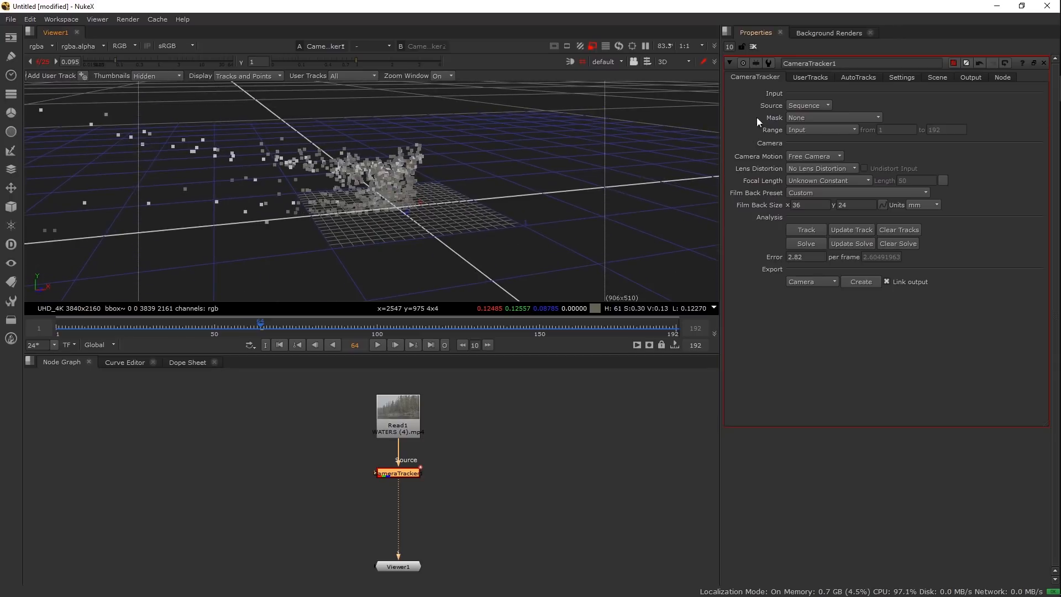
Plot the track len - min and Min Length curves together in the AutoTracks graph, framed to fit
click(887, 76)
click(852, 77)
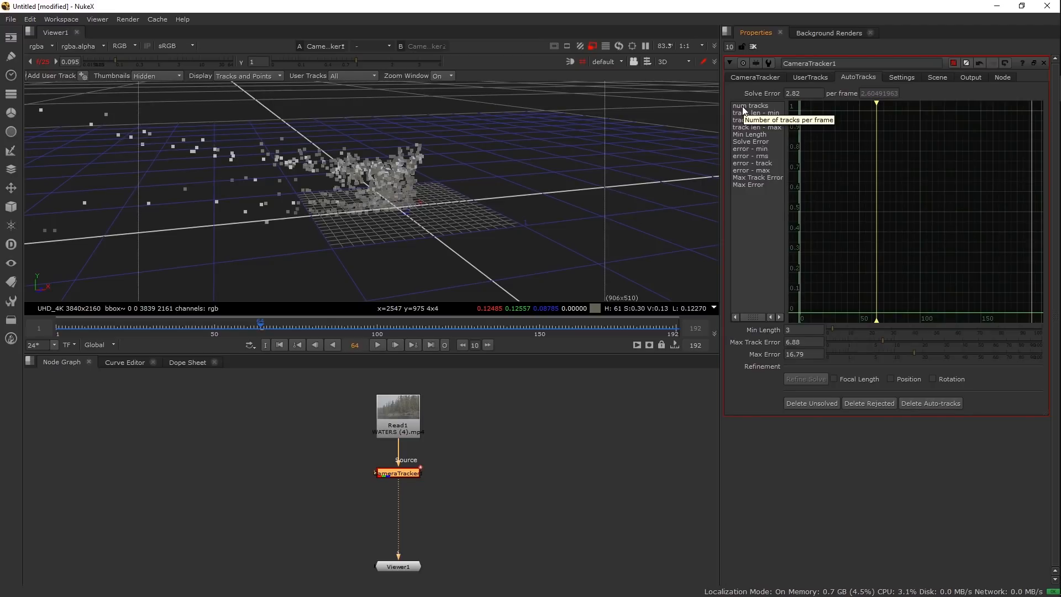
click(770, 114)
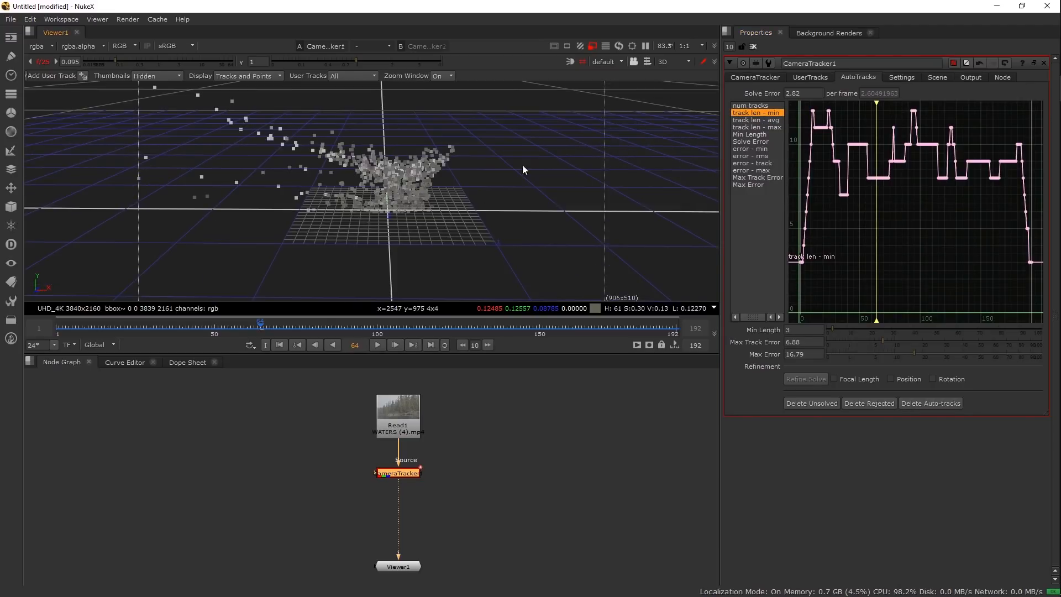
click(772, 128)
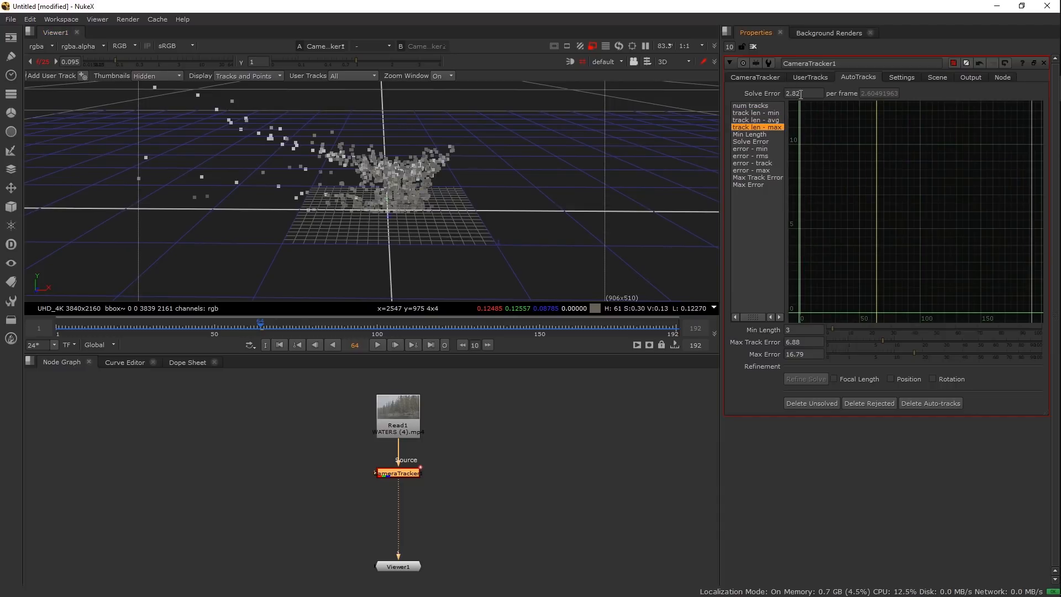
click(772, 114)
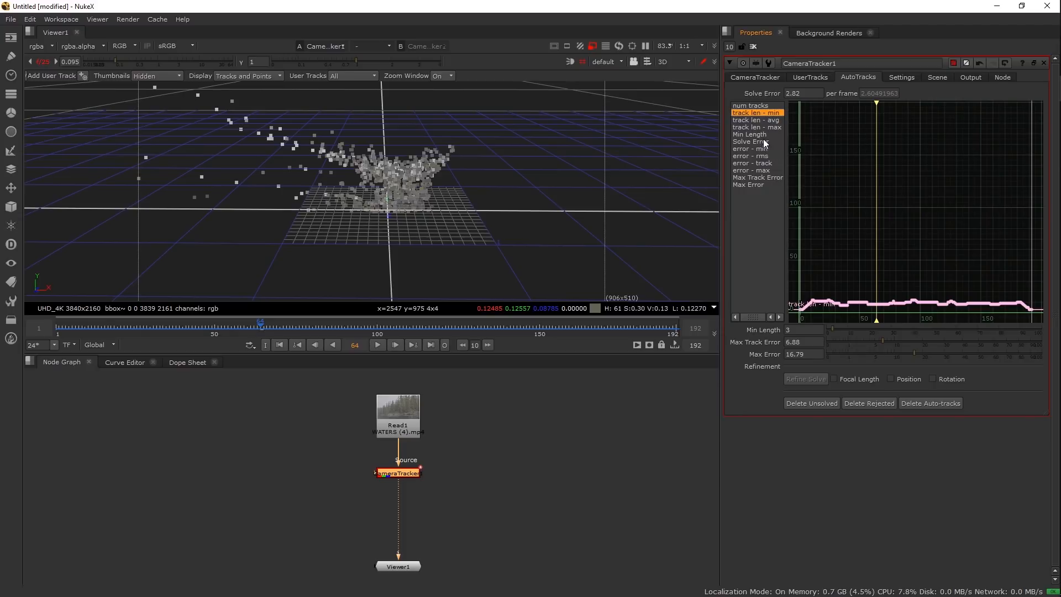
ctrl+click(765, 133)
key(f)
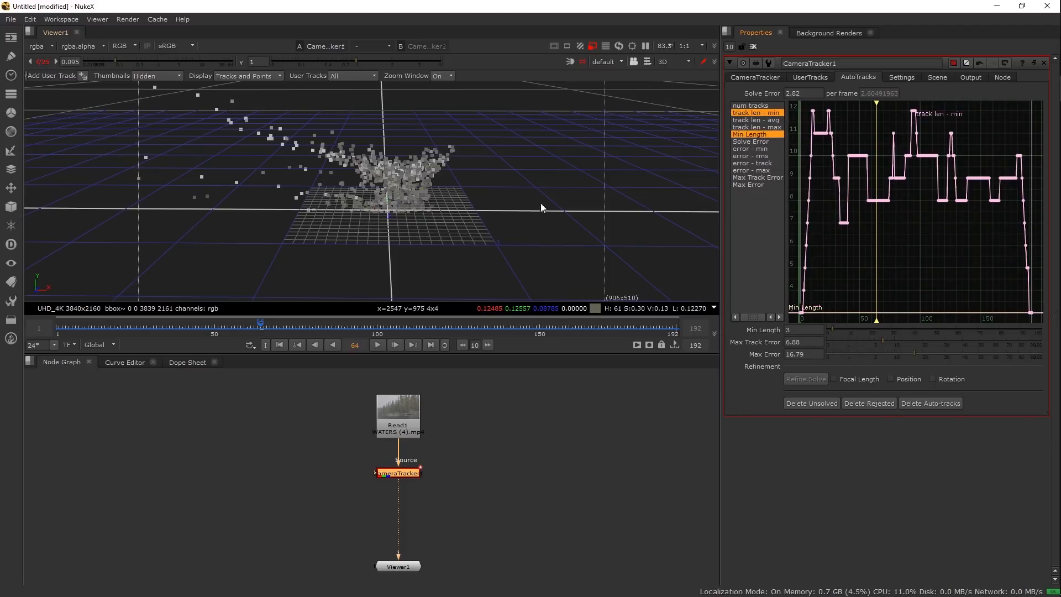
Return to the 2D view, enlarge the viewer pane and examine the solved and rejected tracks up close
key(Tab)
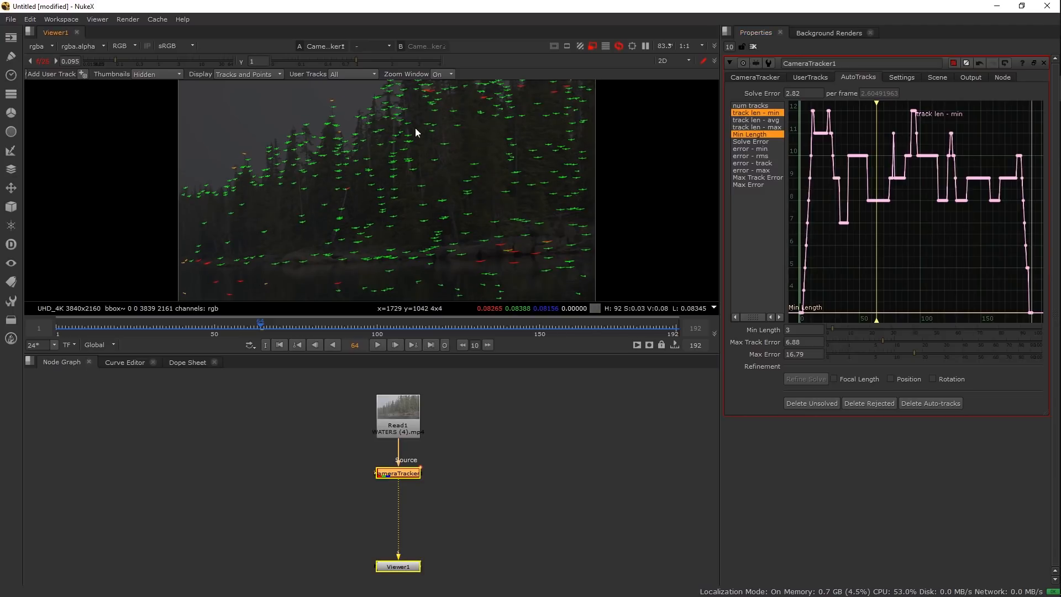
drag(380, 141, 360, 147)
click(349, 371)
drag(357, 356, 358, 435)
scroll(381, 274, up, 5)
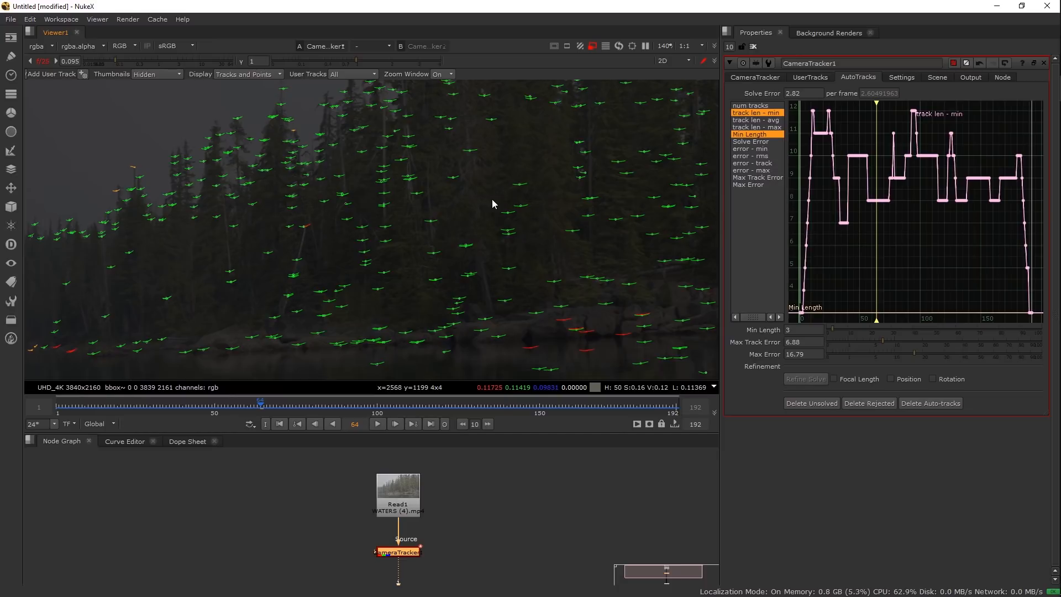
Raise the auto-tracks' Min Length threshold to 16
scroll(491, 208, down, 3)
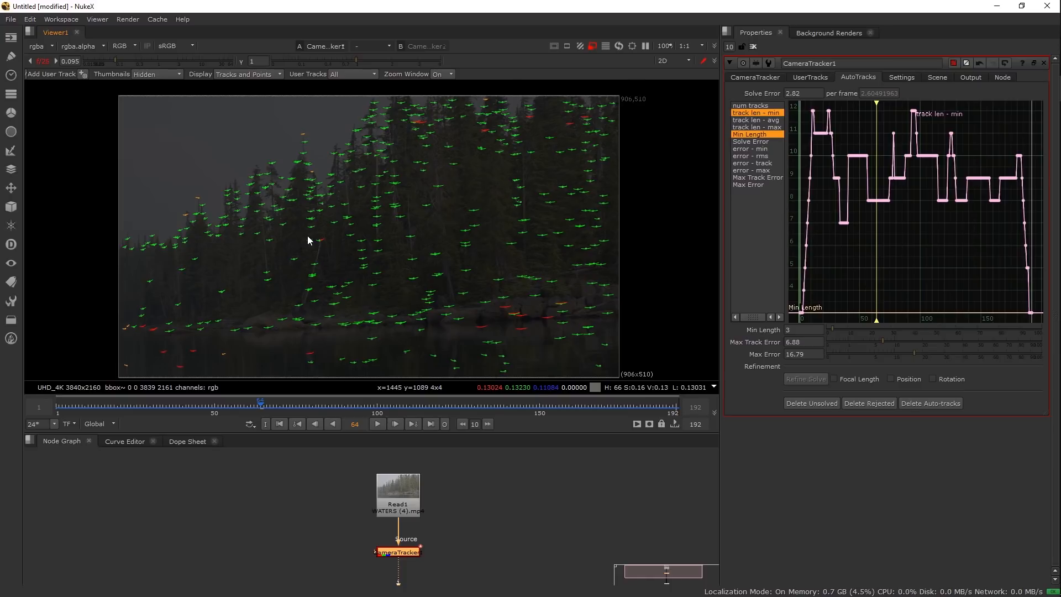
drag(813, 94, 762, 100)
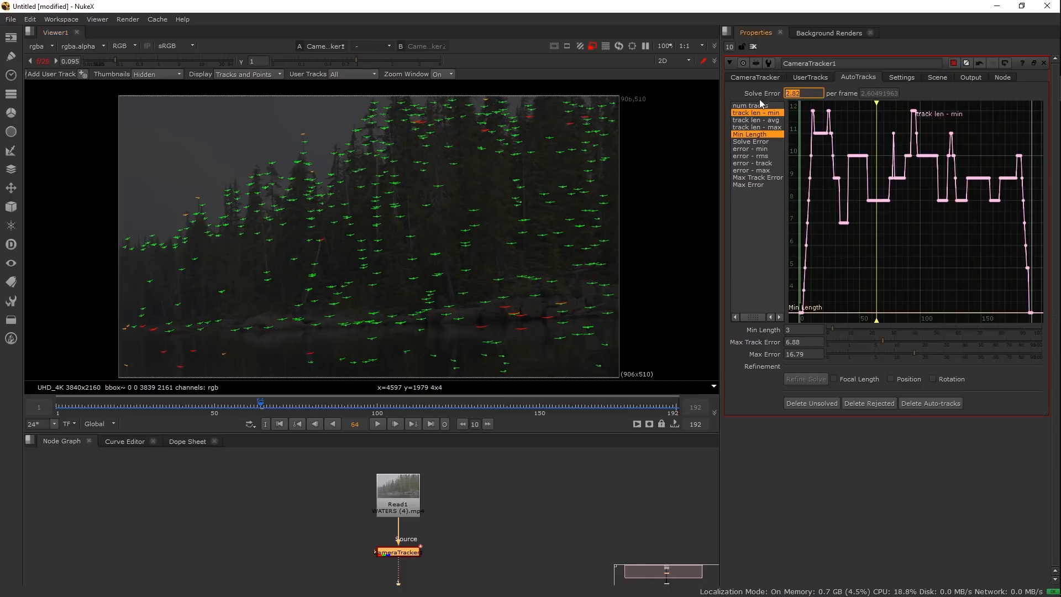
click(834, 330)
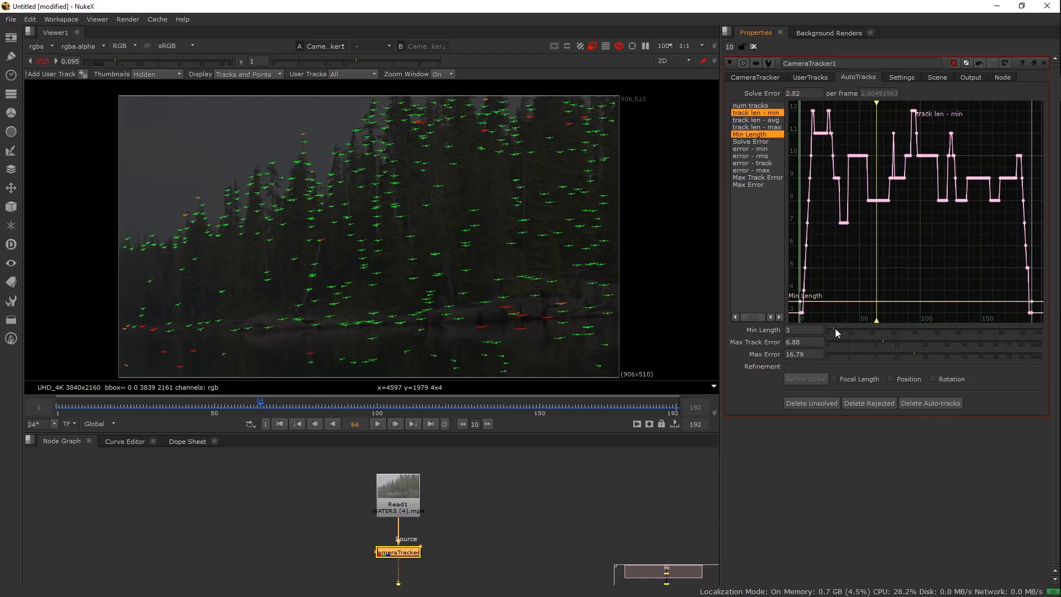
click(837, 330)
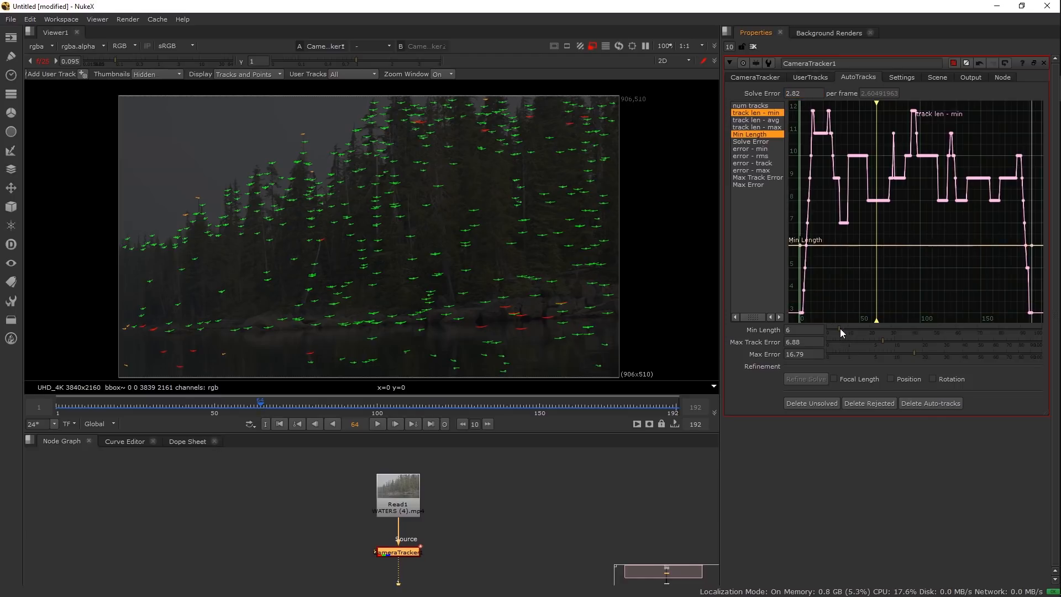
click(838, 330)
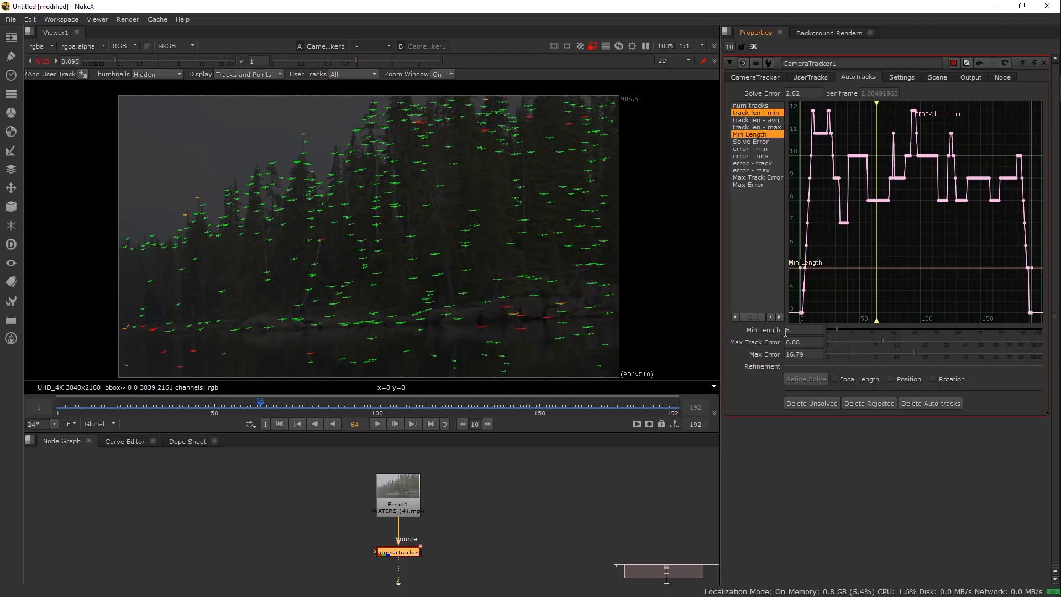
drag(837, 328, 875, 332)
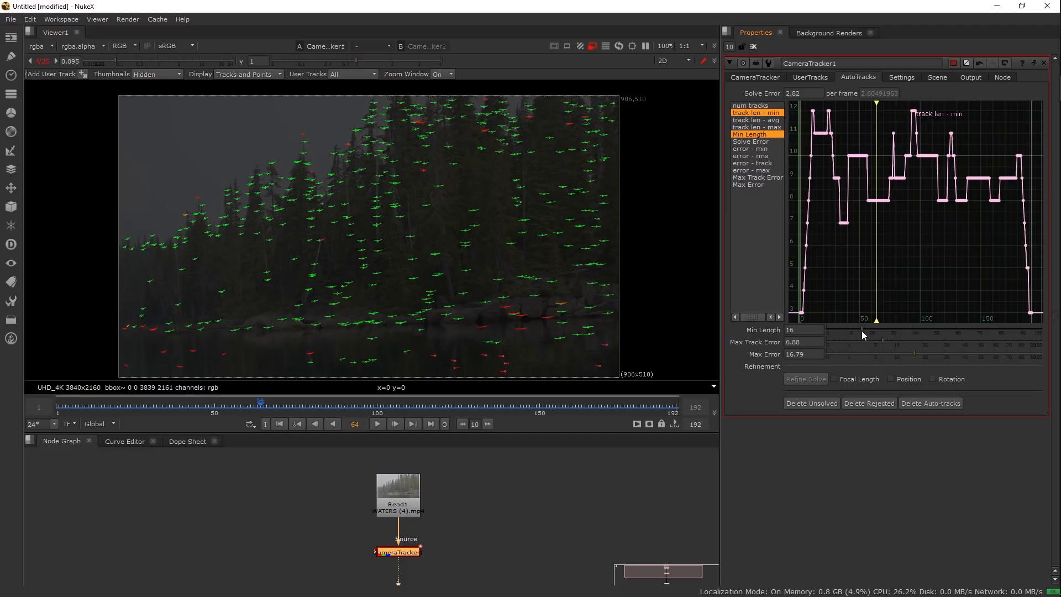
Plot Max Track Error together with error - rms, framed to fit, and set Max Track Error to 5.2
drag(466, 273, 452, 242)
scroll(507, 309, up, 3)
scroll(495, 234, down, 4)
scroll(443, 241, up, 1)
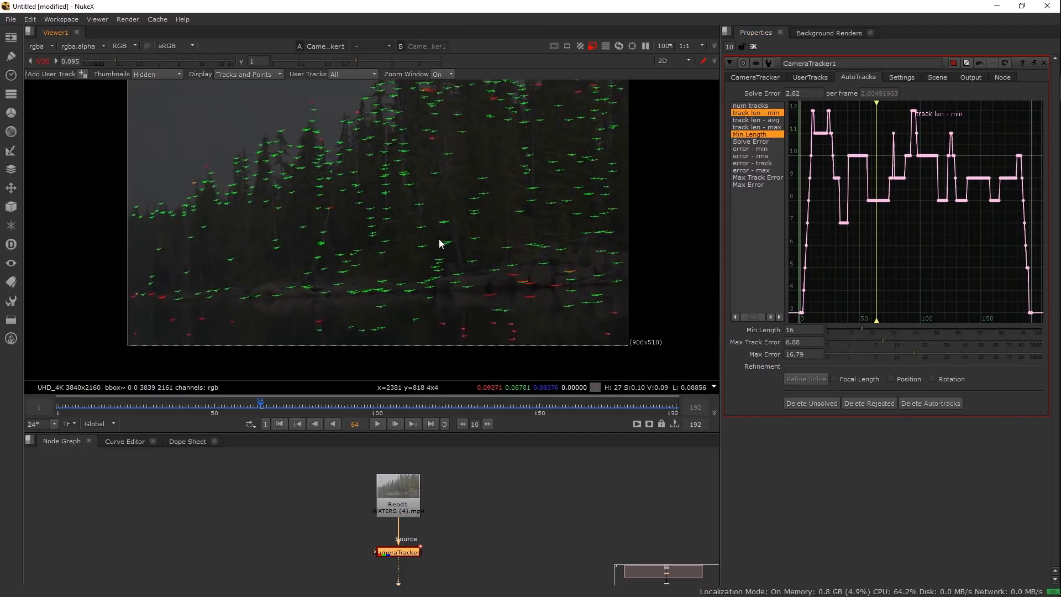
scroll(440, 243, up, 1)
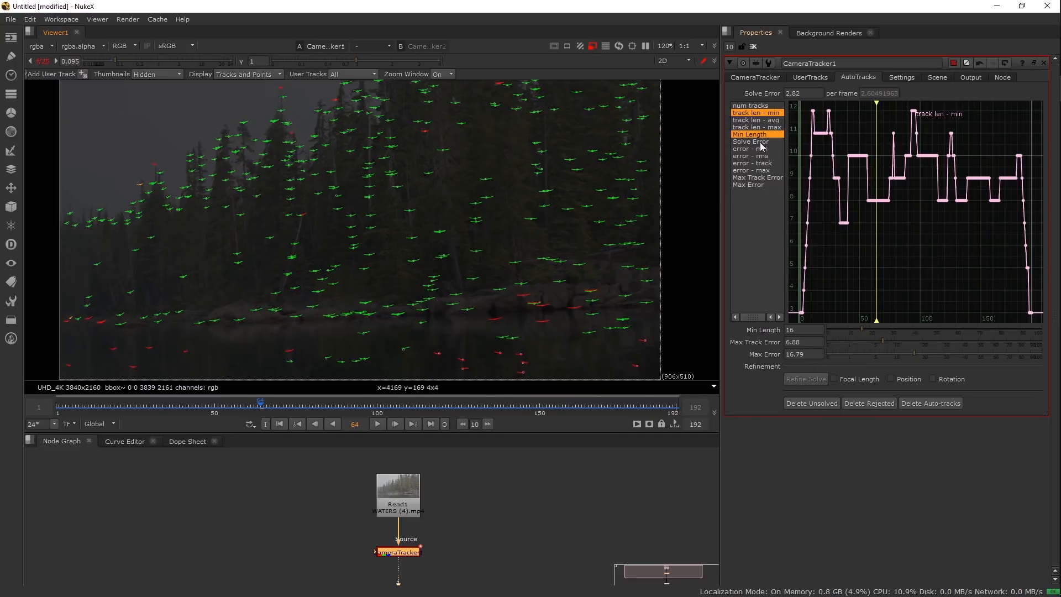
click(758, 177)
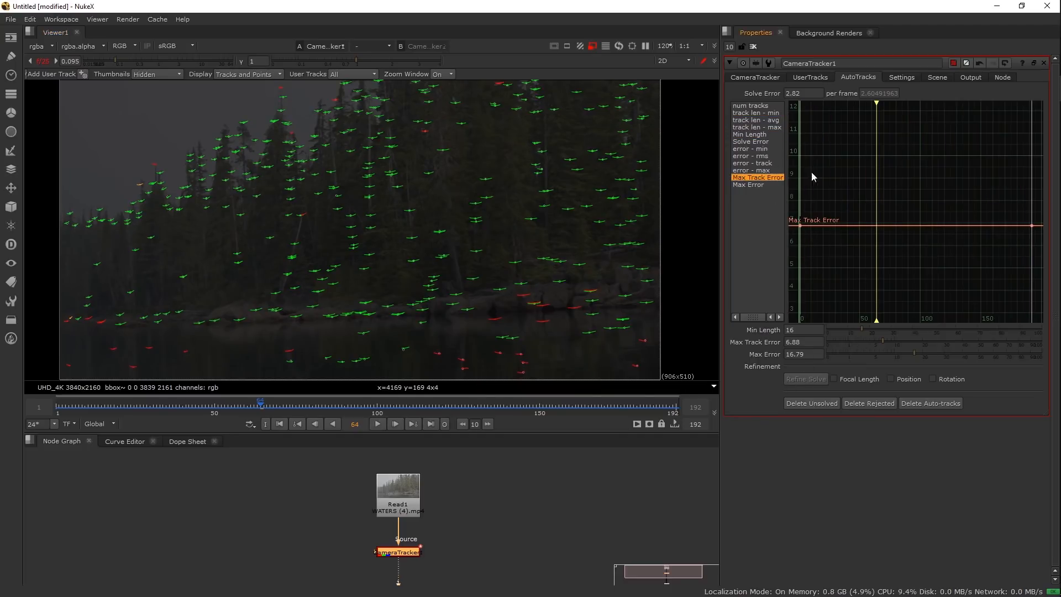
ctrl+click(764, 156)
key(f)
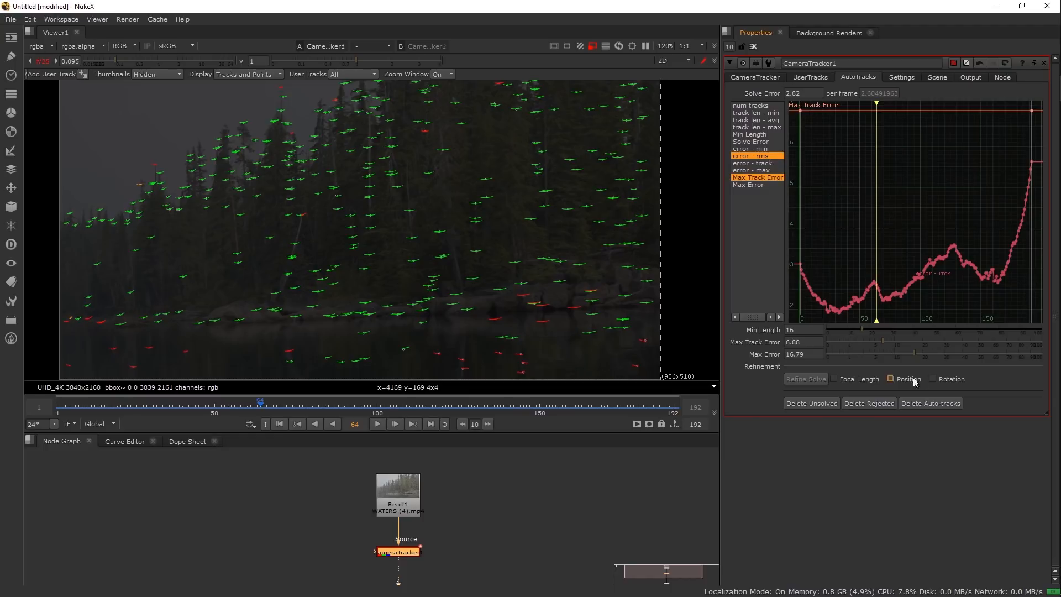
mouse_move(882, 344)
mouse_down()
mouse_move(851, 358)
mouse_move(877, 364)
mouse_up()
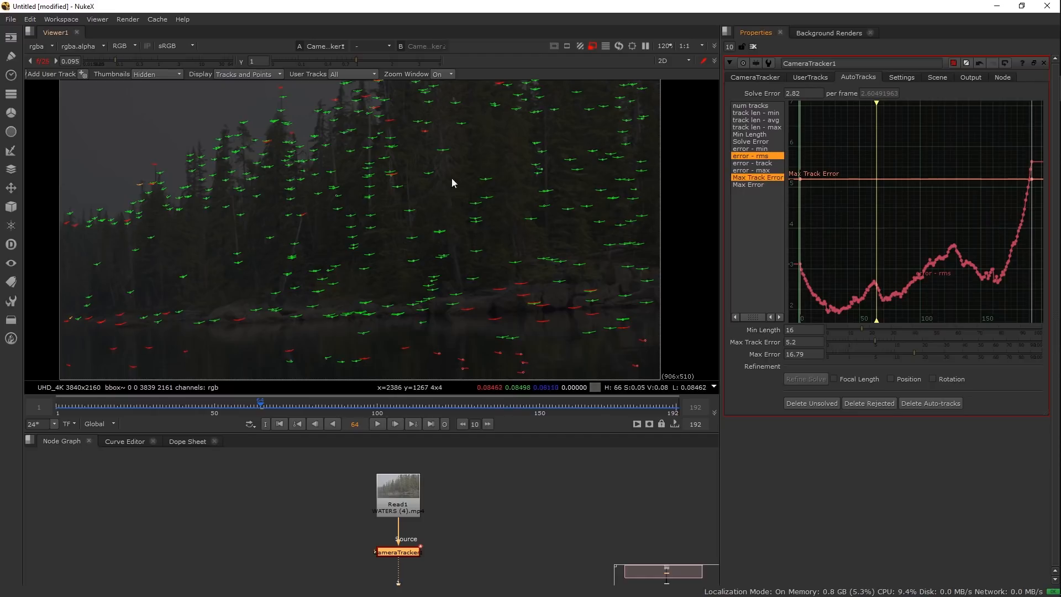
Plot error - max together with Max Error, framed to fit, and lower the Max Error threshold to 10.2
click(765, 172)
ctrl+click(761, 184)
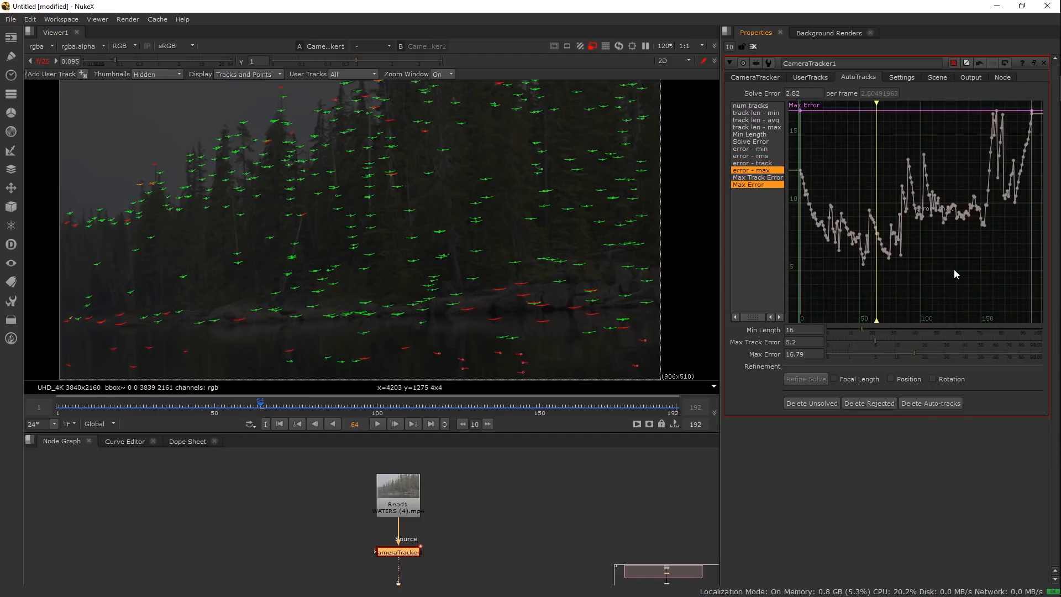
key(f)
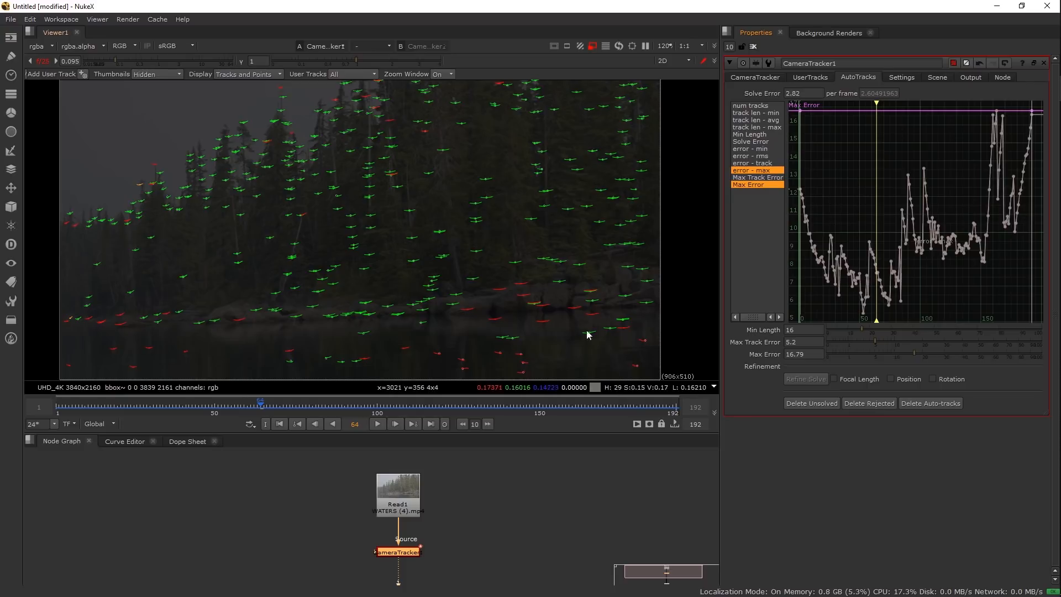
drag(914, 358, 906, 346)
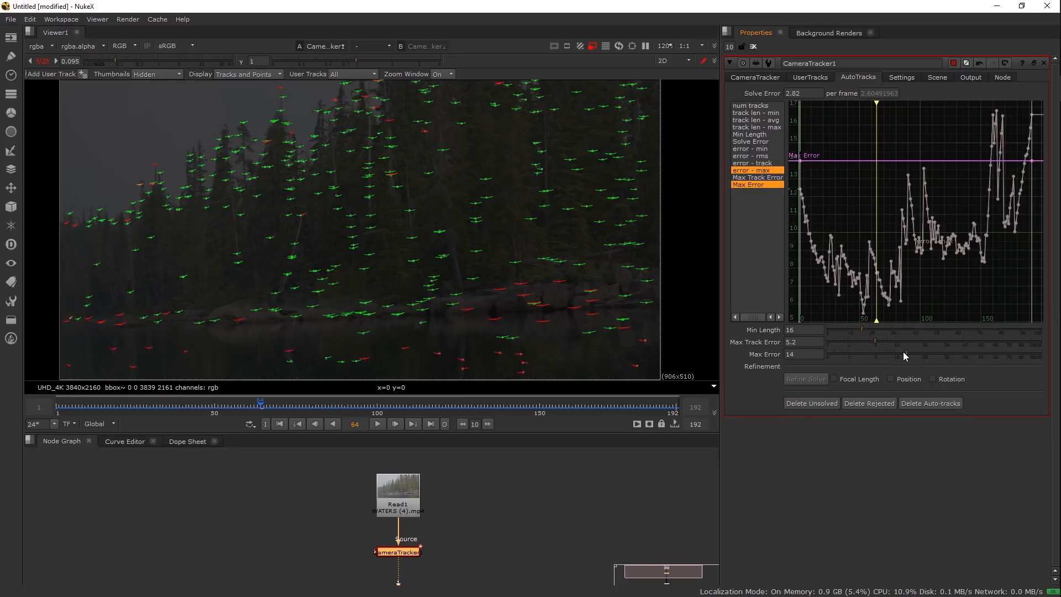
drag(902, 358, 899, 197)
drag(897, 362, 896, 358)
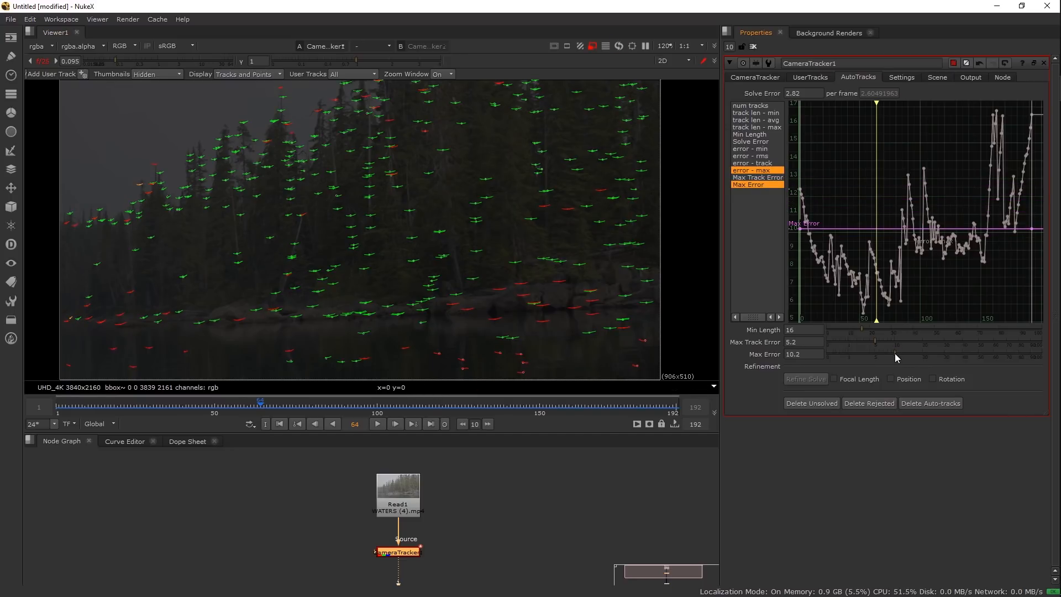
Delete the unsolved and rejected auto-tracks
drag(407, 207, 402, 201)
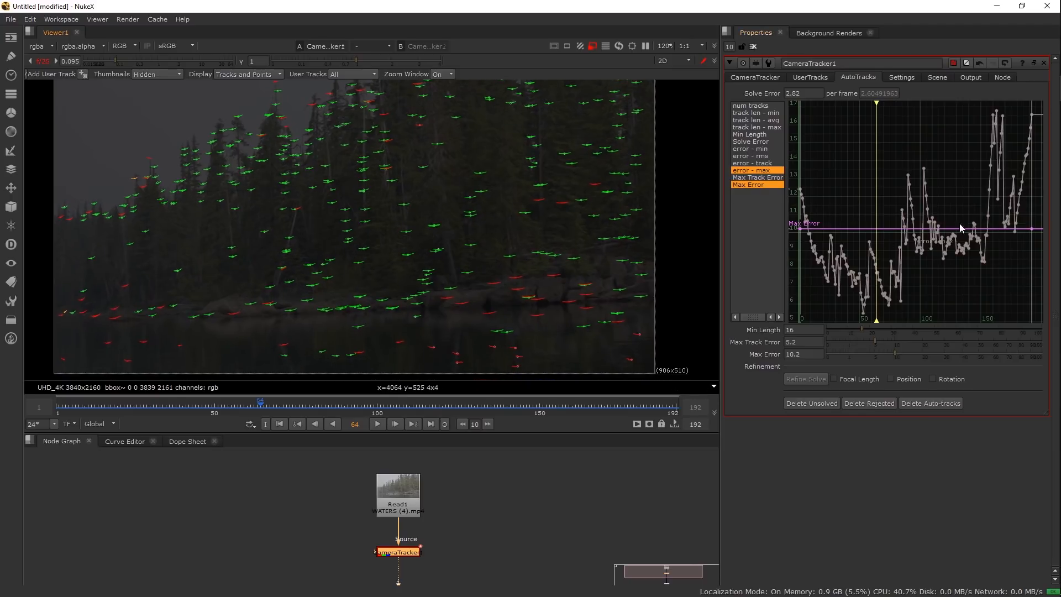
click(820, 404)
click(503, 316)
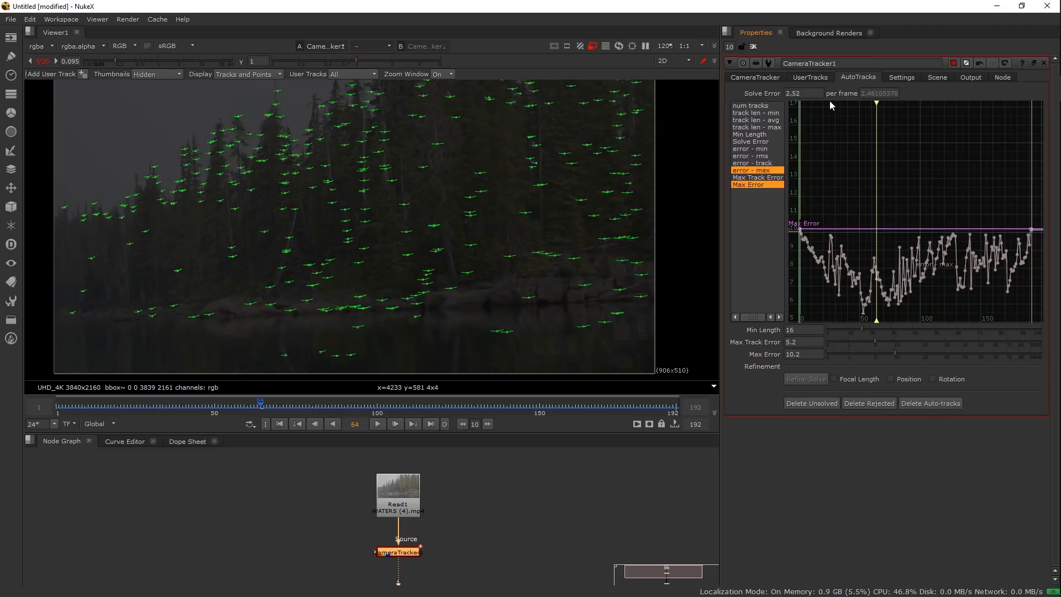
Check the solve error and examine the remaining tracks over the footage
click(804, 92)
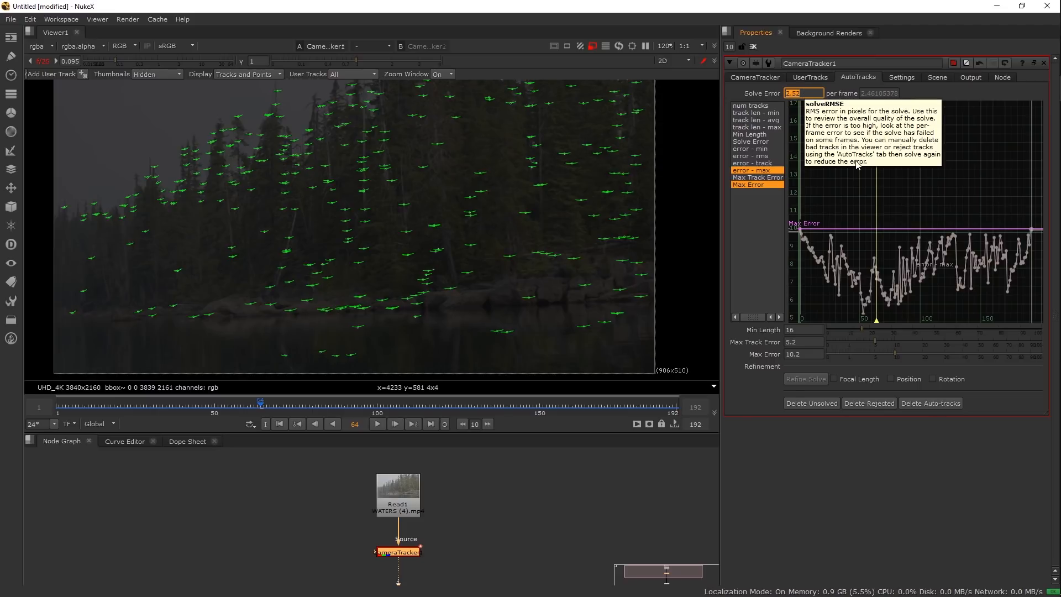
click(772, 78)
scroll(414, 251, down, 1)
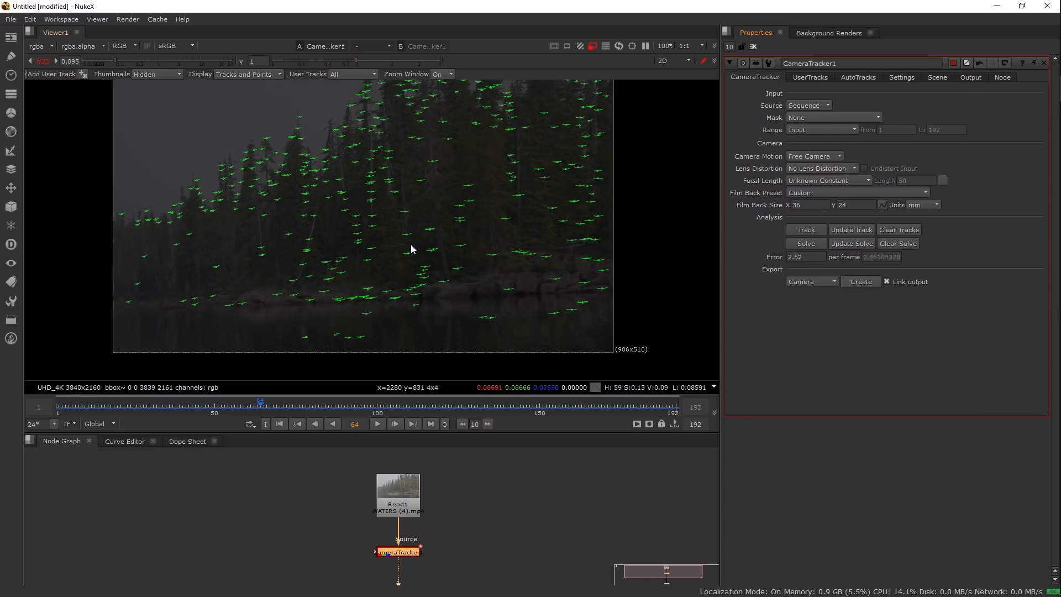
drag(411, 245, 426, 270)
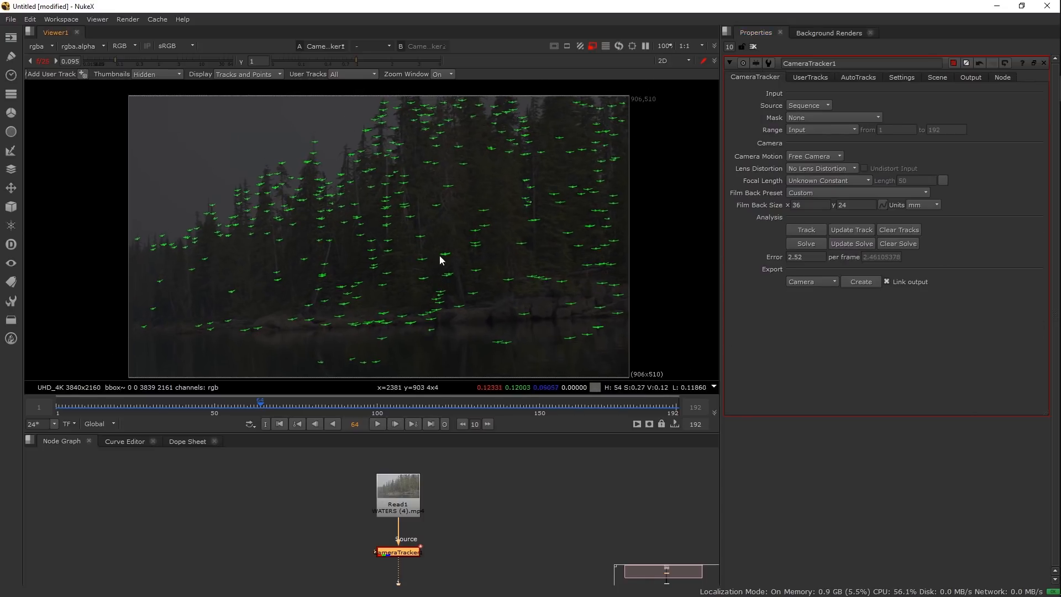
click(753, 47)
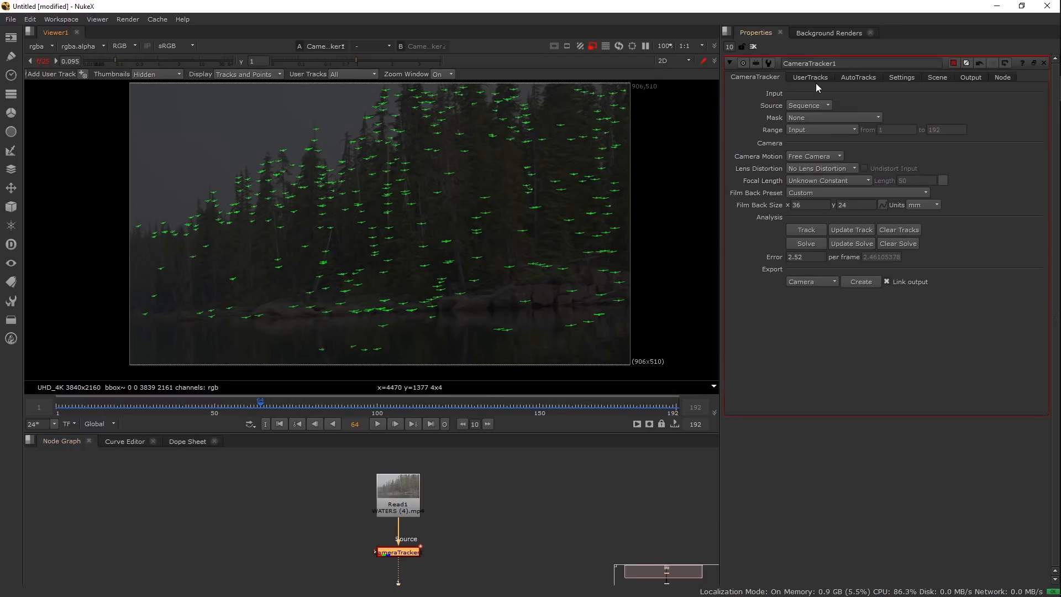
click(859, 79)
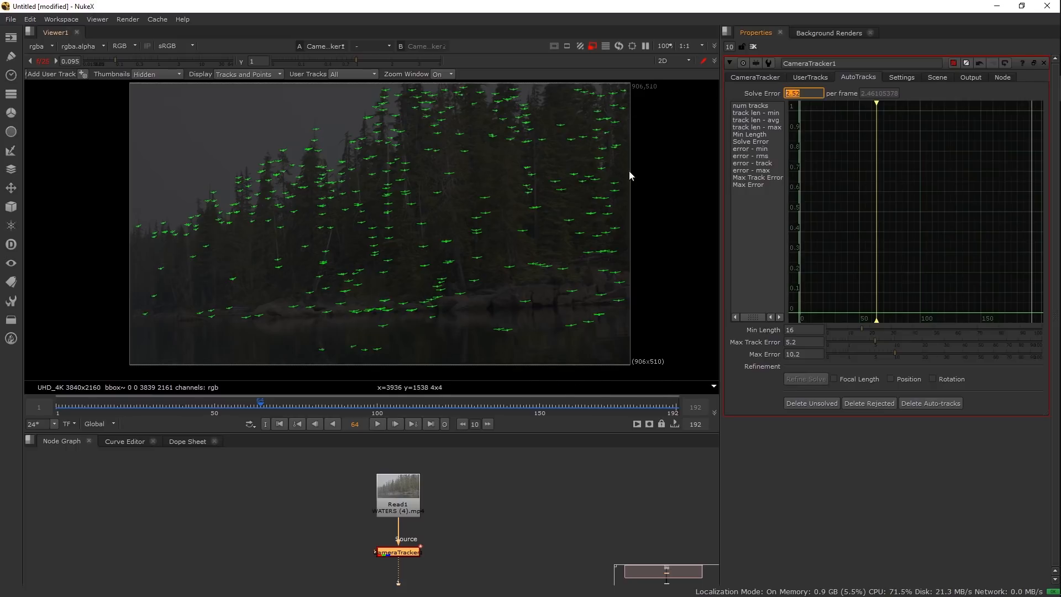
drag(575, 208, 572, 212)
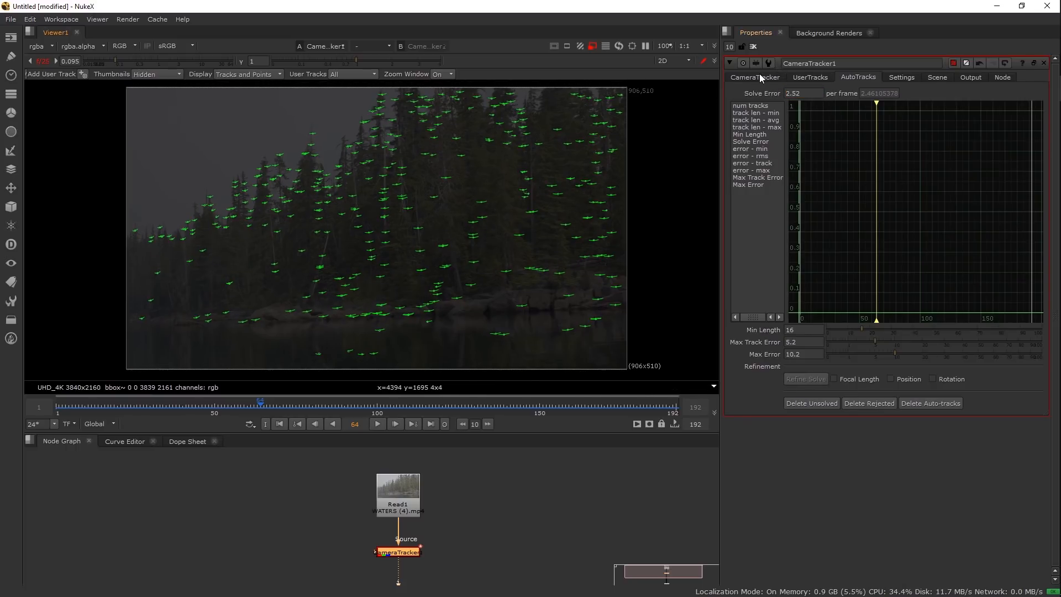
Export a linked Camera from the CameraTracker and place its node beside the tracker in an enlarged node graph
click(756, 78)
click(825, 282)
click(824, 282)
click(857, 283)
drag(491, 547, 474, 483)
drag(393, 546, 515, 529)
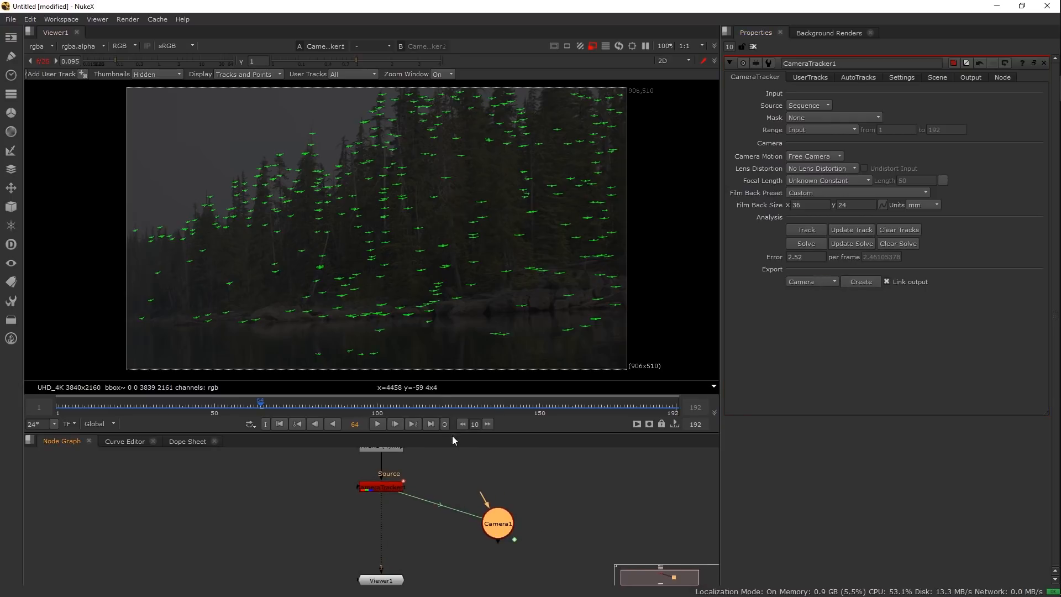
drag(452, 435, 453, 368)
key(f)
drag(487, 497, 503, 456)
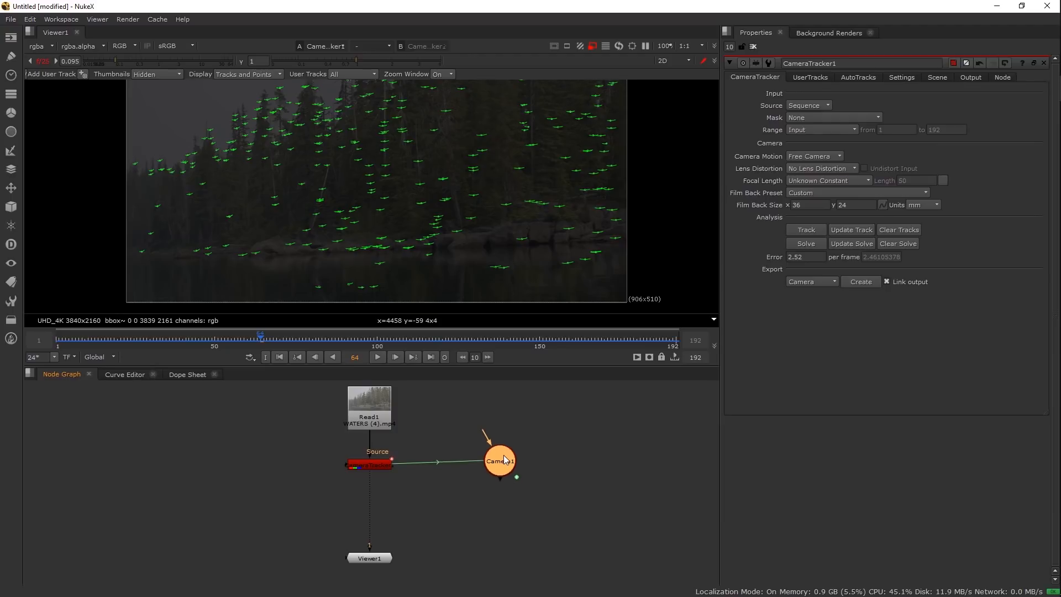
Open the exported camera's properties and examine its motion against the point cloud in 3D, scrubbing from frame 20 to 115
double_click(504, 460)
key(Tab)
drag(395, 218, 552, 254)
scroll(591, 270, up, 5)
click(118, 339)
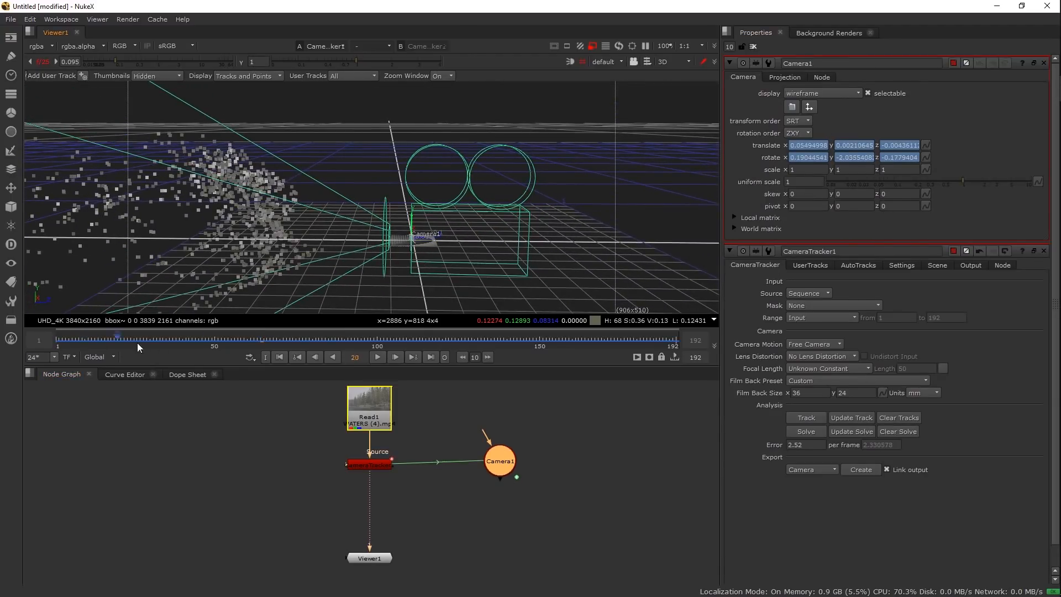
drag(385, 266, 271, 305)
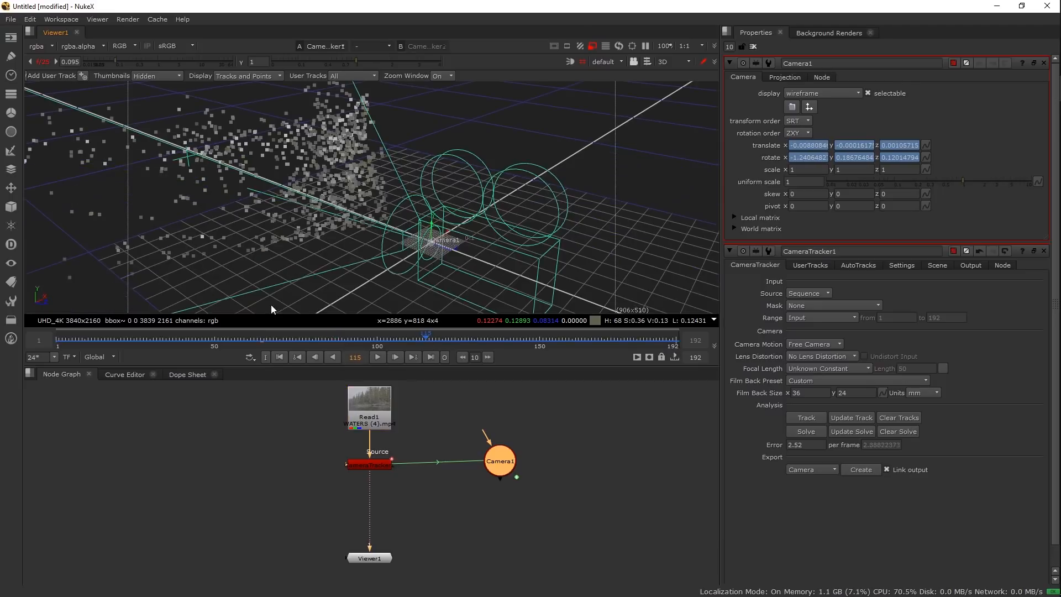
Compare the original footage in the 2D view with the camera and point cloud in the 3D view from several angles
click(358, 408)
key(1)
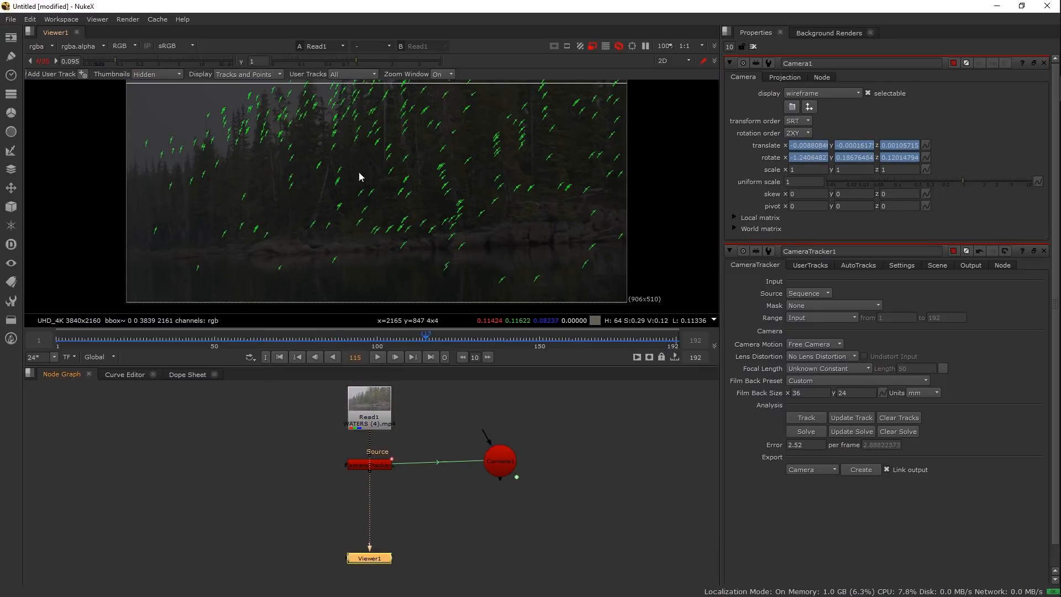
click(502, 466)
key(1)
drag(486, 232, 369, 221)
click(581, 62)
drag(486, 138, 285, 228)
key(Tab)
click(378, 420)
key(1)
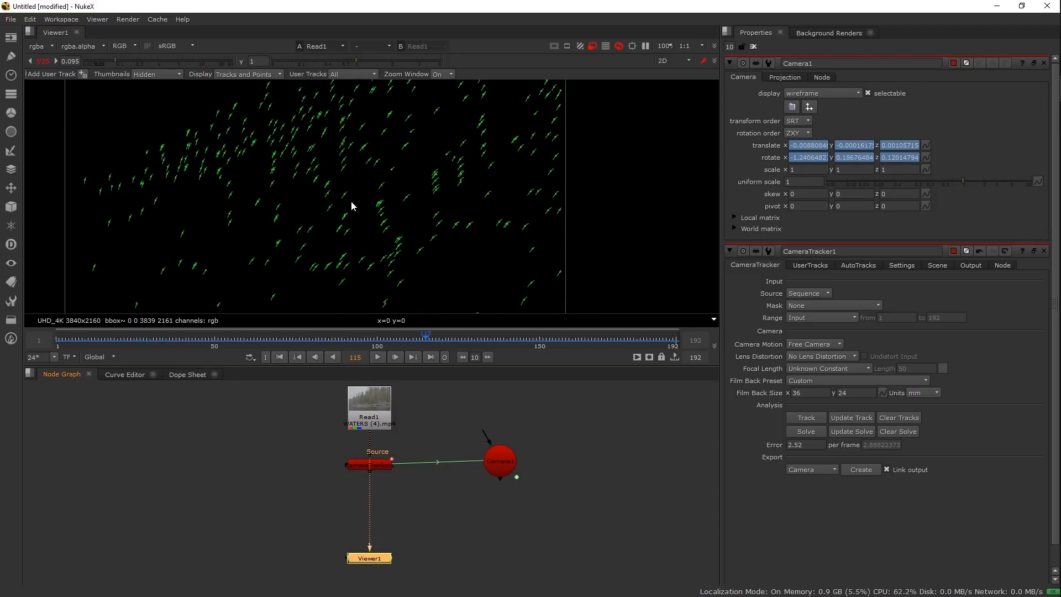
key(Tab)
drag(380, 204, 340, 162)
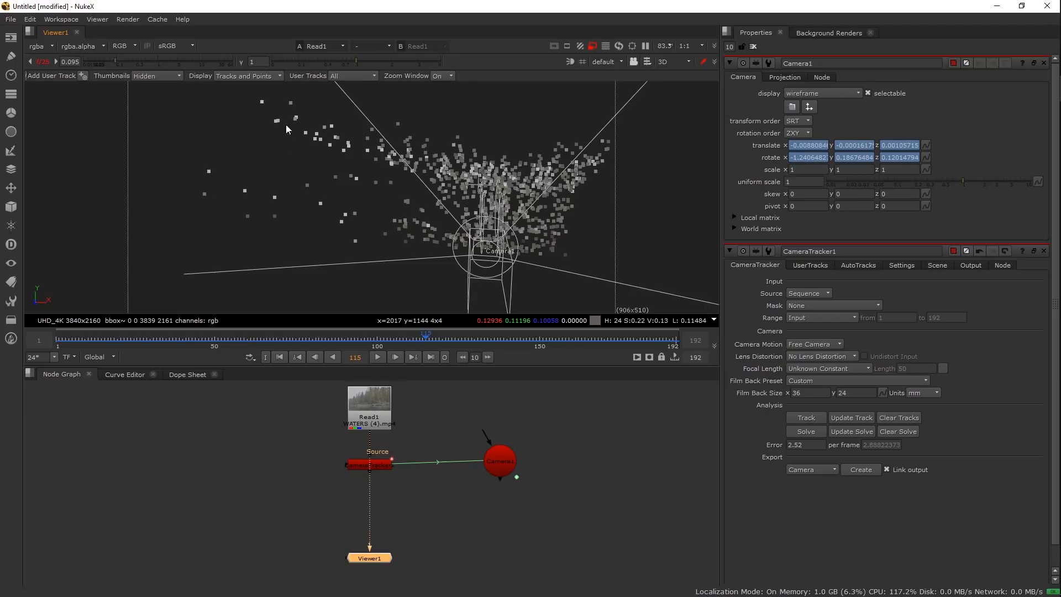
key(Tab)
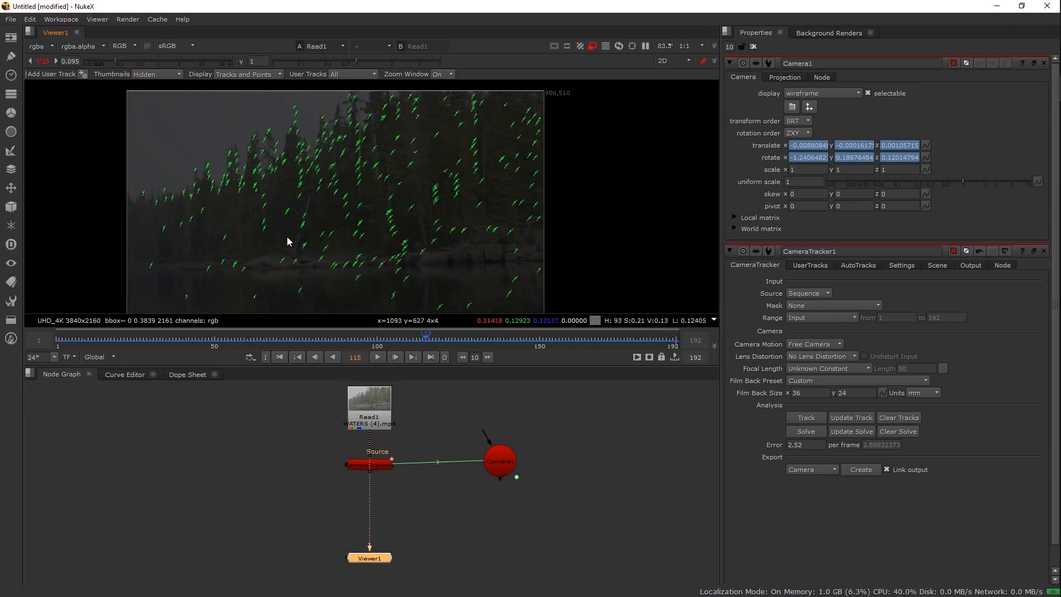
key(Tab)
drag(398, 185, 440, 175)
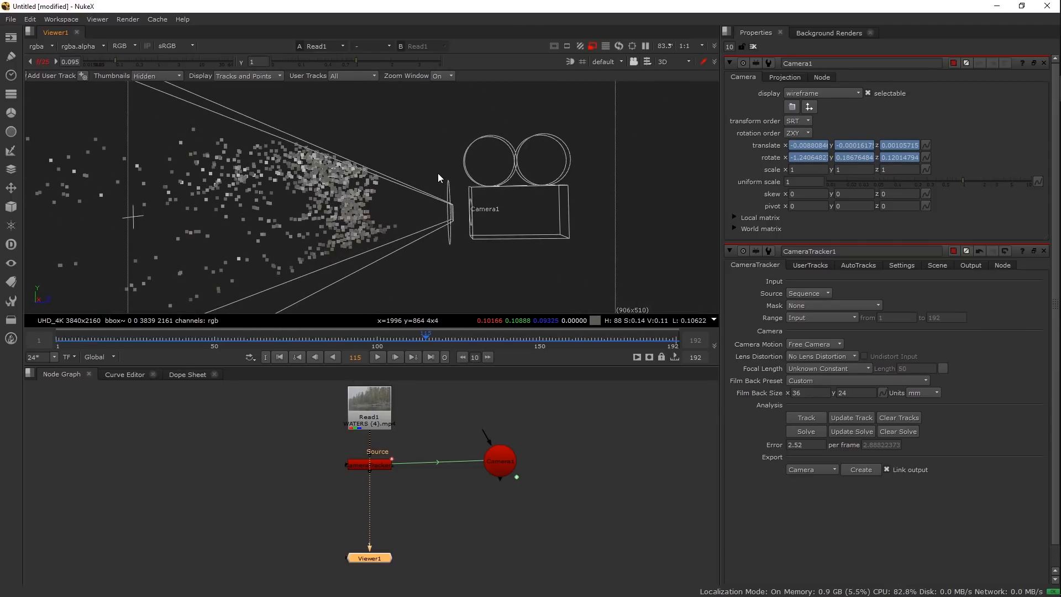
View the CameraTracker output, move the camera node farther from the tracker, and add a Scene node between them
click(359, 463)
key(1)
drag(512, 474, 588, 474)
click(455, 492)
key(Tab)
text(scene)
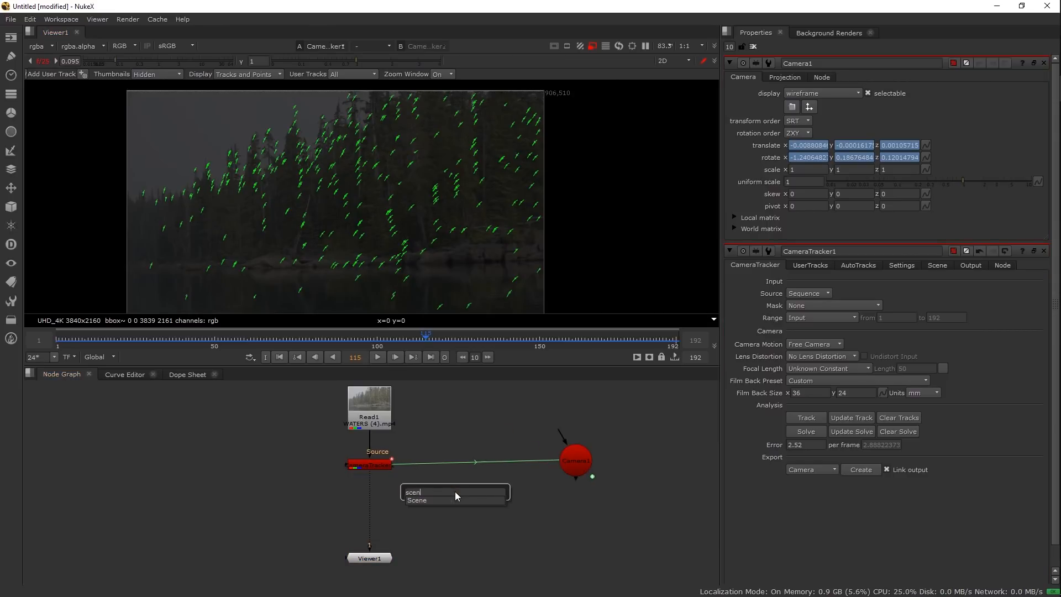
key(Return)
Add a ScanlineRender node below the camera node, near the Scene node
key(Tab)
text(scanlineRender)
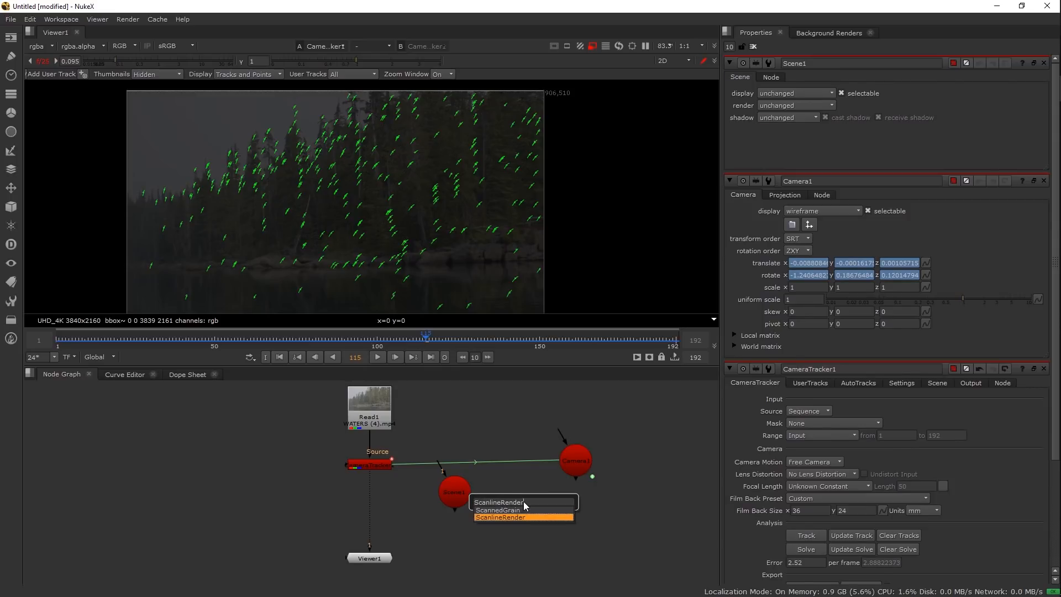
key(Return)
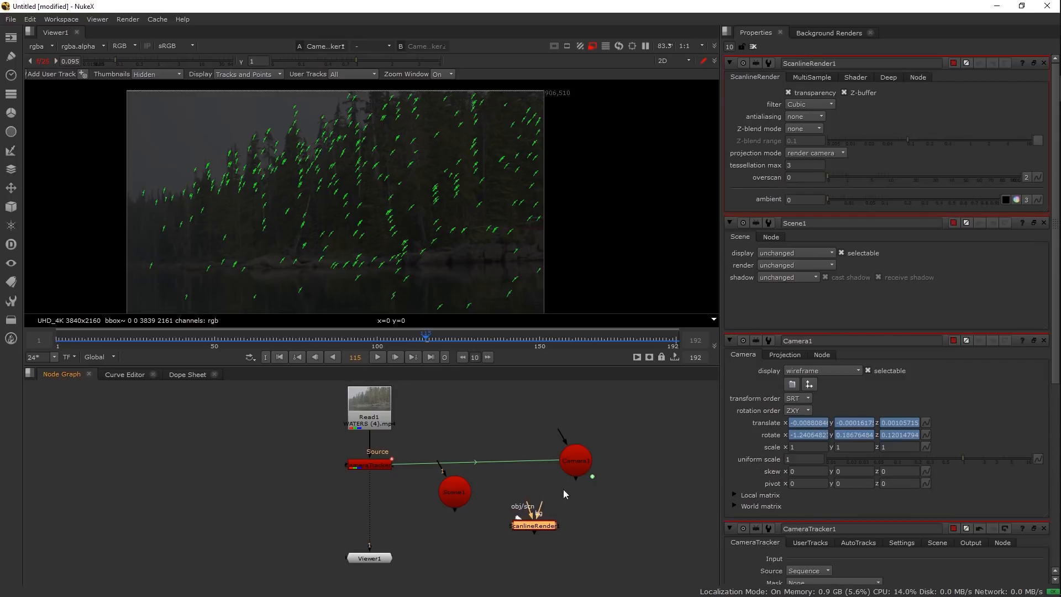
Move the Scene node well clear of the camera and connect both the scene and the camera to the ScanlineRender node
drag(467, 492, 654, 507)
drag(531, 526, 500, 526)
key(1)
click(569, 466)
drag(569, 465, 497, 472)
drag(641, 507, 652, 523)
View the ScanlineRender output and reposition the Viewer node below the ScanlineRender node
click(504, 527)
click(372, 558)
drag(444, 529, 425, 496)
drag(348, 526, 484, 584)
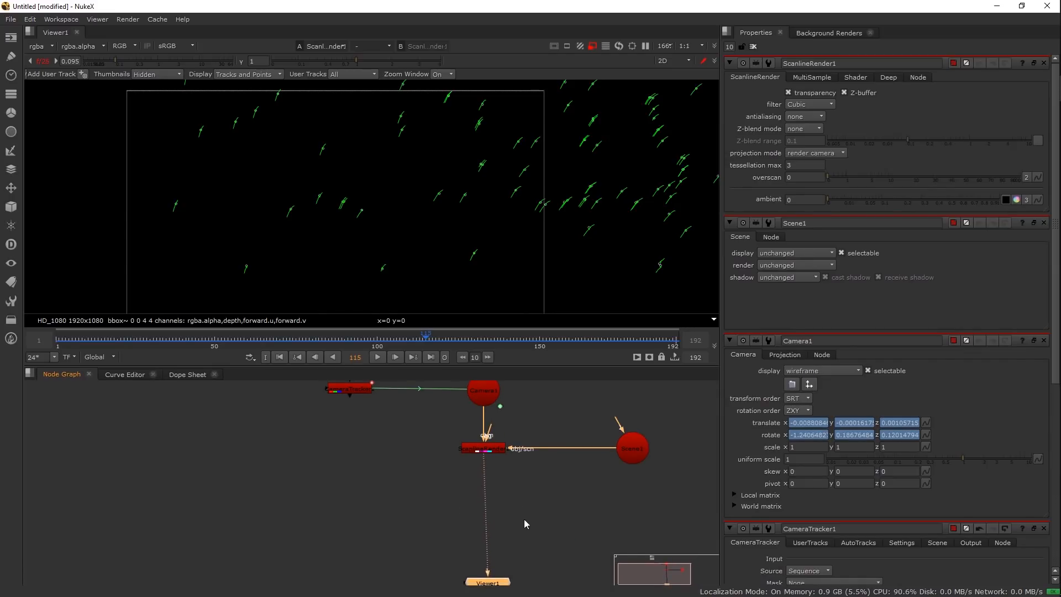
drag(526, 522, 445, 569)
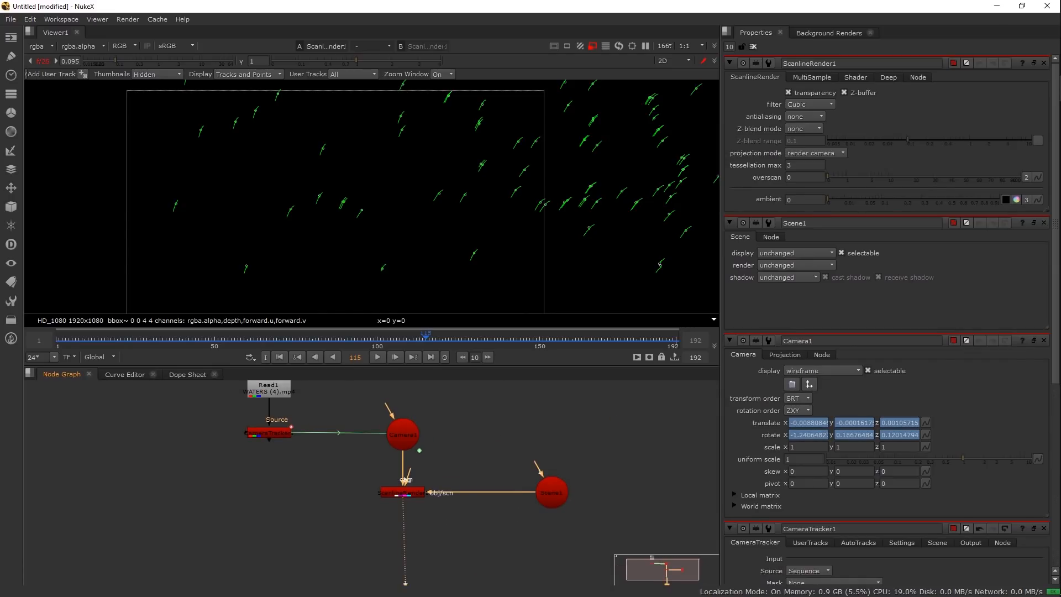
Import the five fog clips and spread their Read nodes out in a row beside the render setup
drag(668, 422, 370, 493)
scroll(370, 493, down, 1)
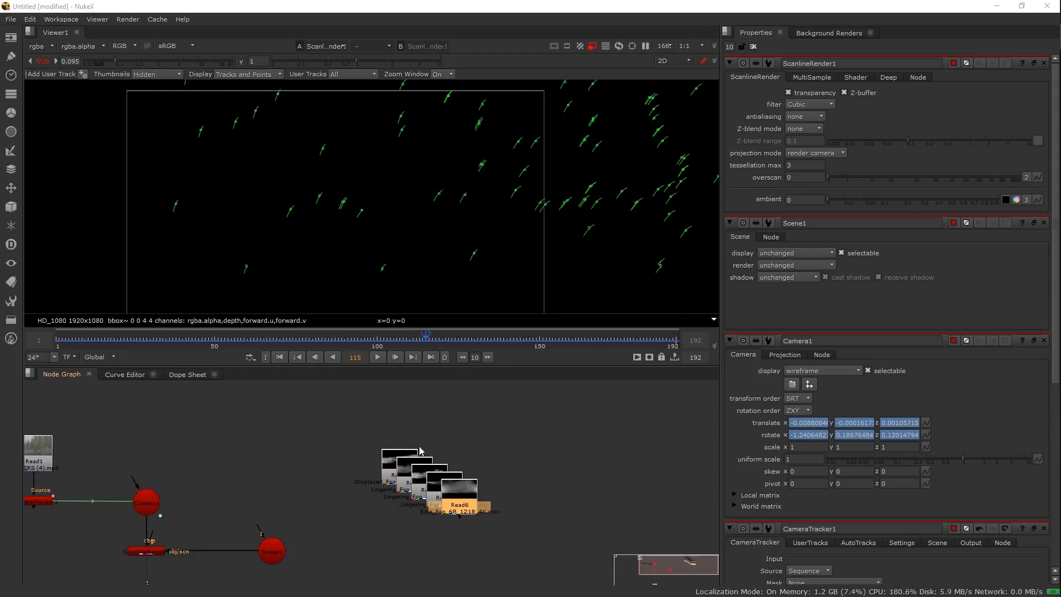
drag(414, 454, 489, 476)
scroll(404, 487, up, 3)
drag(289, 471, 245, 489)
drag(351, 488, 289, 496)
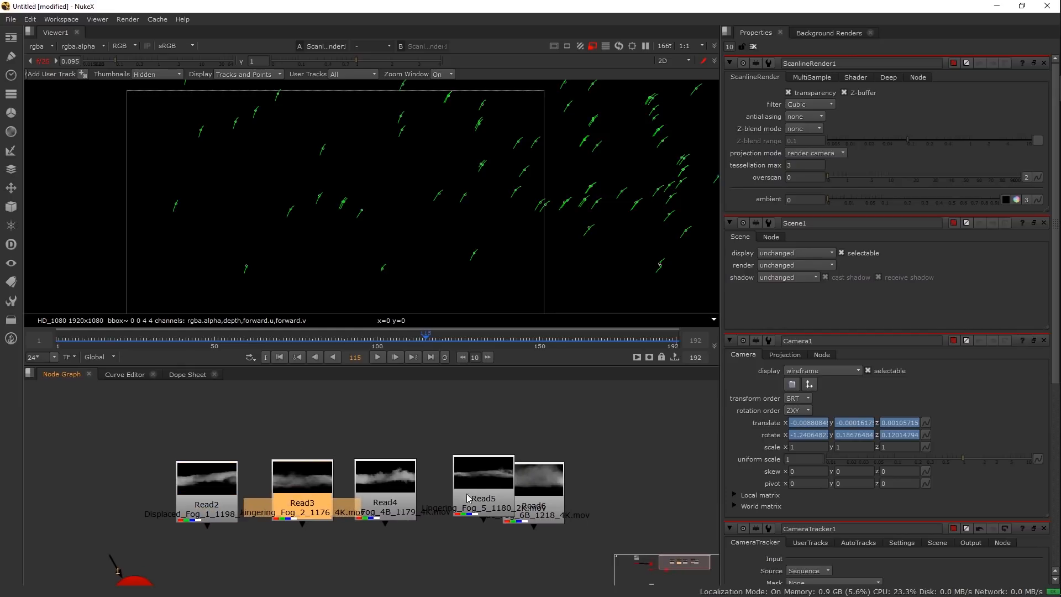
drag(467, 497, 437, 493)
drag(553, 488, 596, 485)
scroll(596, 485, down, 4)
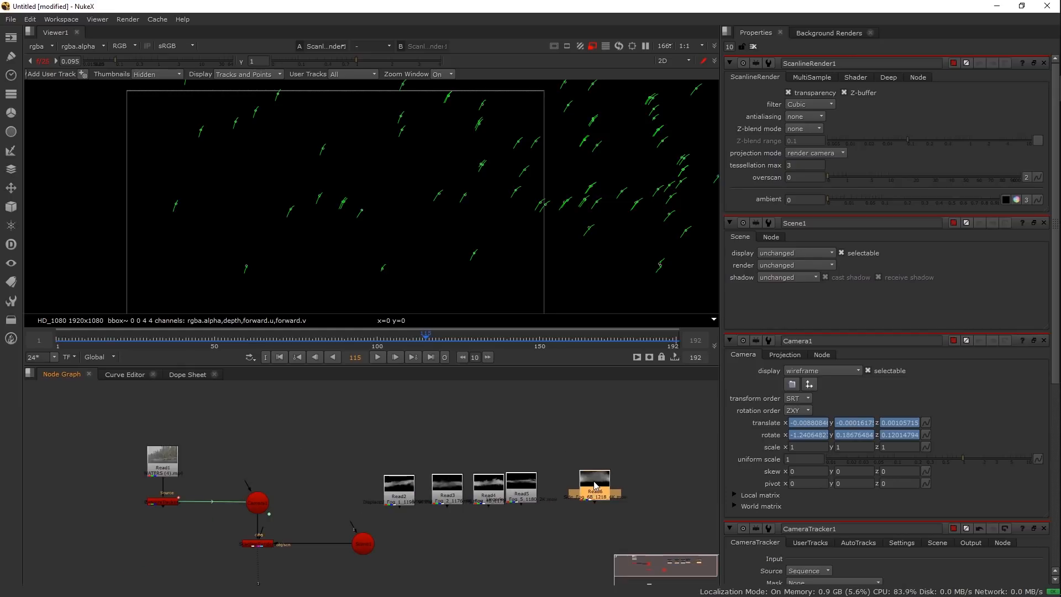
View the Read6 side fog clip and reset the viewer gain to 1
key(1)
scroll(417, 190, down, 2)
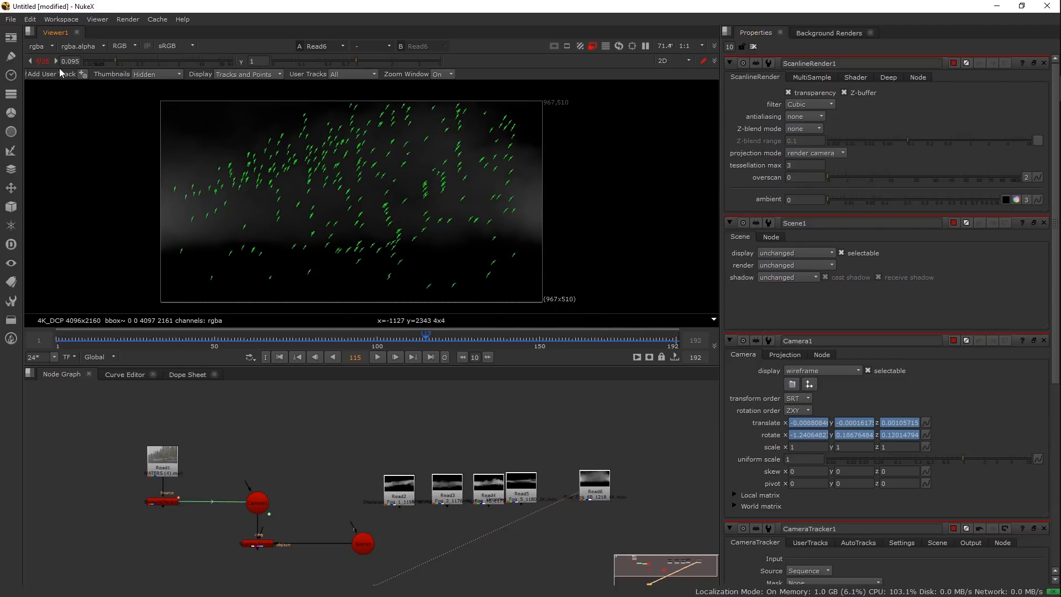
click(43, 62)
drag(402, 232, 445, 248)
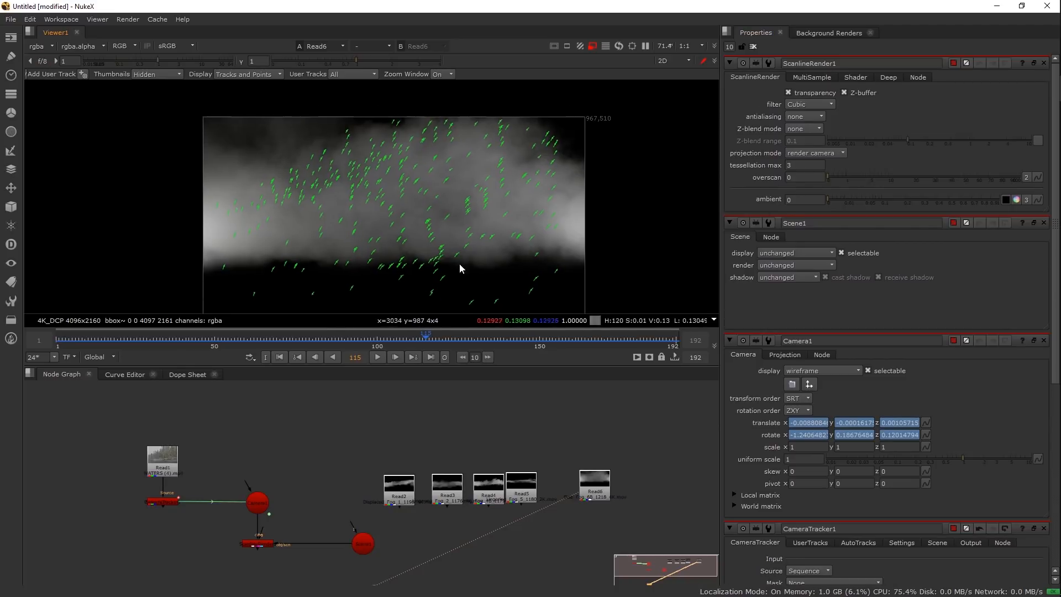
Preview the remaining fog clips one after another, from Read5 back to Read2
click(518, 487)
key(1)
click(499, 482)
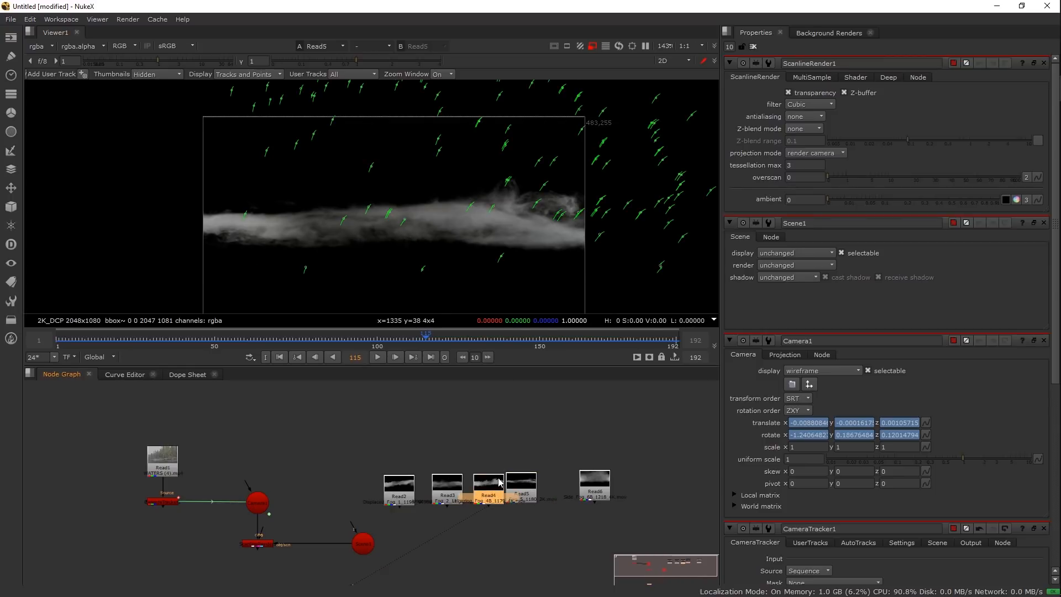
click(449, 486)
key(1)
click(404, 489)
key(1)
Move all five fog clip nodes together, farther away from the camera and render nodes
drag(347, 425, 674, 524)
drag(603, 485, 686, 483)
click(636, 436)
drag(619, 467, 579, 457)
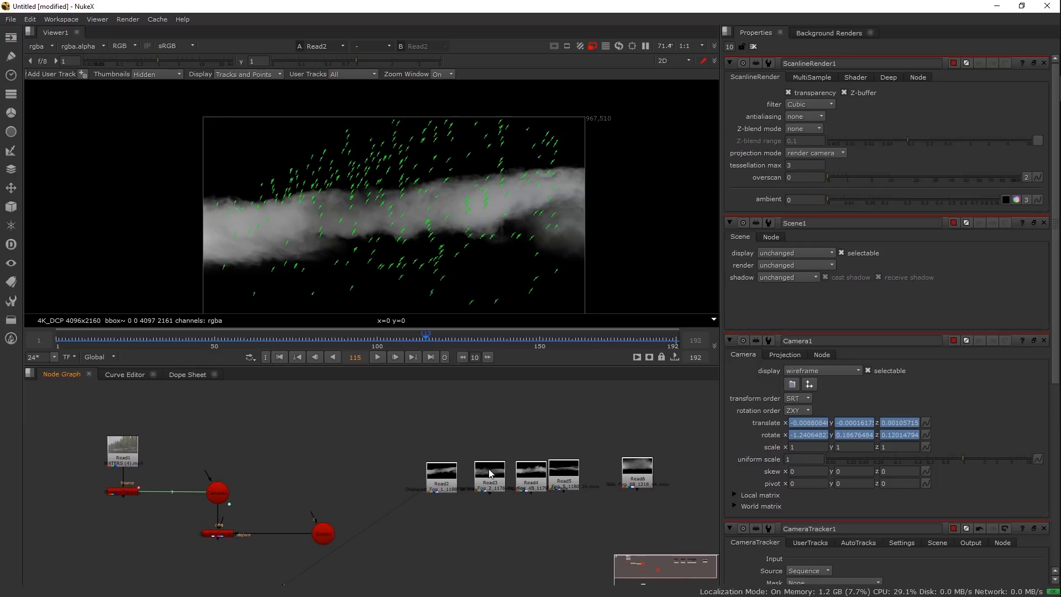
View the ScanlineRender node and examine the camera and point cloud in the 3D view
click(217, 534)
key(1)
key(Tab)
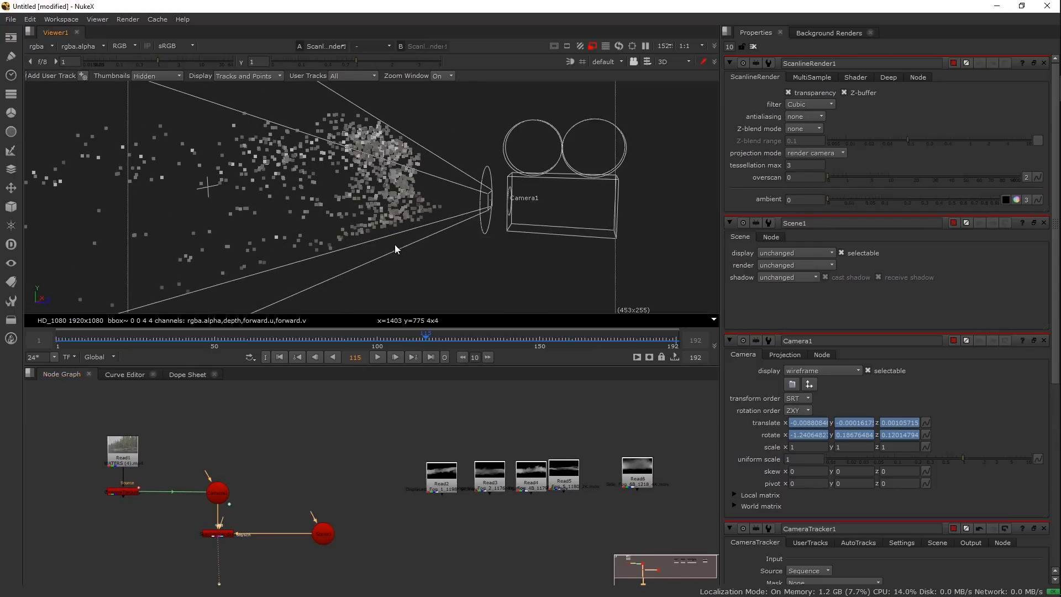
drag(353, 223, 348, 225)
Move the Read2 and Read3 fog clips above the others and view the Read5 clip
drag(443, 475, 403, 467)
drag(485, 484, 384, 417)
click(567, 478)
key(1)
click(401, 515)
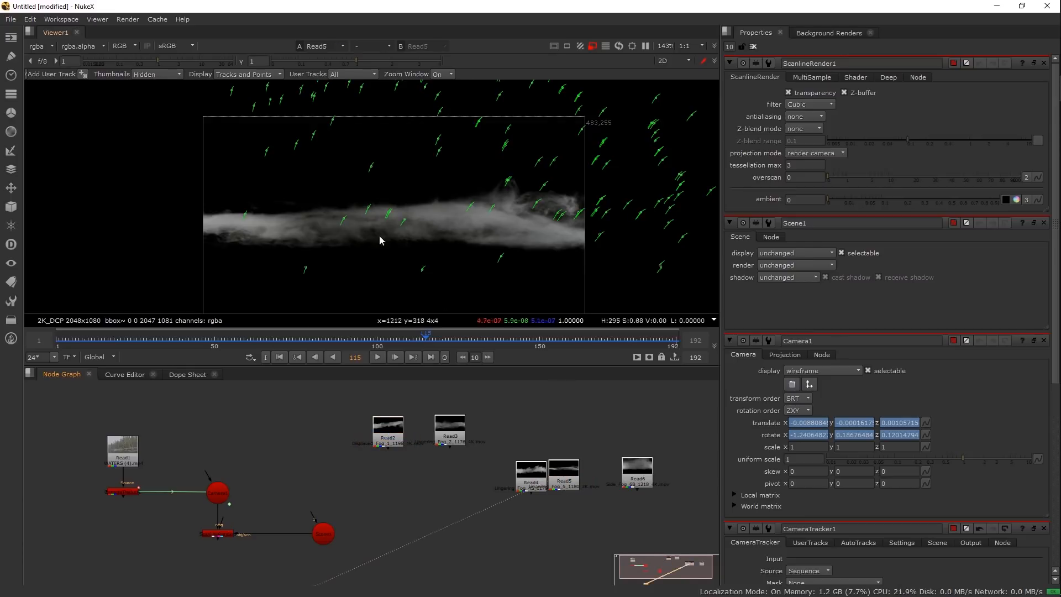
View the original lake footage and examine the shoreline and water surface where fog could sit
click(133, 463)
key(1)
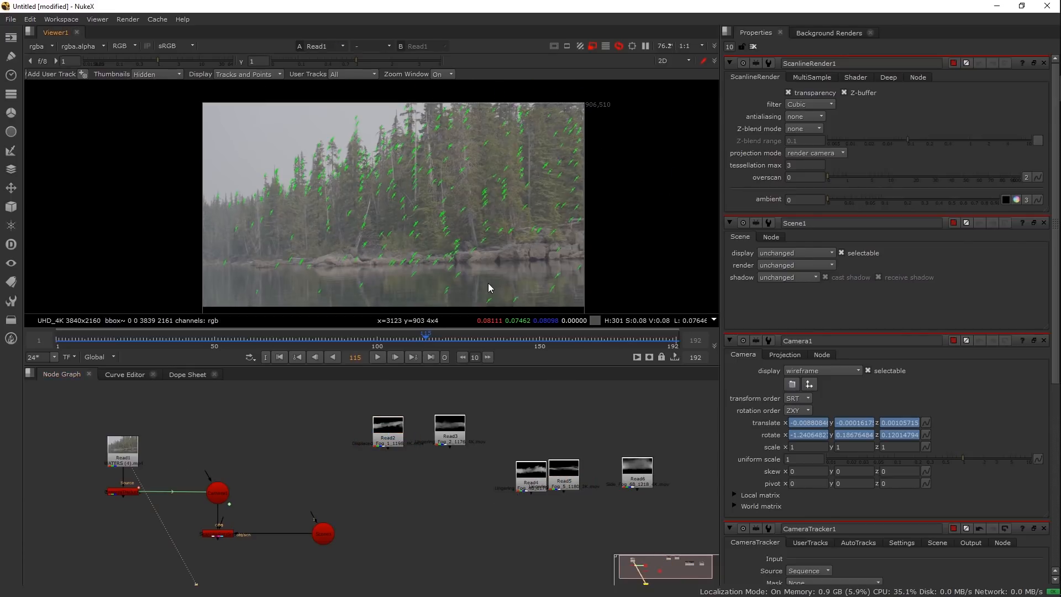
scroll(530, 282, up, 6)
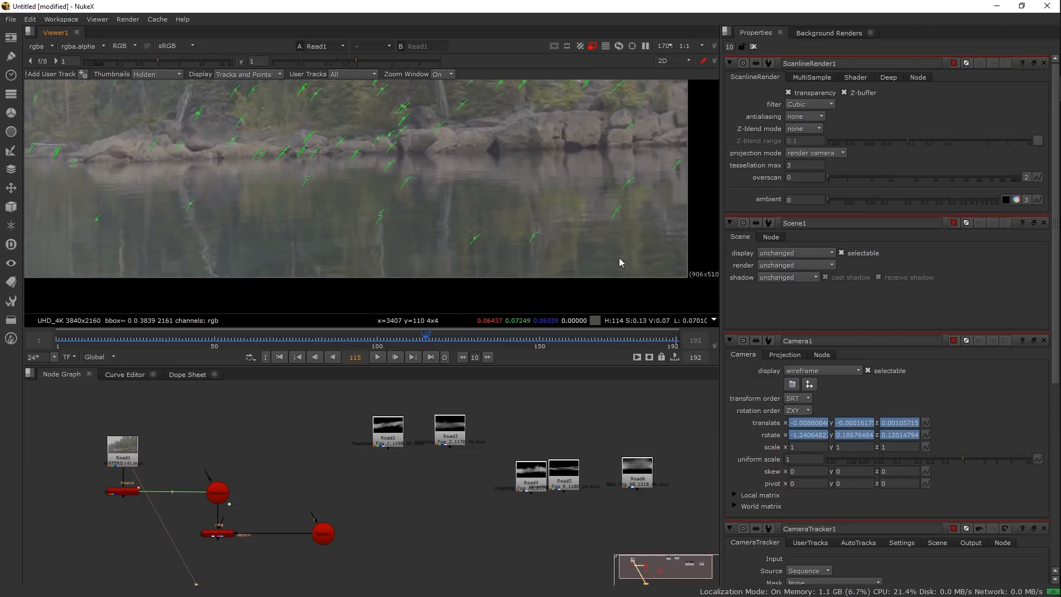
scroll(441, 215, down, 1)
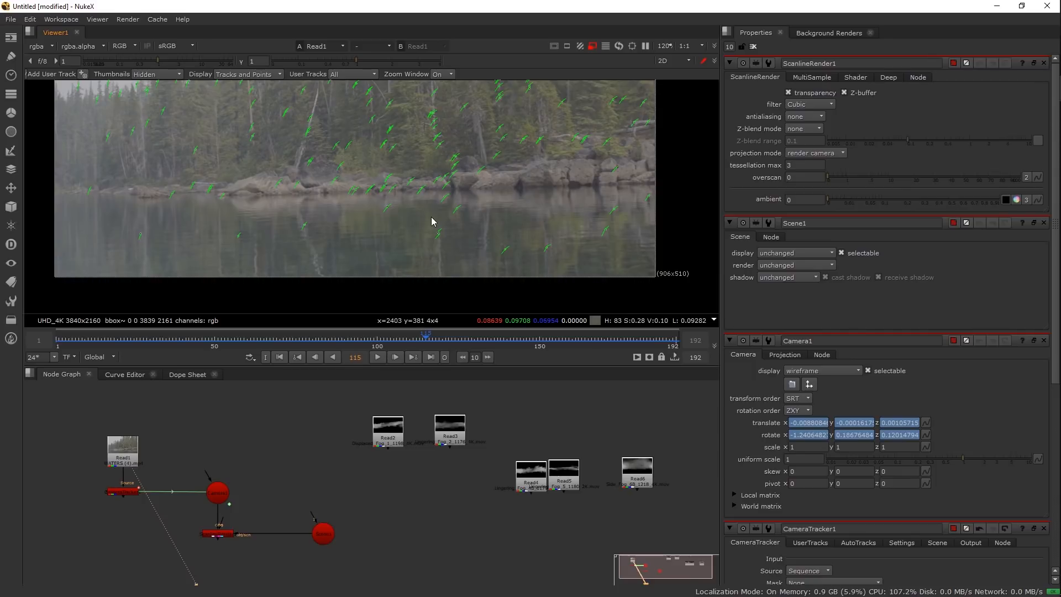
Set the Read5 fog clip apart on its own and gather the other four fog clips off to its side
drag(469, 485, 417, 494)
click(508, 479)
drag(507, 482, 369, 488)
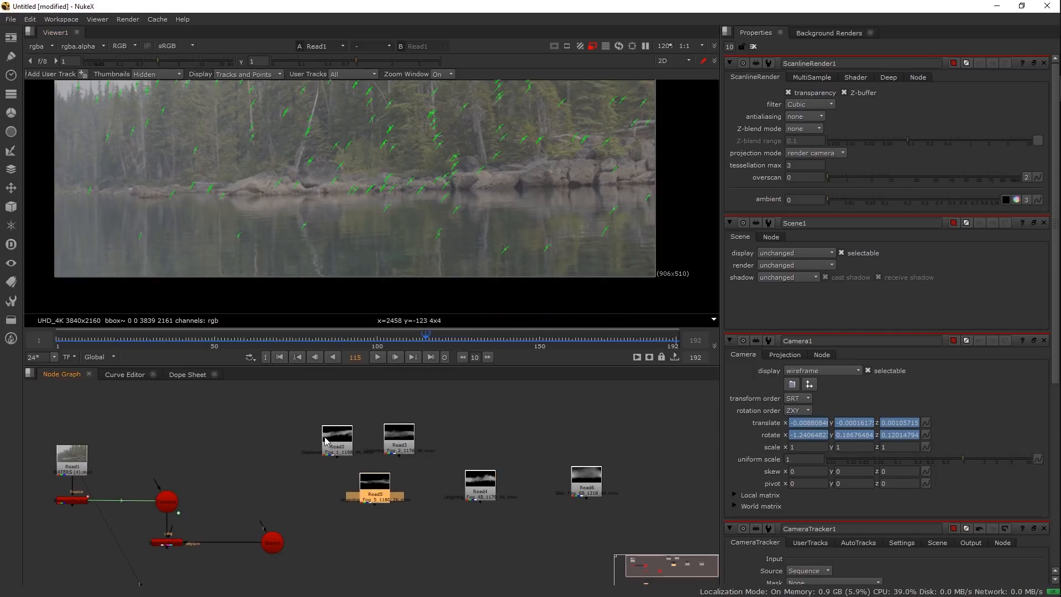
drag(337, 433, 523, 450)
drag(399, 434, 589, 431)
drag(480, 479, 640, 486)
drag(379, 489, 398, 475)
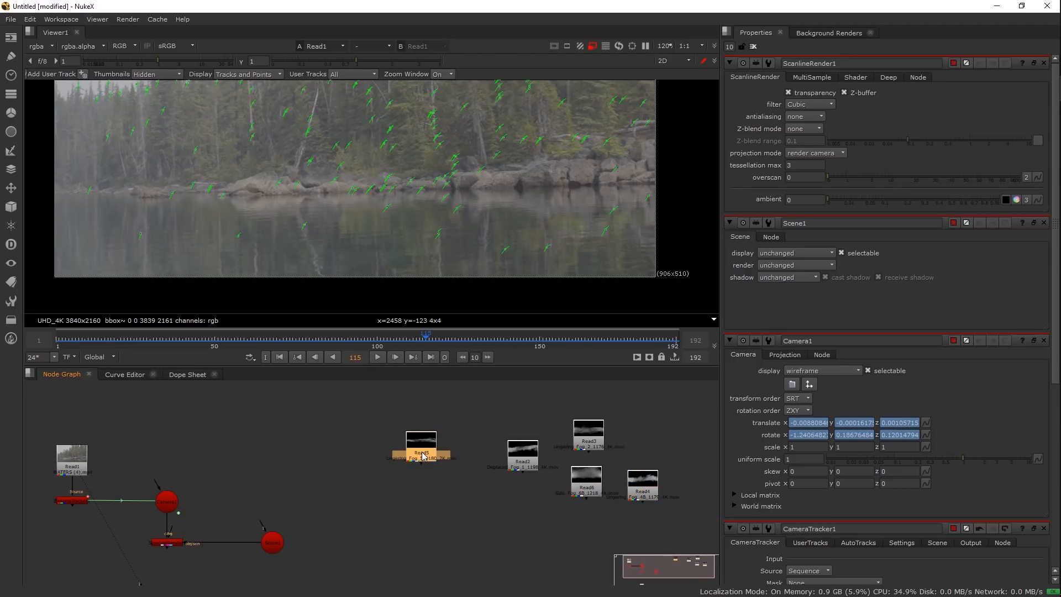
Add a Card node fed by the Read5 fog clip and place it well below the clip
key(Tab)
text(can)
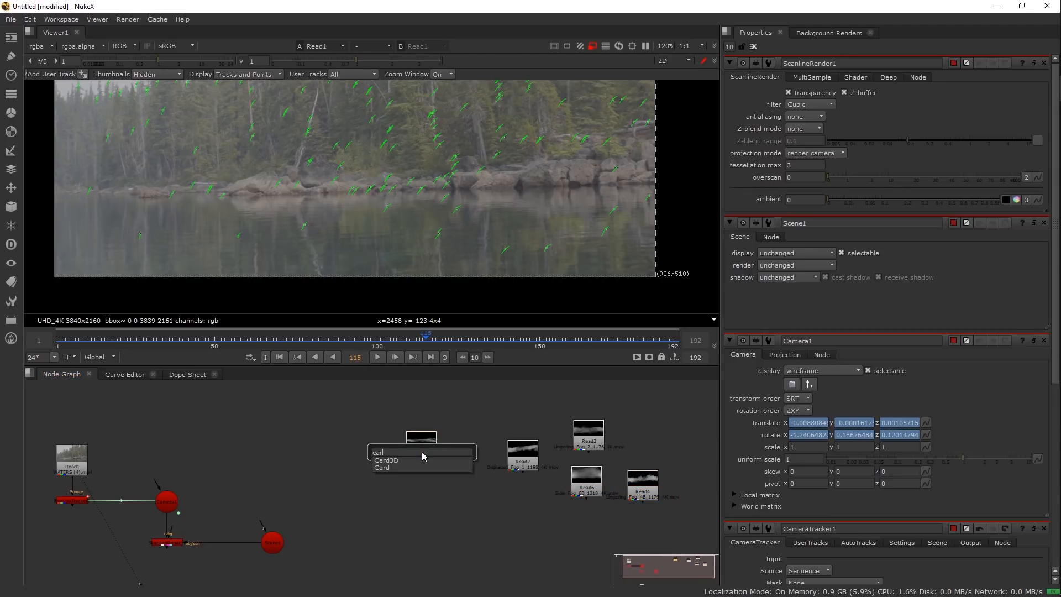
key(Return)
drag(423, 469, 421, 535)
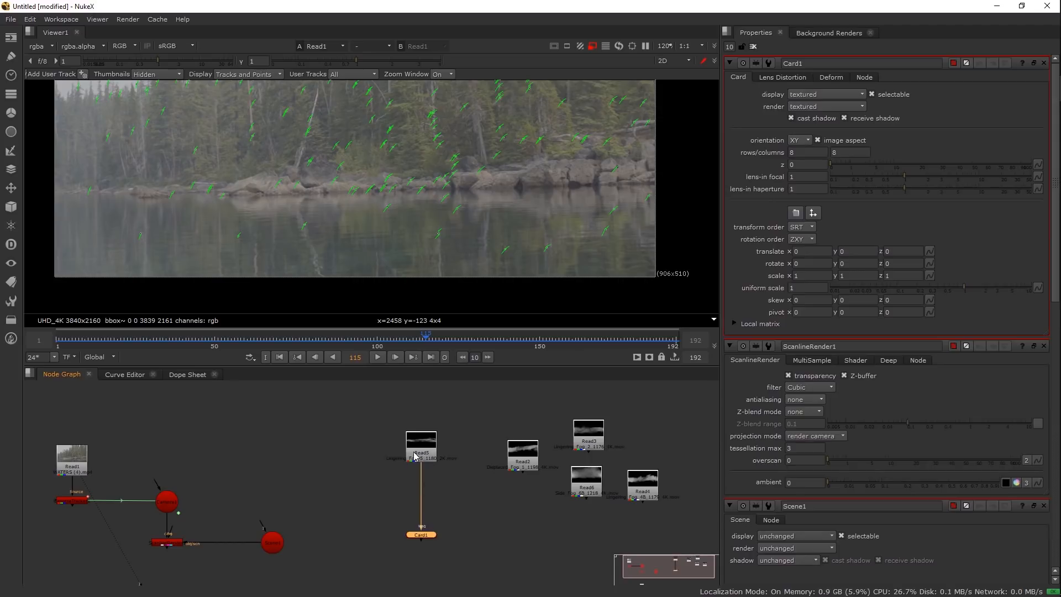
Switch to the 3D view and move the fog card in front of the camera, to about -0.264 in z
scroll(414, 452, up, 4)
scroll(436, 454, down, 3)
key(Tab)
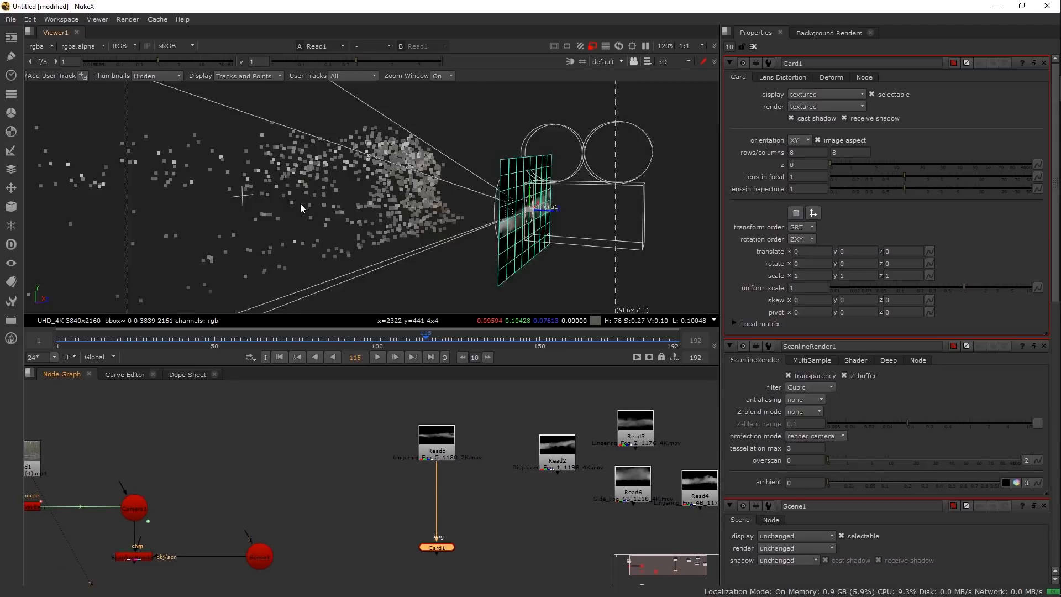
drag(379, 202, 509, 189)
drag(419, 151, 433, 135)
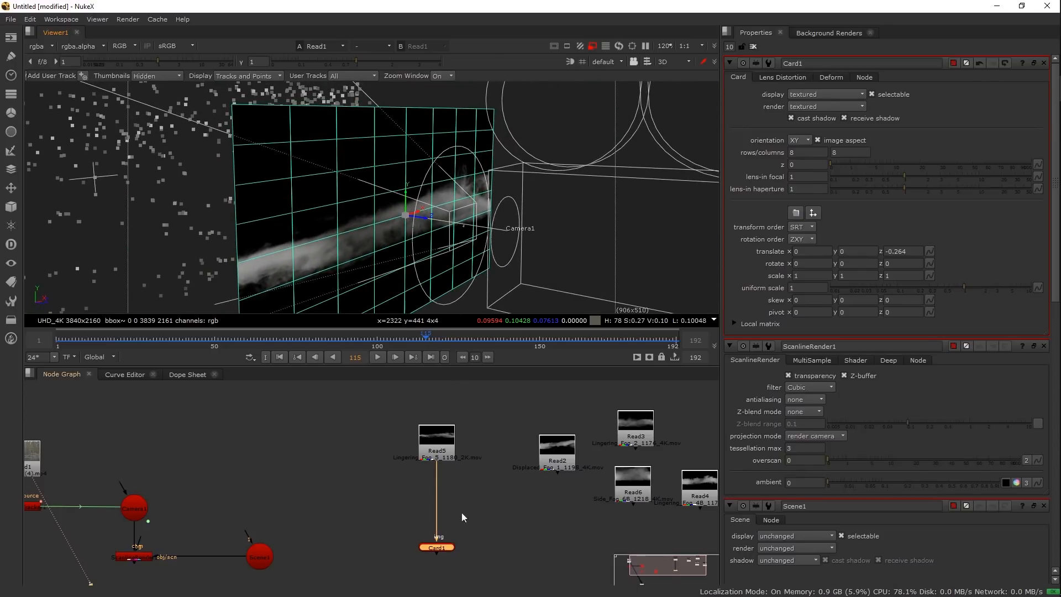
Insert a Keyer node between the Read5 fog clip and its card, and inspect the keyed fog in 3D
click(444, 444)
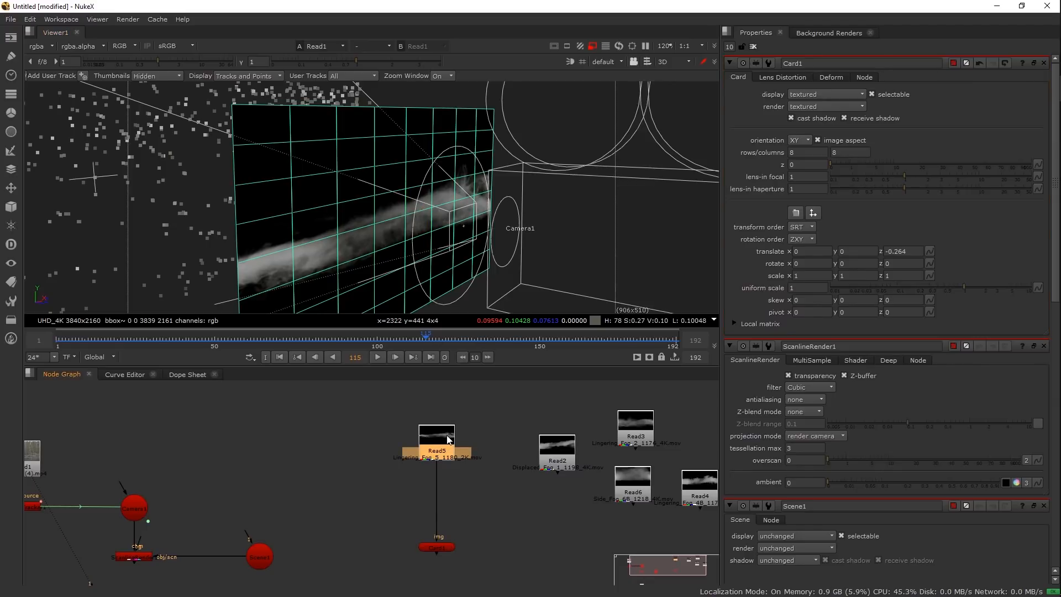
key(Tab)
text(key)
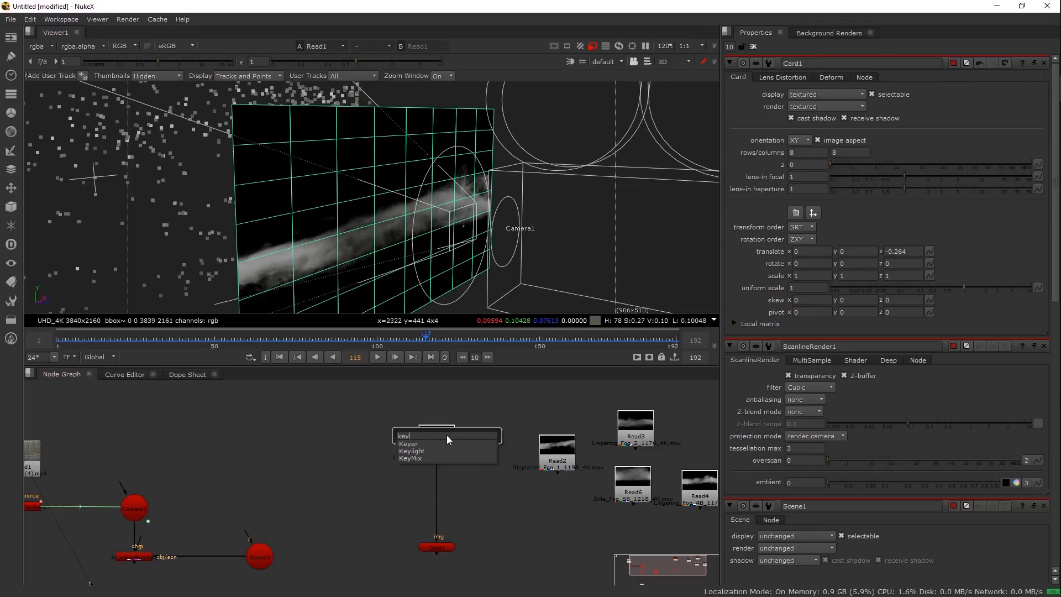
key(Return)
drag(467, 208, 678, 143)
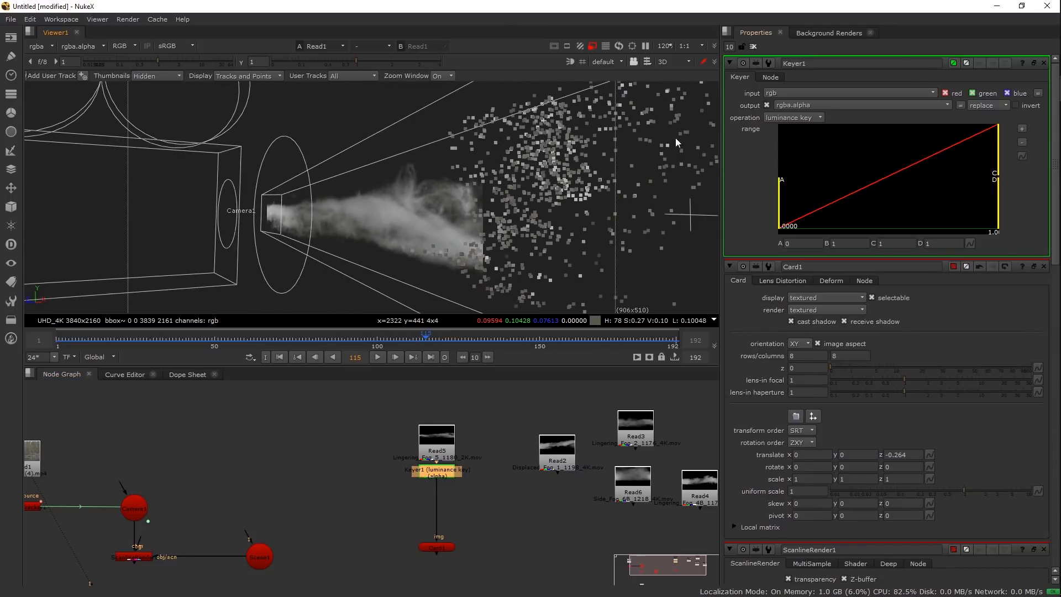
drag(365, 212, 544, 237)
Close all open node properties and reopen only those of the fog card
double_click(433, 548)
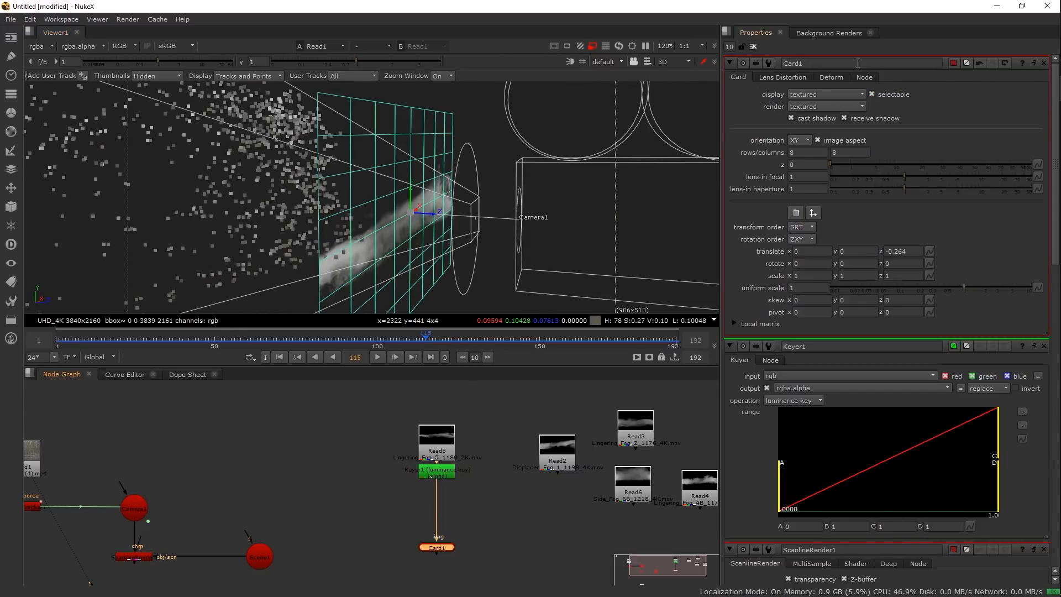
click(753, 48)
double_click(439, 551)
View the ScanlineRender node and nudge the fog card to about -0.272 in z in the 3D view
click(139, 556)
key(1)
drag(498, 223, 436, 227)
drag(281, 504, 326, 479)
click(407, 254)
drag(436, 270, 432, 214)
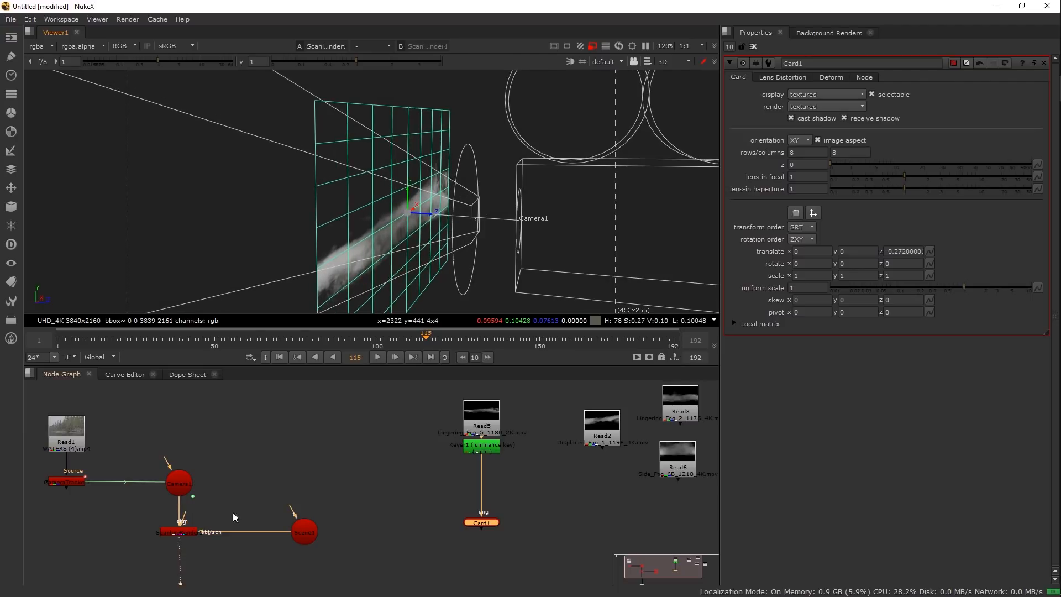
drag(184, 541, 263, 504)
click(263, 503)
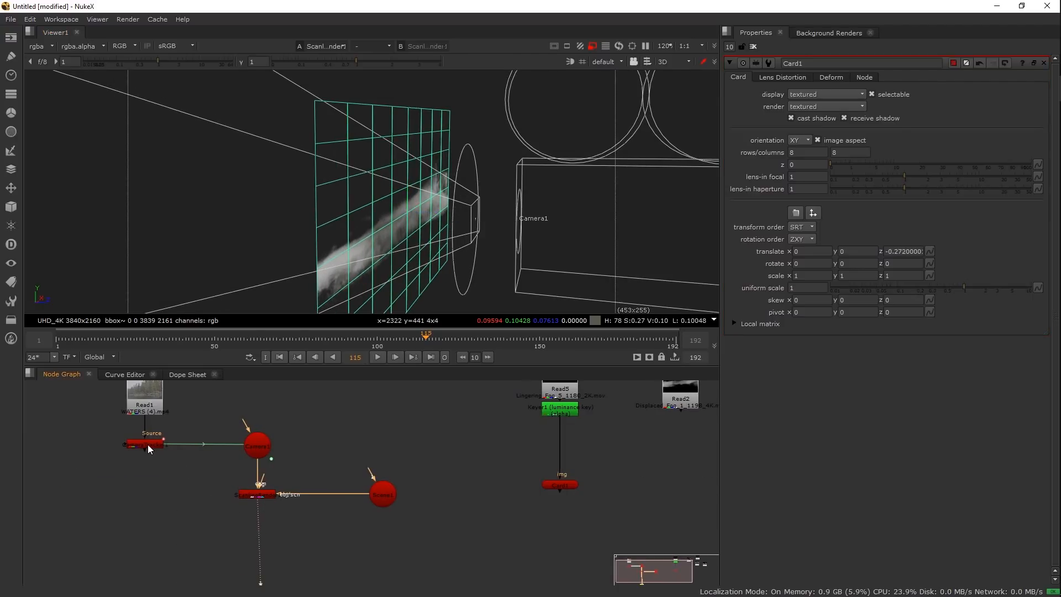
drag(492, 155, 417, 198)
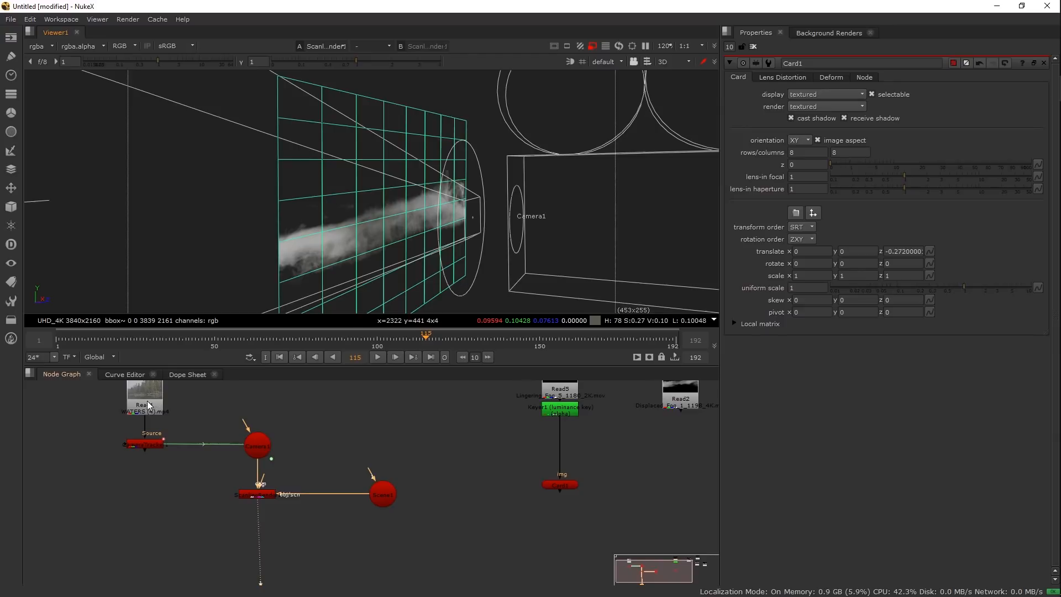
View the original lake footage and add a Merge node below the ScanlineRender node
click(147, 402)
key(1)
drag(336, 467, 434, 387)
click(391, 441)
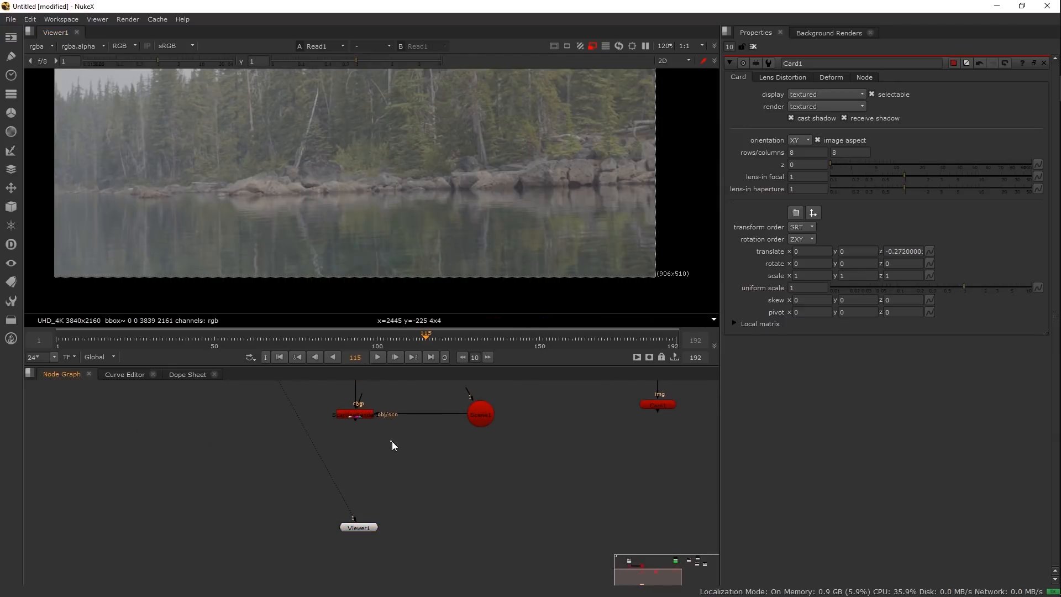
key(Tab)
text(me)
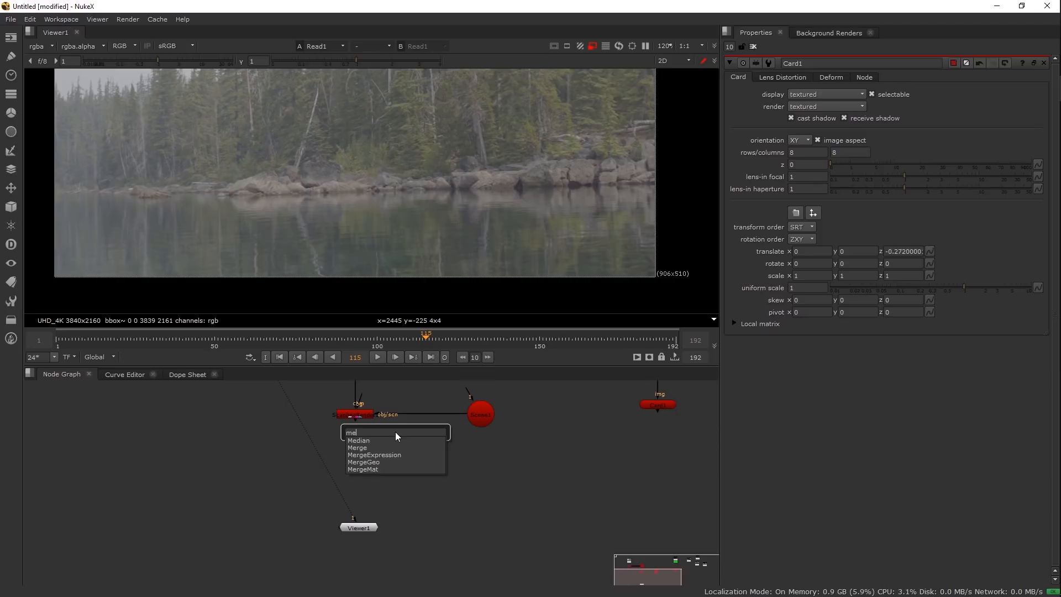
key(BackSpace)
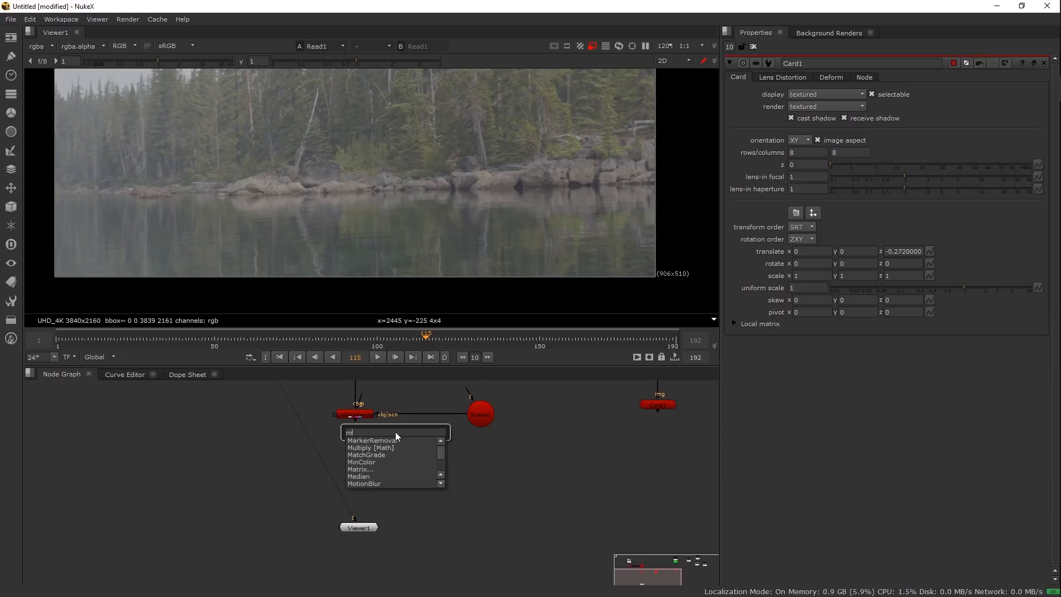
text(erg)
key(Return)
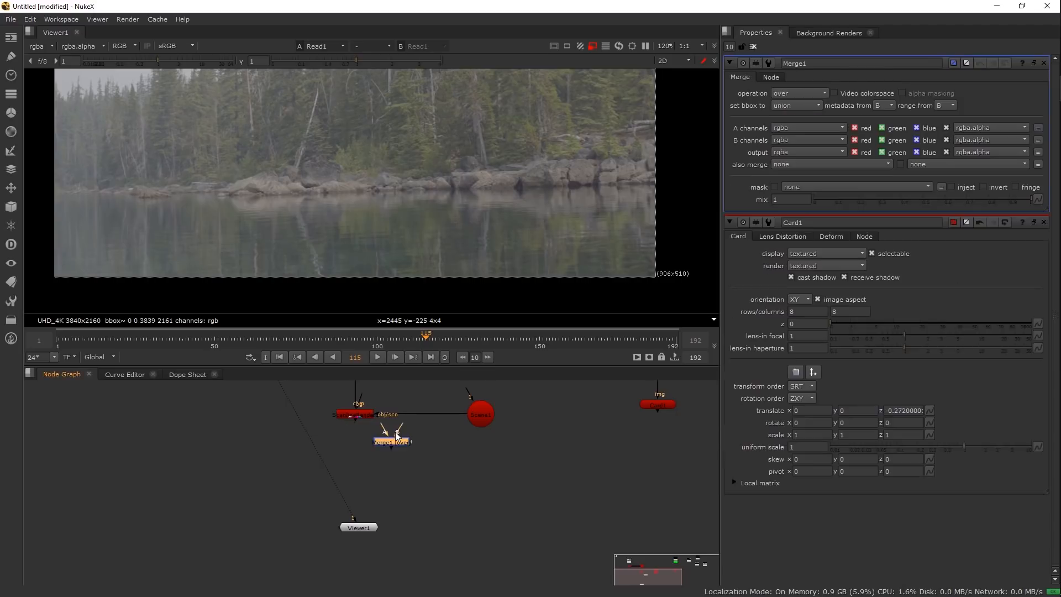
Position the Merge node, connect its B input to the Read1 footage, and shift the CameraTracker node off that connection
drag(396, 434, 429, 504)
drag(396, 563, 344, 594)
drag(407, 503, 401, 514)
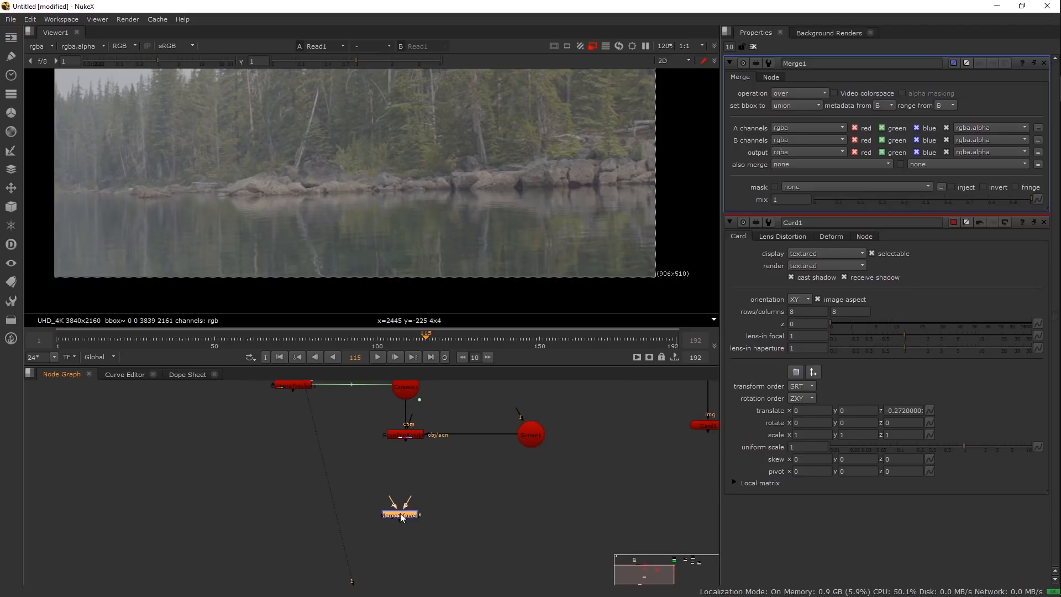
drag(409, 453, 339, 432)
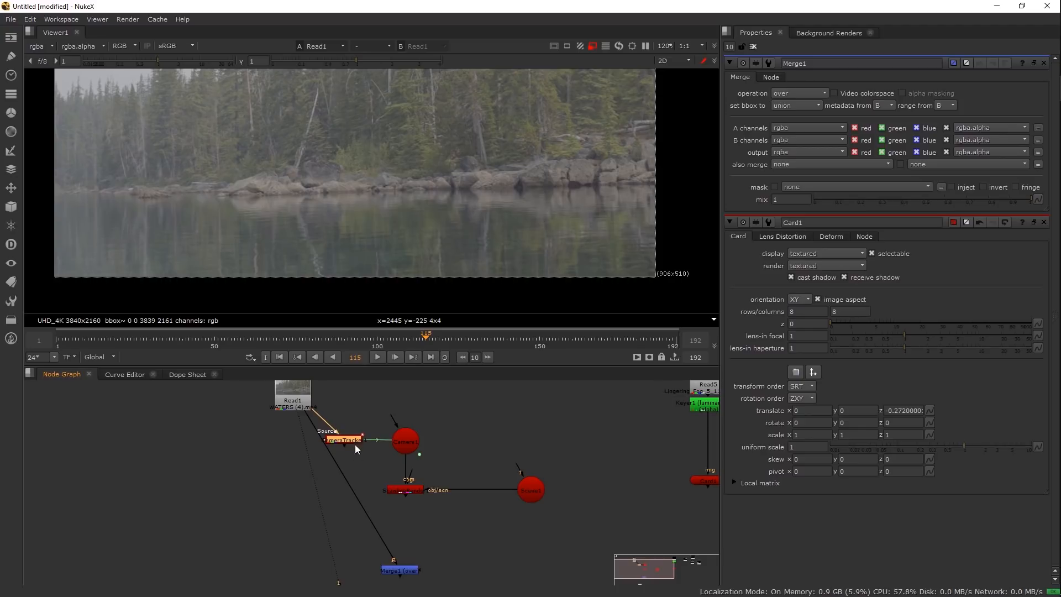
Connect the Merge node's A input to ScanlineRender, align it underneath, and view the merged output
drag(397, 563, 415, 491)
drag(438, 554, 410, 554)
click(409, 490)
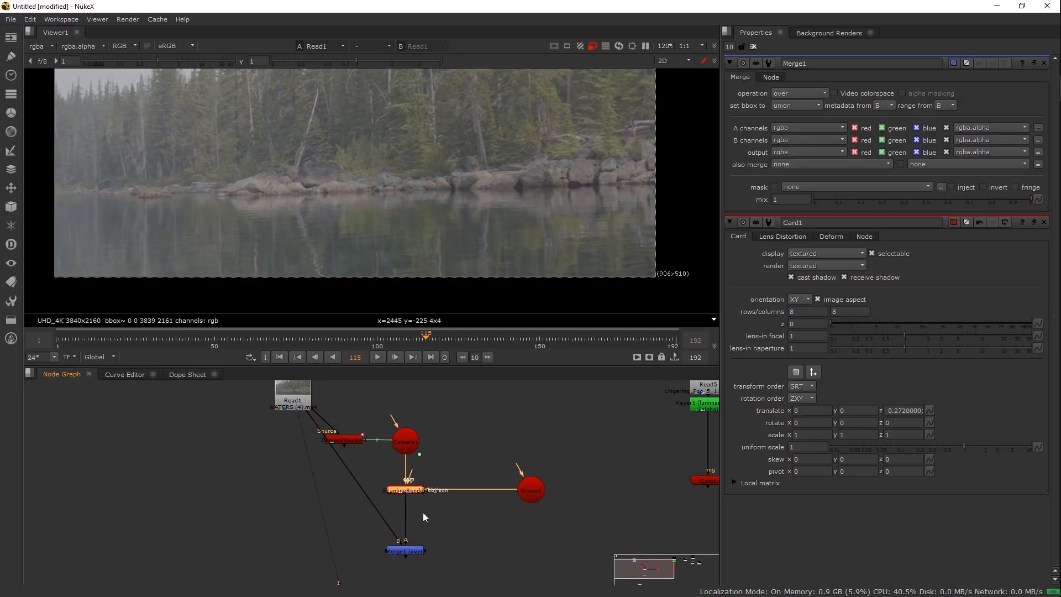
click(406, 550)
key(1)
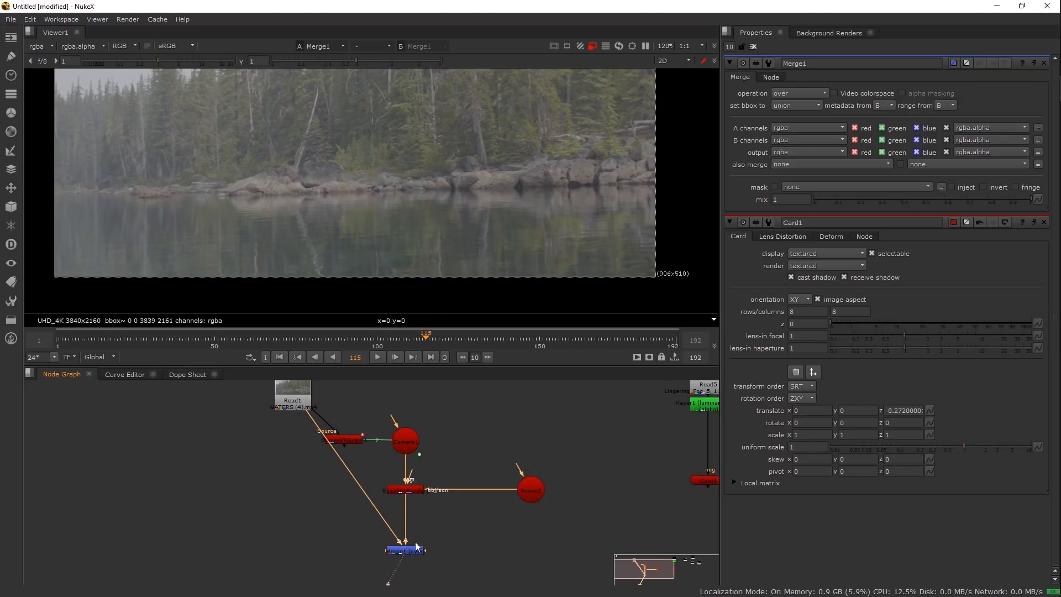
Insert a Dot in the Read1-to-Merge connection and place it below Read1, level with the Merge node
key(ctrl)
drag(355, 478, 299, 552)
click(407, 553)
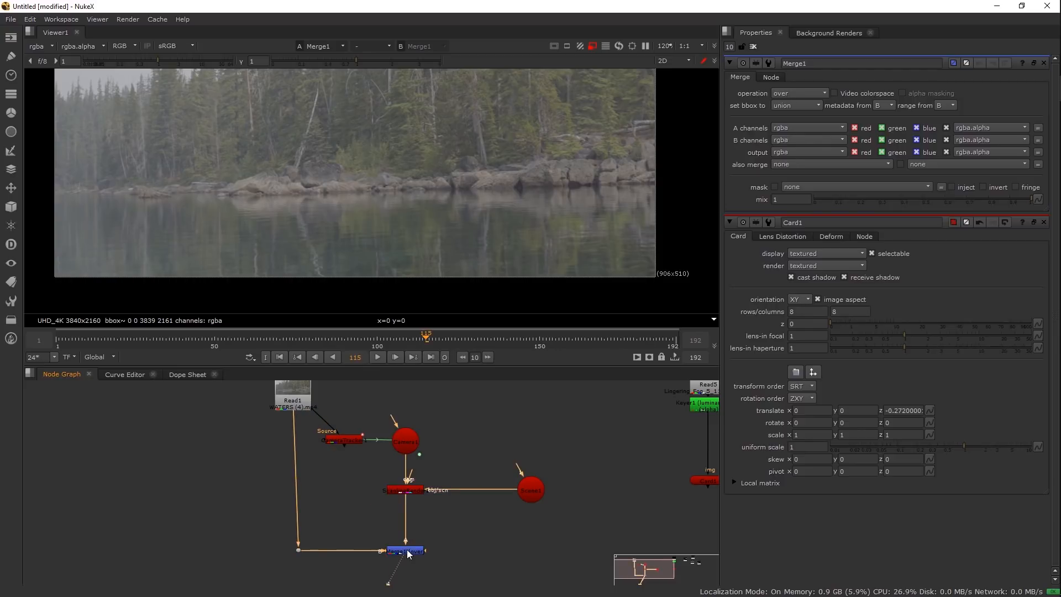
Connect the Scene node's input to the fog Card1 so the fog appears in the merged output
drag(432, 509, 313, 525)
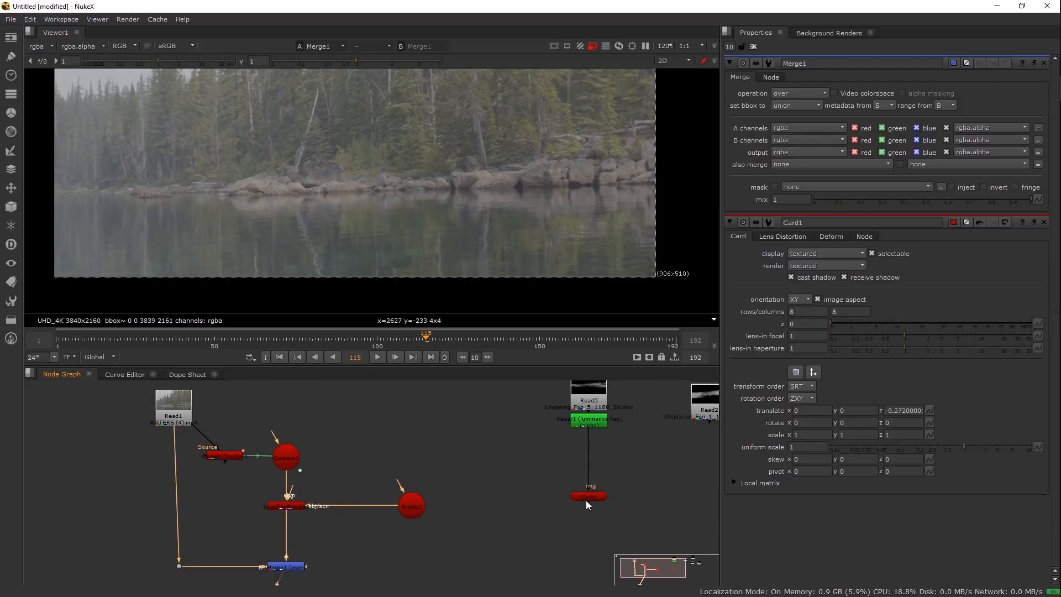
drag(393, 512, 412, 506)
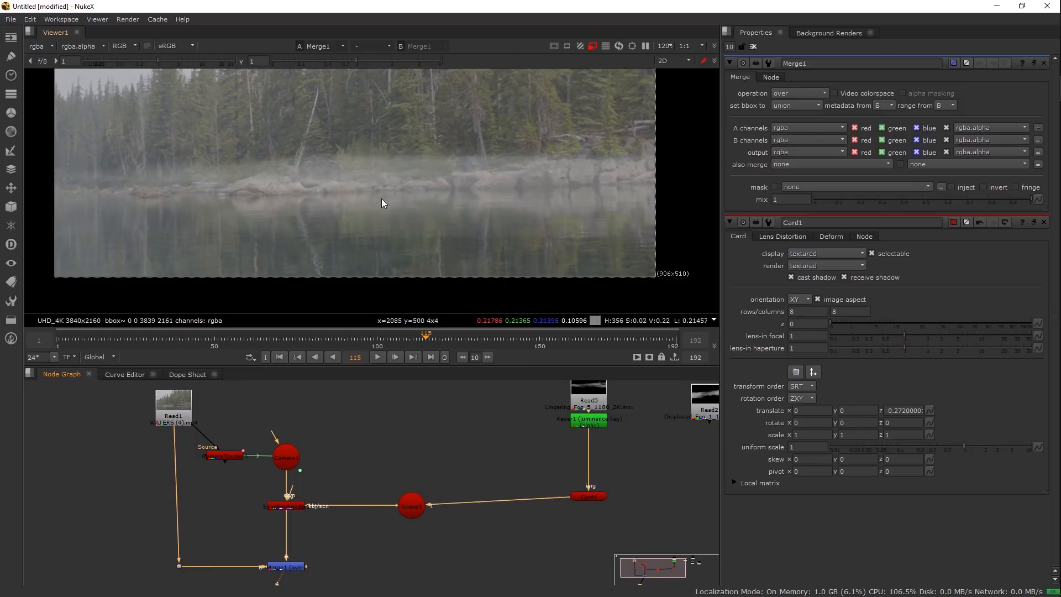
scroll(370, 166, down, 1)
click(263, 532)
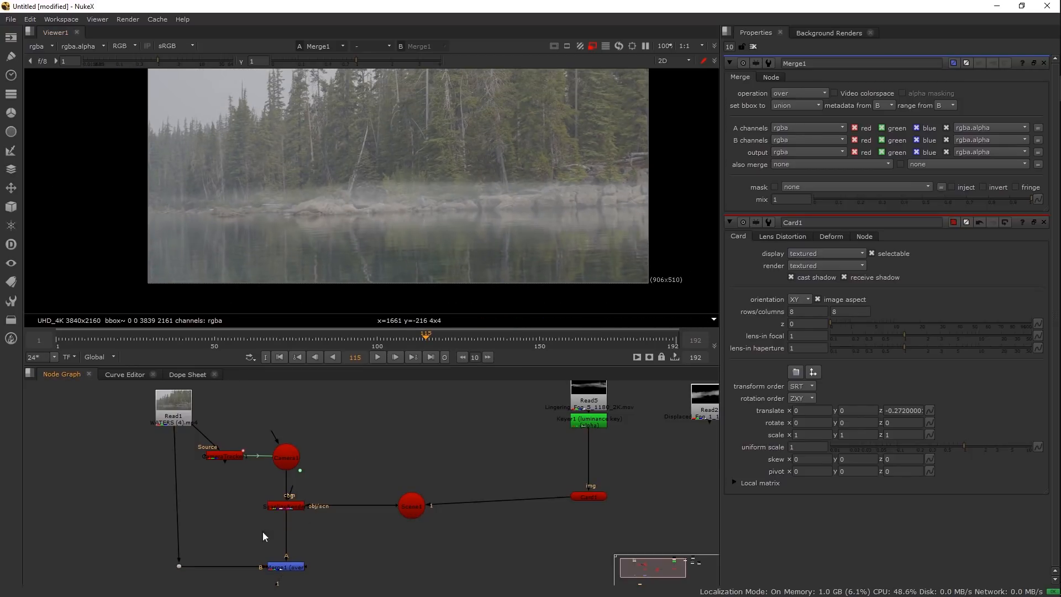
Align the Dot beneath Read1 and insert a Reformat node with the root 1920x1080 output format between them
drag(178, 565, 174, 565)
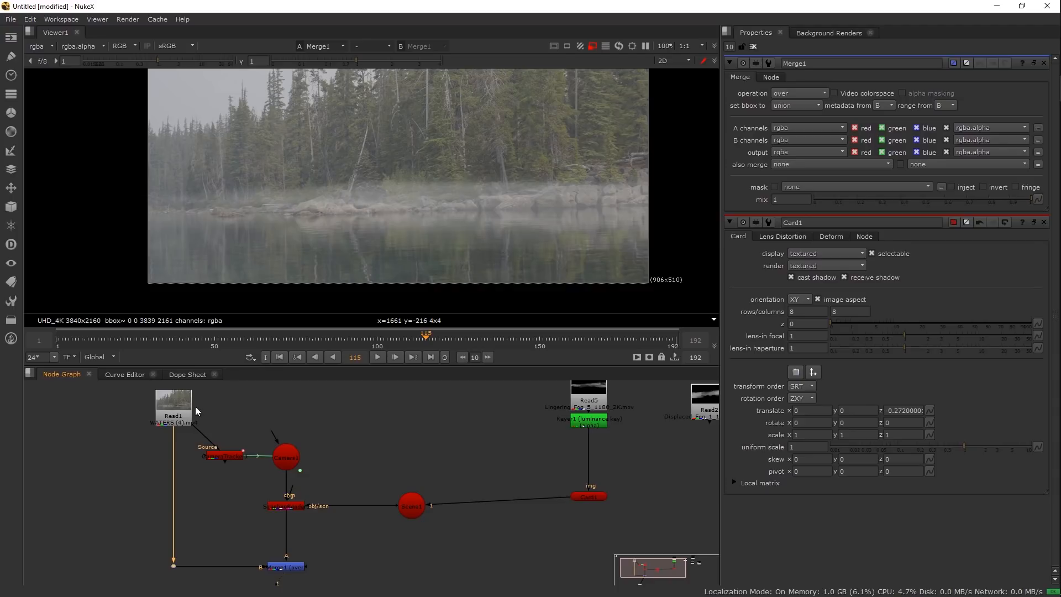
key(Tab)
text(ref)
key(Return)
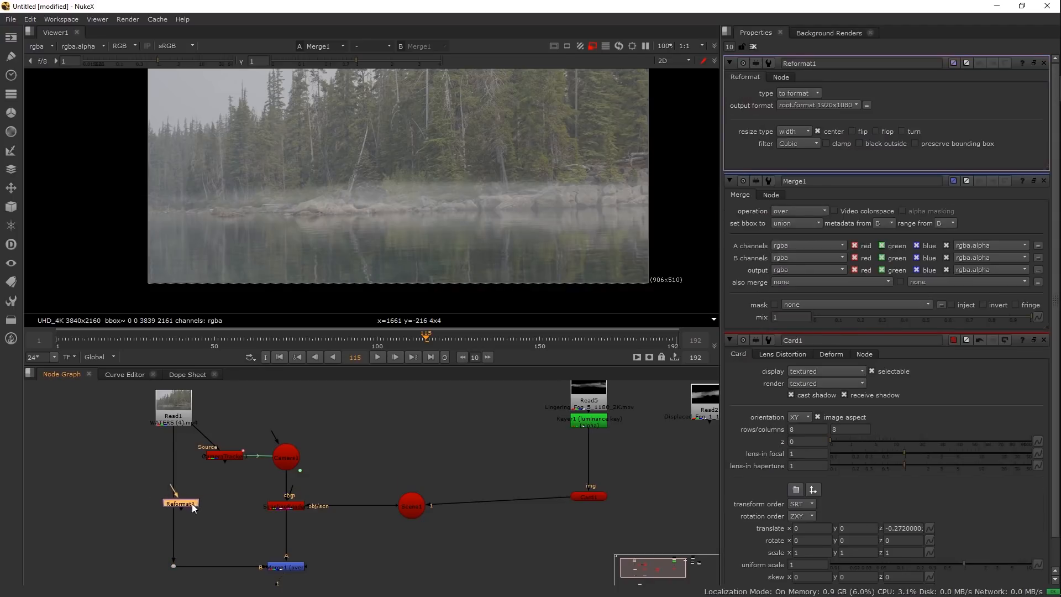
click(205, 508)
Check the full size format in the project settings and disable and re-enable Reformat1 to compare the framing
key(s)
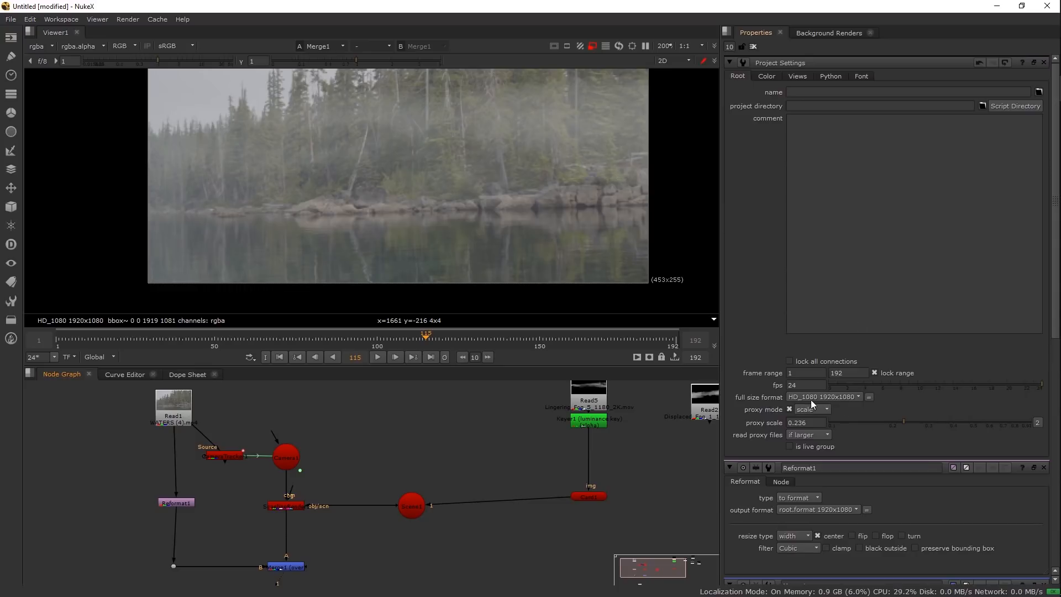
click(160, 480)
key(d)
key(d)
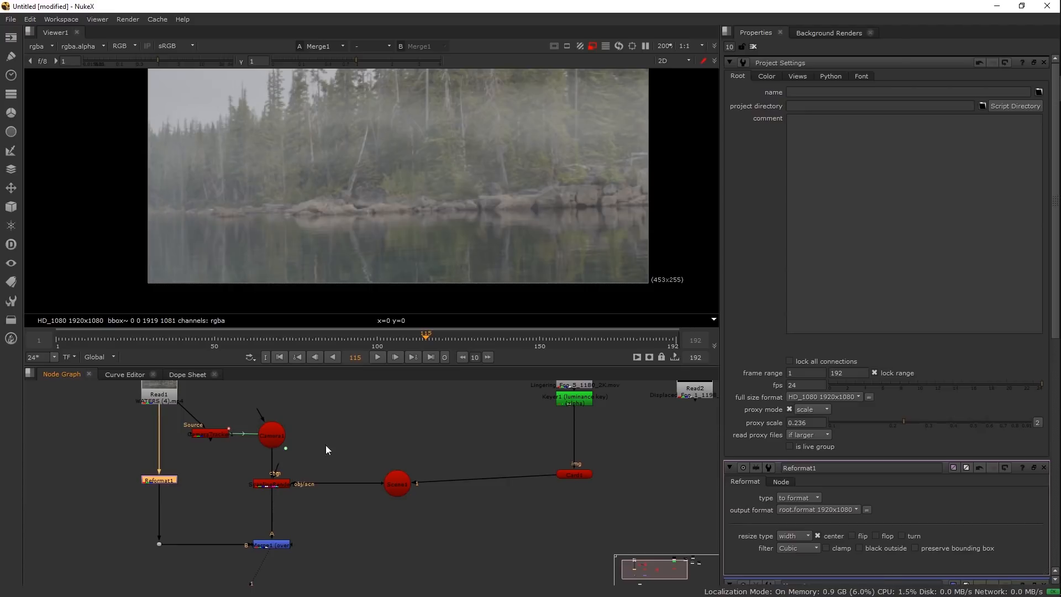
drag(516, 178, 498, 211)
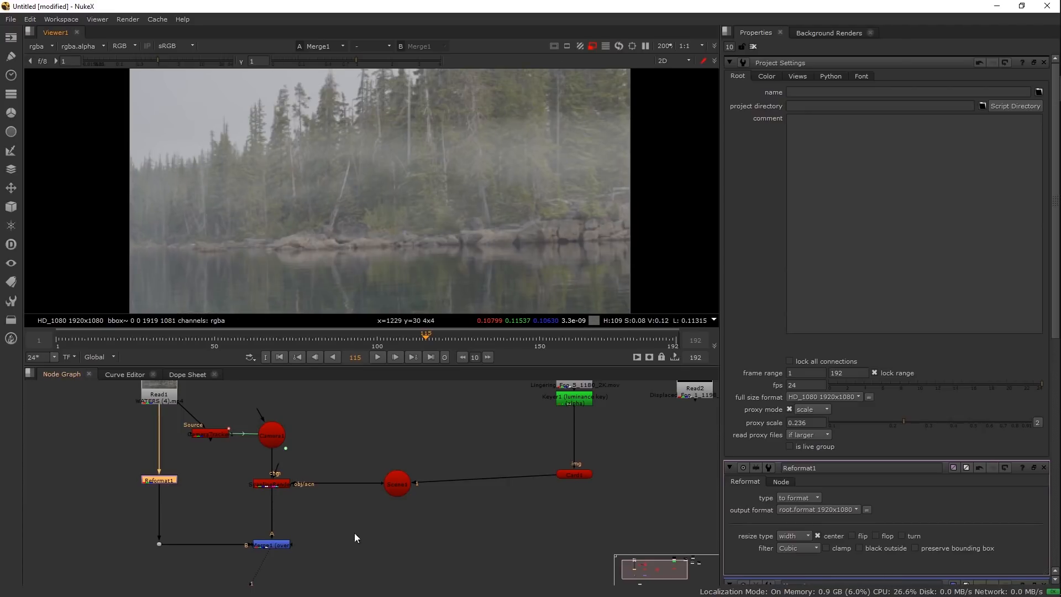
Open Card1 and reduce its uniform scale to 0.54 while judging it against the camera in the 3D view
drag(590, 424, 513, 470)
drag(499, 519, 491, 526)
double_click(492, 526)
key(Tab)
drag(377, 188, 525, 188)
drag(412, 208, 266, 299)
drag(963, 288, 944, 288)
drag(422, 251, 366, 353)
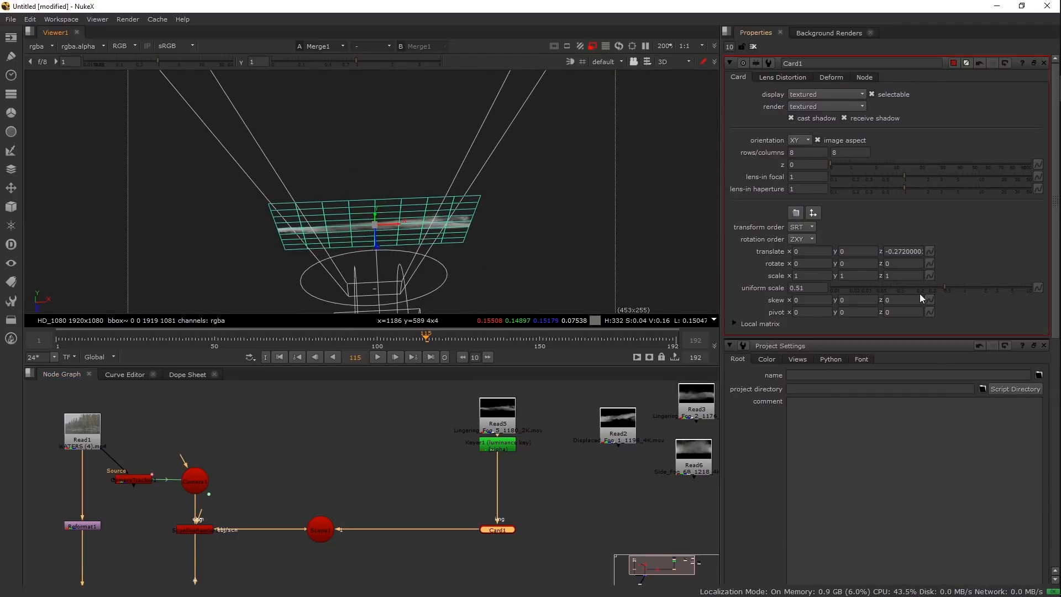
drag(934, 287, 946, 287)
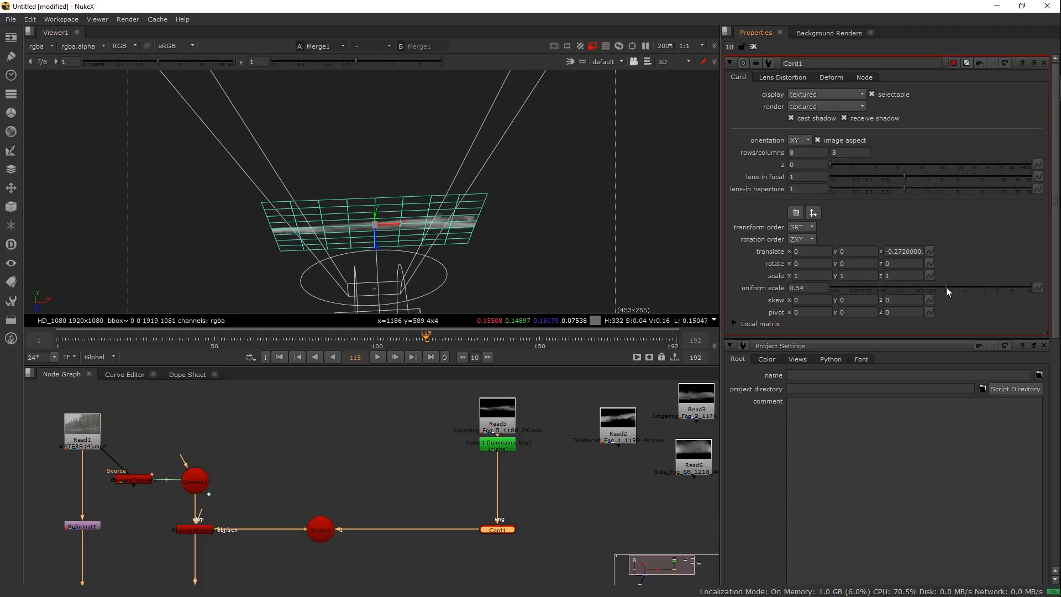
Scrub between the first and last frames and examine the card's position relative to the moving camera in 3D
key(Tab)
key(Tab)
drag(416, 235, 54, 343)
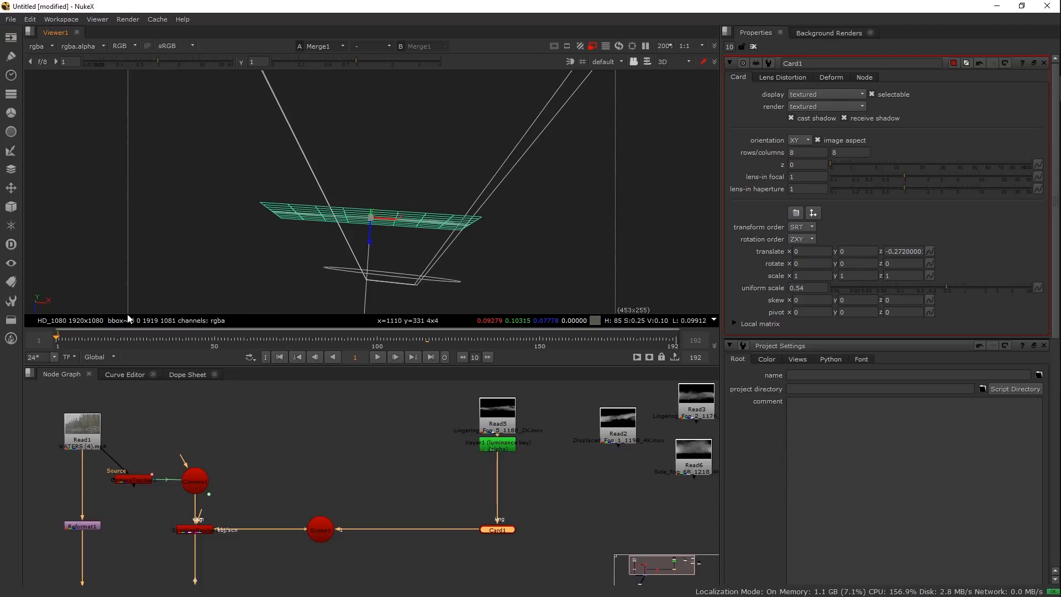
drag(472, 178, 473, 166)
drag(57, 338, 674, 338)
drag(676, 378, 673, 378)
drag(427, 171, 442, 199)
drag(290, 344, 59, 342)
drag(436, 163, 466, 208)
key(Tab)
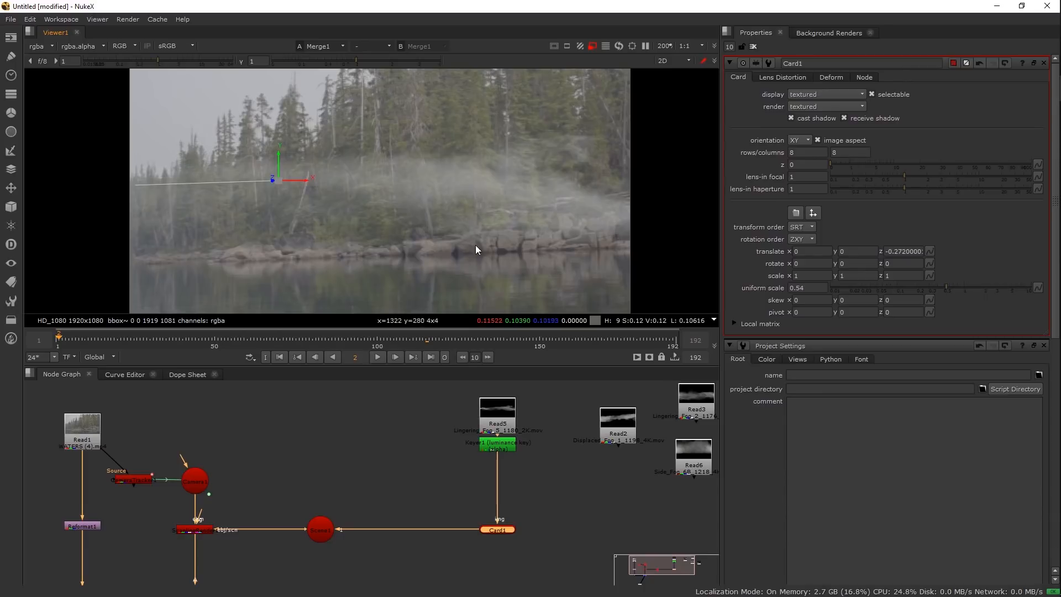
Lower the fog card onto the lake surface, to about -0.0704 in y
scroll(430, 166, down, 1)
drag(302, 161, 303, 249)
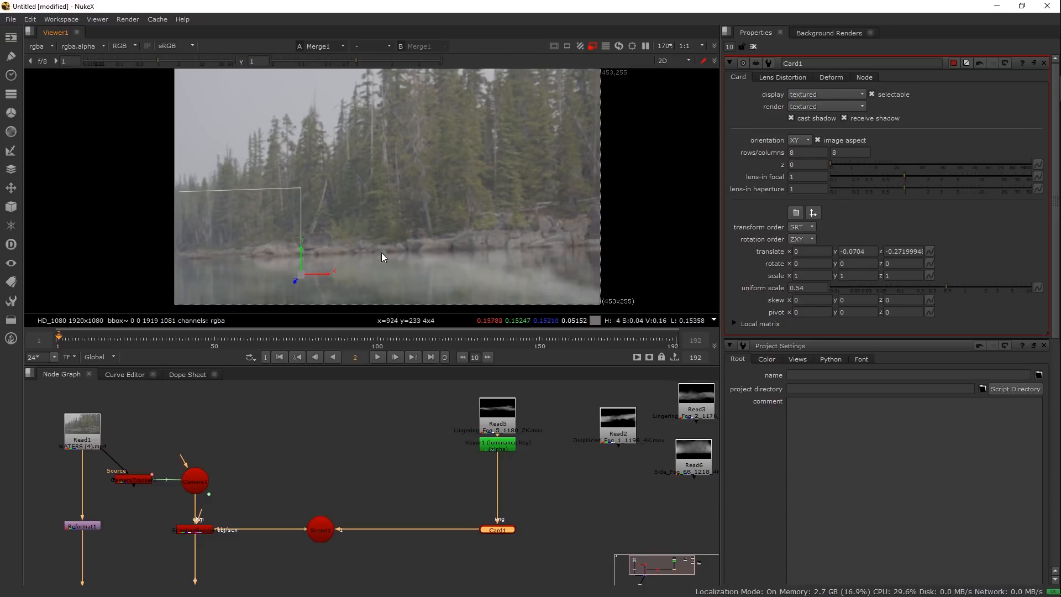
drag(397, 276, 393, 225)
scroll(395, 226, up, 2)
Insert a ColorCorrect node between ScanlineRender and the Merge, with master contrast 1.8 and gain 1.04
drag(304, 492, 468, 399)
drag(359, 501, 359, 522)
click(389, 483)
key(Tab)
text(cc)
key(Return)
drag(377, 476, 362, 476)
drag(915, 131, 942, 128)
Insert a second ColorCorrect node between the Dot and the Merge's B input
click(340, 496)
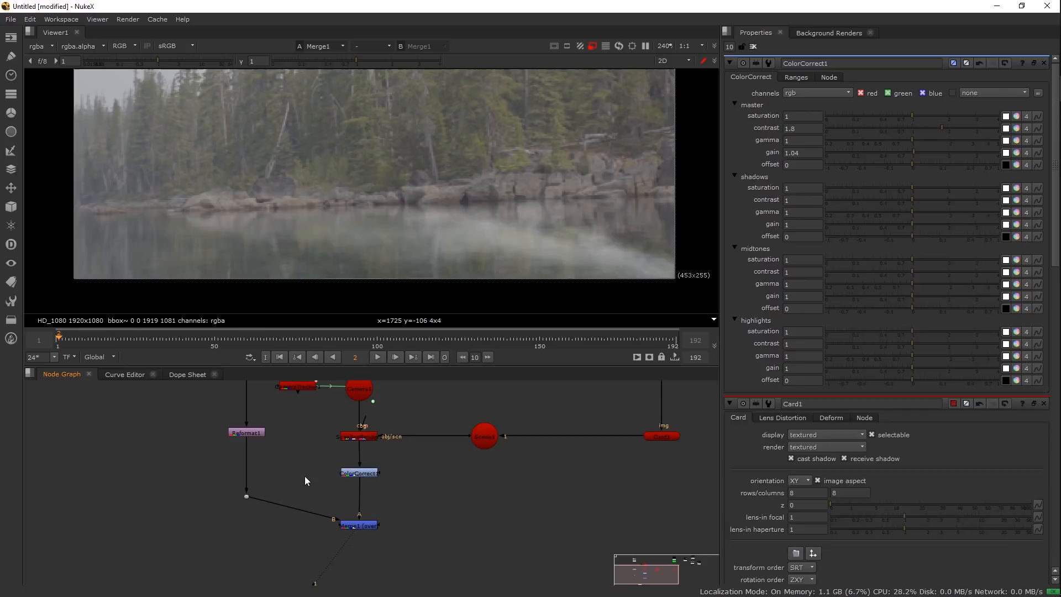
key(c)
click(275, 505)
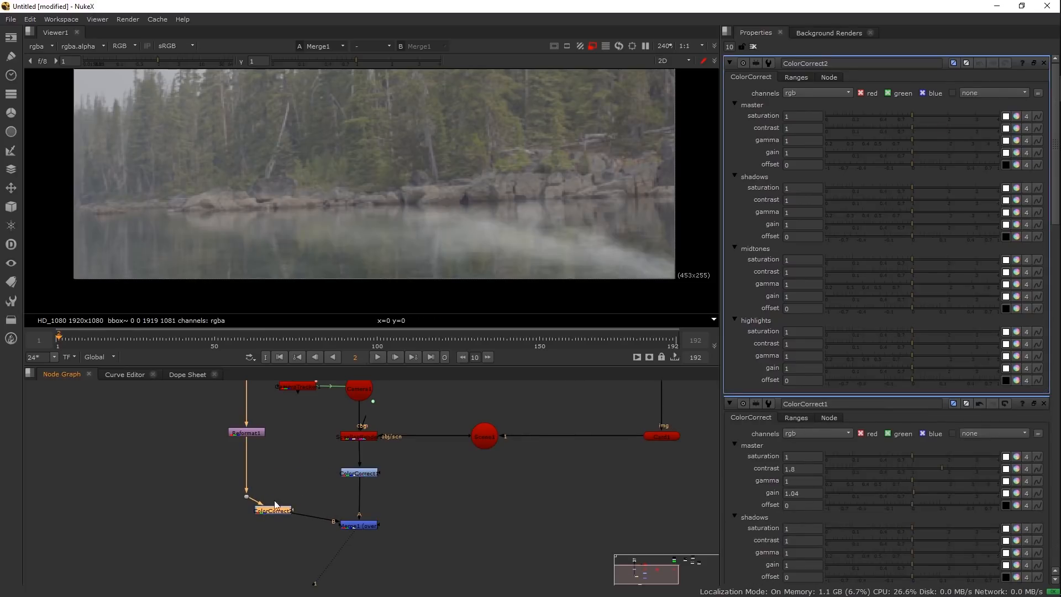
Grade the background with master contrast 1.3, shadows contrast 1.3, shadows gain 0.57 and midtones contrast about 1.9
click(927, 129)
click(937, 199)
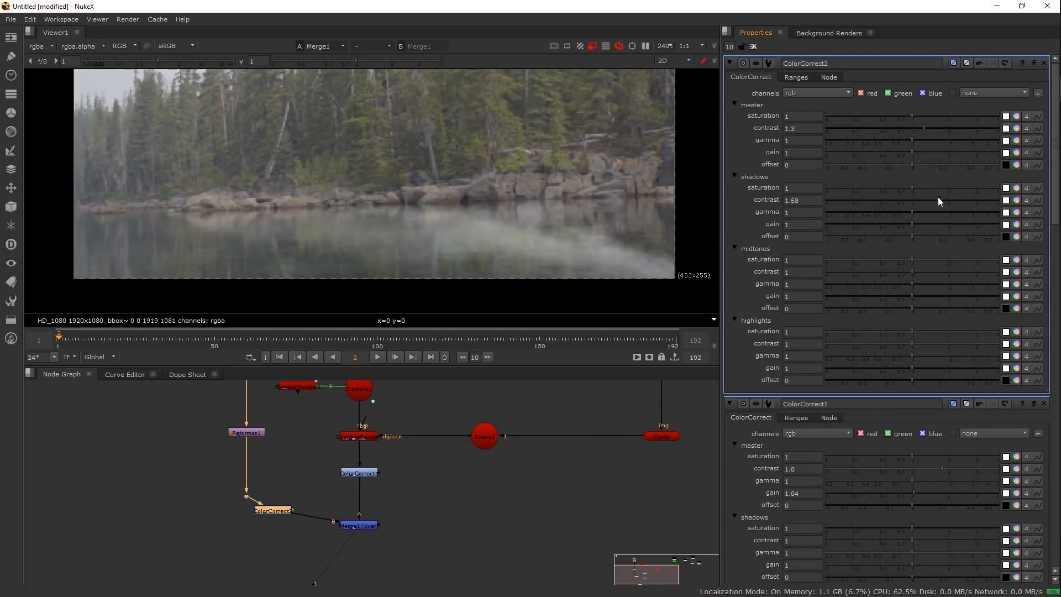
drag(943, 201, 890, 221)
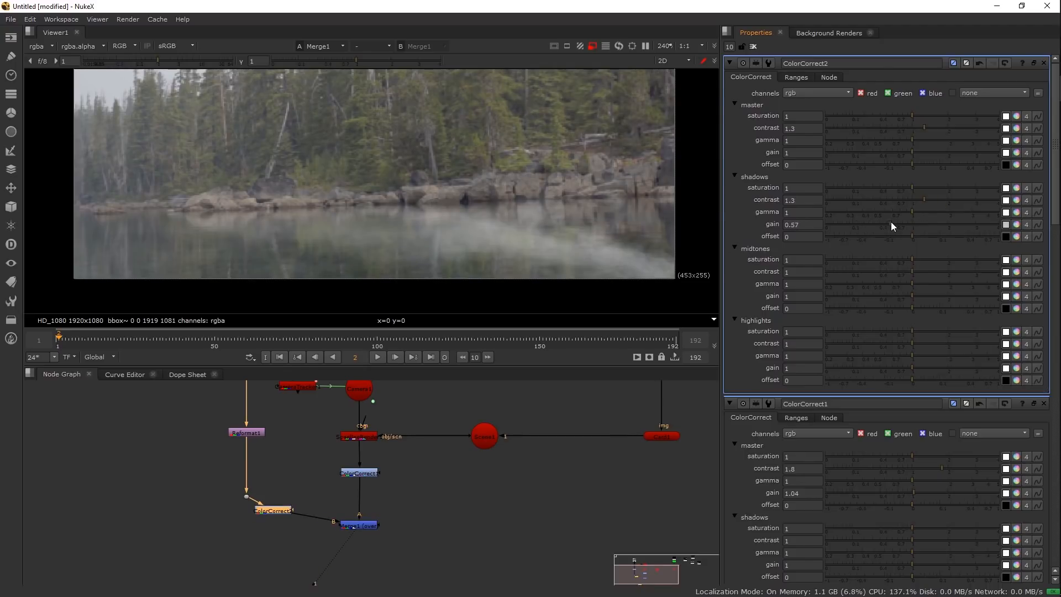
drag(924, 270, 944, 268)
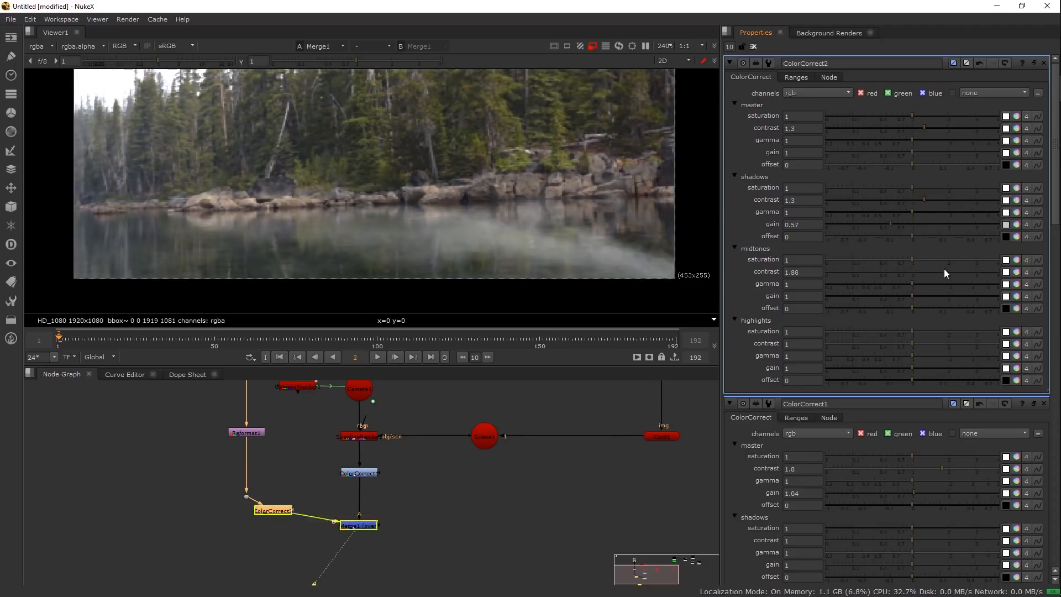
Raise the proxy scale to 0.51 in the project settings and close all properties panels
scroll(477, 234, down, 1)
click(593, 47)
click(556, 409)
key(s)
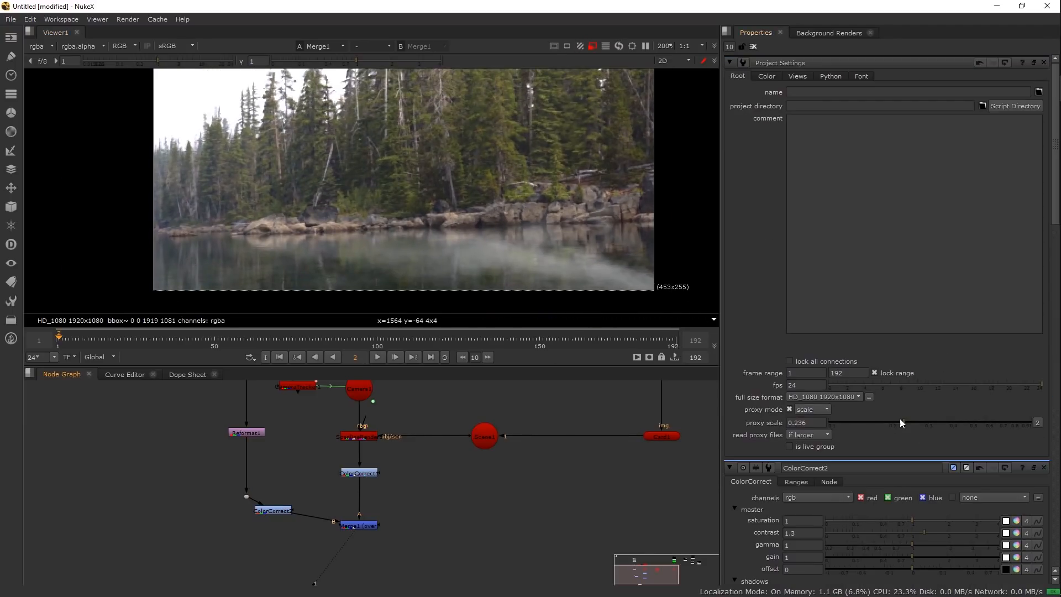
drag(901, 420, 972, 423)
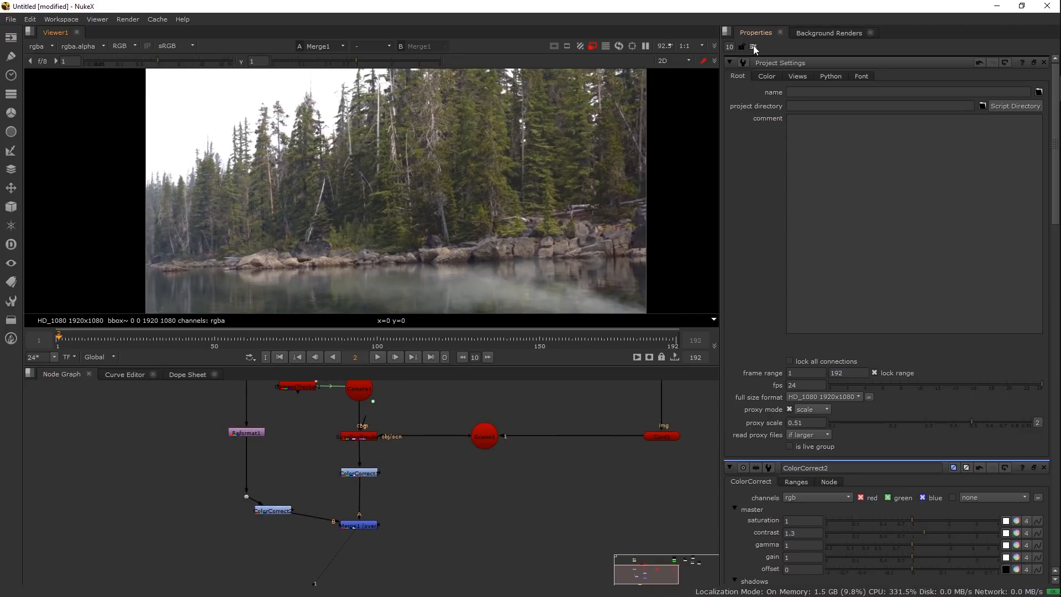
click(753, 46)
Reopen Card1, tilt it to about -35.9 degrees around x in the 3D view, and check the composite
scroll(606, 250, up, 4)
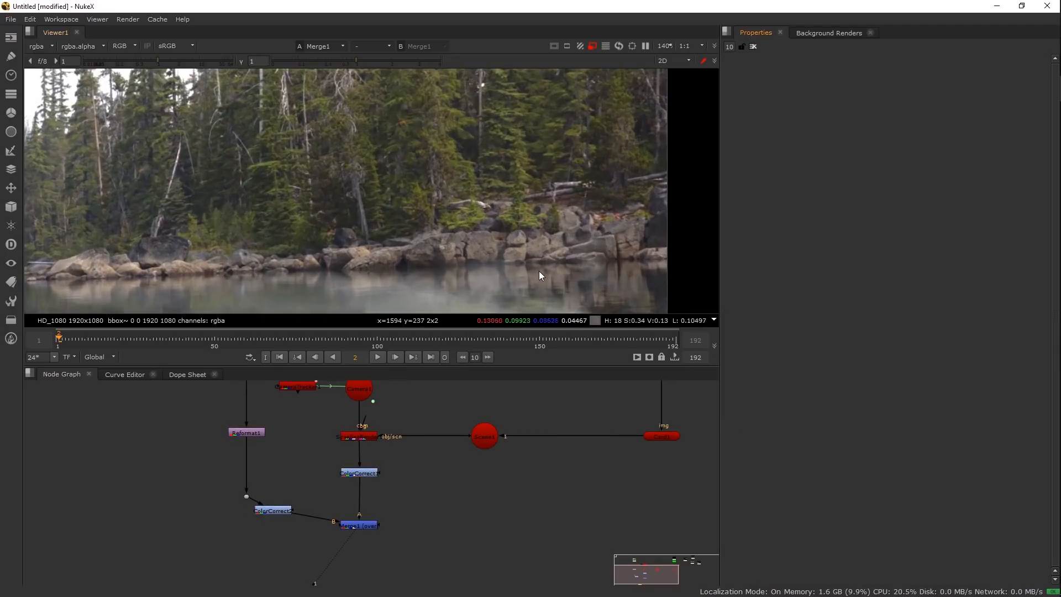
drag(542, 241, 447, 253)
drag(460, 420, 474, 455)
click(526, 459)
drag(544, 442, 524, 462)
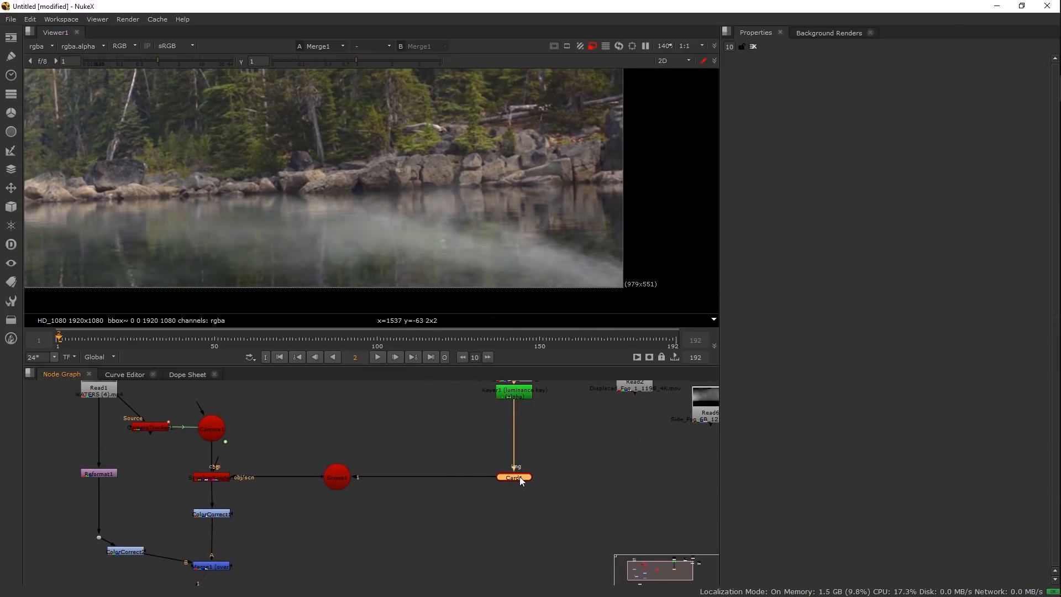
double_click(519, 476)
key(Tab)
drag(384, 214, 501, 109)
drag(443, 232, 342, 259)
drag(400, 241, 416, 191)
key(Tab)
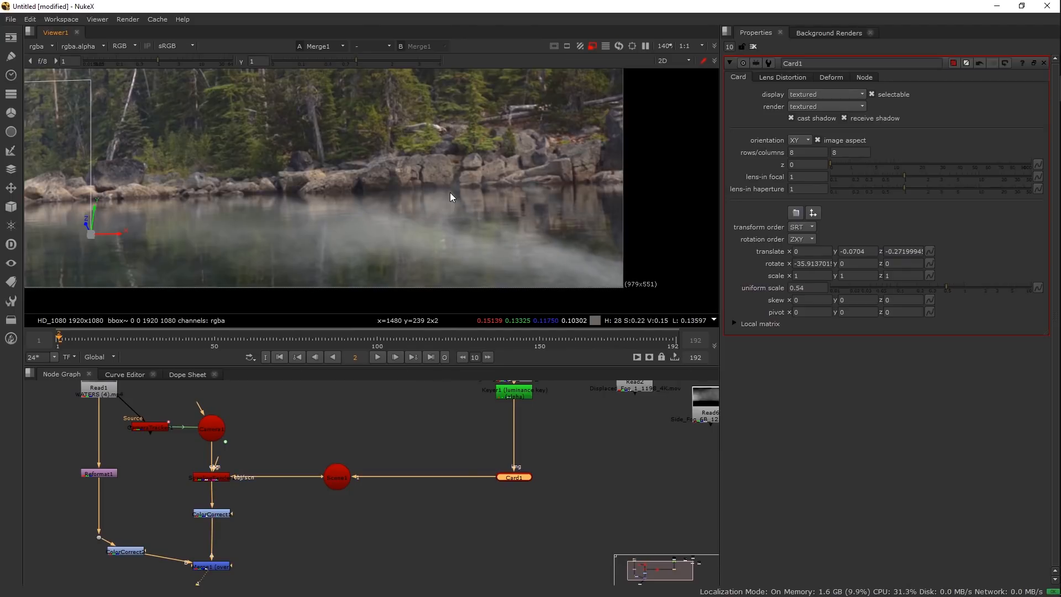
Compare the tilted card in 3D and 2D and refine its x rotation to about -38.87 degrees
key(Tab)
drag(496, 173, 470, 244)
key(Tab)
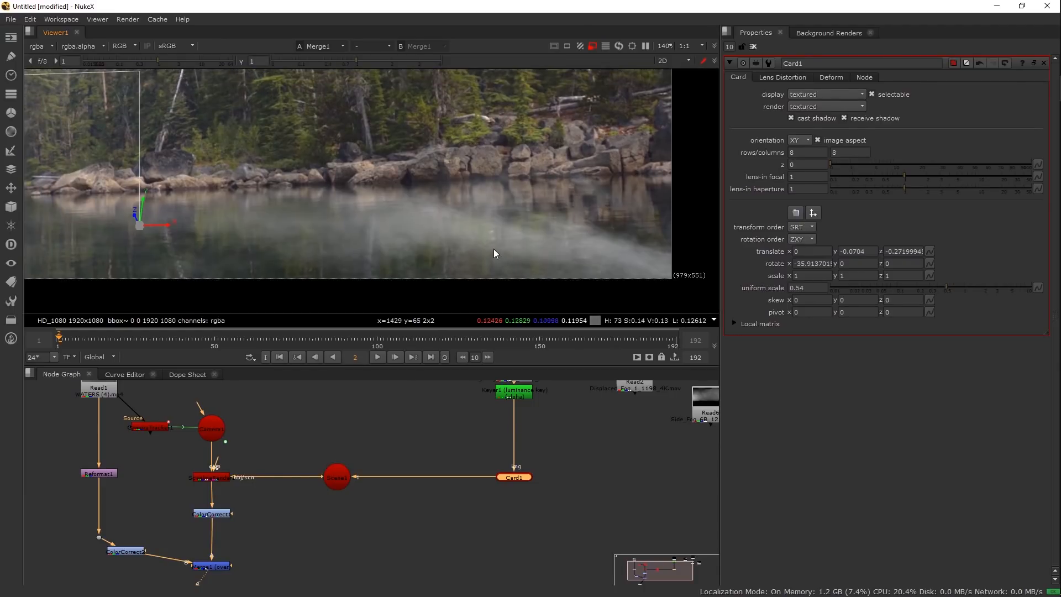
key(Tab)
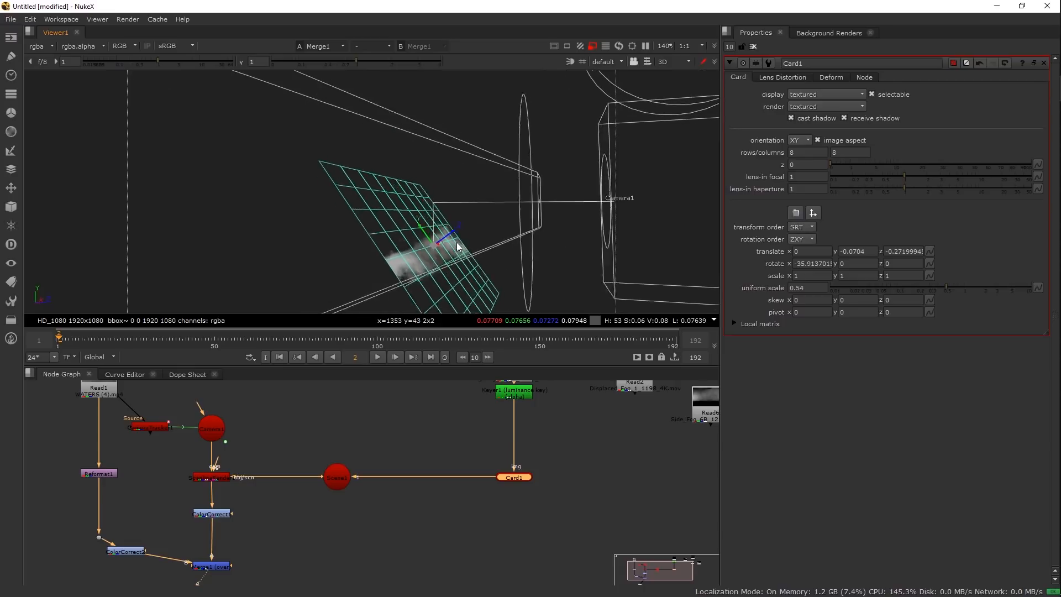
drag(461, 252, 480, 236)
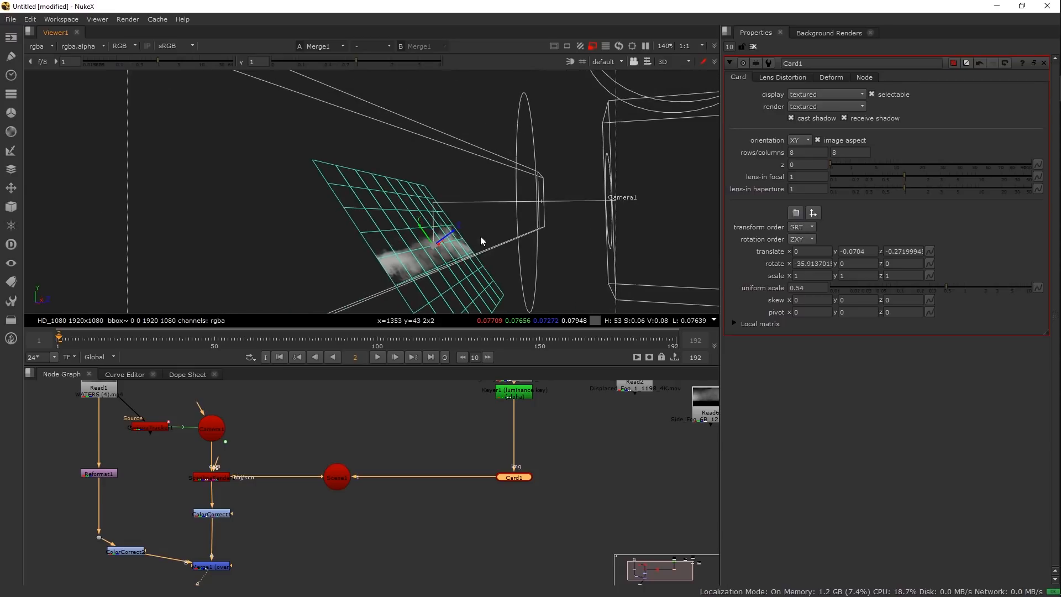
key(Tab)
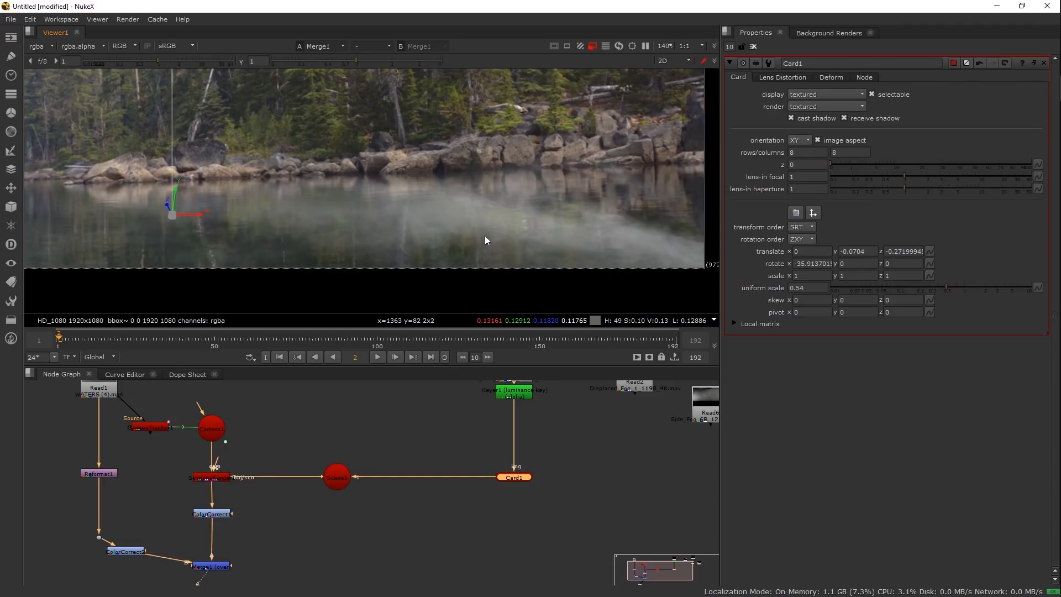
key(Tab)
drag(448, 228, 541, 210)
key(Tab)
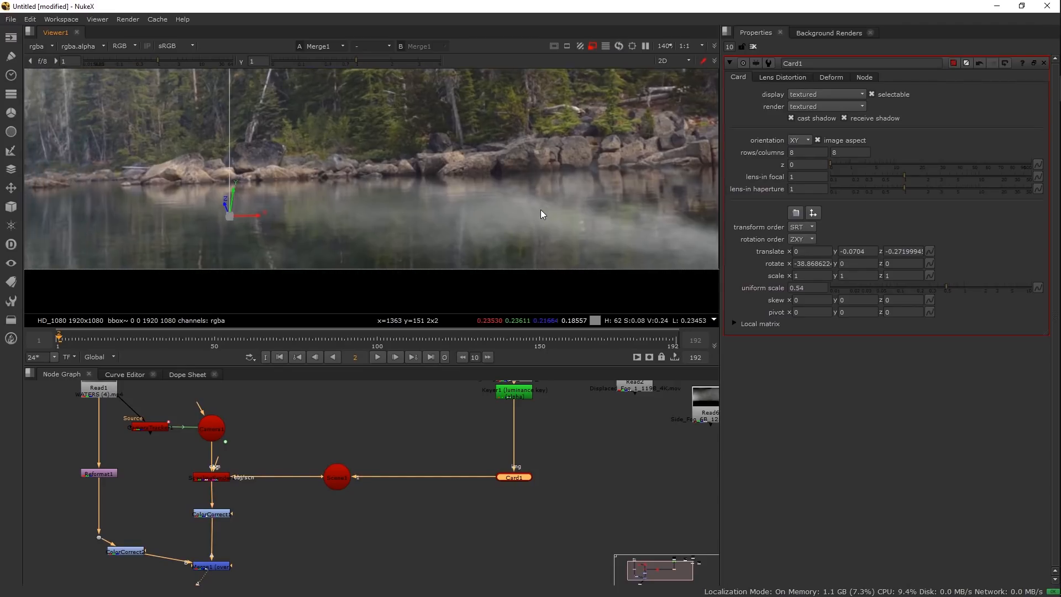
Review the composited fog on the water at frames 110, 133, 154 and 166, inspecting the lake surface up close
drag(397, 252, 352, 258)
drag(67, 342, 410, 341)
scroll(532, 267, down, 2)
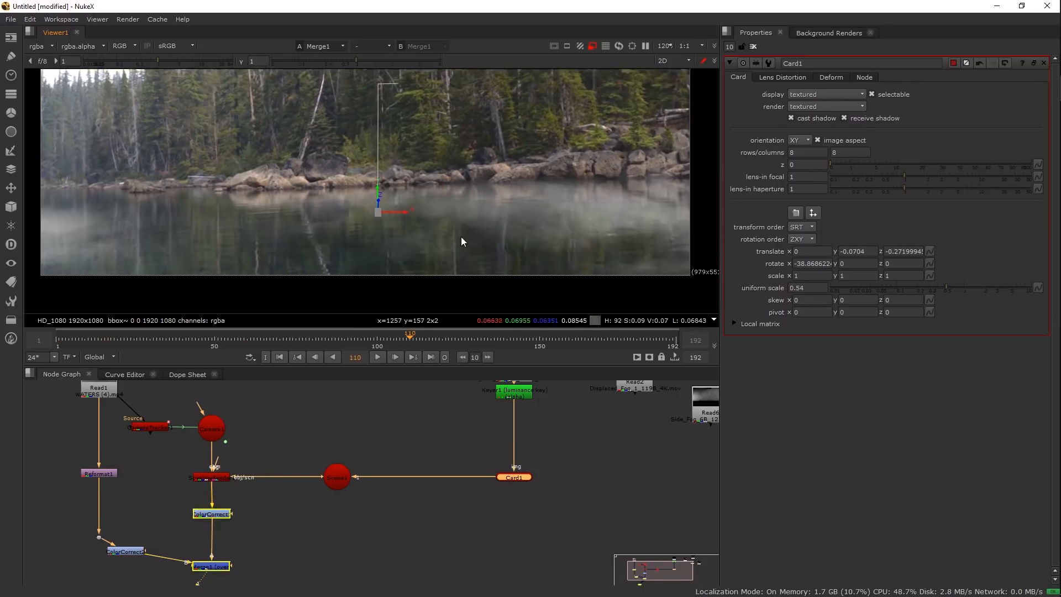
scroll(446, 256, down, 1)
click(484, 338)
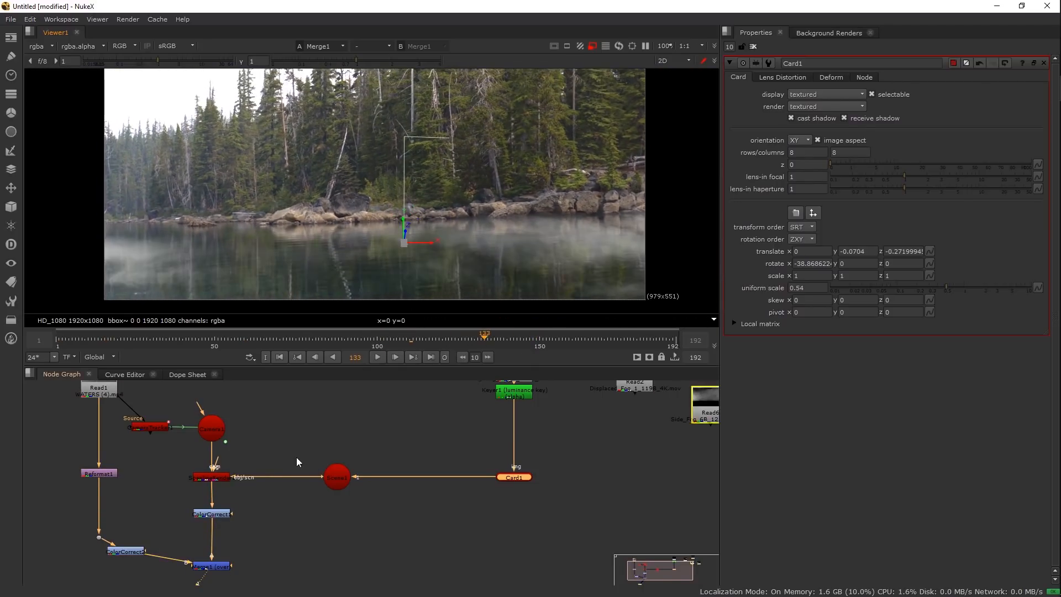
click(553, 338)
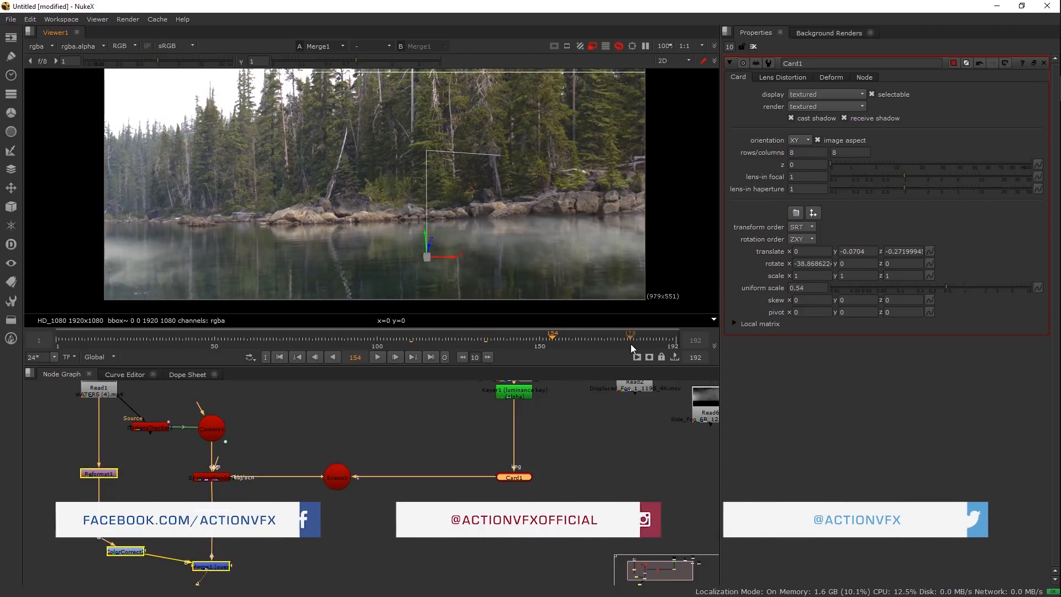
drag(533, 262, 542, 256)
click(592, 339)
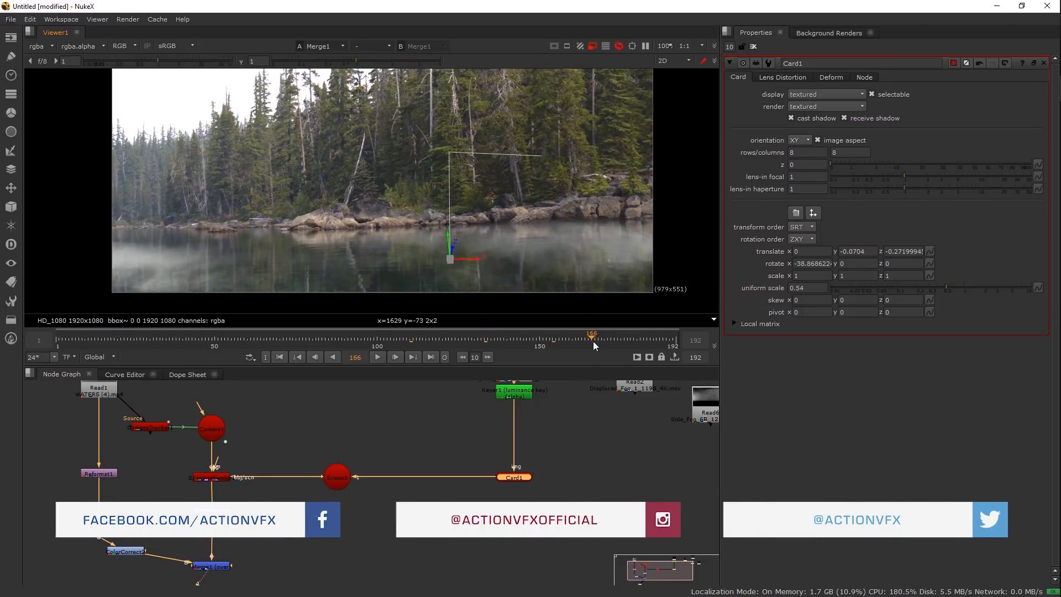
drag(360, 236, 375, 200)
scroll(196, 233, up, 1)
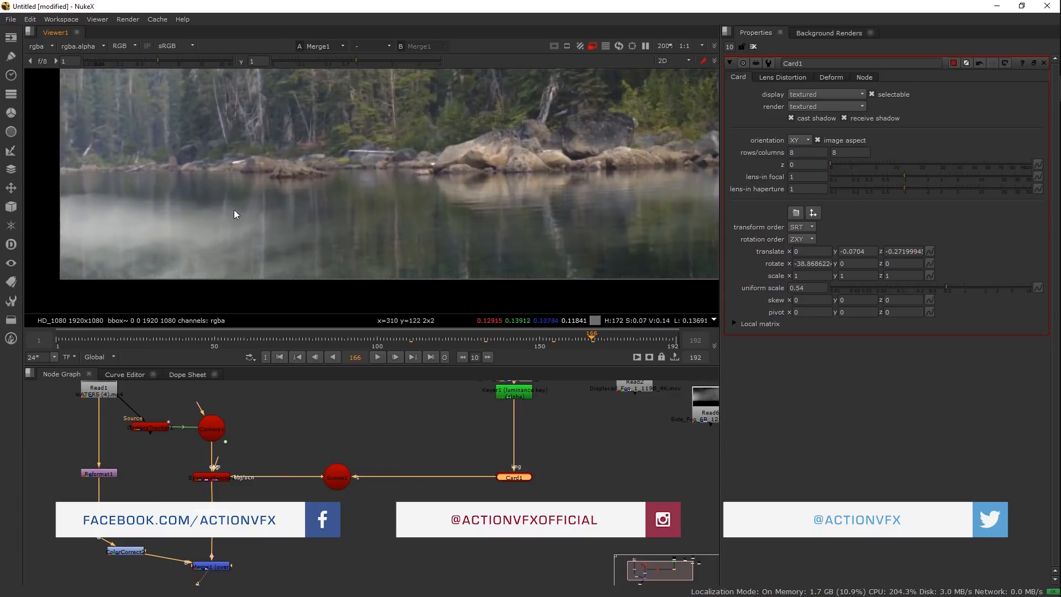
scroll(296, 228, down, 2)
drag(321, 232, 212, 236)
drag(508, 224, 477, 251)
scroll(472, 244, down, 2)
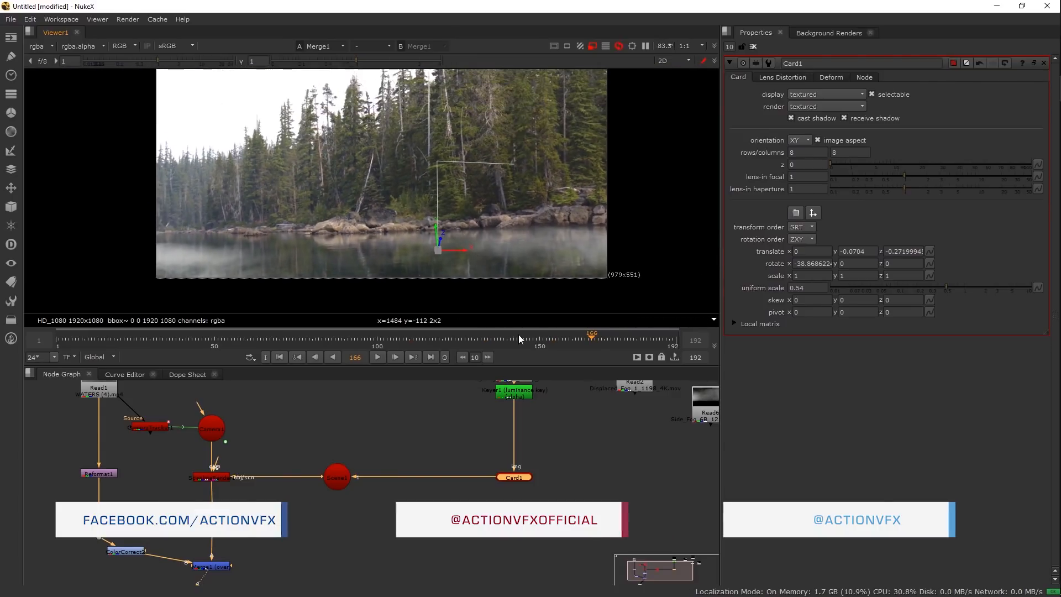
Rearrange the unused fog clips Read2, Read3, Read4 and Read6 in the node graph, spacing them beside the keyed Read5 branch
drag(537, 426, 361, 497)
drag(387, 463, 327, 467)
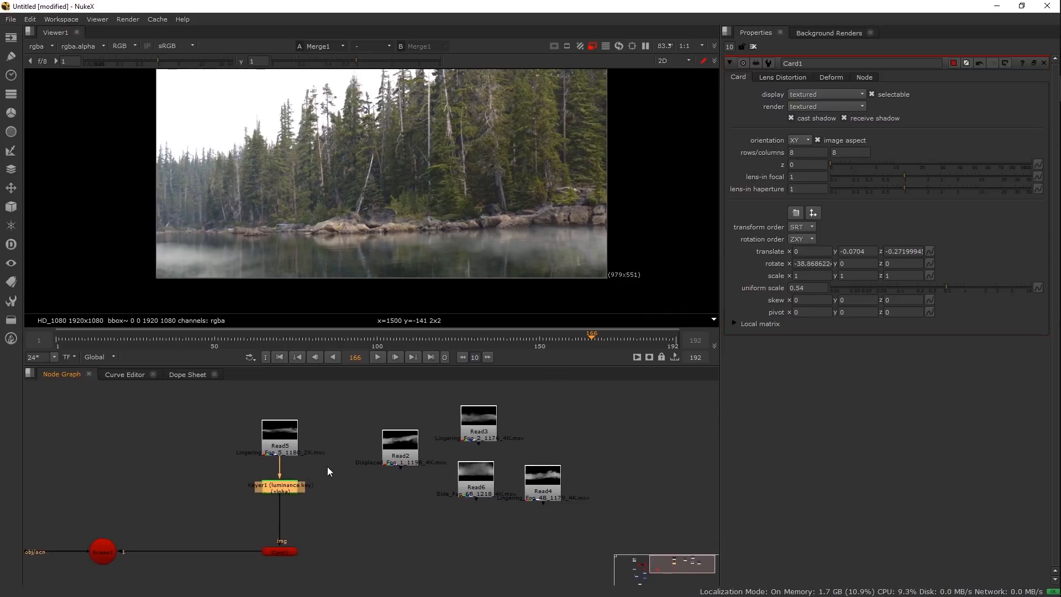
drag(403, 445, 370, 445)
drag(484, 422, 558, 416)
drag(545, 485, 640, 492)
drag(490, 485, 662, 454)
drag(582, 287, 561, 289)
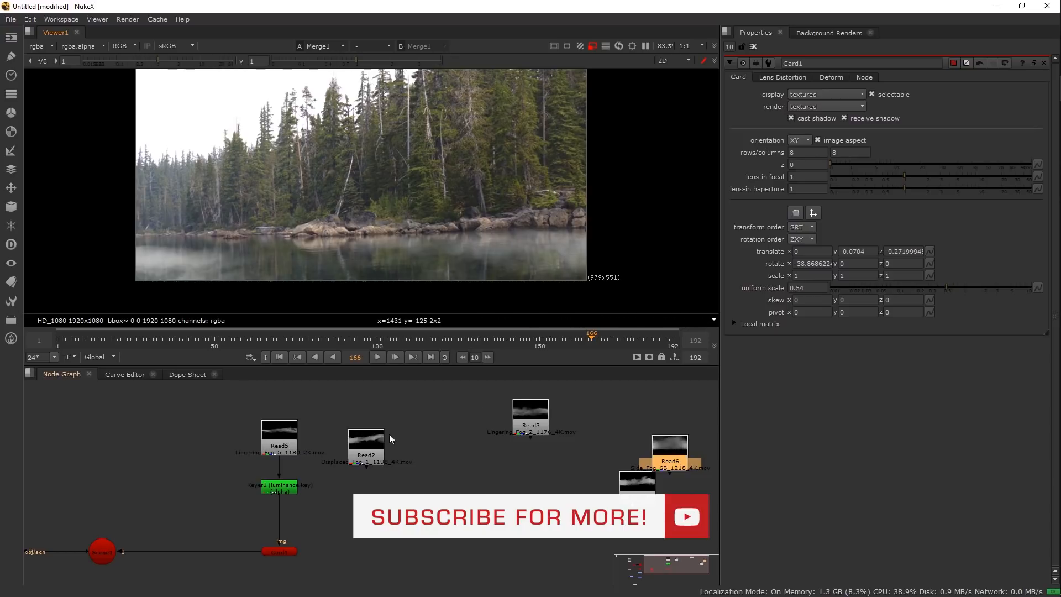
Place the Read2 clip next to Read5 and display its fog footage in the viewer
drag(373, 452, 380, 439)
key(1)
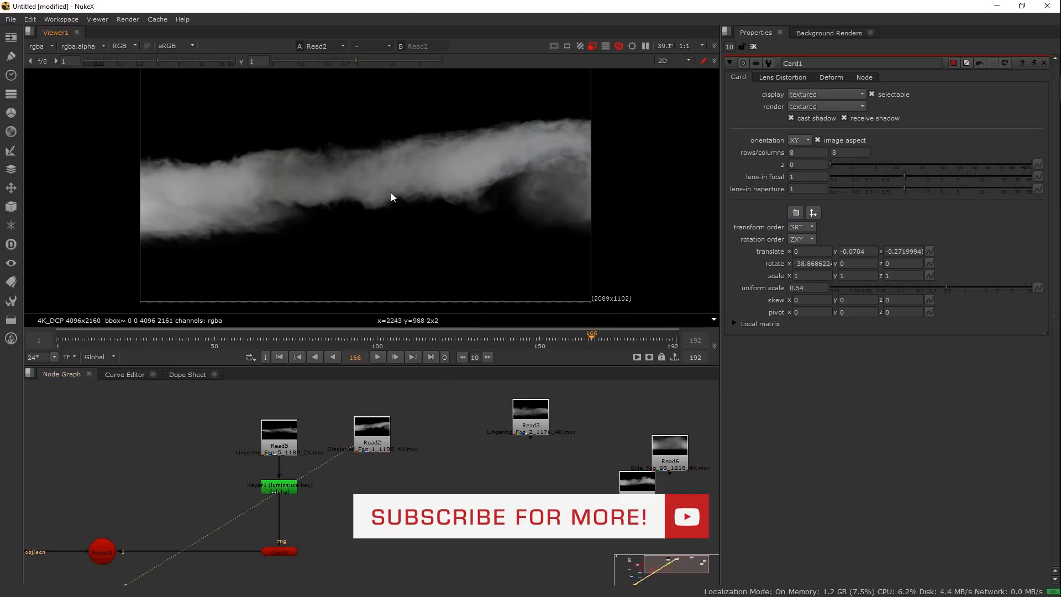
click(380, 441)
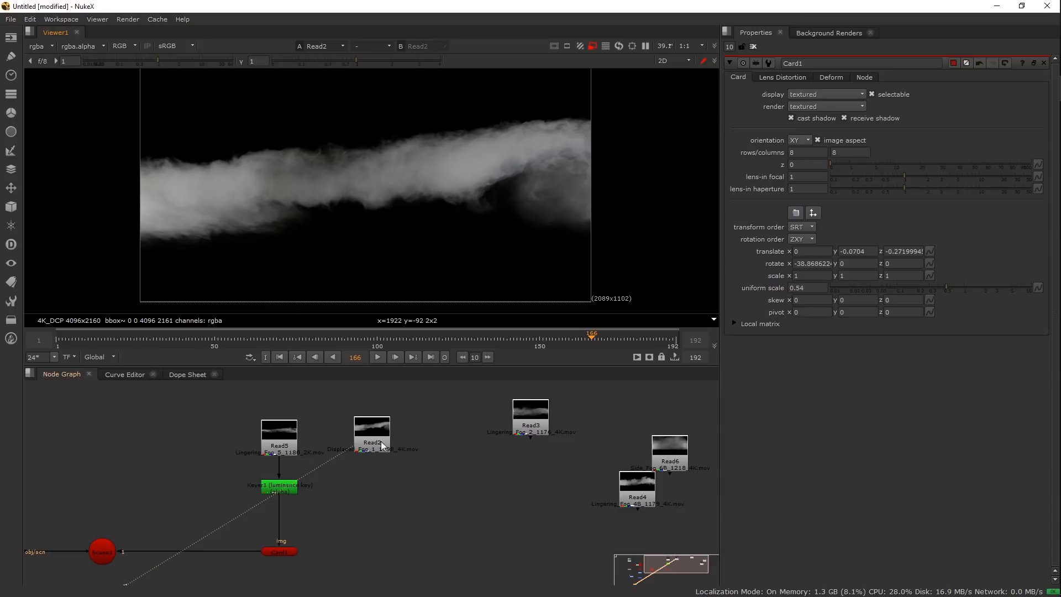
key(c)
key(Delete)
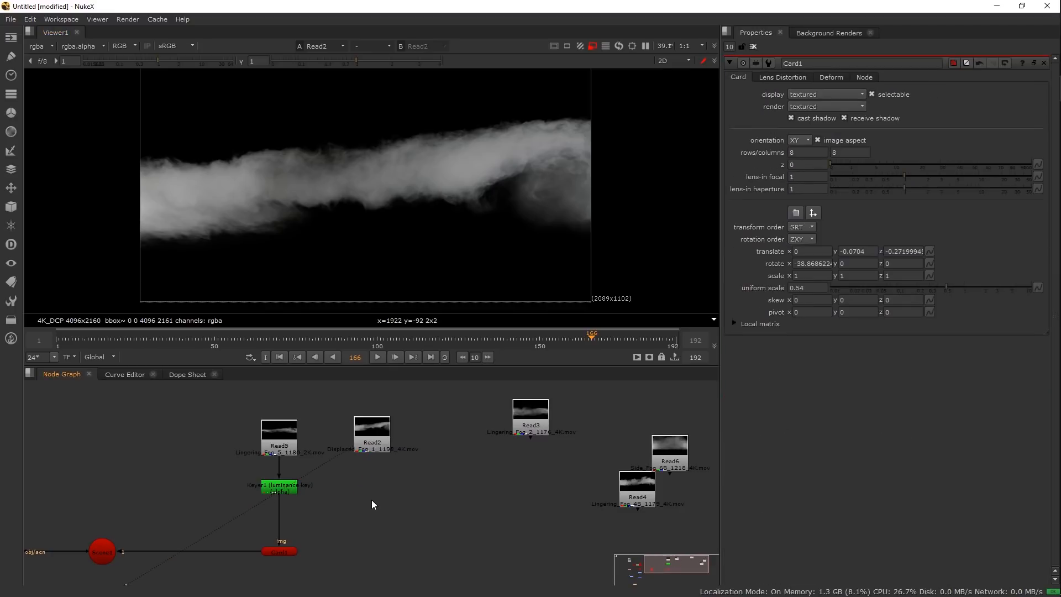
Duplicate the Read5 branch's keyer and card for Read2, connect the new card to the Scene node, and open its properties
click(282, 552)
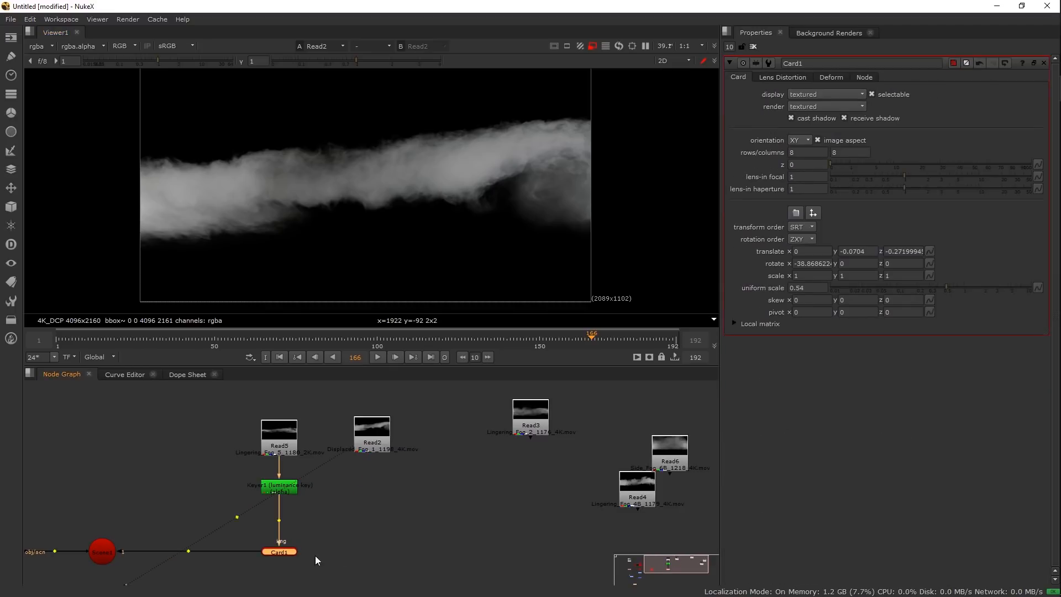
drag(329, 468, 224, 558)
key(ctrl+c)
key(ctrl+v)
drag(344, 482, 372, 442)
click(377, 481)
double_click(381, 560)
key(Tab)
drag(461, 157, 403, 262)
drag(251, 526, 378, 446)
Display the scanline render, reset Card2's x rotation to 0, and move it to about y -0.0175 and z -0.459
click(120, 471)
key(1)
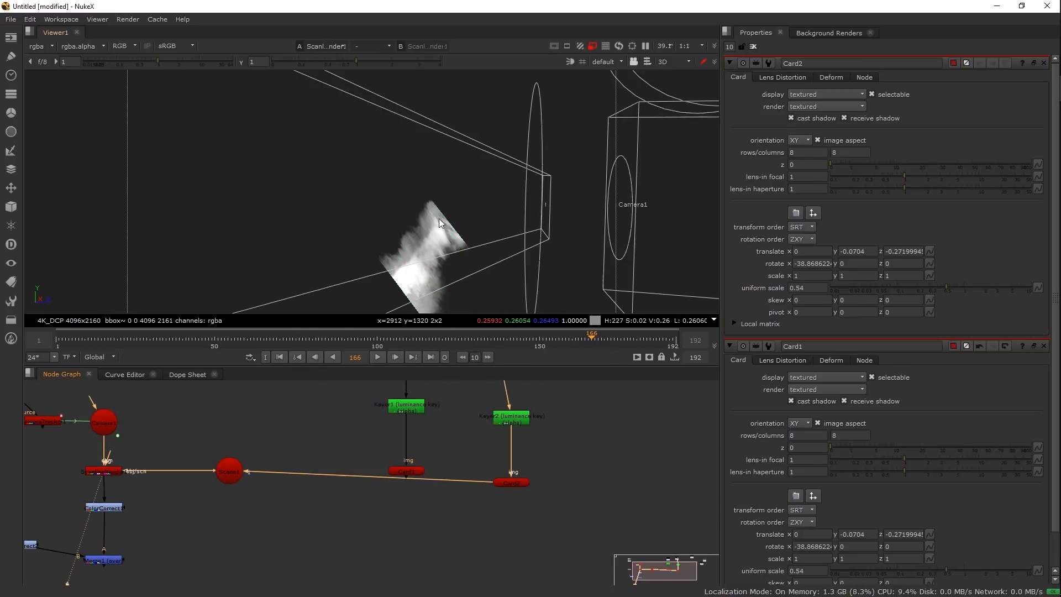
drag(438, 224, 412, 225)
click(516, 483)
click(823, 264)
key(ctrl+a)
text(0)
key(Return)
drag(481, 183, 355, 201)
key(Tab)
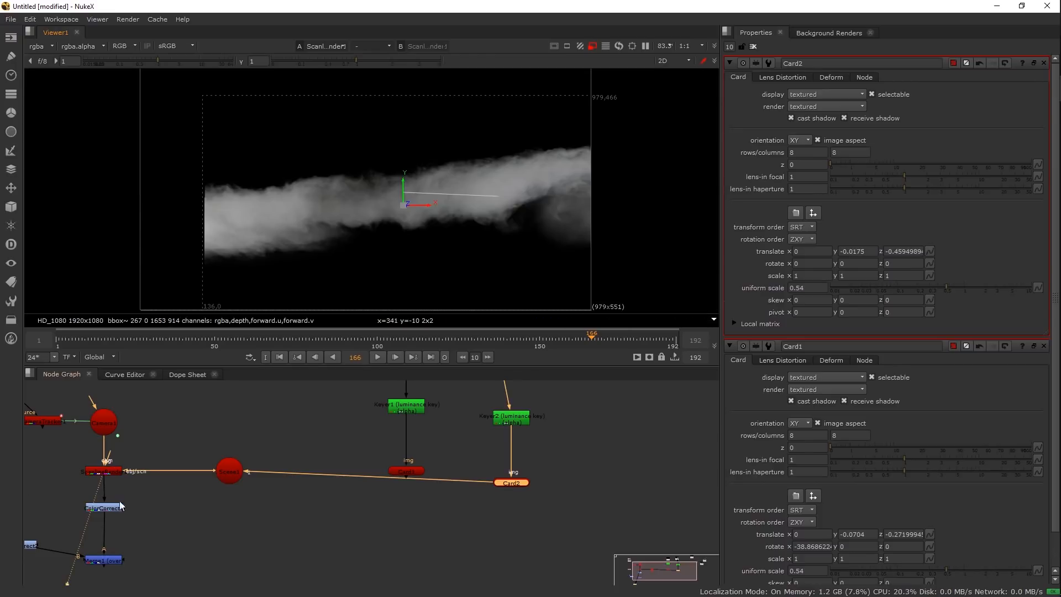
Display the Merge1 composite and compare Card2's position in 3D with the edges of its fog in 2D
drag(102, 563, 209, 535)
click(209, 535)
key(1)
drag(447, 209, 412, 210)
scroll(438, 258, down, 2)
key(Tab)
drag(429, 253, 422, 185)
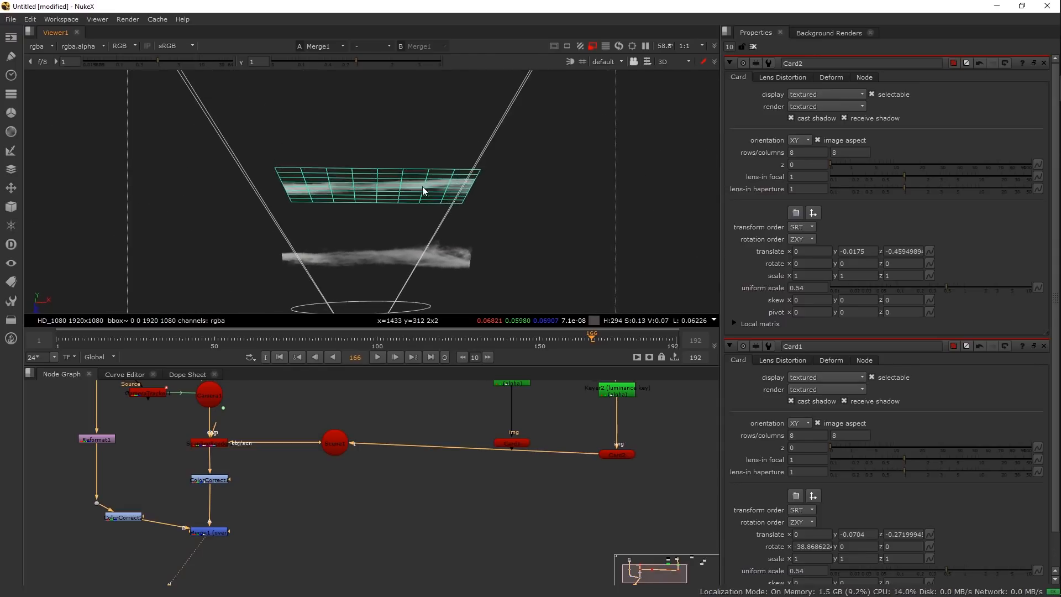
key(Tab)
scroll(246, 200, up, 4)
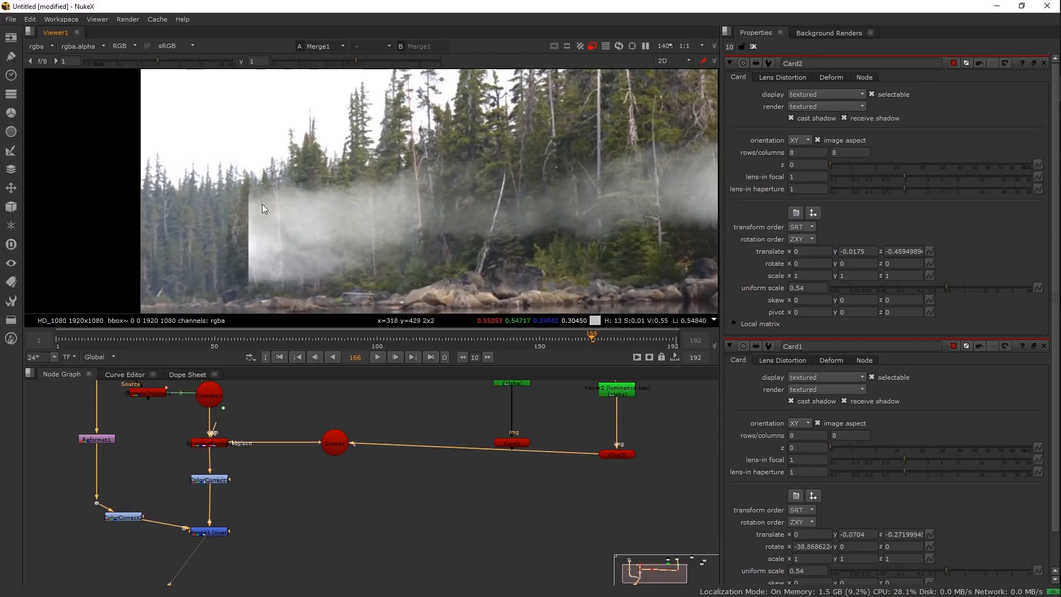
scroll(258, 194, down, 3)
Set Card2's uniform scale to 0.72, shift it to x 0.044, and check its coverage in 3D through frame 192
drag(946, 287, 955, 289)
drag(460, 200, 408, 173)
key(Tab)
click(417, 181)
click(56, 342)
drag(60, 349, 675, 340)
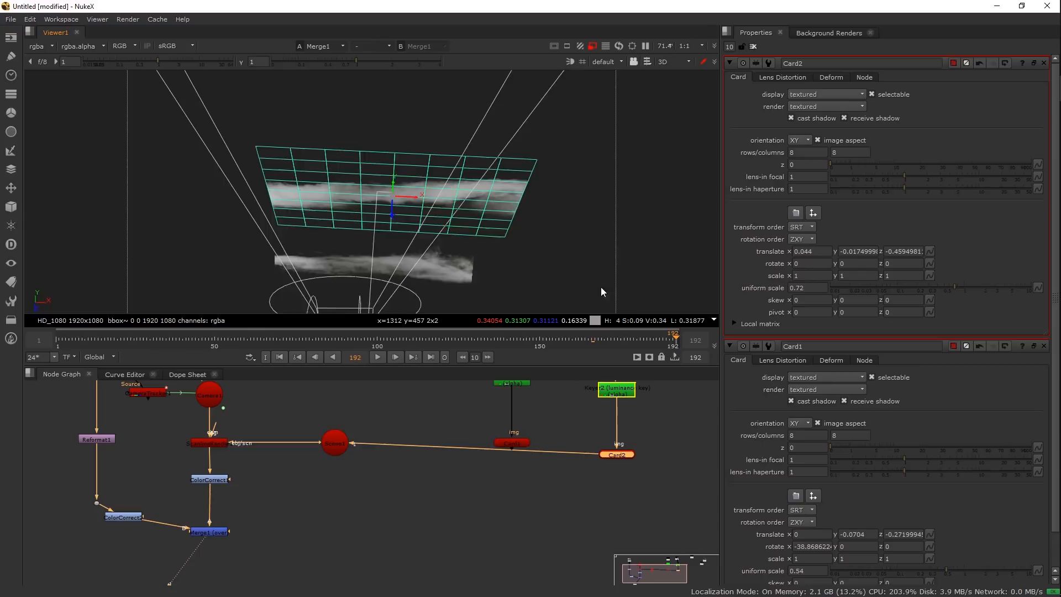
ctrl+drag(265, 177, 287, 211)
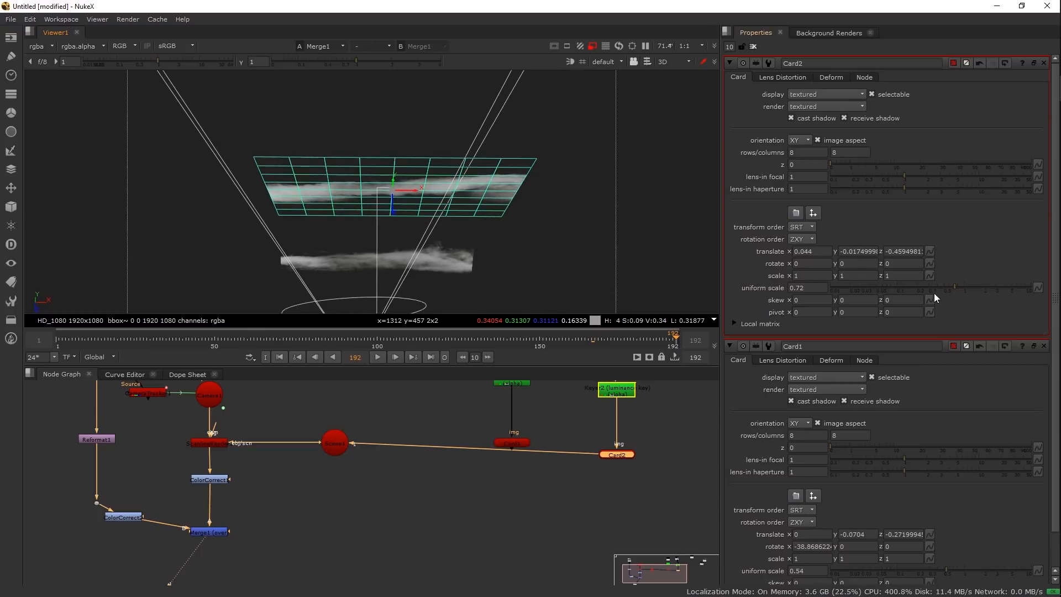
Set Card2's uniform scale to 0.88, move it to about x 0.009, y -0.053, rotate z to about -2.87, and check frame 40
click(960, 291)
drag(411, 191, 362, 202)
key(Tab)
key(Tab)
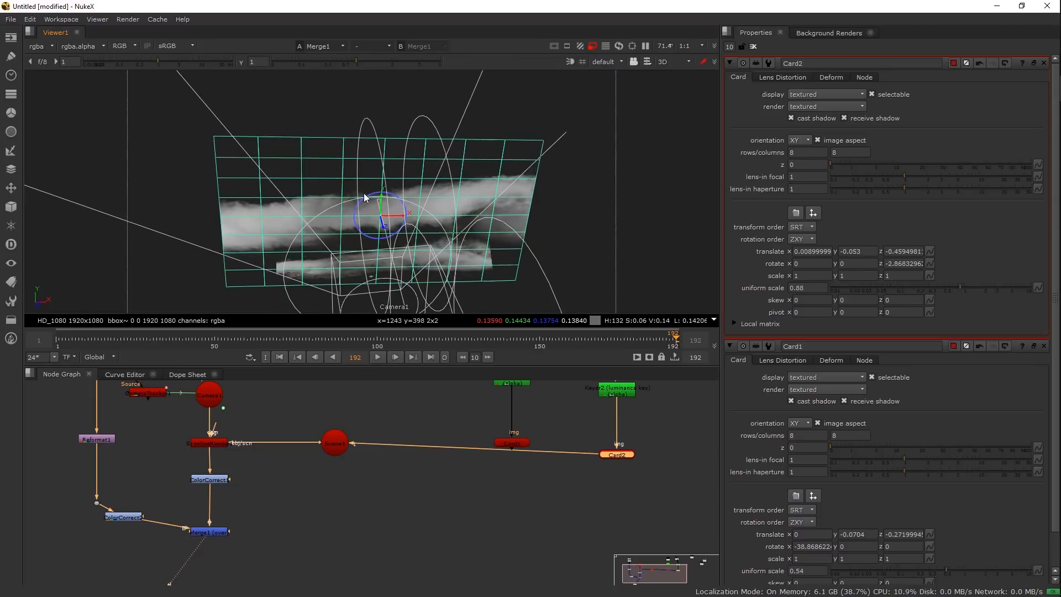
key(Tab)
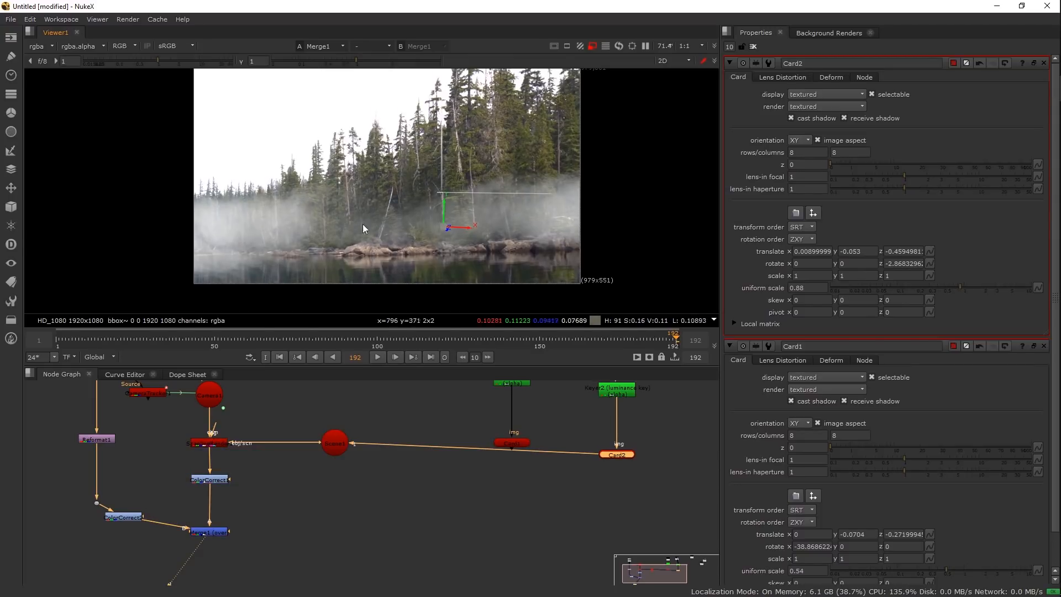
click(183, 344)
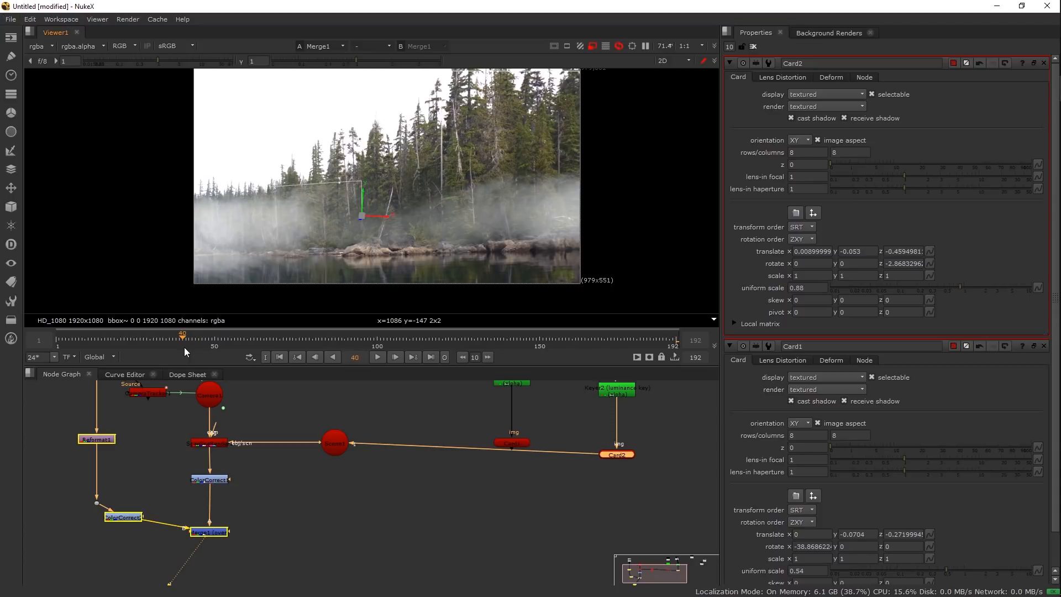
Tidy the node graph by moving Card1 up and aligning Read2 above its keyer, and close all properties panels
click(495, 428)
drag(522, 445, 355, 443)
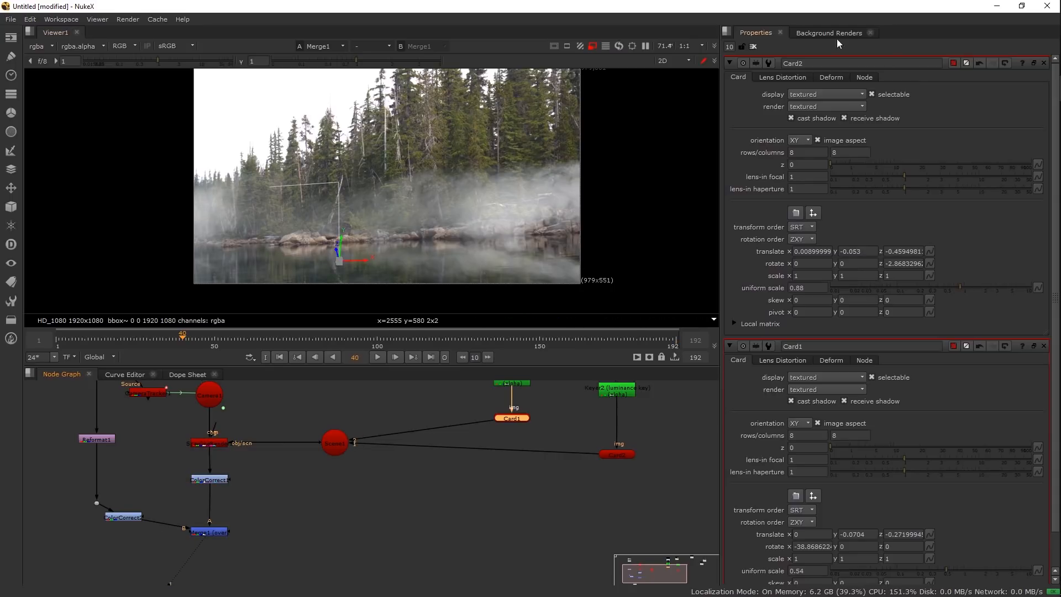
click(753, 47)
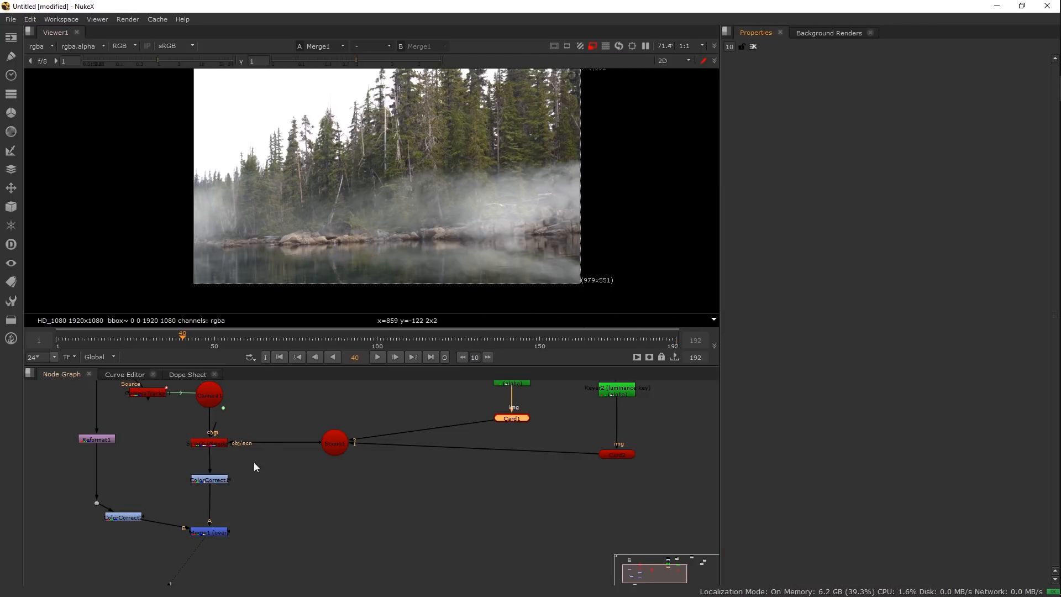
click(206, 532)
drag(620, 412, 447, 519)
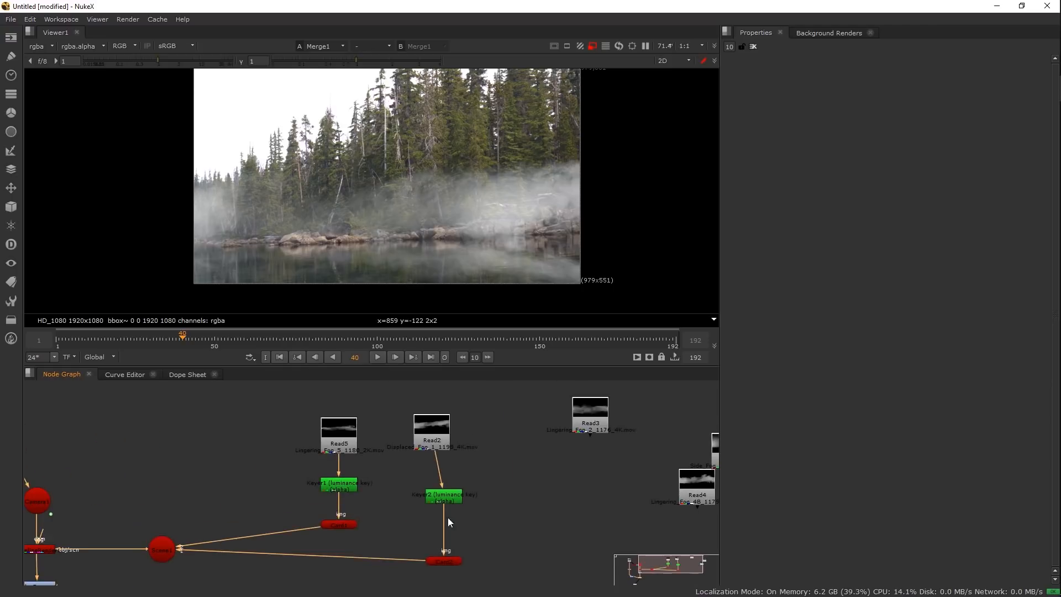
click(440, 435)
Insert a Merge node between Keyer2 and Card2, set its mix to 0.66, and close all properties panels
double_click(444, 561)
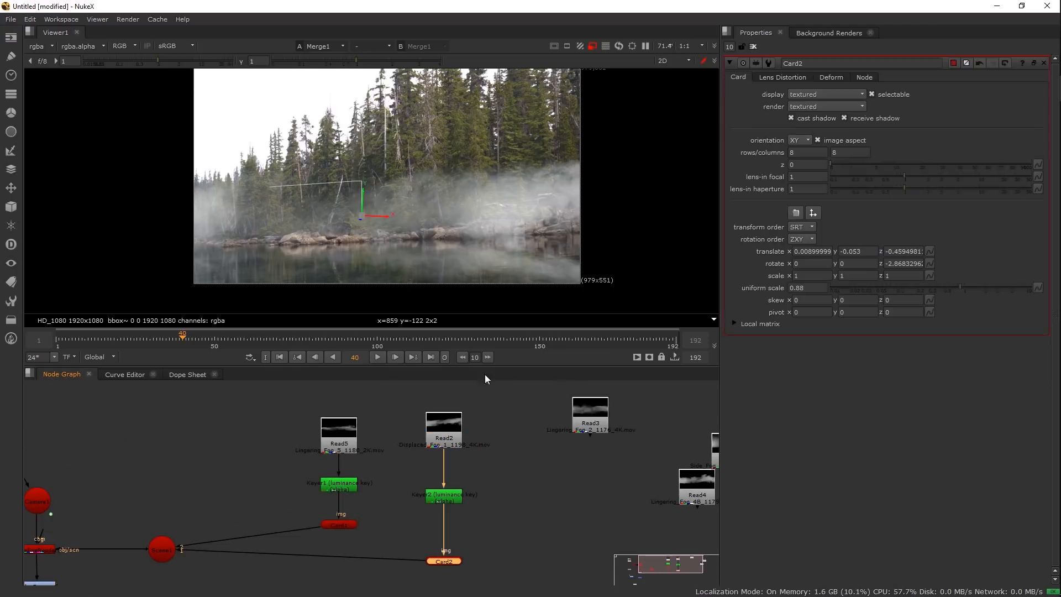
key(Tab)
key(Tab)
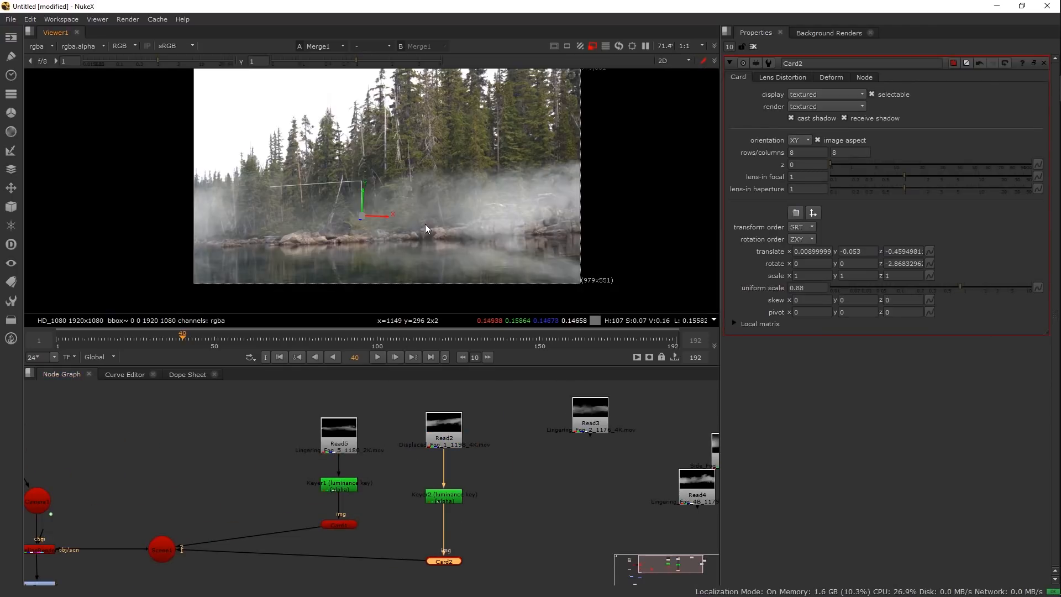
click(464, 522)
key(m)
drag(453, 509, 447, 532)
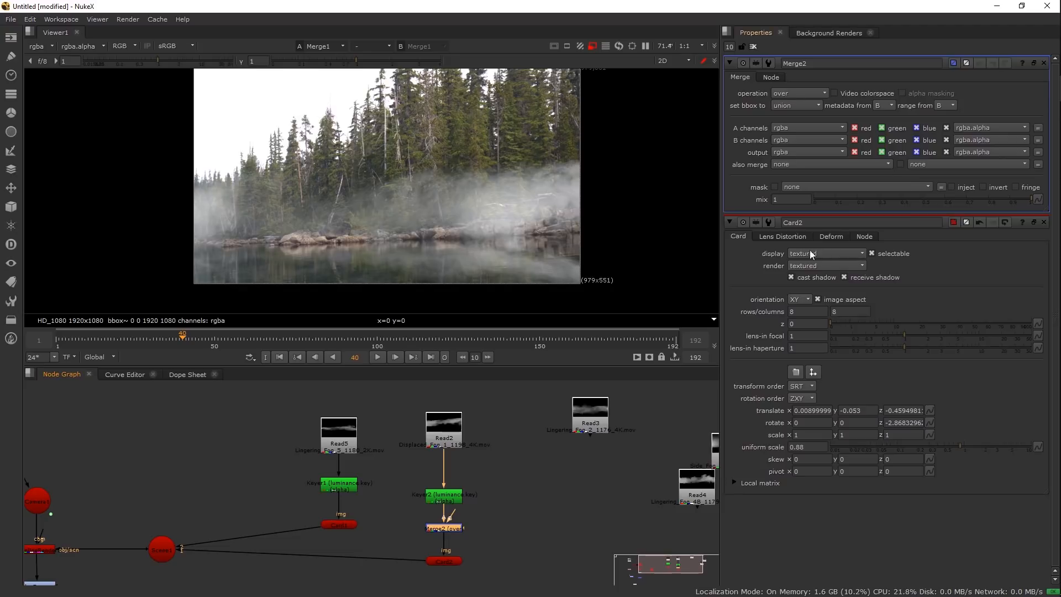
drag(987, 198, 955, 197)
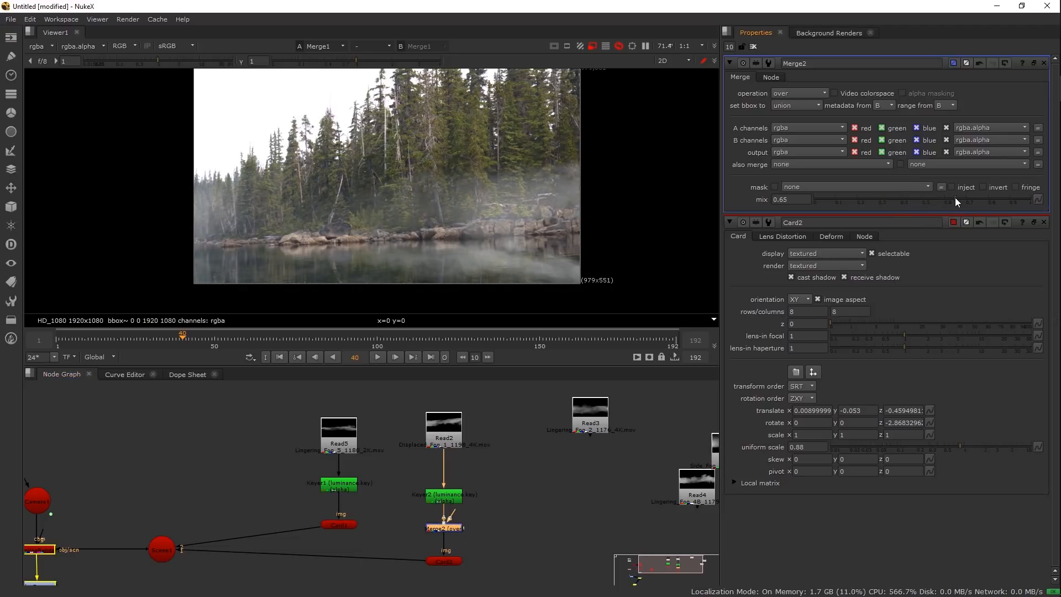
click(957, 198)
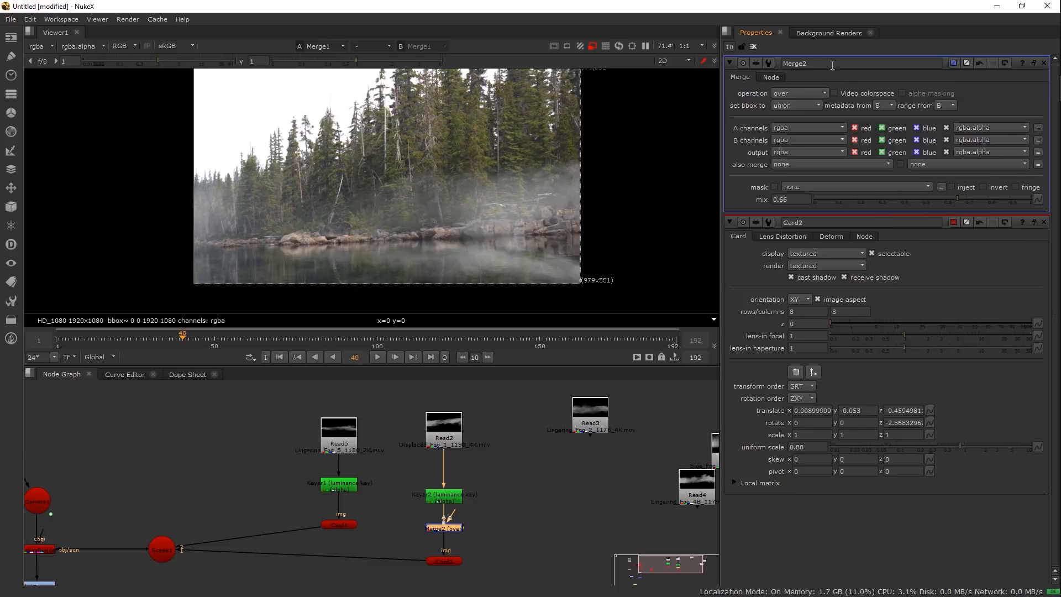
mouse_move(441, 530)
mouse_down()
mouse_move(490, 529)
mouse_move(440, 530)
mouse_up()
scroll(464, 531, down, 4)
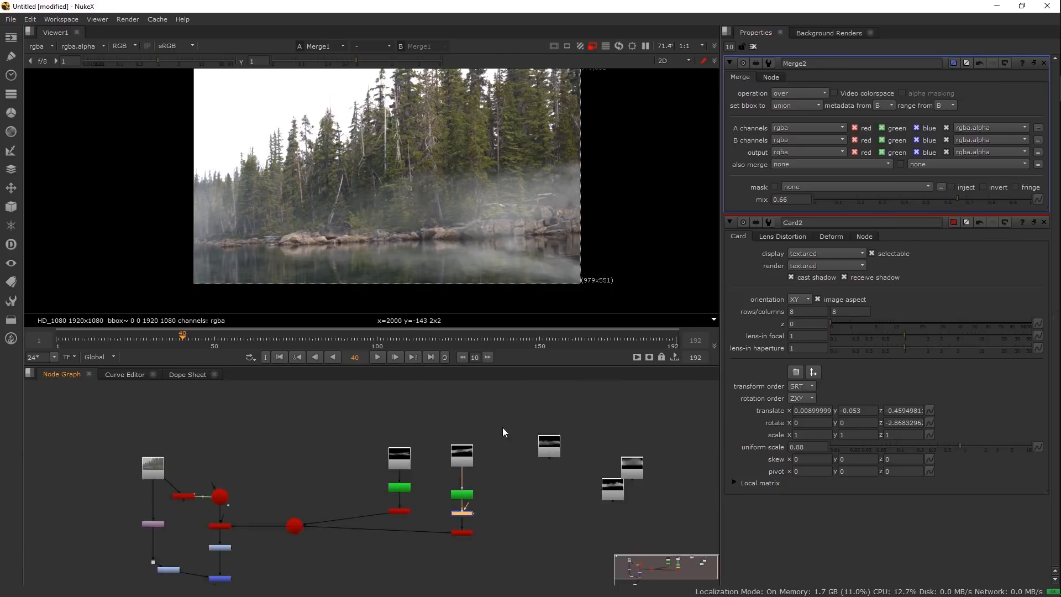
click(754, 47)
Move Read3 beside the Read2 branch, attach a copied keyer and card to it, and connect the card to the Scene node
scroll(410, 234, down, 1)
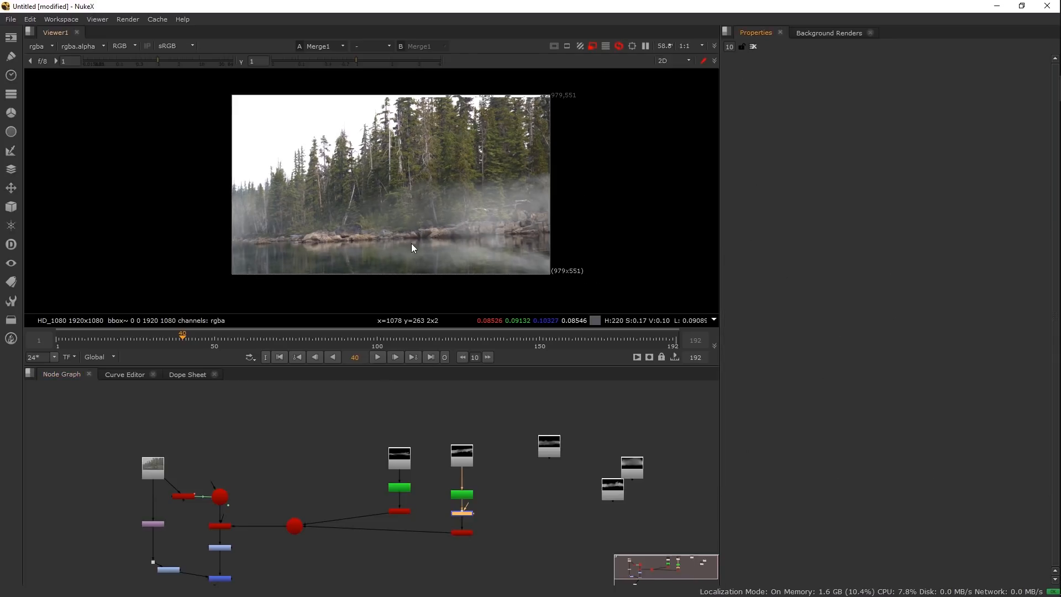
scroll(445, 310, down, 1)
click(549, 448)
drag(515, 462, 459, 453)
drag(382, 541, 360, 564)
scroll(433, 508, up, 3)
drag(323, 427, 254, 495)
key(ctrl+c)
key(ctrl+v)
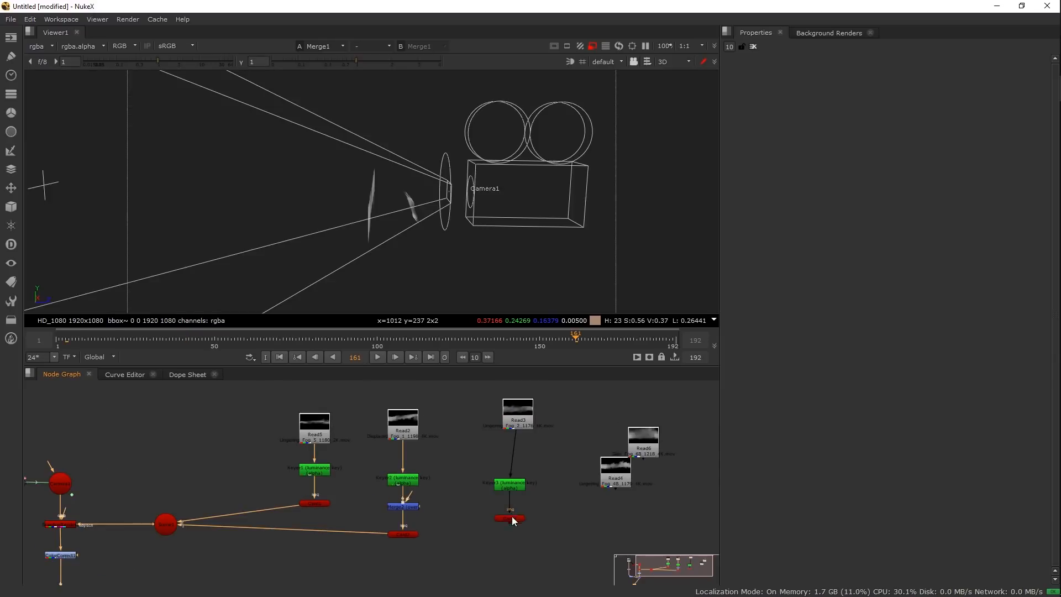
double_click(505, 519)
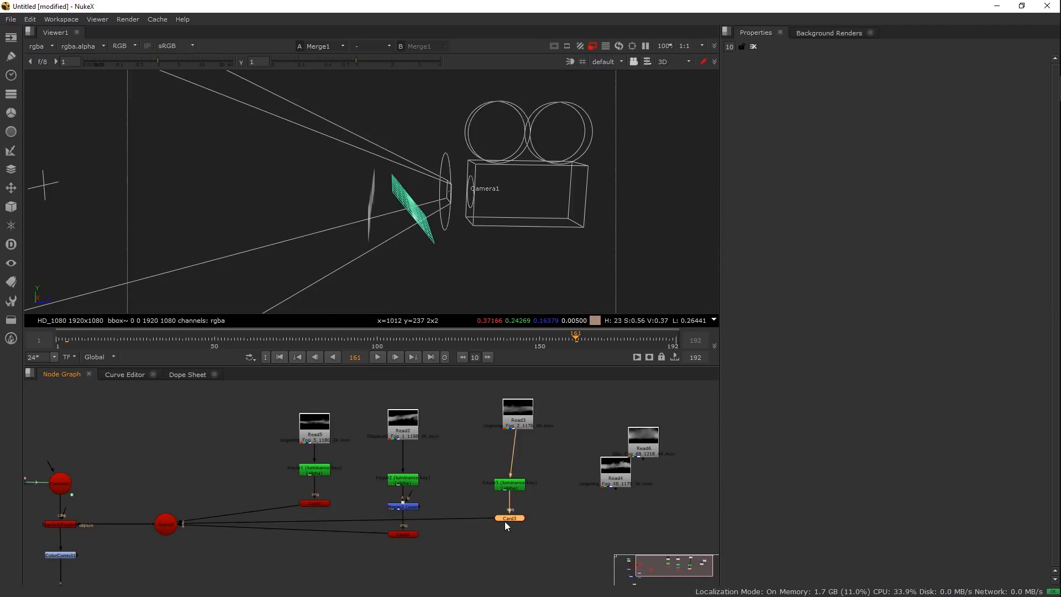
Set Card3's x rotation to 0, push it back to about z -0.814, and enlarge its uniform scale to 1.4
click(829, 266)
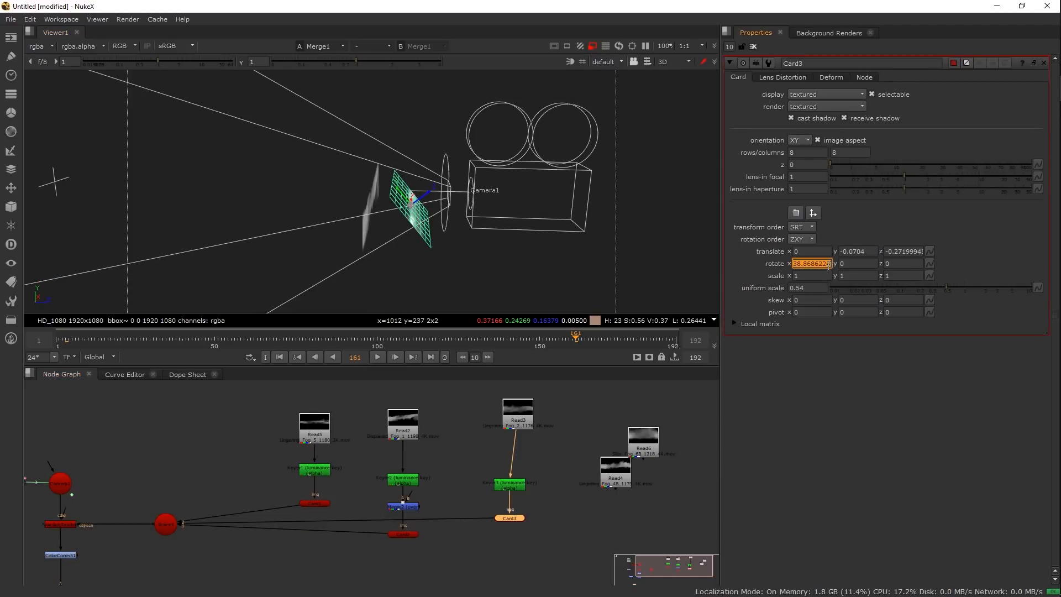
text(0)
key(Return)
drag(412, 204, 334, 238)
drag(946, 287, 964, 286)
drag(387, 166, 430, 179)
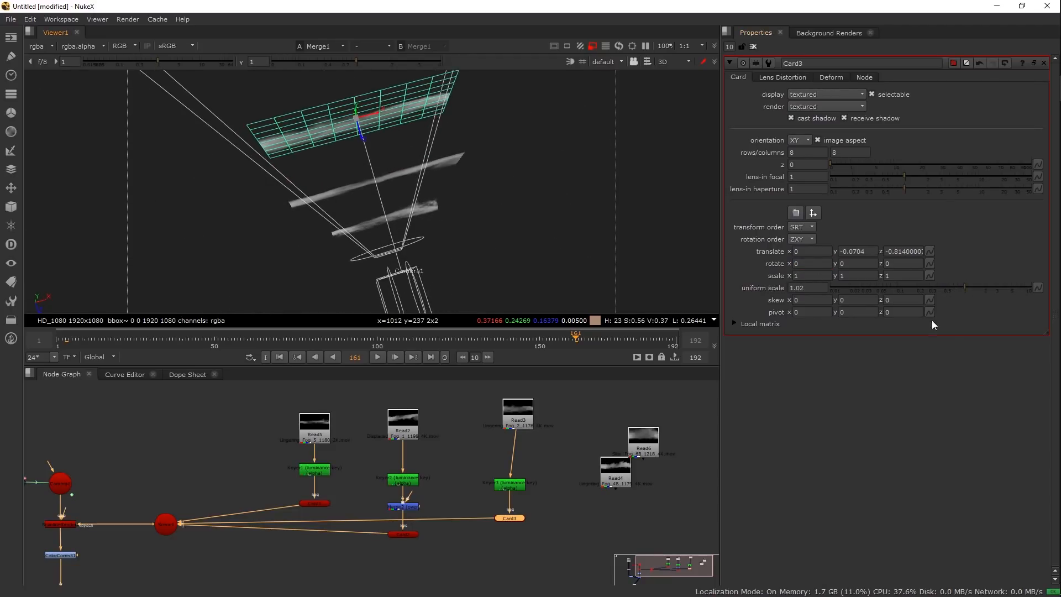
drag(965, 287, 974, 286)
Compare Card3 in the 2D composite and the 3D view and set its uniform scale to 1.6
key(Tab)
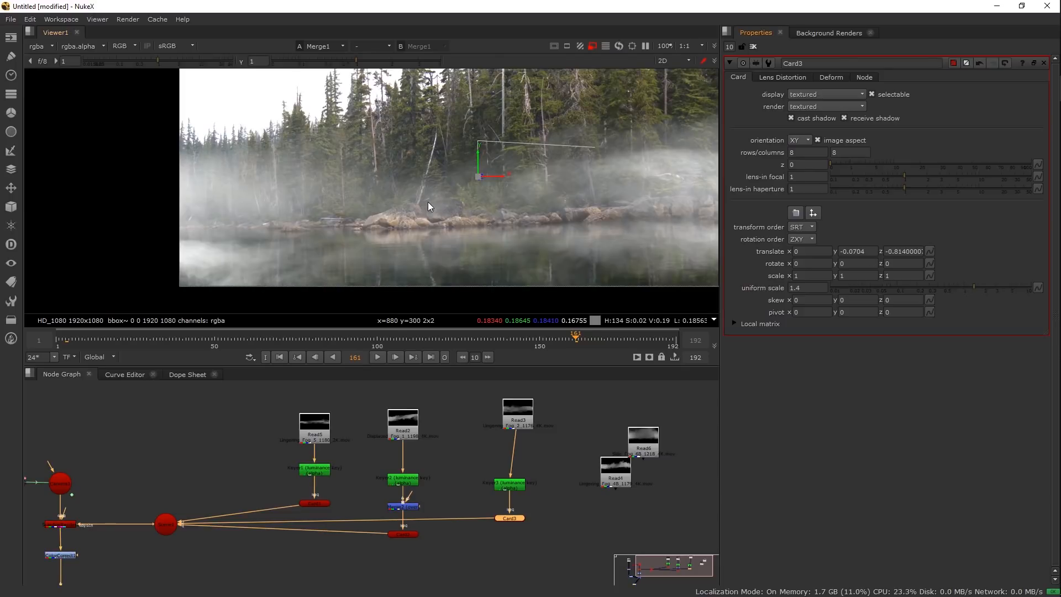
key(Tab)
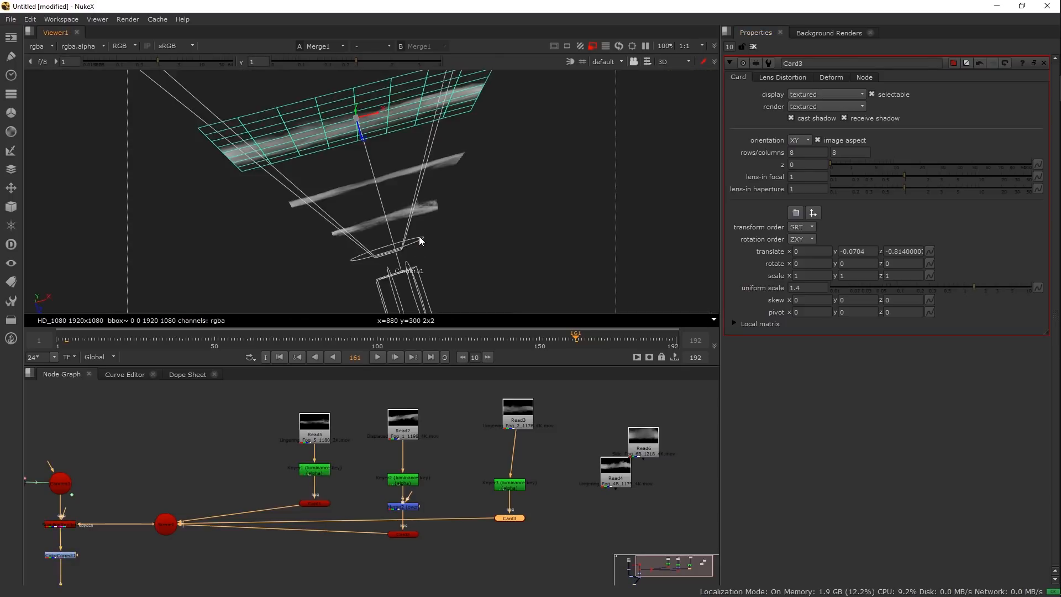
drag(416, 237, 383, 170)
drag(974, 288, 978, 287)
drag(547, 211, 335, 237)
Check Card3's coverage of the camera view at frames 2, 169 and 191, ending on the 2D composite
click(71, 339)
drag(73, 343, 58, 341)
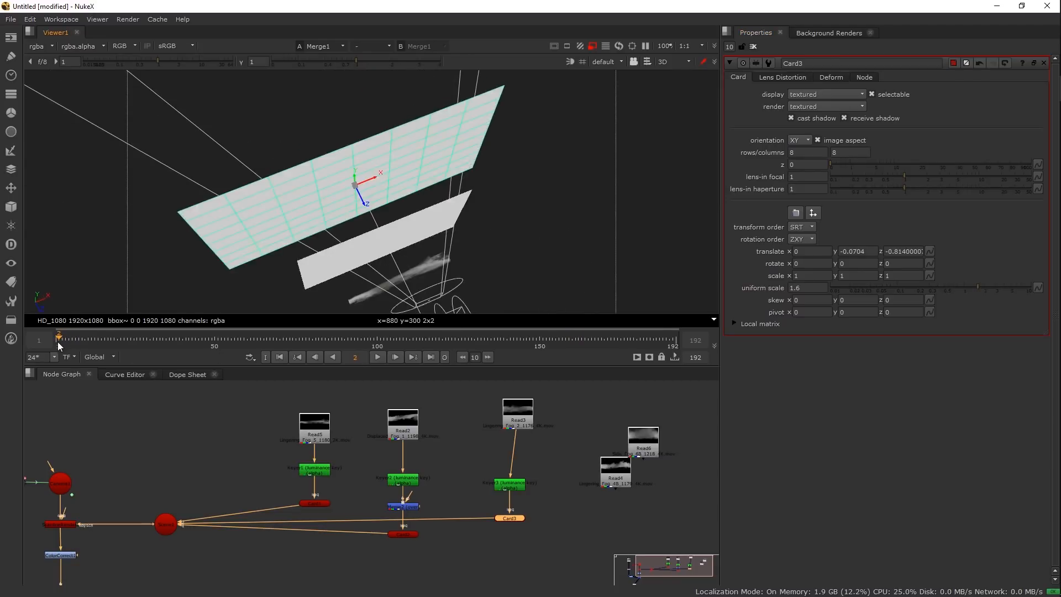
click(601, 340)
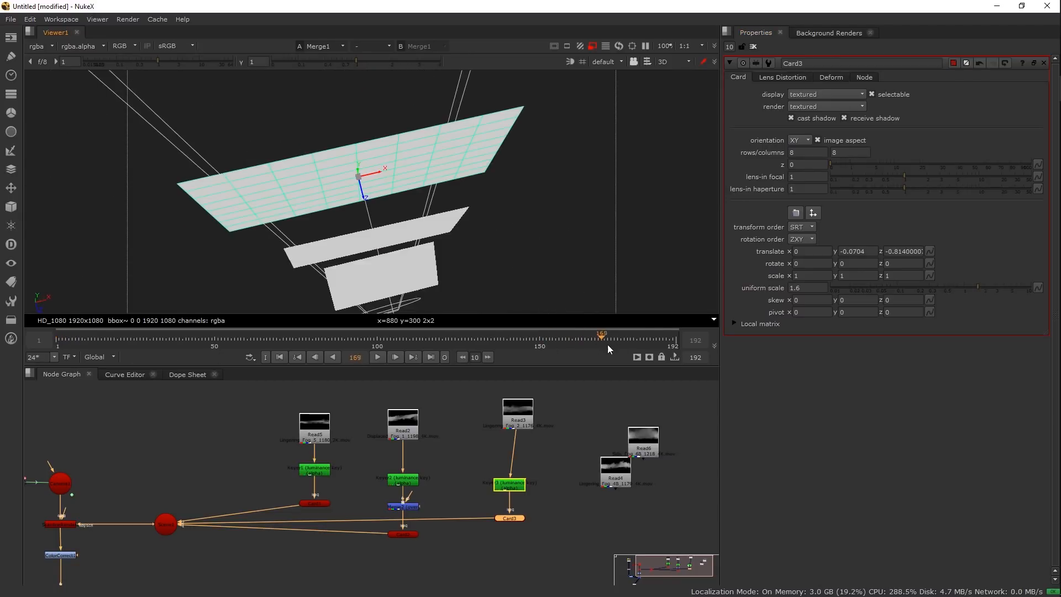
click(670, 340)
key(Tab)
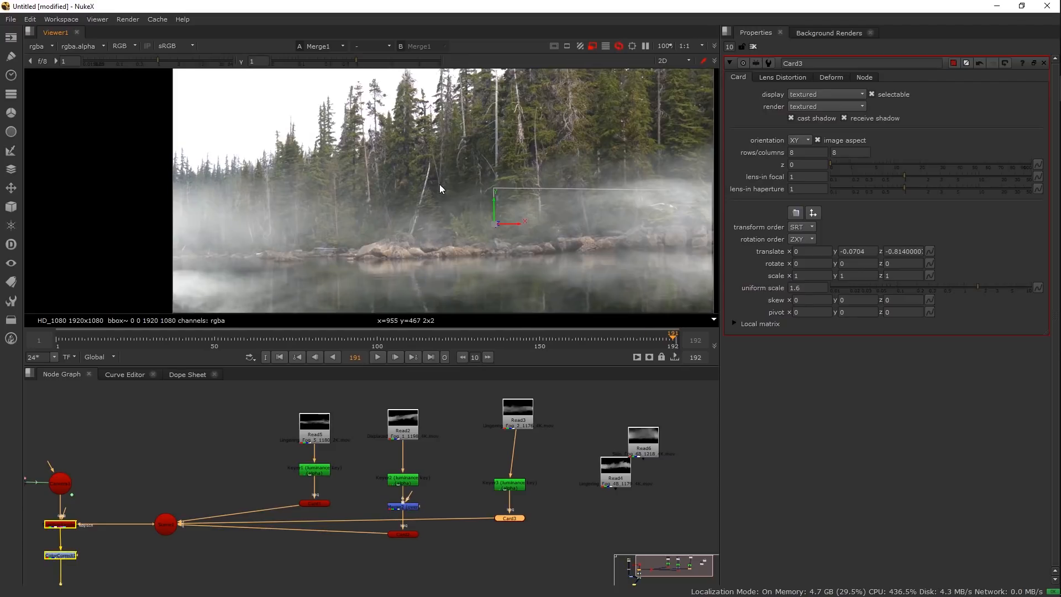
Toggle Card3 off and on at frame 191 to compare the composite with and without its fog
key(d)
key(d)
key(d)
key(d)
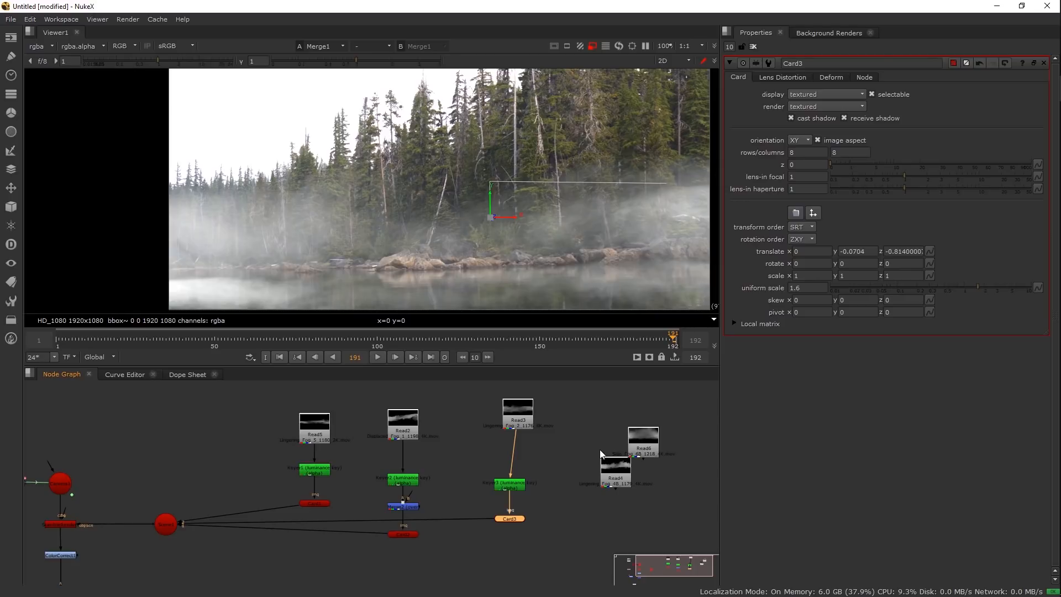
Clear the open node settings and insert a Merge node between Keyer3 and Card3
double_click(488, 488)
click(502, 504)
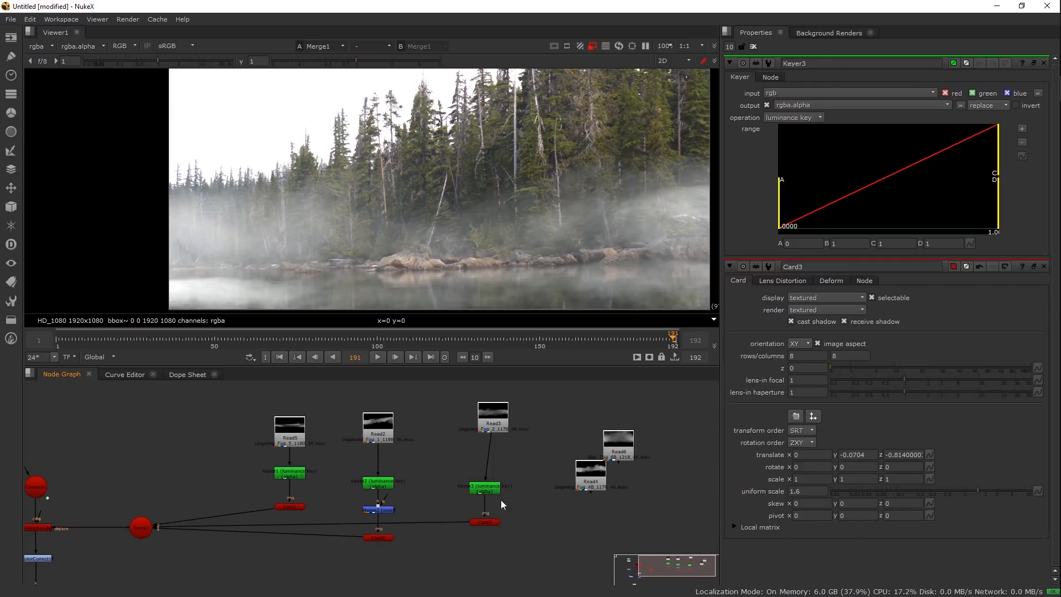
click(754, 46)
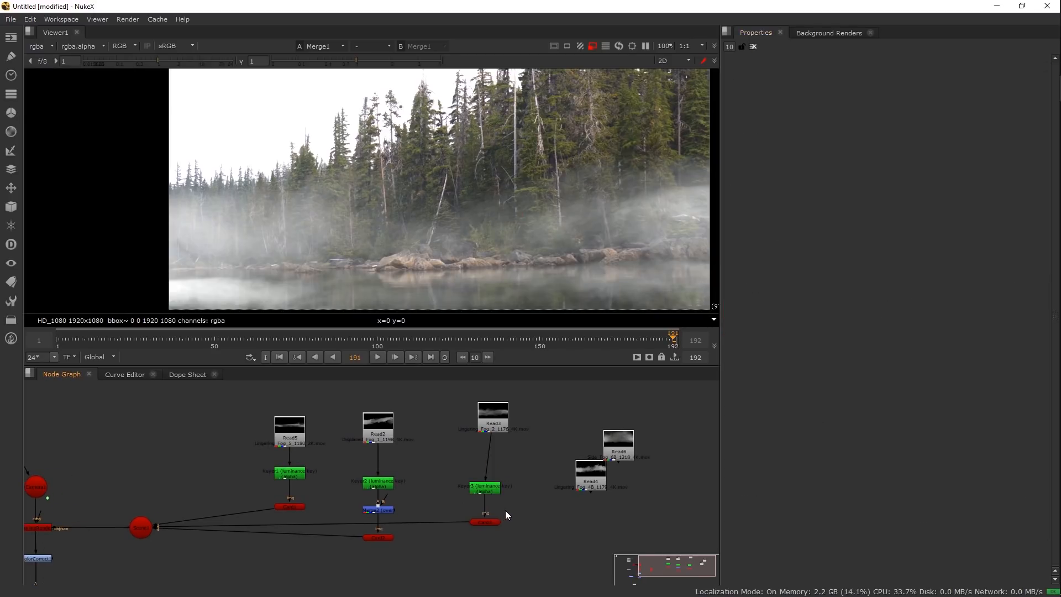
key(m)
drag(488, 487, 489, 467)
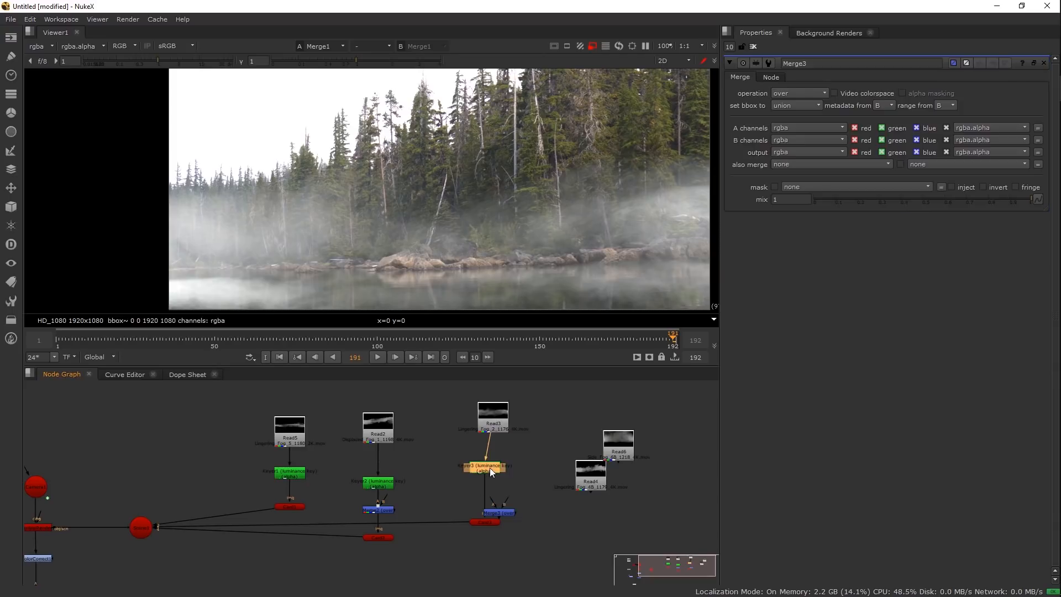
drag(502, 509, 492, 501)
scroll(416, 240, up, 1)
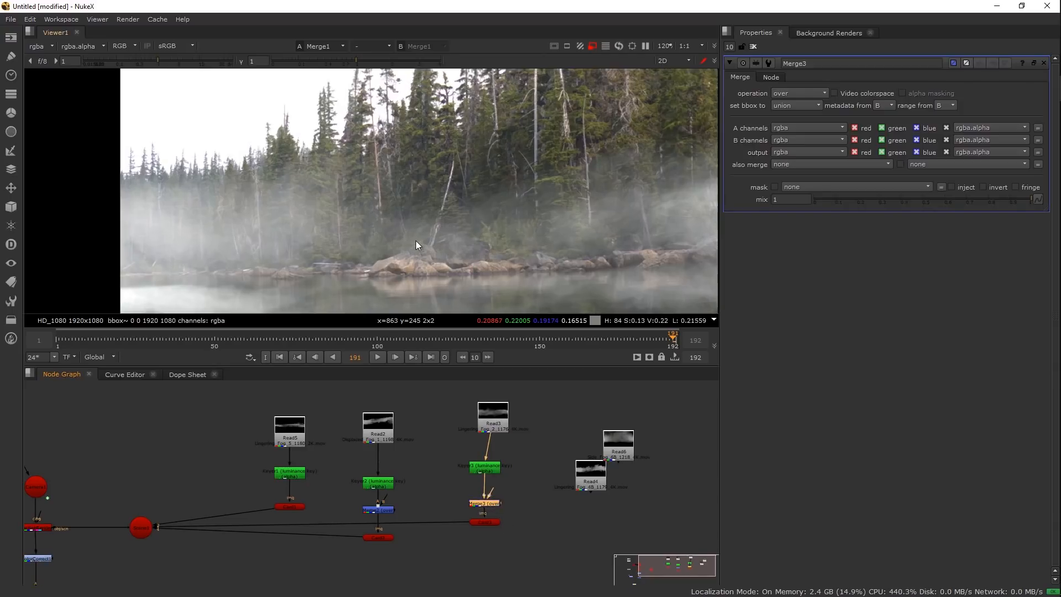
Lower Merge3's mix to 0.32 to thin out the third fog layer
click(915, 199)
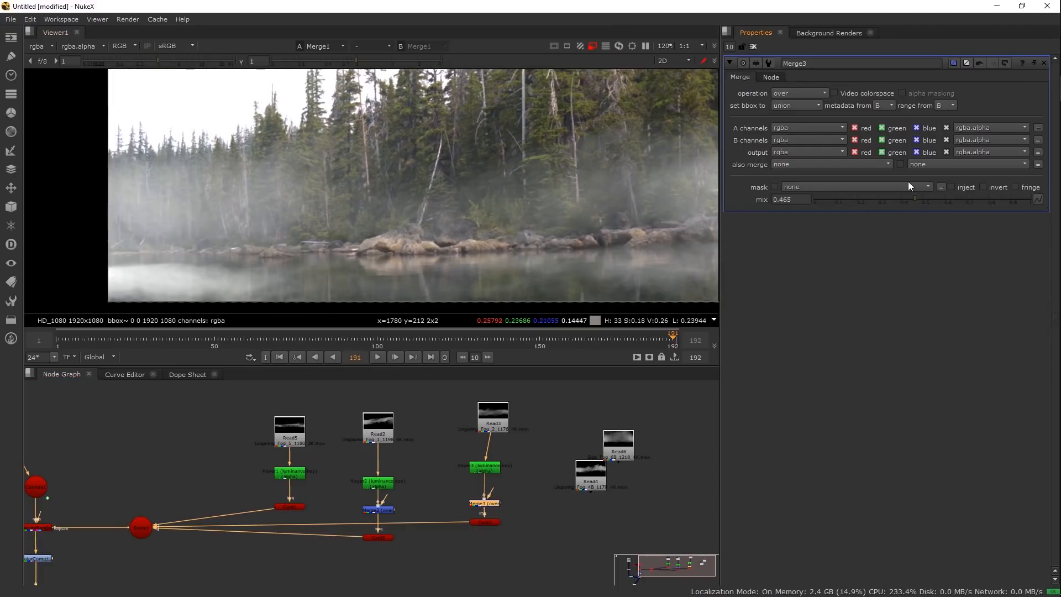
drag(888, 201, 898, 201)
drag(496, 197, 505, 190)
drag(574, 227, 520, 245)
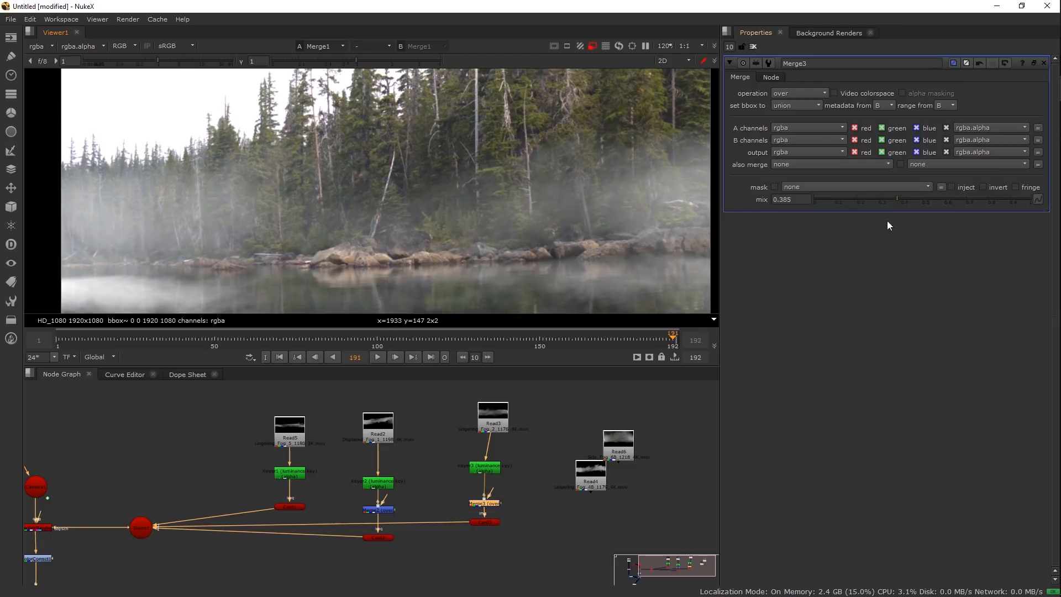
drag(894, 197, 890, 203)
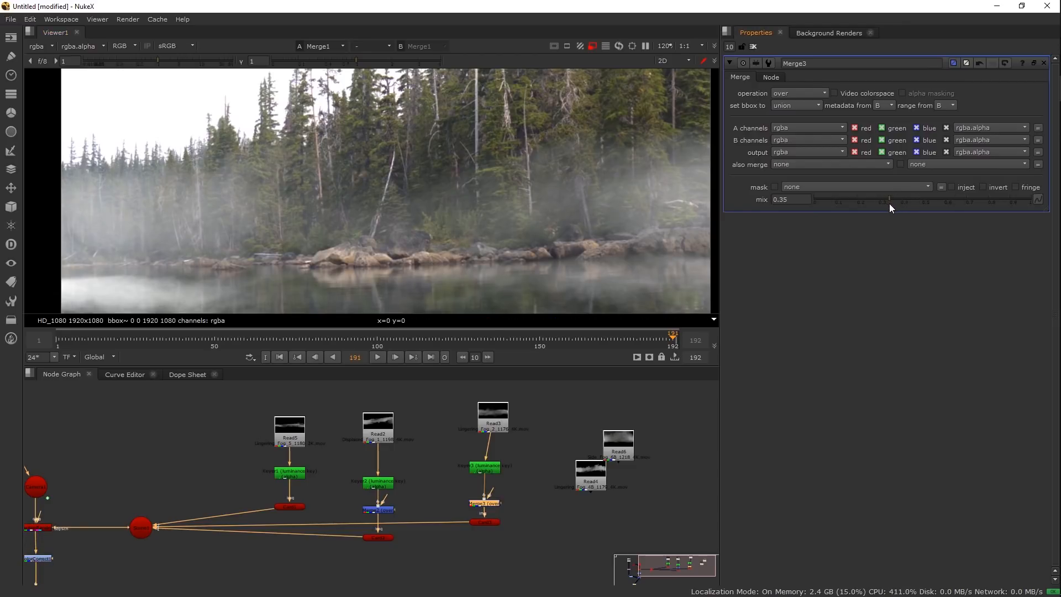
scroll(436, 223, down, 2)
drag(881, 201, 883, 197)
Examine how the three fog cards sit in front of the camera, comparing the 3D view with the 2D composite
key(Tab)
drag(512, 209, 545, 193)
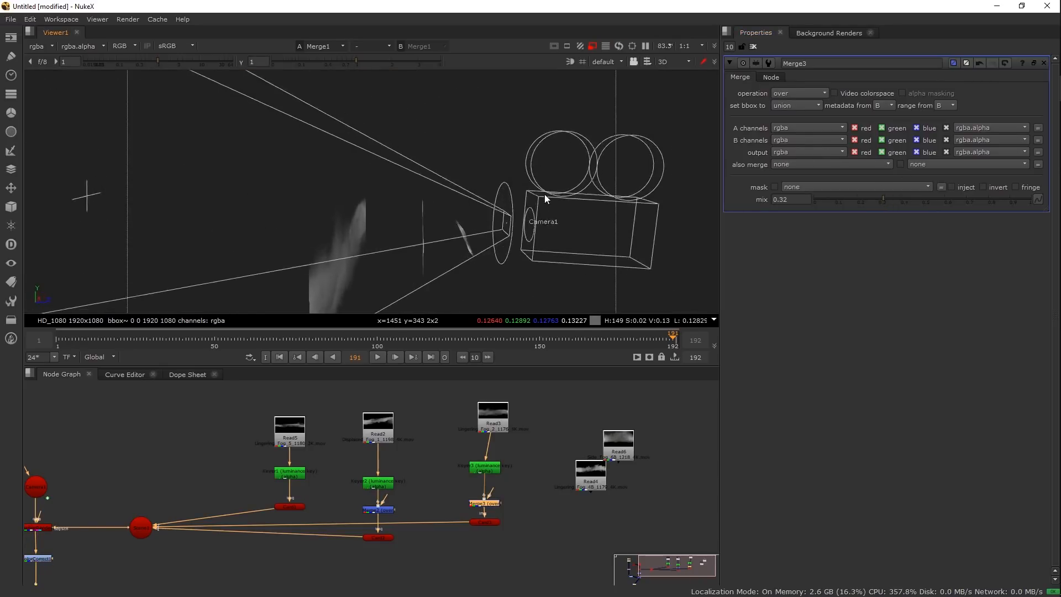
key(Tab)
key(Tab)
drag(472, 226, 424, 238)
click(393, 224)
Move the unused fog clips Read4 and Read6 aside, then duplicate Read4 and view the fog clip in 2D
drag(592, 470, 566, 450)
drag(631, 444, 715, 434)
drag(572, 453, 685, 490)
key(1)
key(Tab)
key(ctrl+v)
Place Read4 beside the Read3 branch and connect it to pasted copies of the luminance keyer and merge
drag(614, 445, 567, 465)
drag(458, 510, 551, 494)
key(ctrl+v)
drag(557, 488, 559, 447)
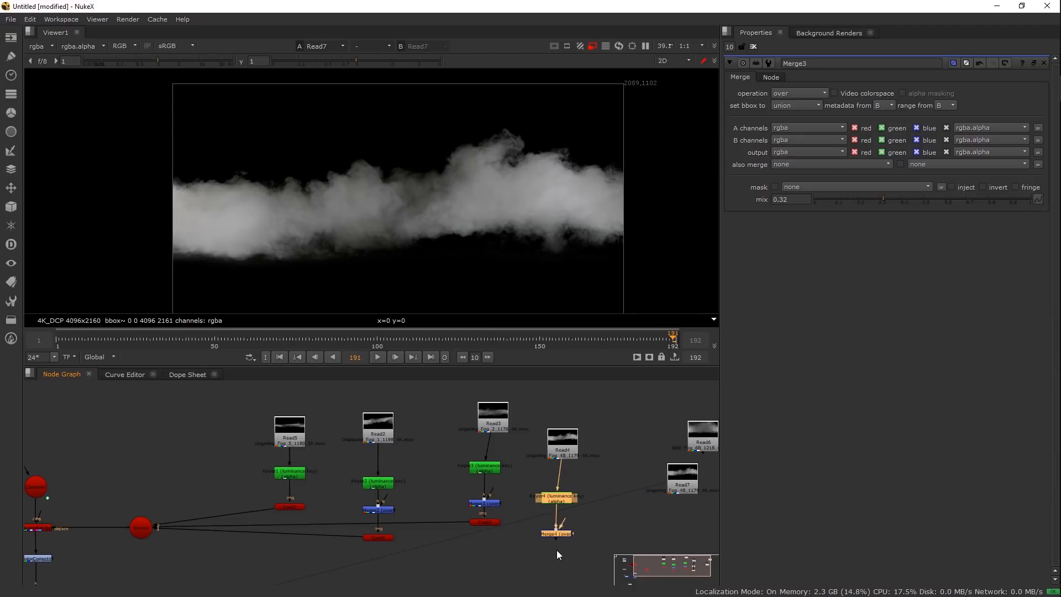
Paste a copy of Card3 after Merge4, connect it to the Scene node, and move the Read4 branch beside the Read5 branch
click(493, 523)
key(ctrl+c)
click(531, 546)
key(ctrl+v)
drag(556, 538, 147, 529)
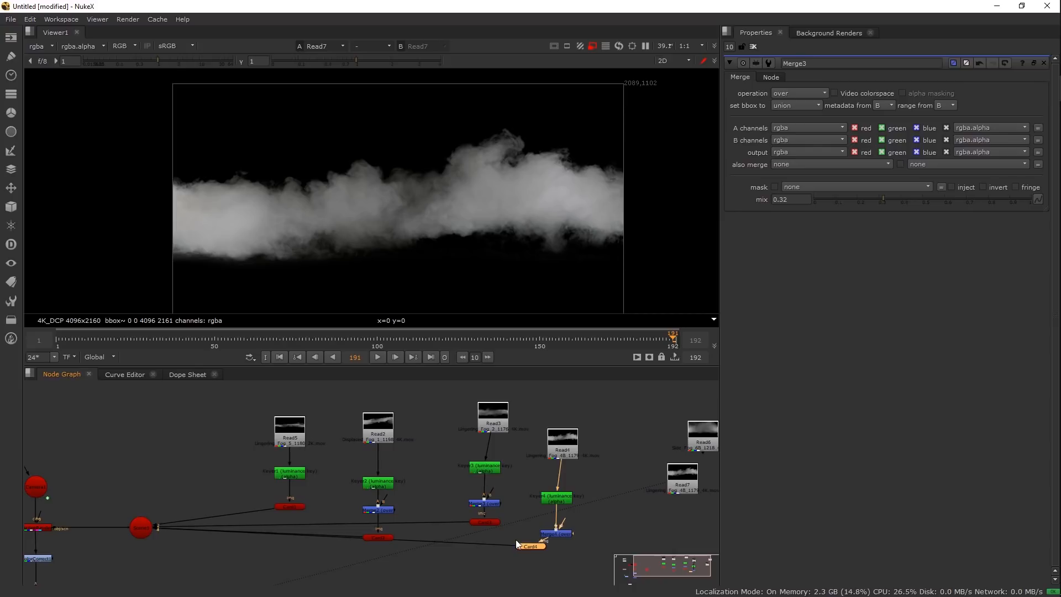
drag(602, 423, 221, 487)
drag(253, 412, 305, 443)
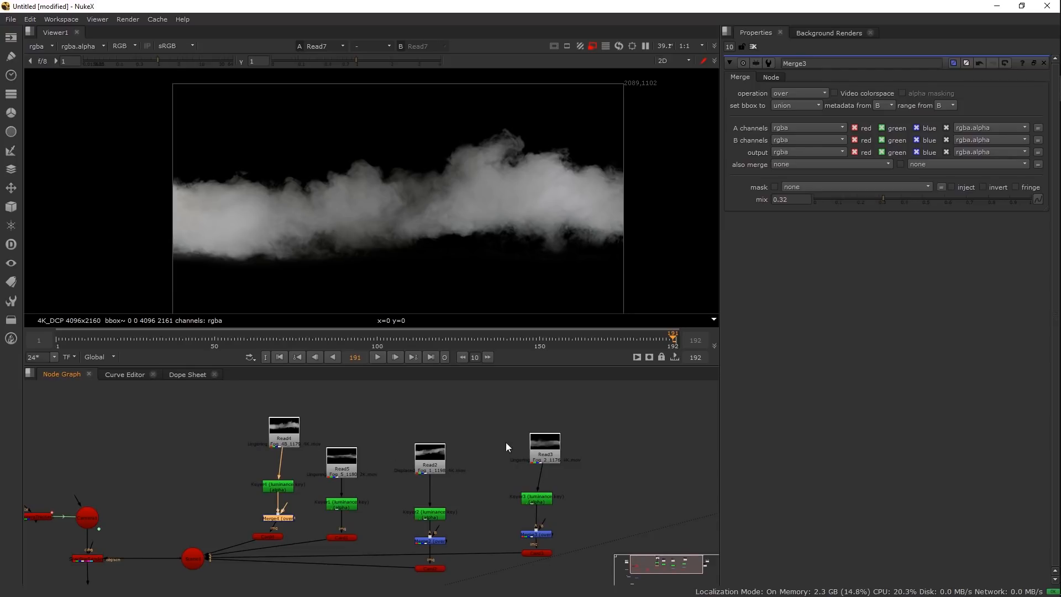
drag(524, 454, 524, 452)
Open Card4's settings and view the ScanlineRender output, ending on the 3D view of all fog cards
double_click(262, 535)
key(Tab)
scroll(406, 233, down, 5)
drag(132, 541, 333, 480)
click(331, 475)
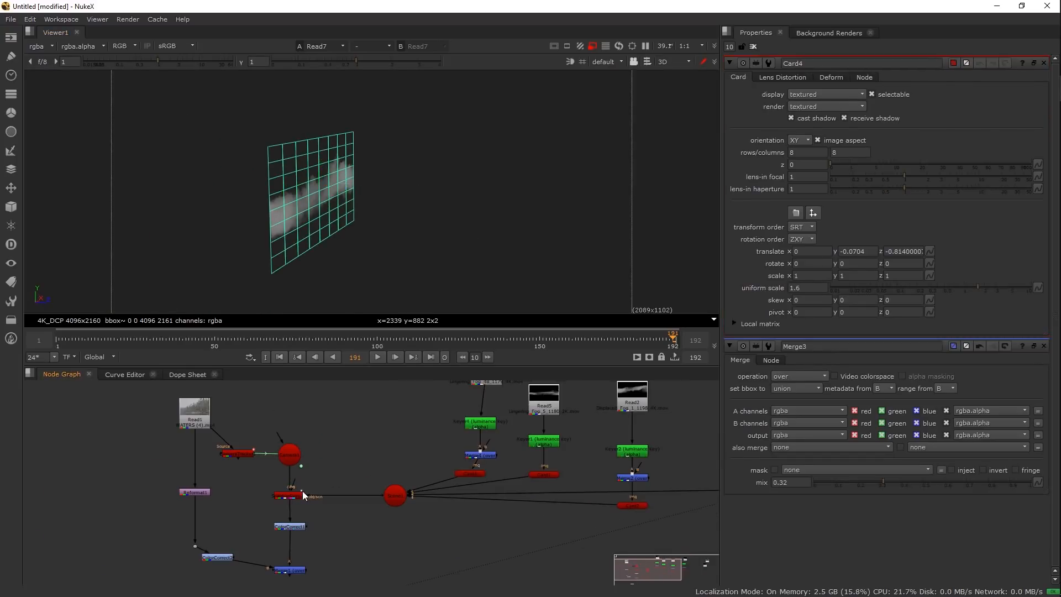
key(Tab)
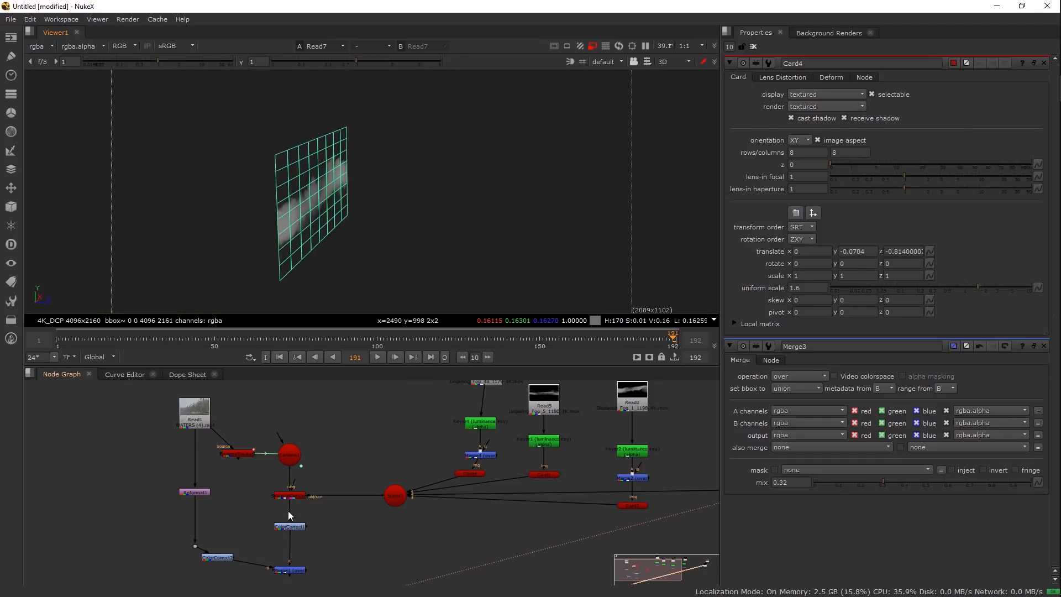
click(290, 493)
key(1)
key(Tab)
key(Tab)
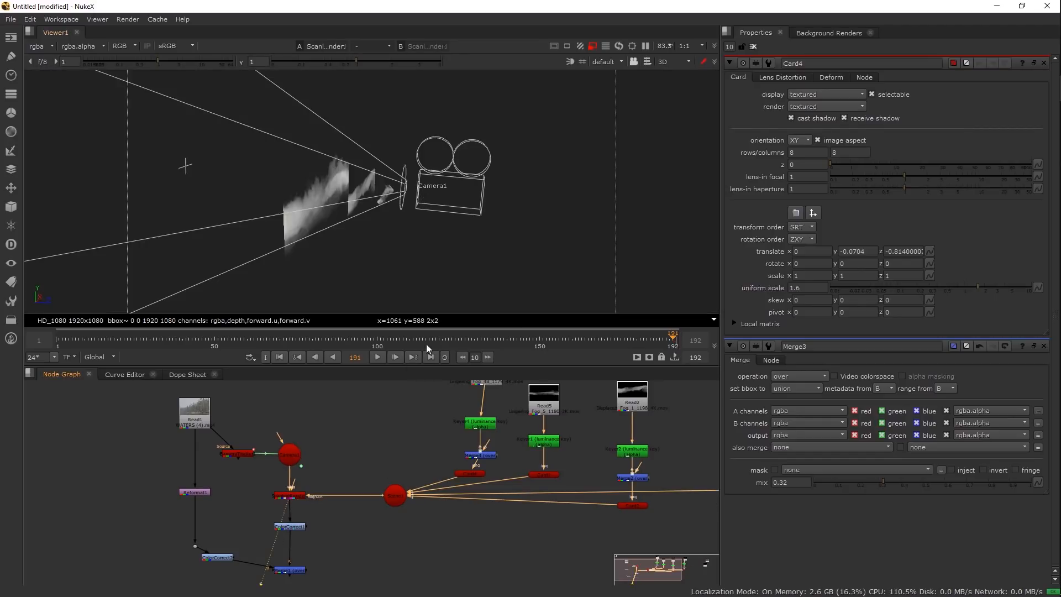
Move Card4 forward along z to about -0.159, just in front of the camera
drag(505, 470, 437, 498)
click(407, 500)
drag(342, 196, 404, 209)
scroll(430, 197, up, 3)
scroll(420, 194, up, 3)
ctrl+drag(408, 209, 402, 210)
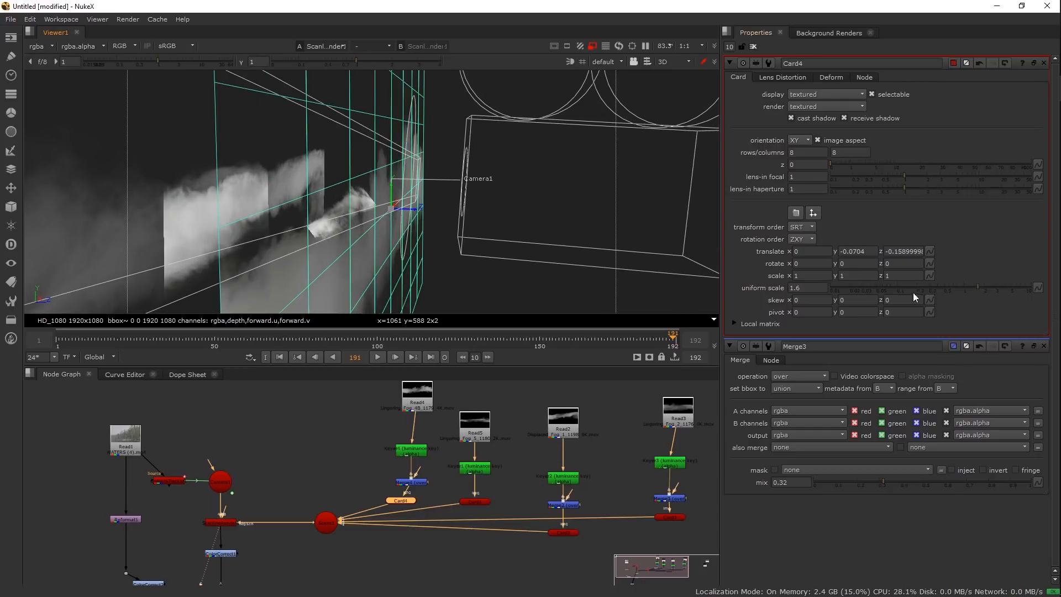
Set Card4's uniform scale to 0.49, shift it to about y -0.064, and check it in the 2D render
drag(961, 288, 934, 287)
ctrl+drag(531, 238, 255, 315)
click(943, 288)
ctrl+drag(412, 213, 436, 108)
drag(392, 185, 413, 206)
key(Tab)
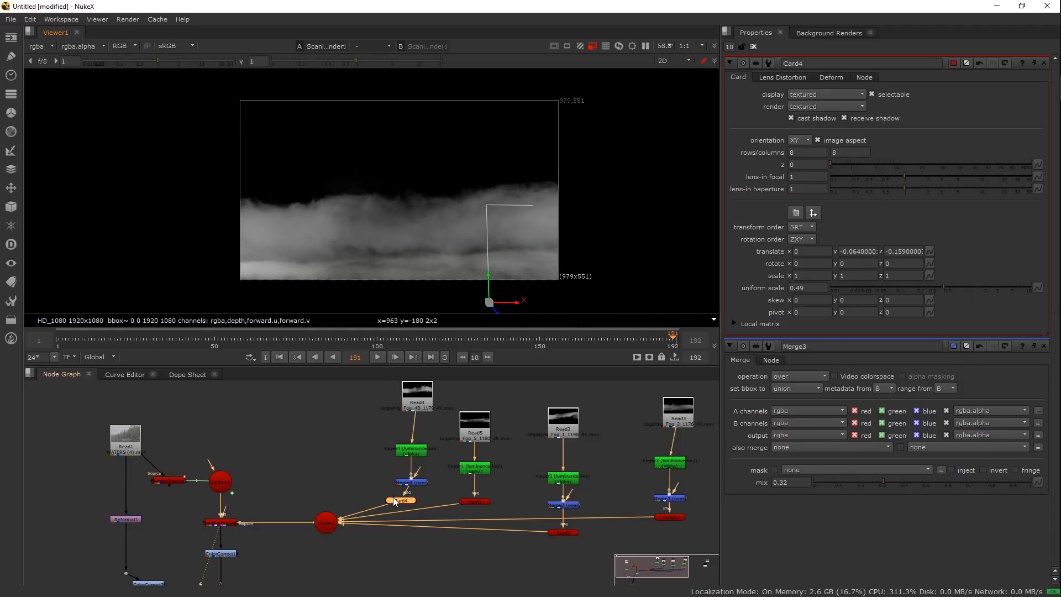
key(c)
key(c)
key(c)
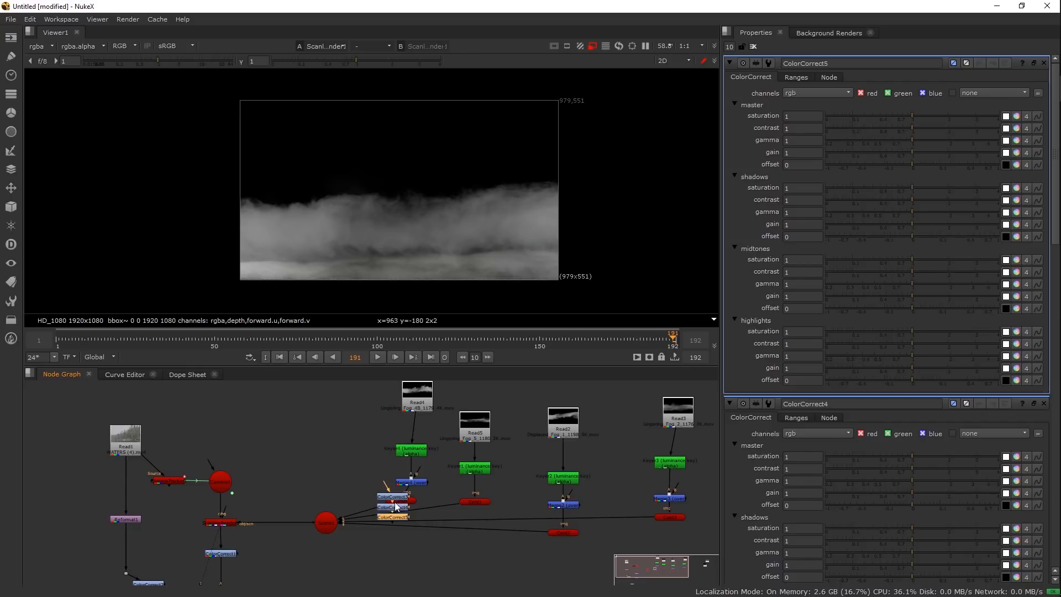
key(Delete)
click(389, 496)
key(Delete)
Toggle Card4 off and on in the 2D render, then raise it to about y -0.035
click(400, 499)
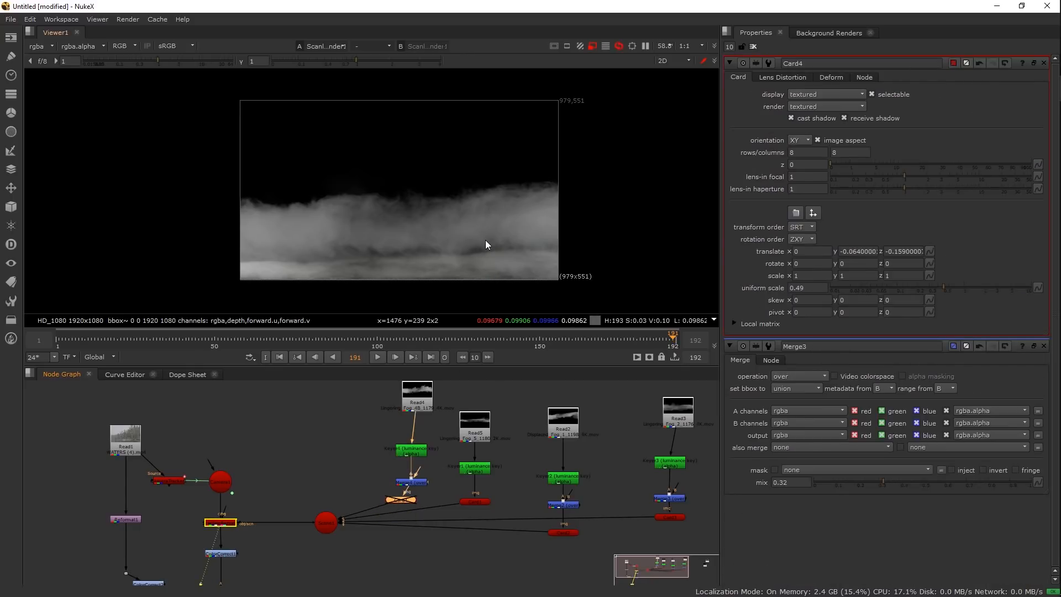
key(d)
key(d)
drag(492, 270, 496, 238)
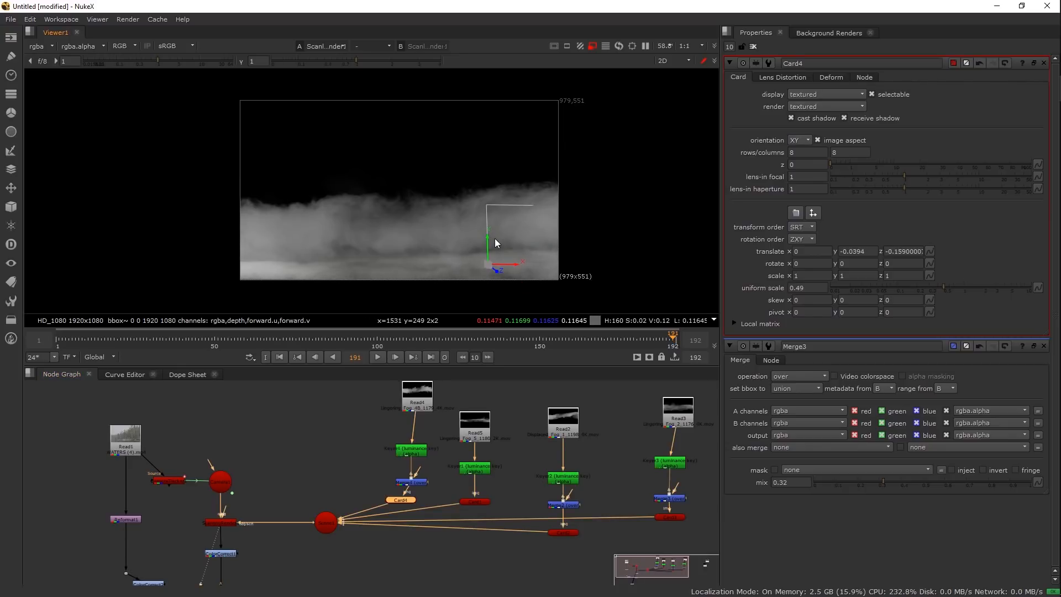
Go to frame 1 in the 3D view, set Card4's uniform scale to 0.32 and shift it to about x 0.0465
key(Tab)
drag(410, 213, 210, 339)
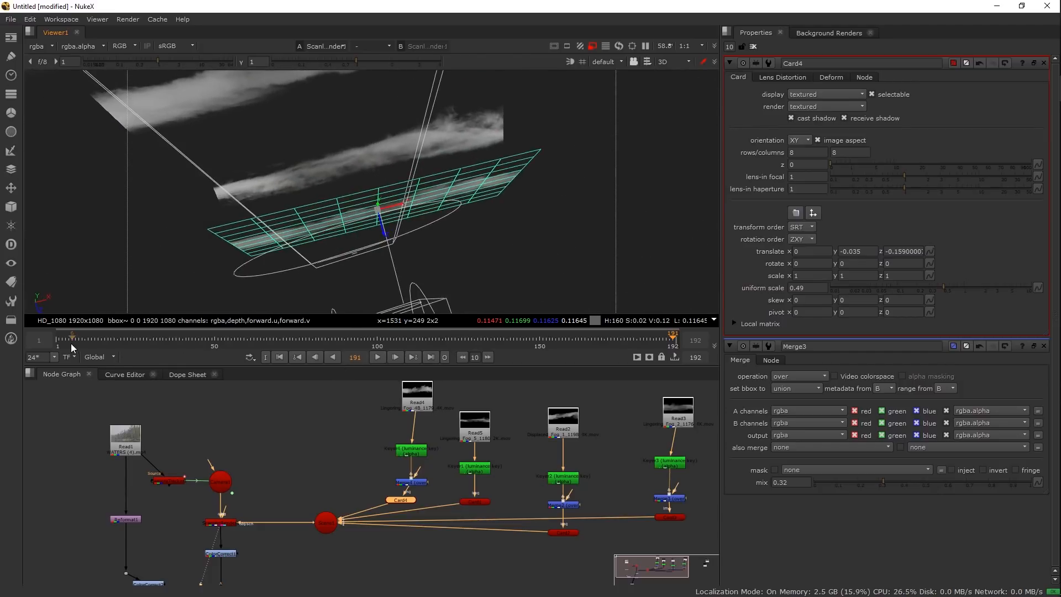
click(55, 340)
drag(310, 255, 381, 216)
drag(943, 285, 930, 286)
drag(401, 205, 426, 209)
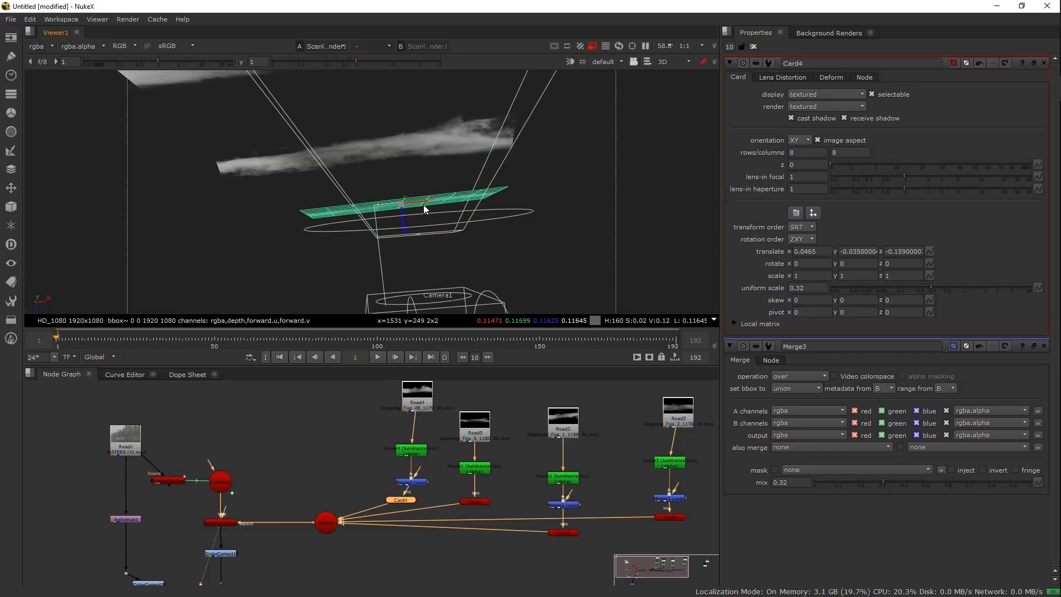
Set Card4's uniform scale to 0.42 and x to about -0.0025, checking camera coverage near the last and first frames
drag(182, 339, 669, 356)
mouse_move(389, 225)
mouse_down()
mouse_move(394, 204)
mouse_move(409, 205)
mouse_move(395, 206)
mouse_up()
drag(931, 287, 940, 289)
drag(428, 215, 419, 203)
drag(587, 337, 61, 357)
drag(433, 235, 459, 136)
key(Tab)
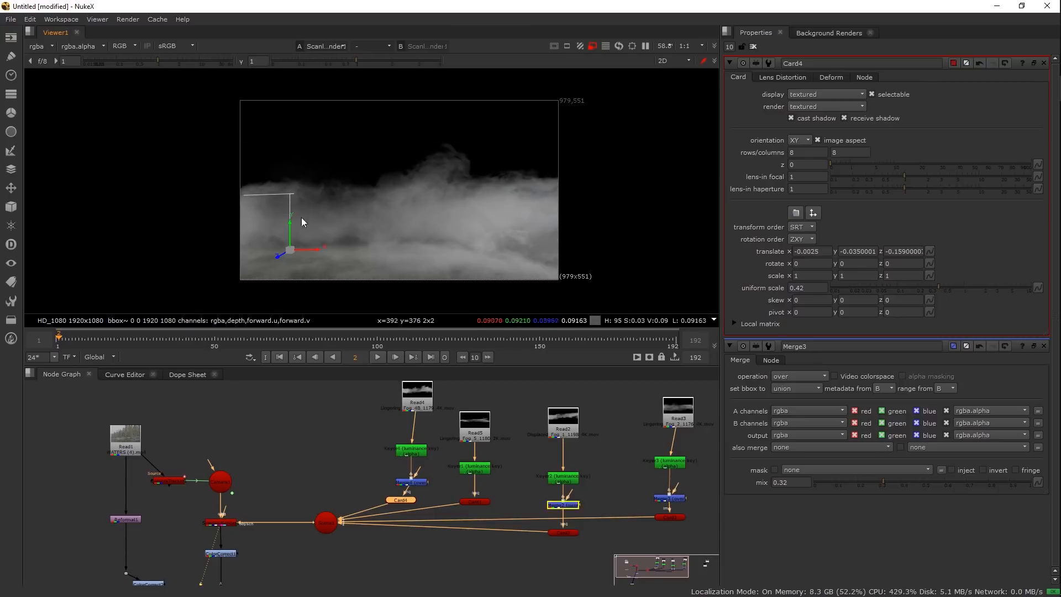
Lower Card4 to about y -0.0398 and check its fog at frames 2, 17 and 52
drag(290, 223, 293, 230)
click(416, 484)
drag(416, 484, 412, 482)
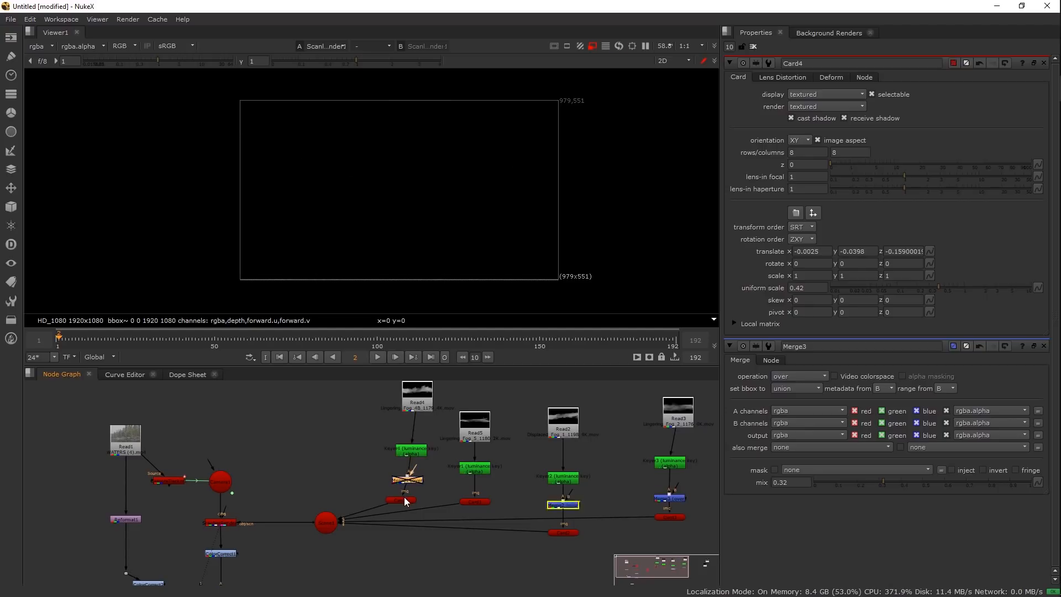
click(404, 500)
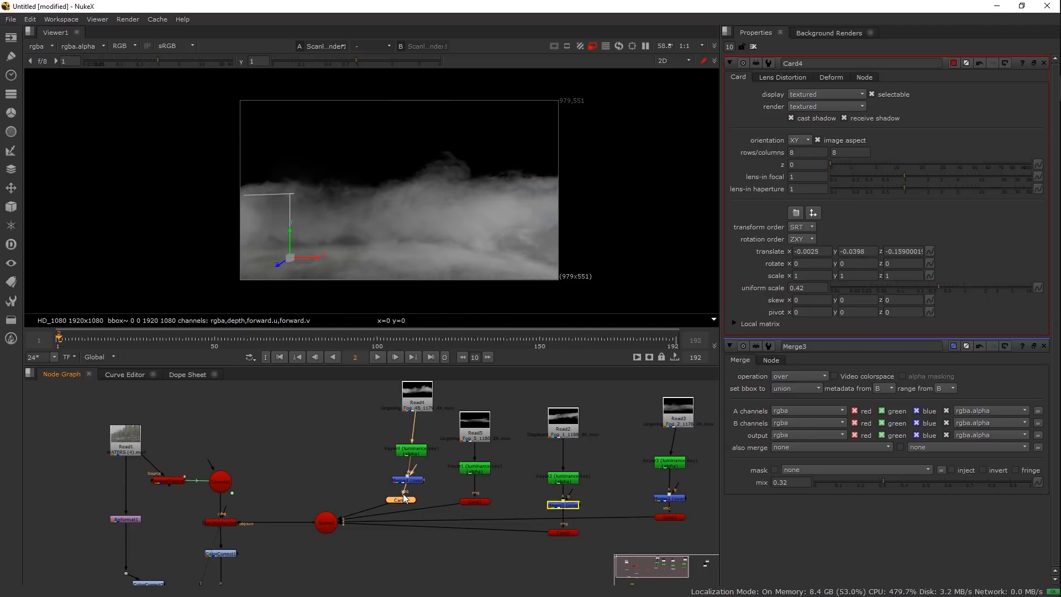
click(112, 340)
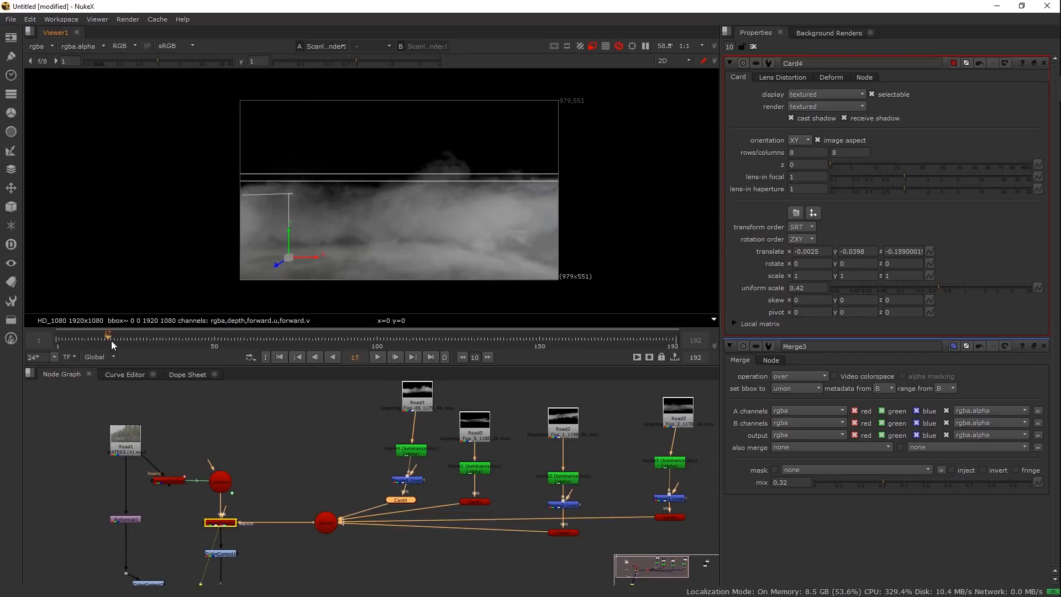
click(224, 349)
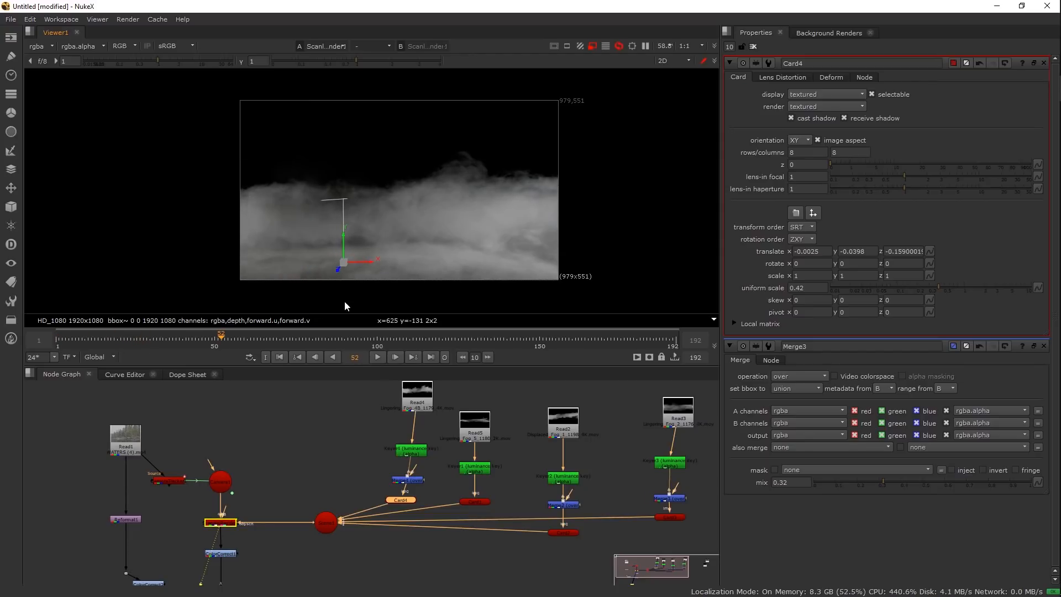
Open Merge4's settings and lower its mix to 0.16
click(419, 482)
double_click(419, 482)
click(849, 199)
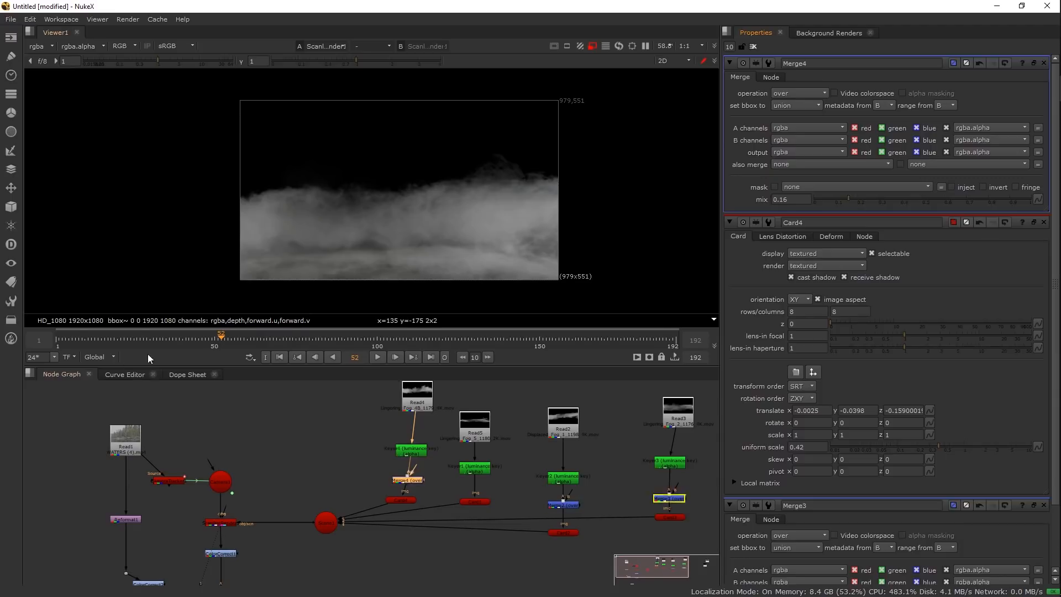
Scrub to frame 171 and examine the depth arrangement of the fog cards in the 3D view
click(79, 339)
drag(254, 341, 609, 343)
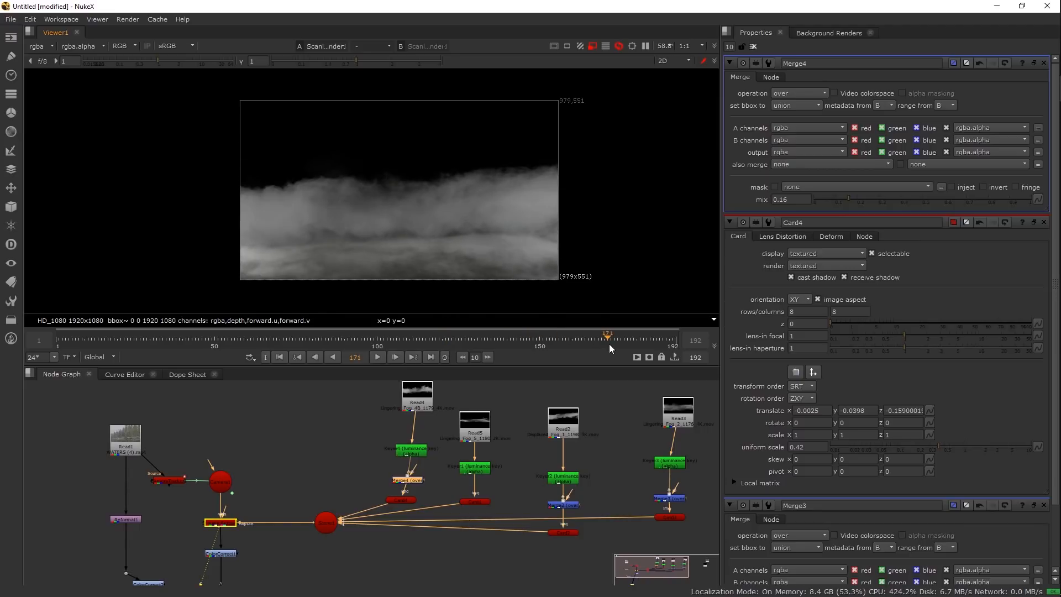
key(Tab)
drag(370, 231, 406, 214)
click(387, 253)
drag(387, 253, 480, 206)
click(455, 227)
click(391, 214)
drag(392, 214, 423, 205)
click(353, 203)
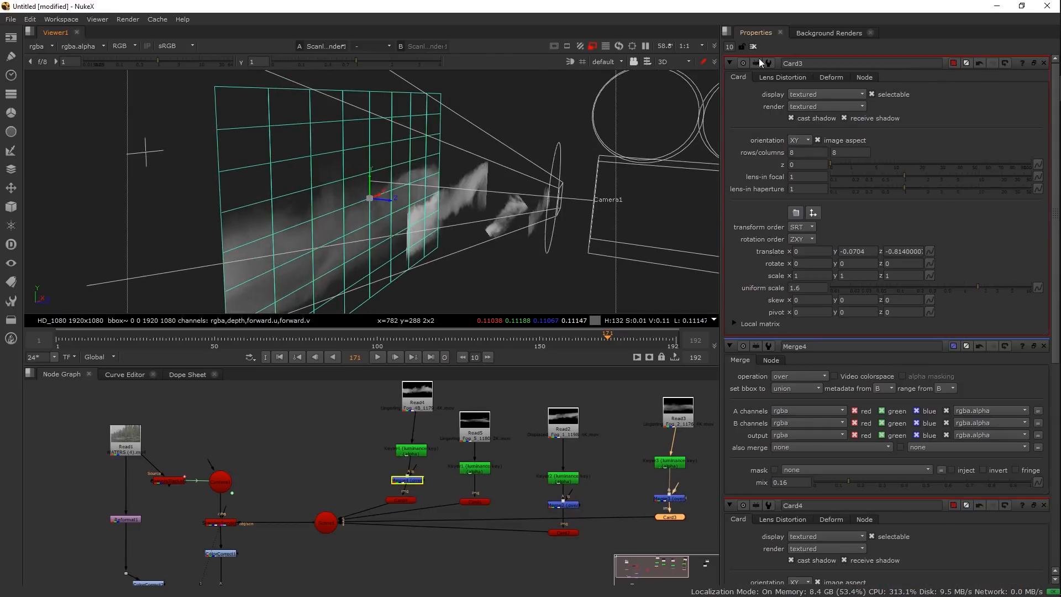
Close all open node properties and display the Merge1 composite to inspect the fog over the lake shot
click(753, 47)
drag(354, 206, 439, 298)
drag(405, 489, 351, 493)
drag(182, 576, 197, 506)
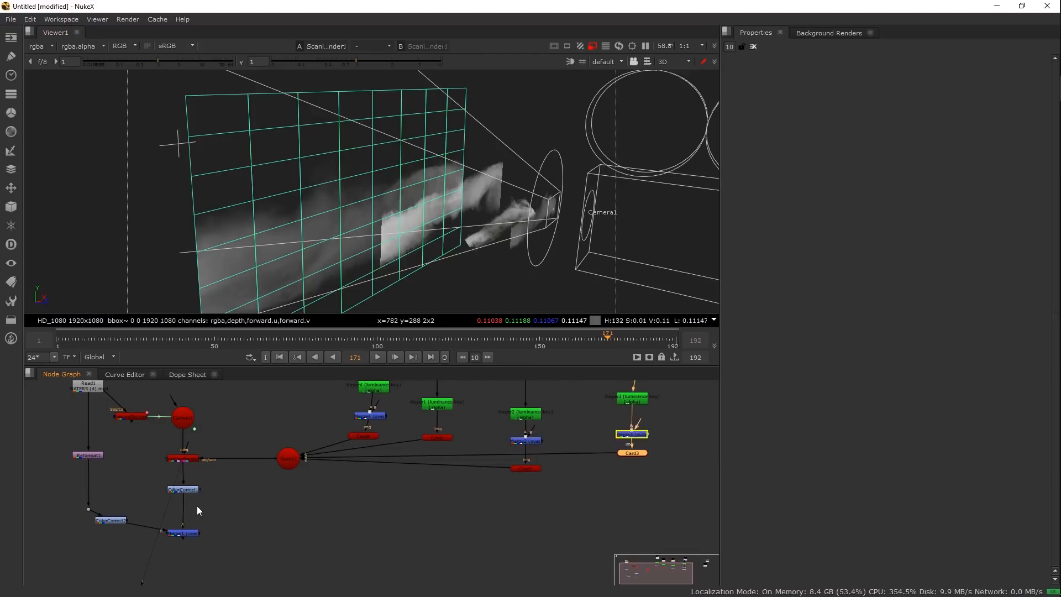
click(183, 533)
key(1)
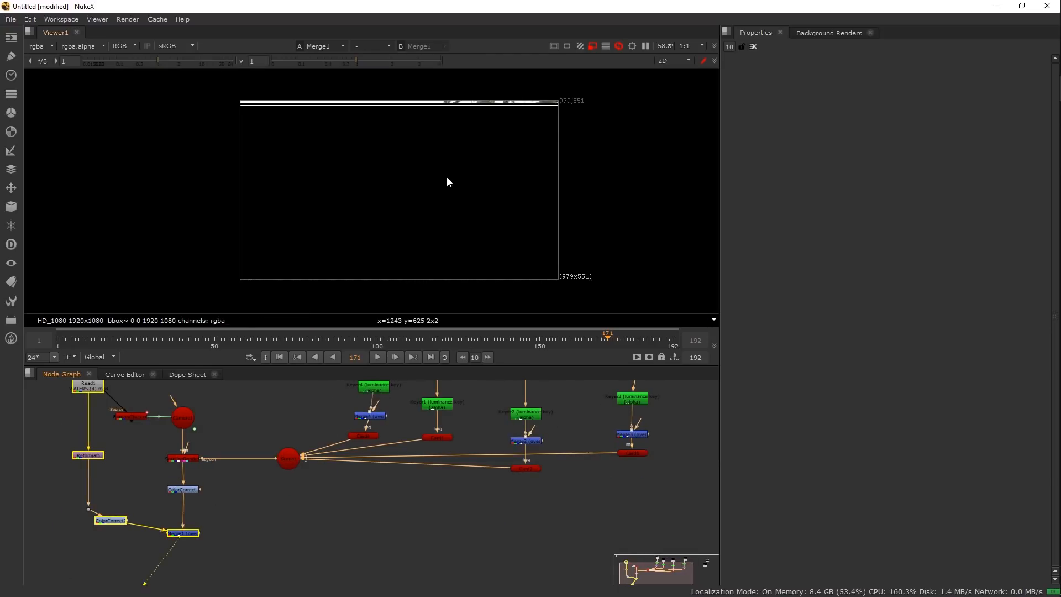
scroll(409, 238, up, 4)
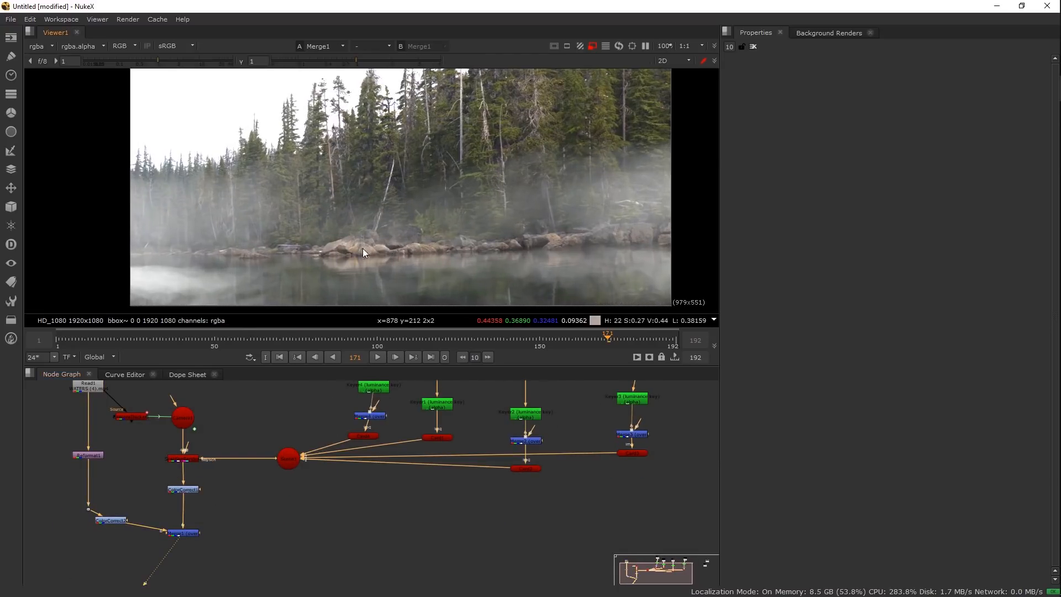
scroll(363, 221, up, 1)
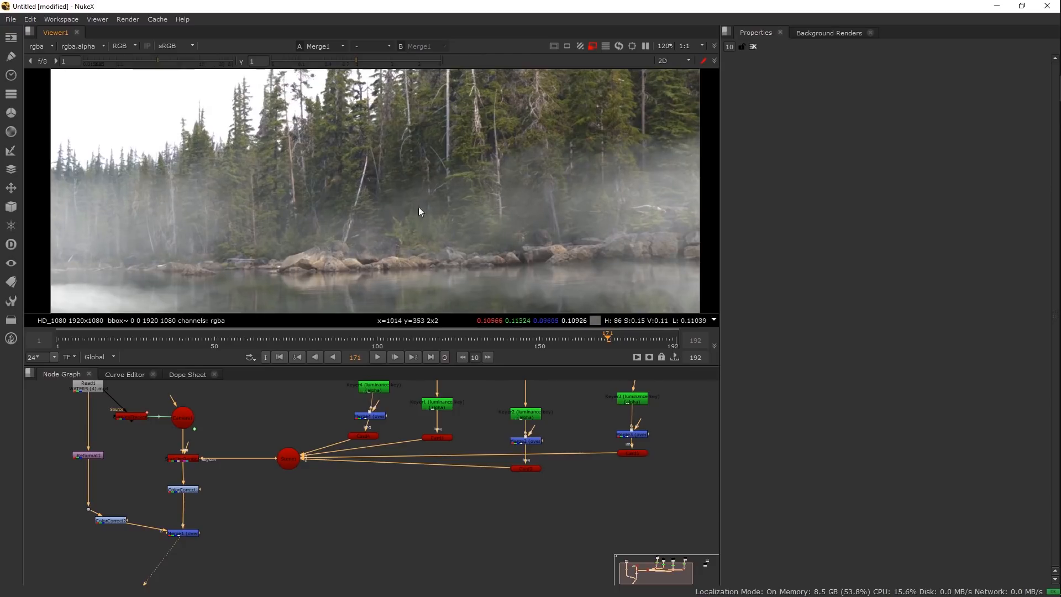
scroll(406, 223, up, 1)
drag(380, 227, 477, 210)
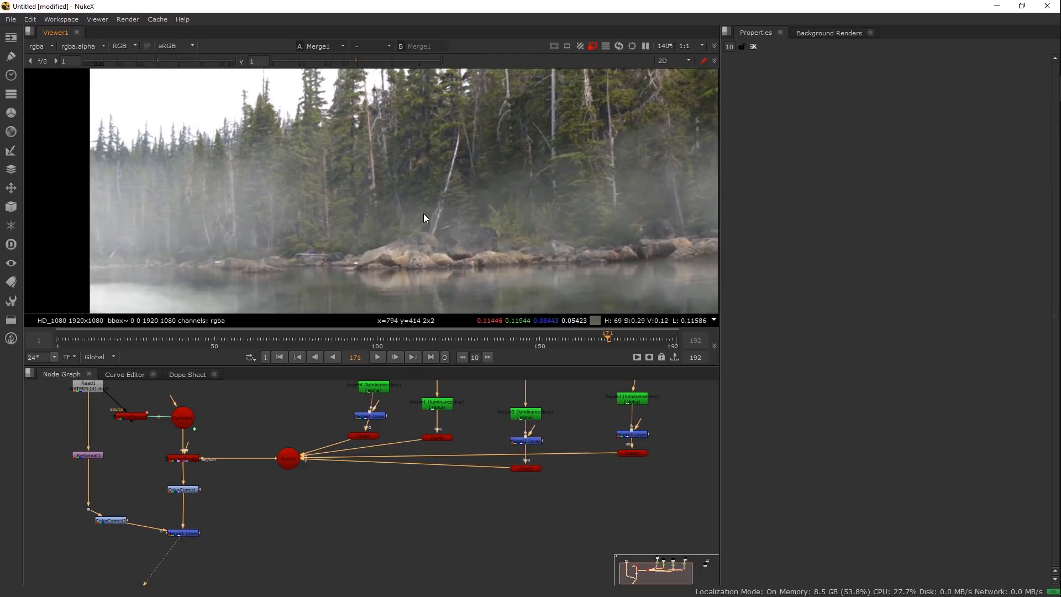
drag(380, 219, 405, 219)
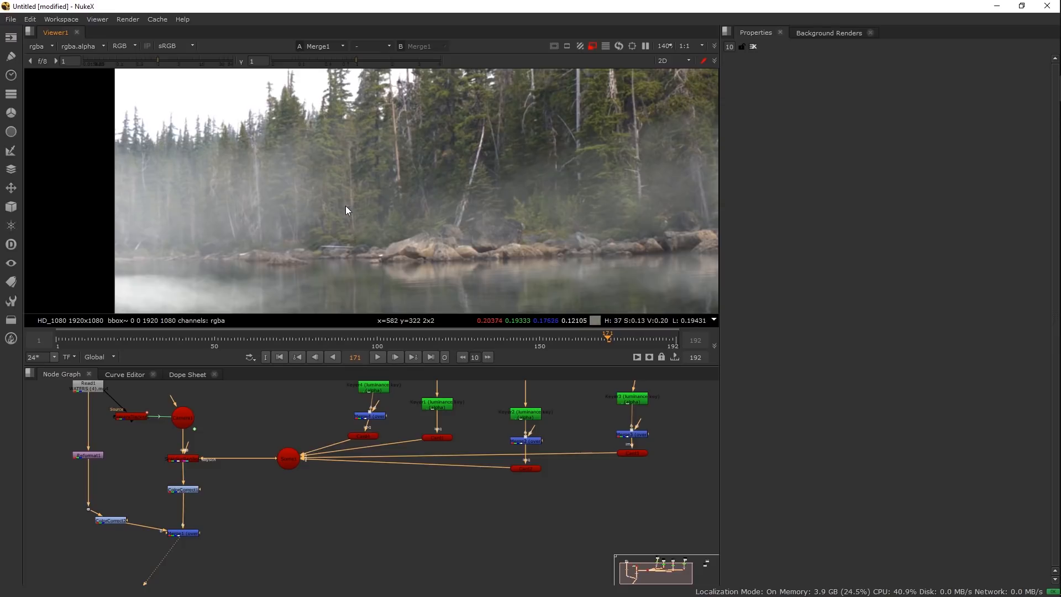
Set the mix of Merge2, on the Read2 fog branch, to 0.415
drag(339, 473, 312, 523)
click(338, 485)
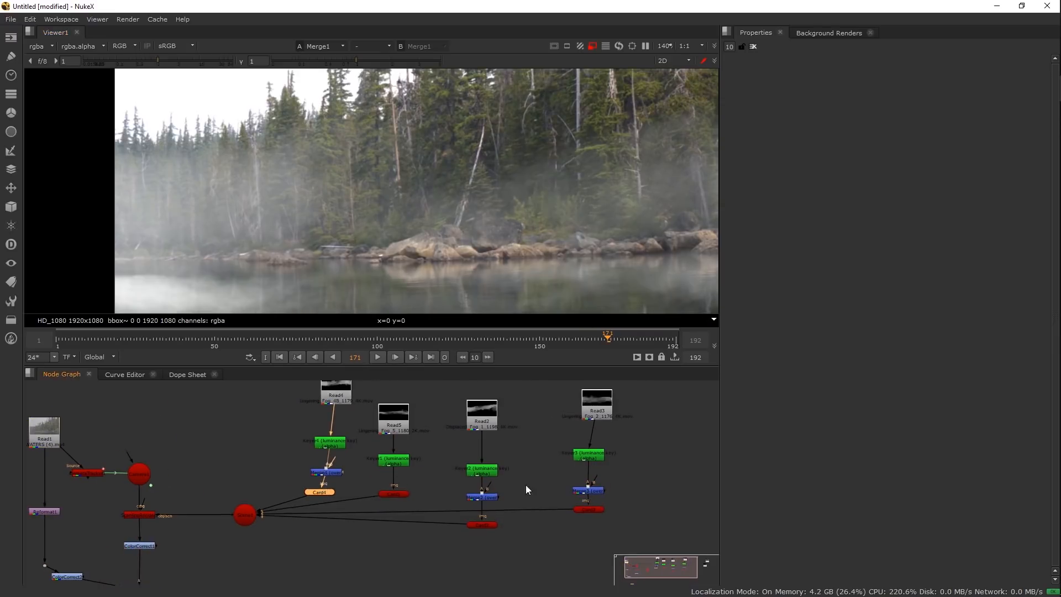
click(569, 517)
click(462, 535)
double_click(462, 507)
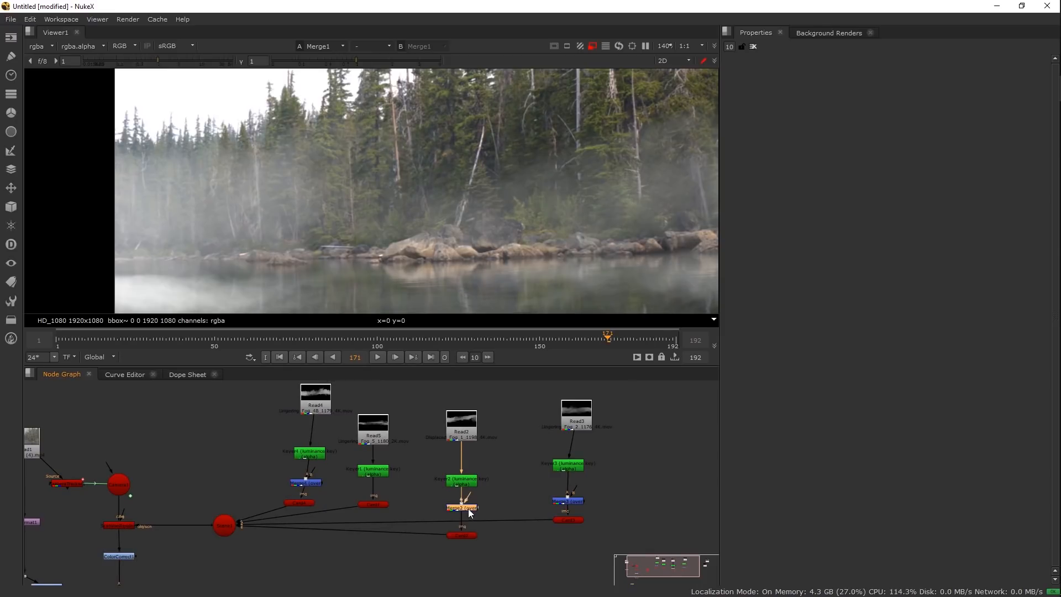
click(918, 201)
drag(913, 202, 904, 200)
scroll(446, 210, down, 4)
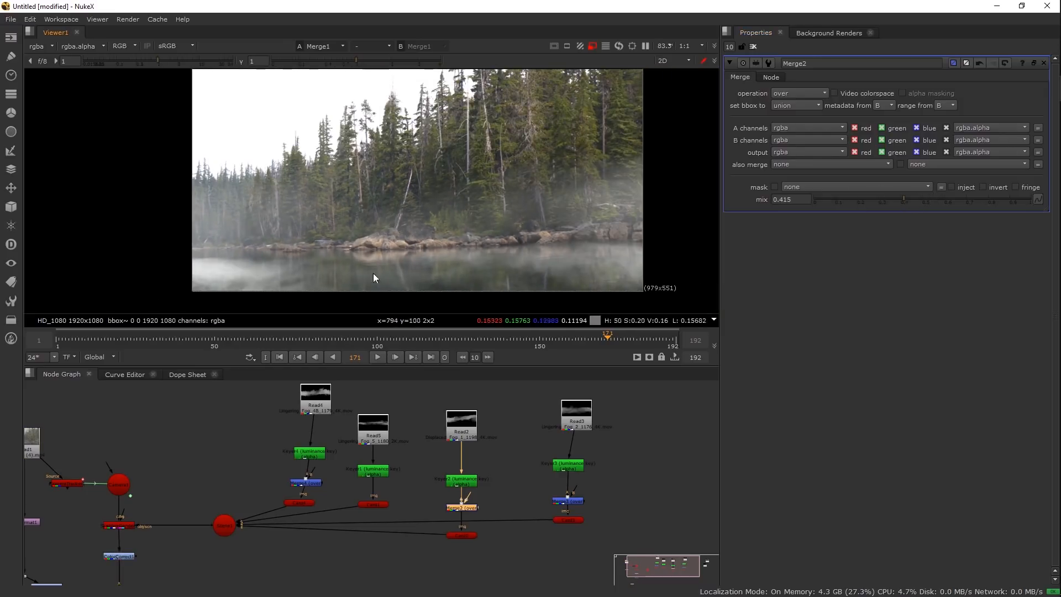
Insert a Merge node between Keyer1 and its card on the Read5 fog branch, toggling the disabled state to compare
drag(417, 519, 440, 531)
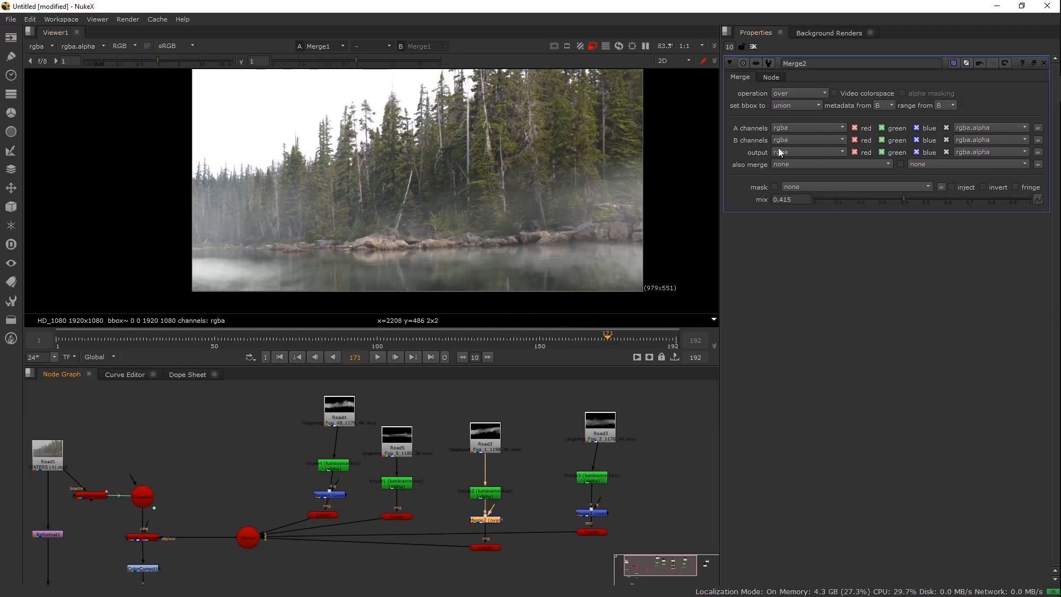
mouse_move(391, 483)
mouse_down()
mouse_move(393, 474)
mouse_move(396, 497)
mouse_up()
key(m)
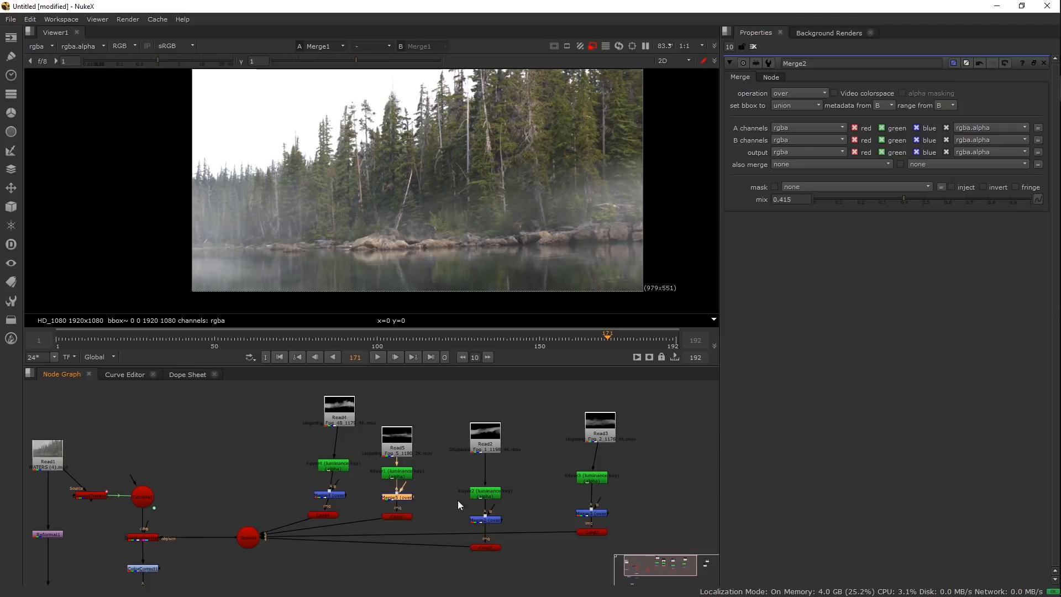
key(d)
key(d)
key(d)
key(d)
Set the mix of the Read5 branch's merge to 0.75 and close all open node properties
click(400, 513)
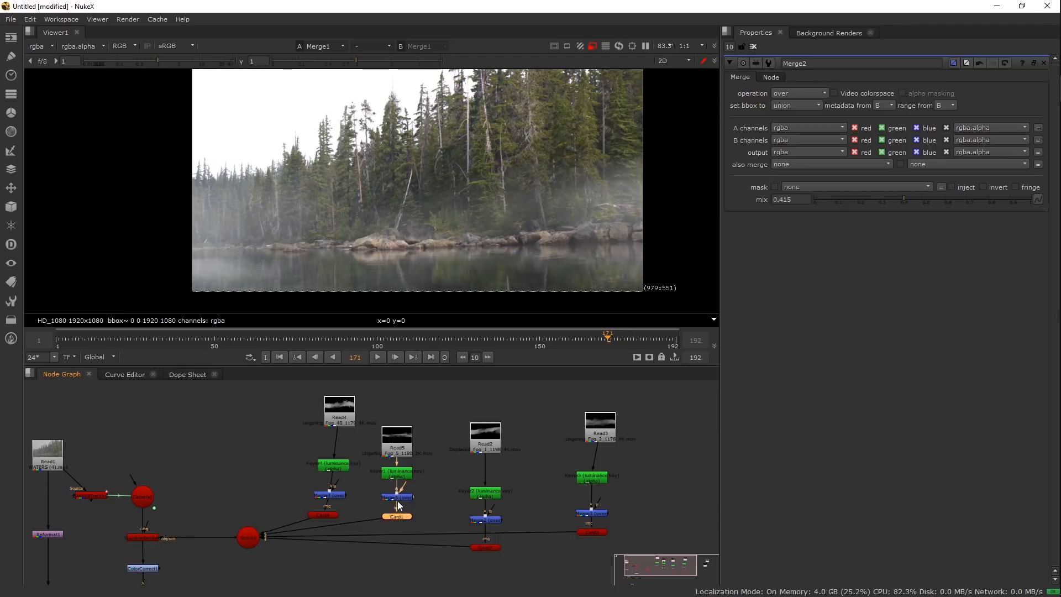
double_click(396, 501)
drag(940, 200, 970, 205)
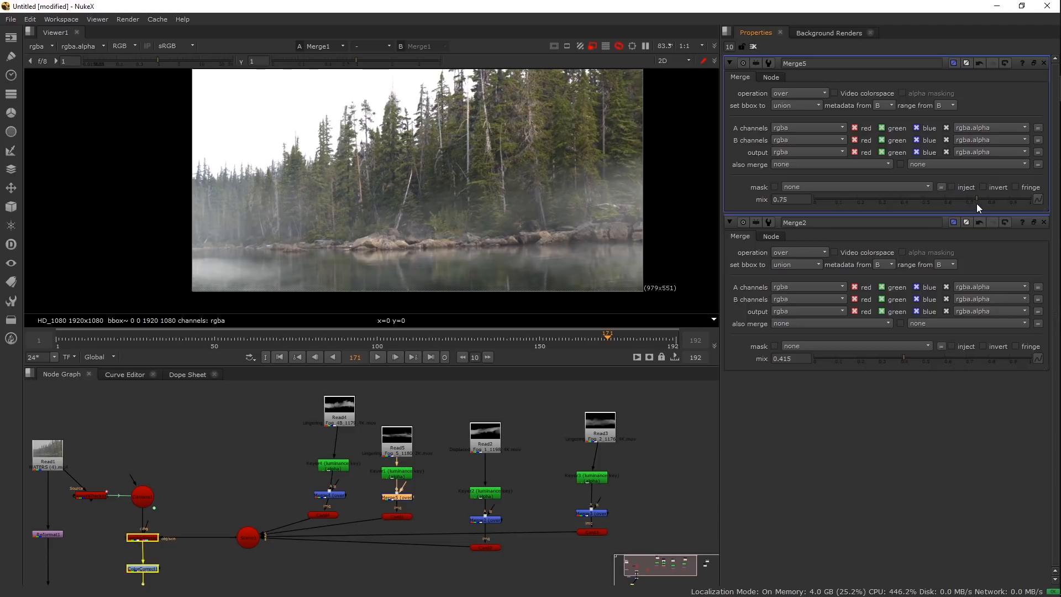
click(752, 46)
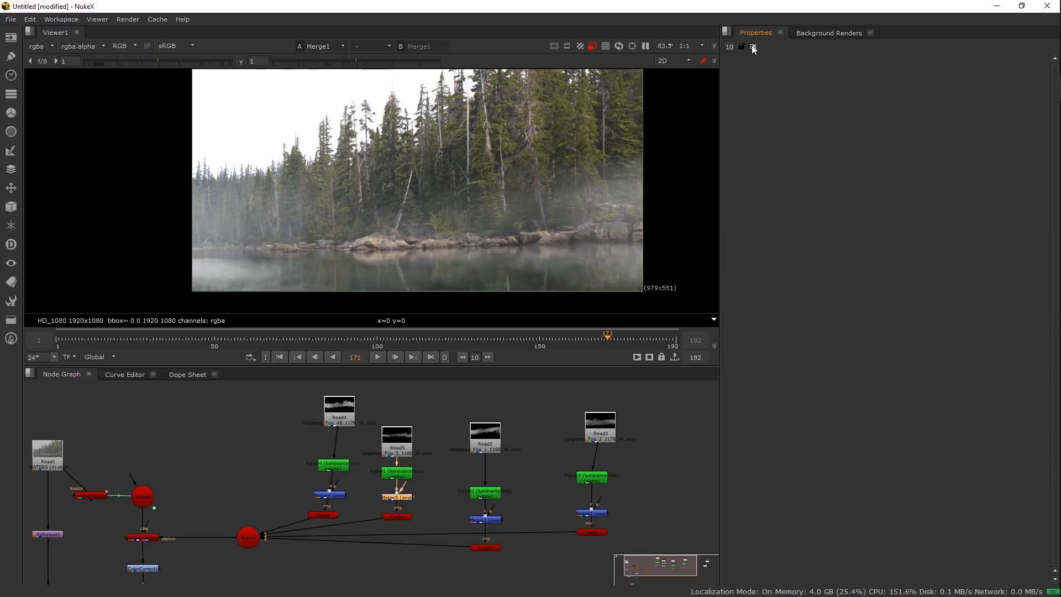
Move the Read7 Lingering Fog clip next to Read3 in line with the other fog branches
scroll(466, 184, down, 2)
drag(531, 449, 399, 449)
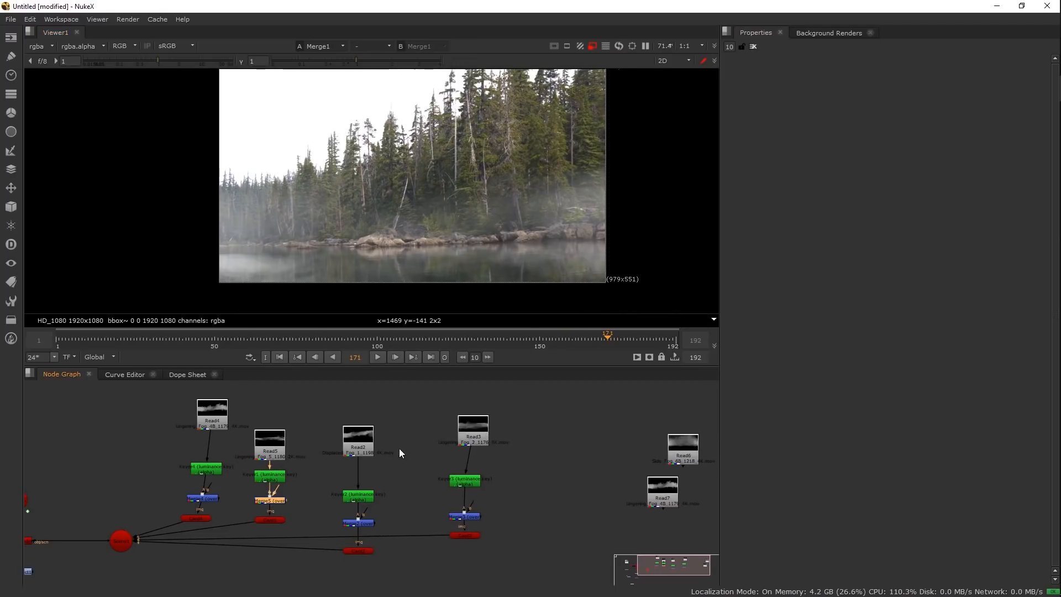
scroll(399, 448, up, 2)
key(ctrl+v)
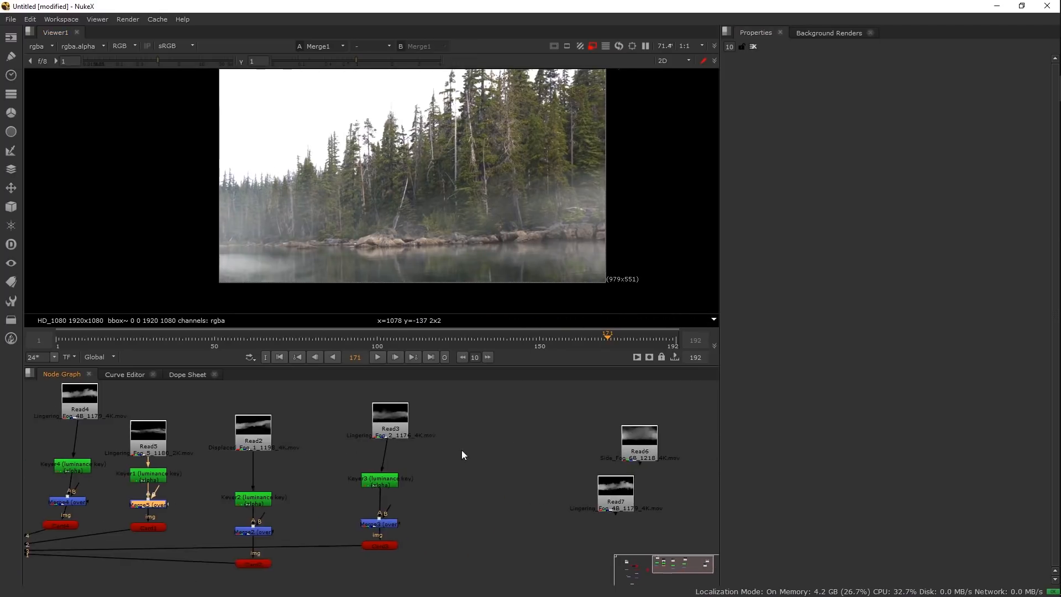
drag(570, 489, 508, 442)
drag(358, 451, 383, 450)
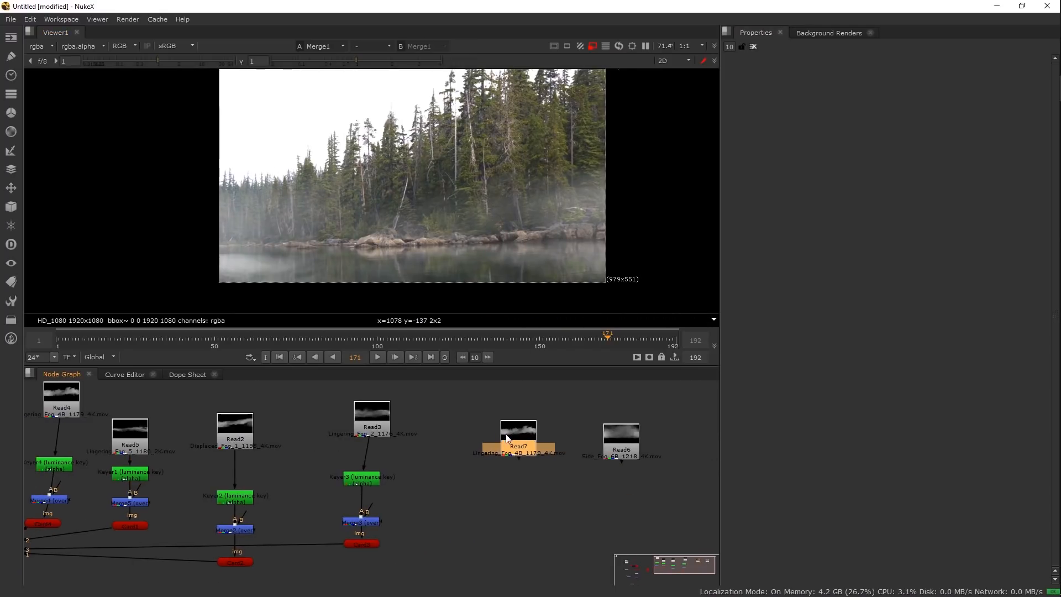
drag(511, 445, 488, 419)
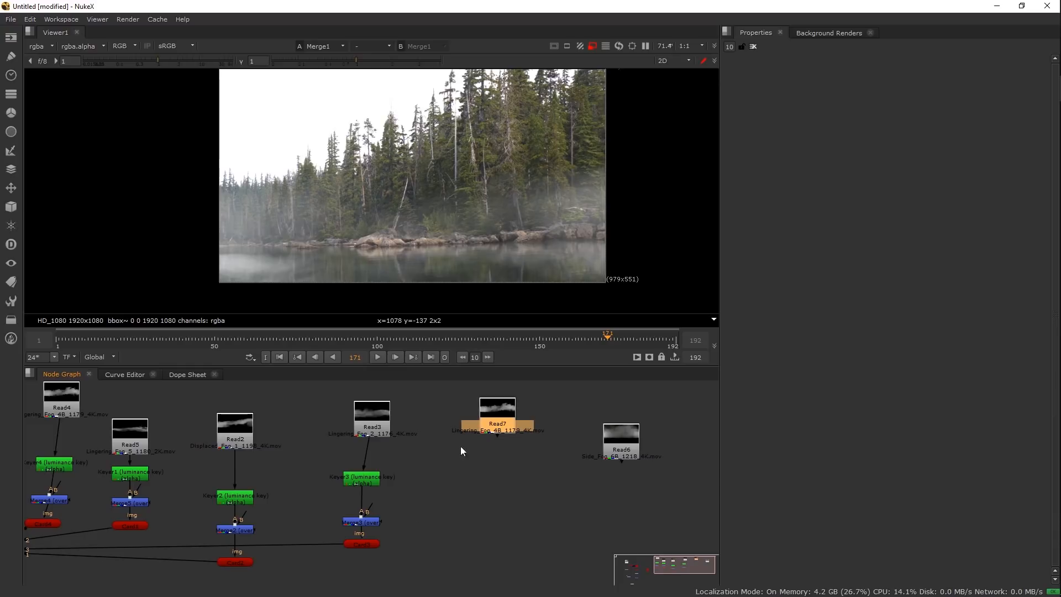
Duplicate the Read3 branch's keyer, merge and card under Read7 and connect the new card to the scene
click(376, 545)
drag(438, 461, 301, 572)
key(ctrl+c)
key(ctrl+v)
click(501, 471)
scroll(594, 525, down, 3)
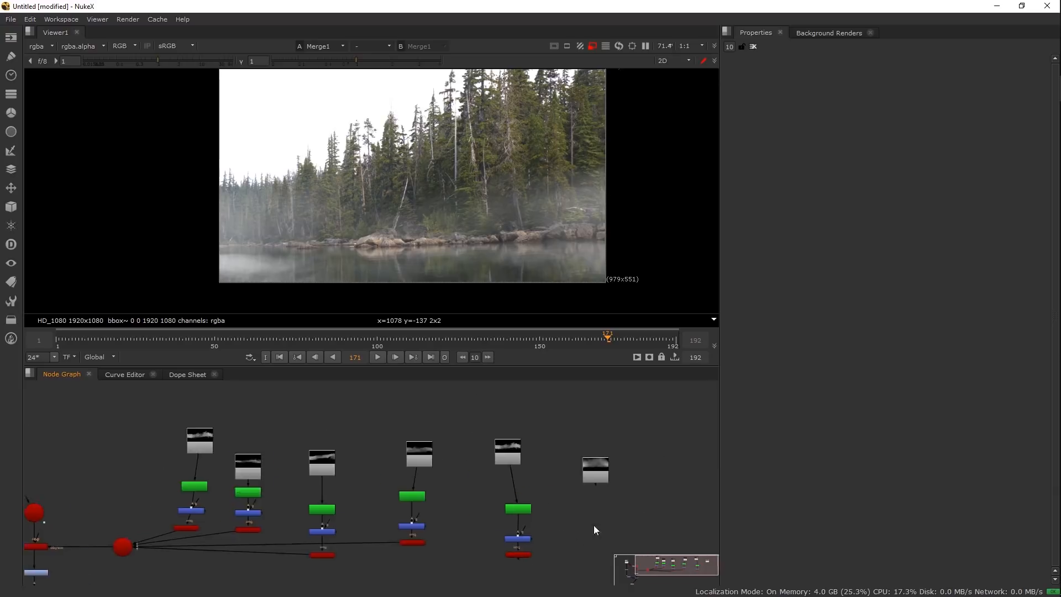
scroll(555, 526, up, 4)
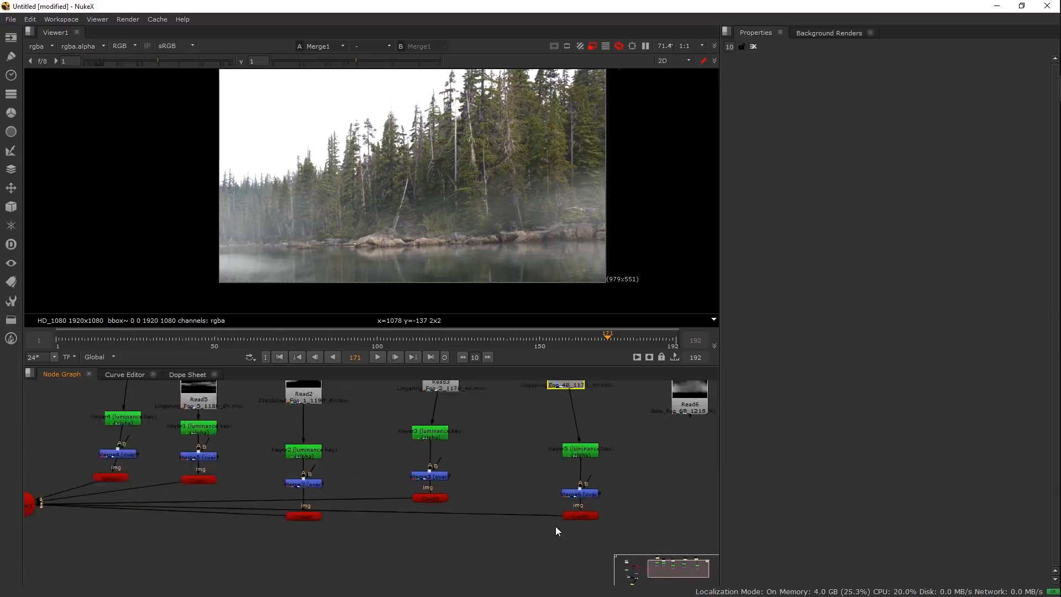
Move Card5 behind the other fog cards, to a translate of about x -0.306, y -0.27, z -1.614
double_click(585, 514)
key(Tab)
drag(454, 219, 327, 210)
drag(248, 200, 195, 198)
key(Tab)
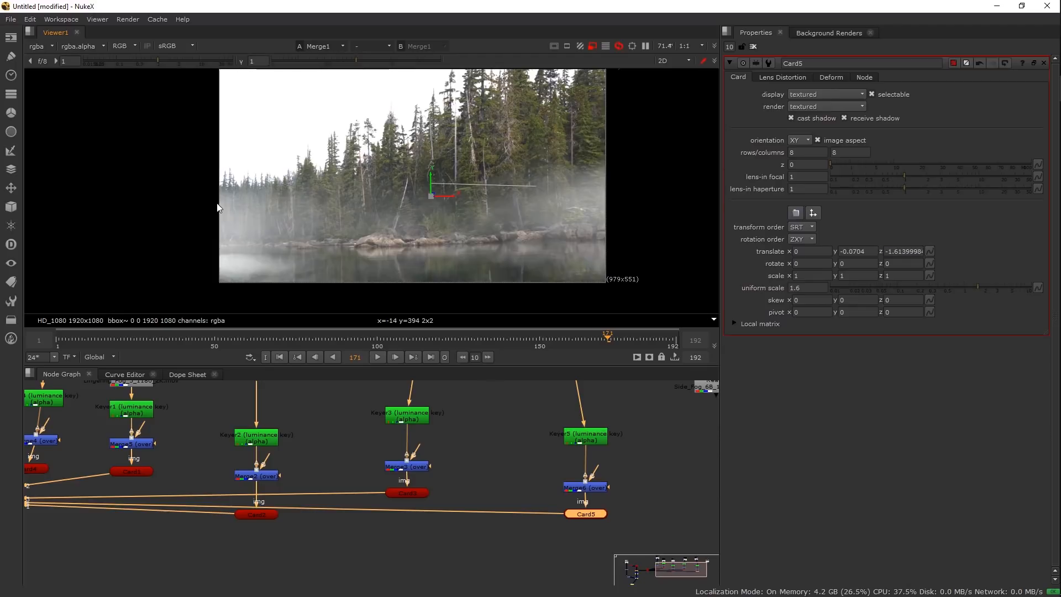
drag(452, 197, 373, 199)
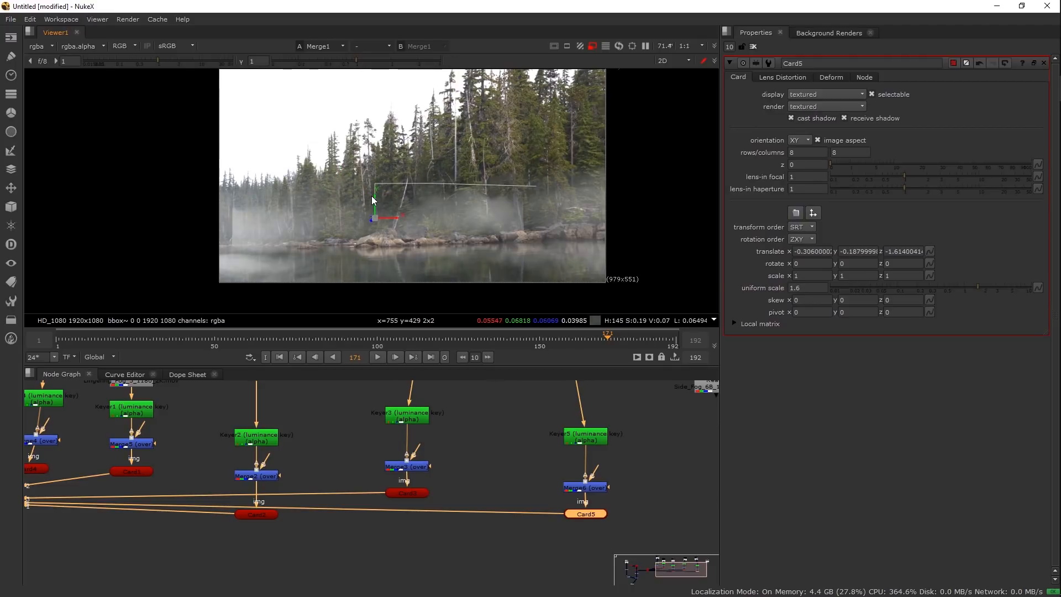
key(Tab)
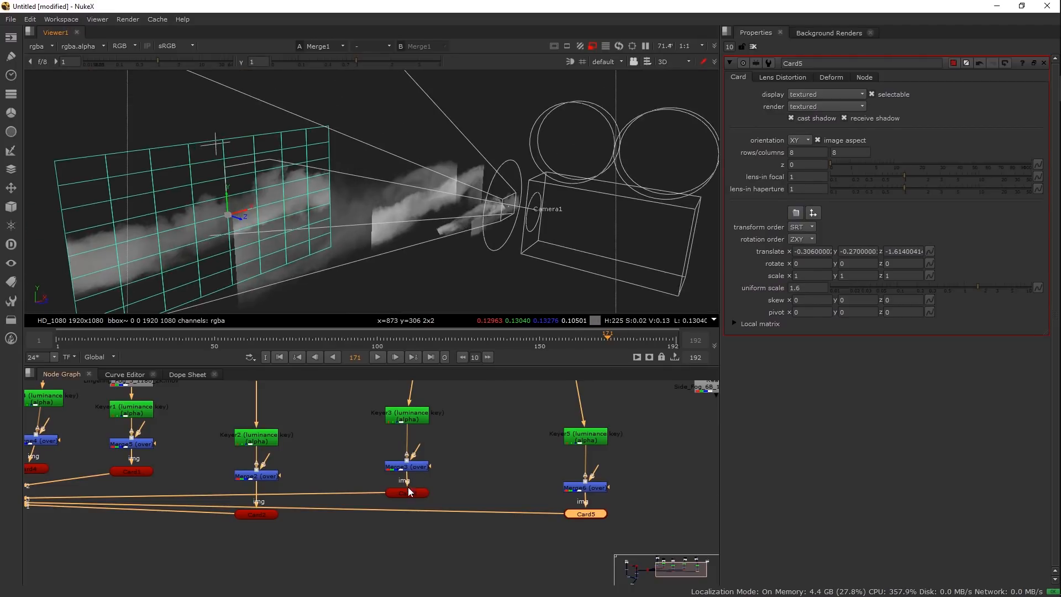
Show Merge6's output in the viewer and reset its mix to 1
click(588, 488)
key(1)
drag(597, 261, 555, 291)
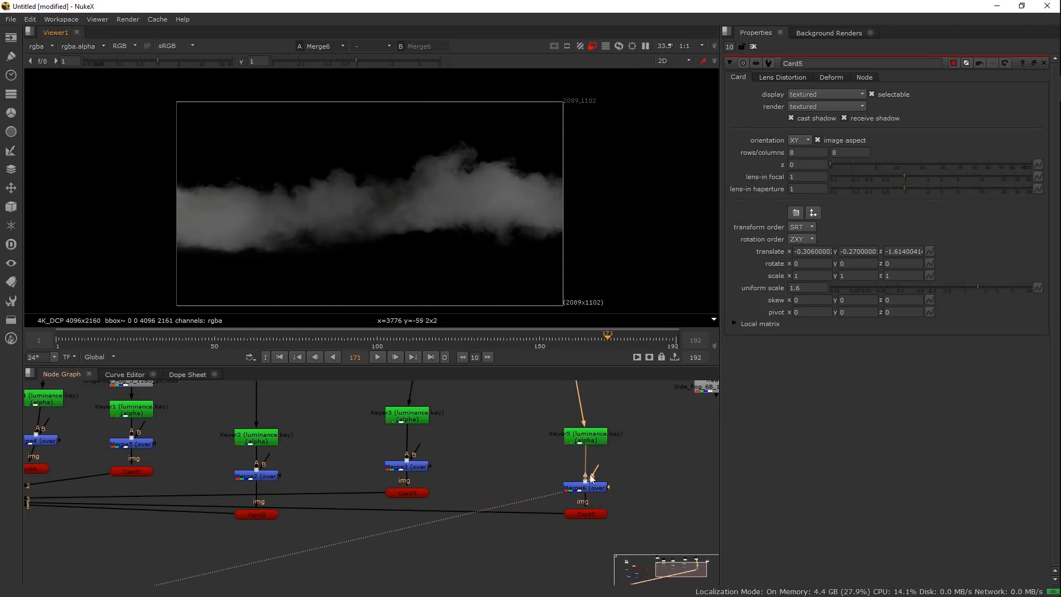
double_click(588, 486)
ctrl+click(939, 200)
drag(445, 194, 451, 202)
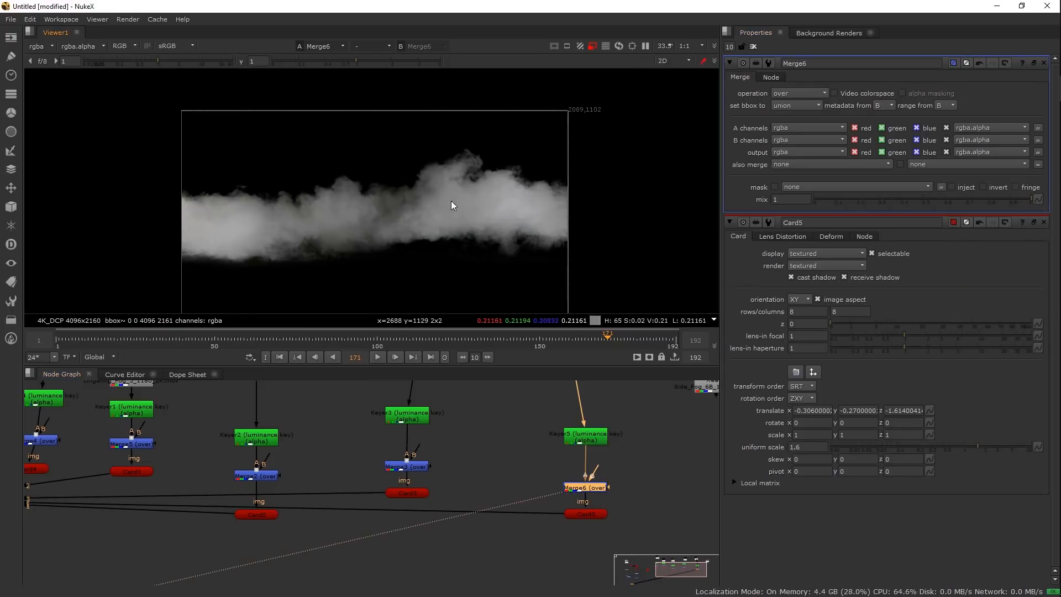
scroll(404, 177, up, 1)
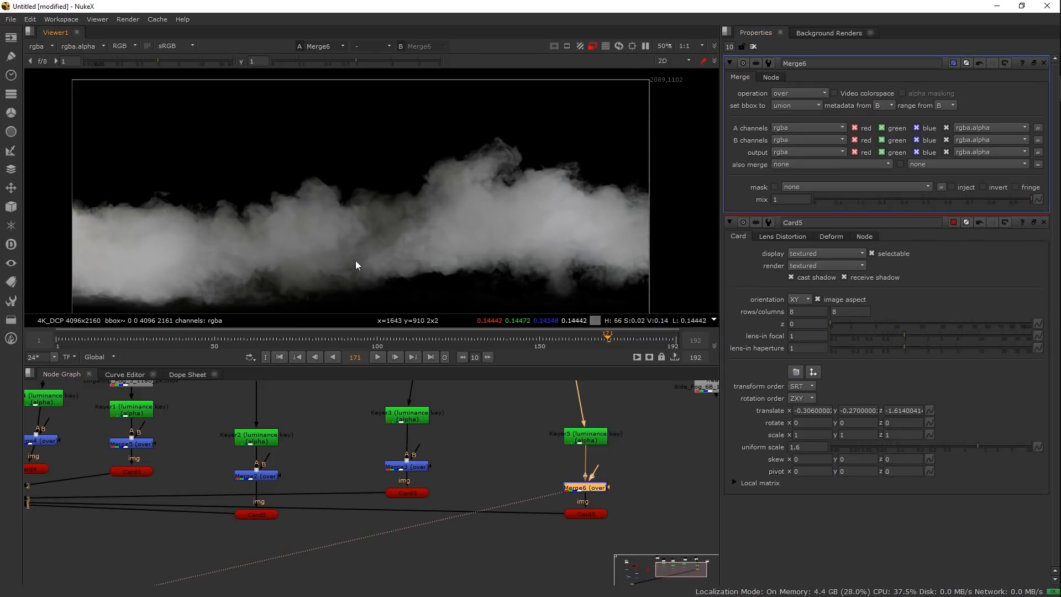
Space out Keyer5 and Merge6 above Card5 in the node graph and inspect the fog card in the 3D view
drag(157, 114, 555, 252)
drag(486, 500, 385, 528)
drag(494, 460, 494, 435)
drag(489, 519, 489, 482)
key(Tab)
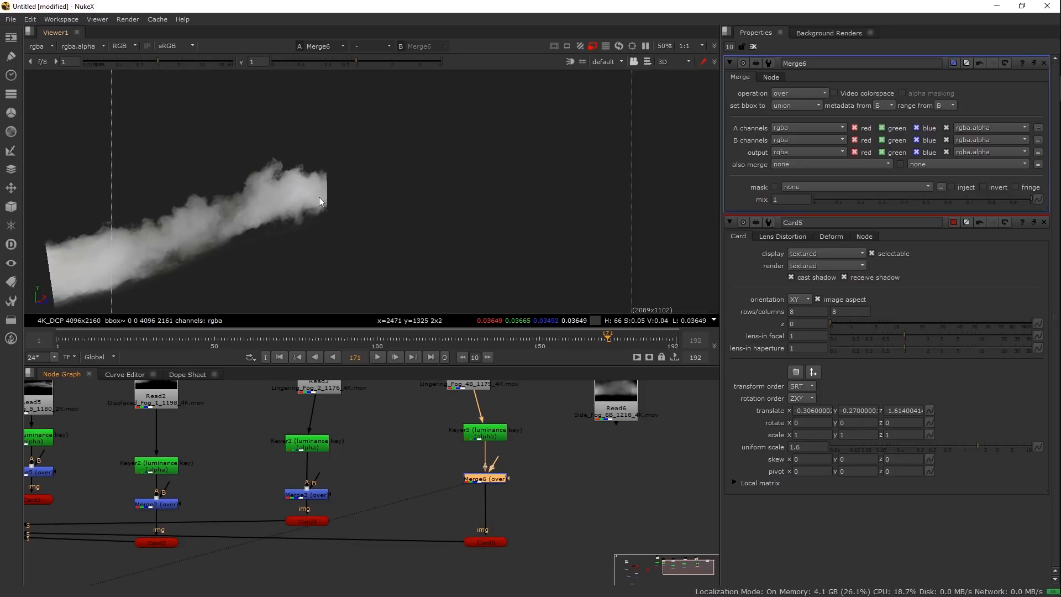
drag(320, 196, 339, 183)
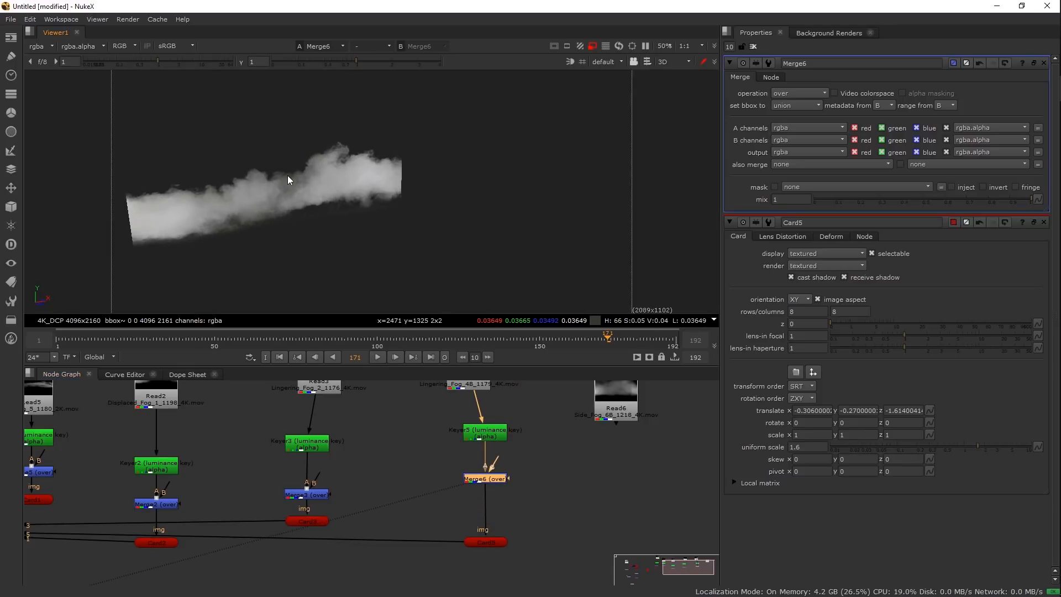
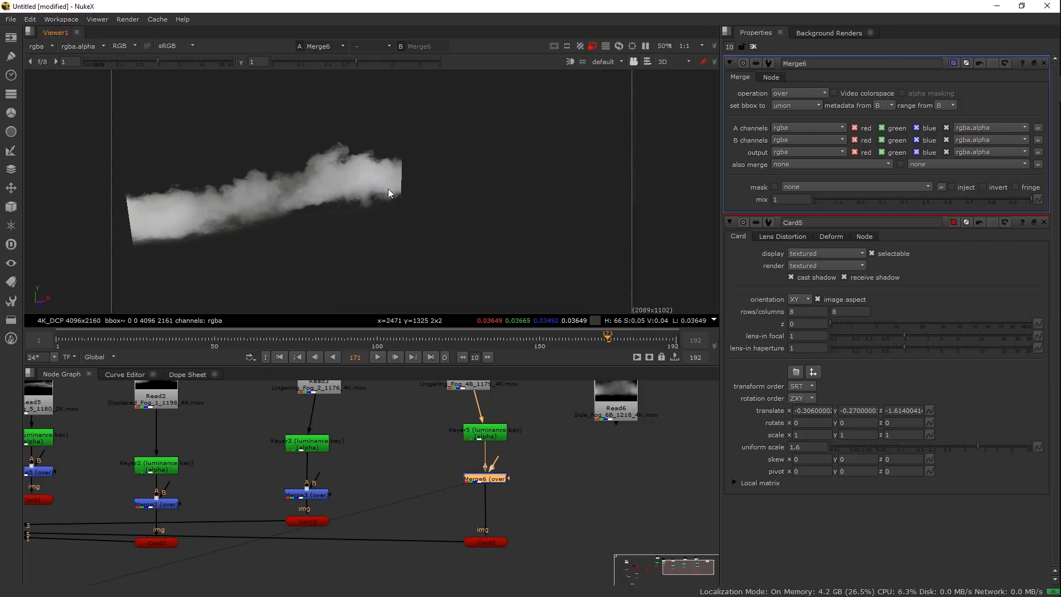
Shift Merge6 closer to Keyer5 and insert a new Merge node between Merge6 and Card5
click(506, 492)
drag(498, 483, 496, 472)
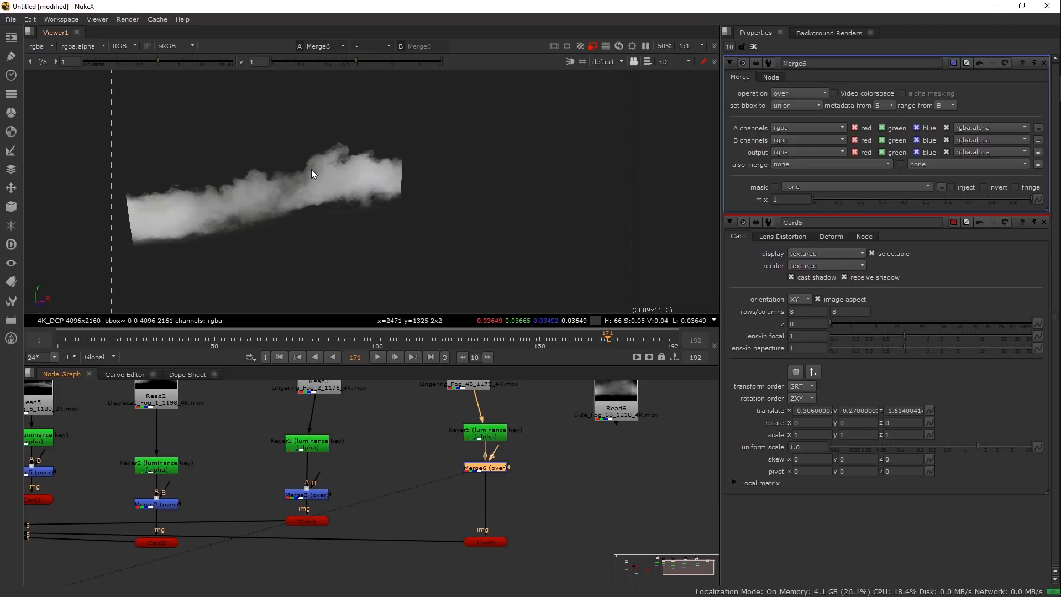
click(528, 503)
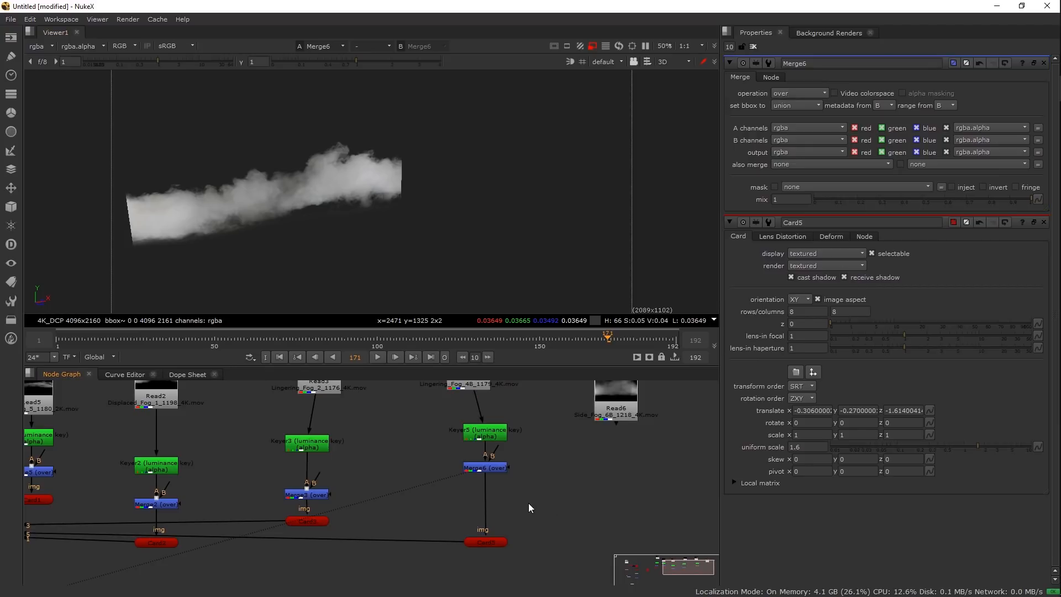
key(m)
drag(518, 498, 489, 509)
Add a Constant node, connect it to Merge7, and swap that merge's A and B inputs
click(564, 487)
key(Tab)
text(const)
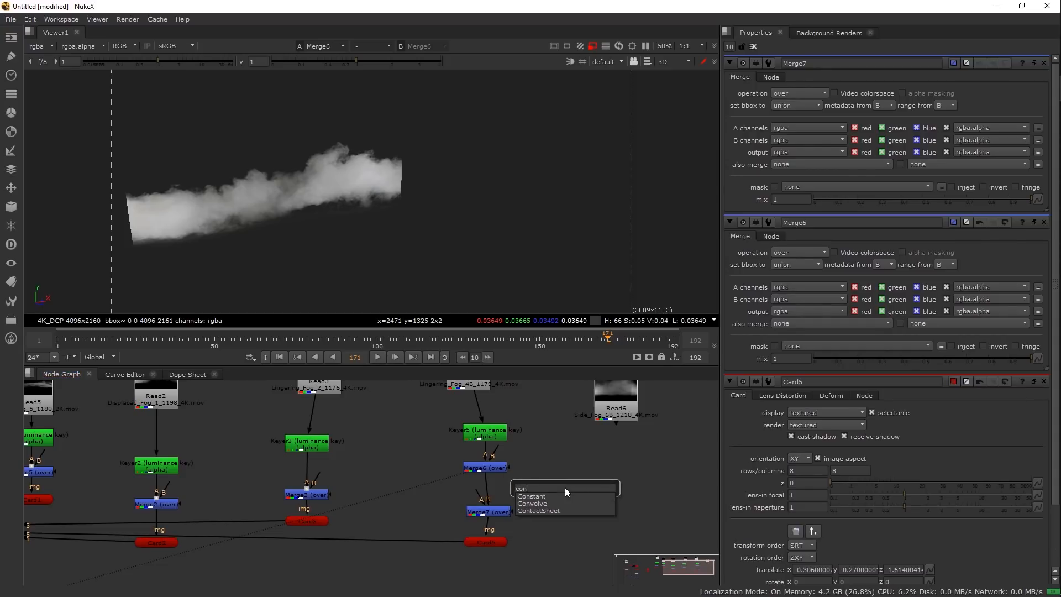
key(Return)
drag(479, 493, 568, 460)
click(492, 512)
key(shift+x)
drag(495, 511, 491, 502)
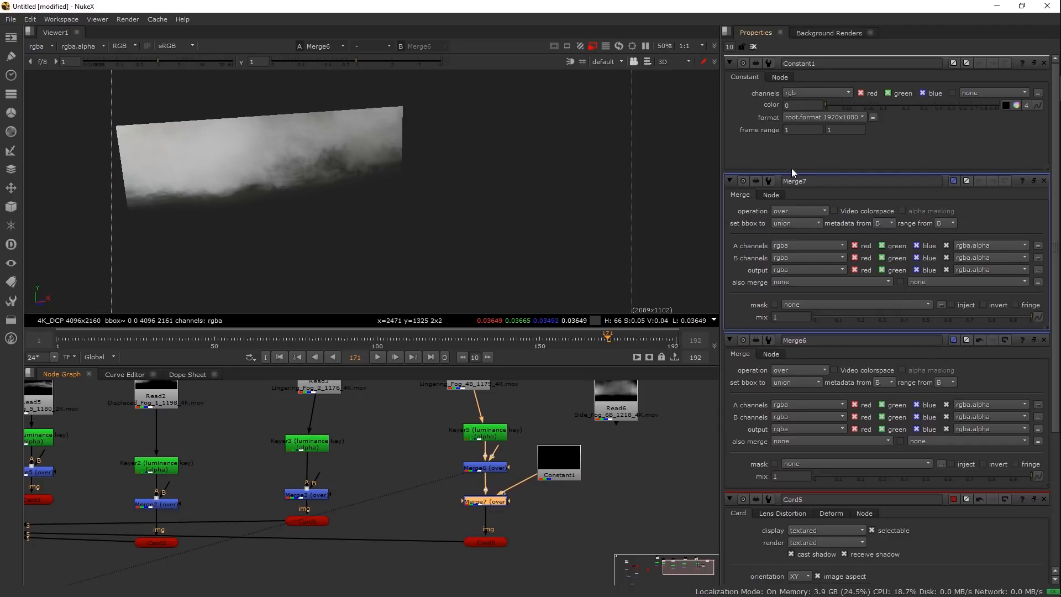
Set Constant1's format to UHD_4K 3840x2160 and move the node closer to the Read7 fog branch
click(824, 117)
click(834, 211)
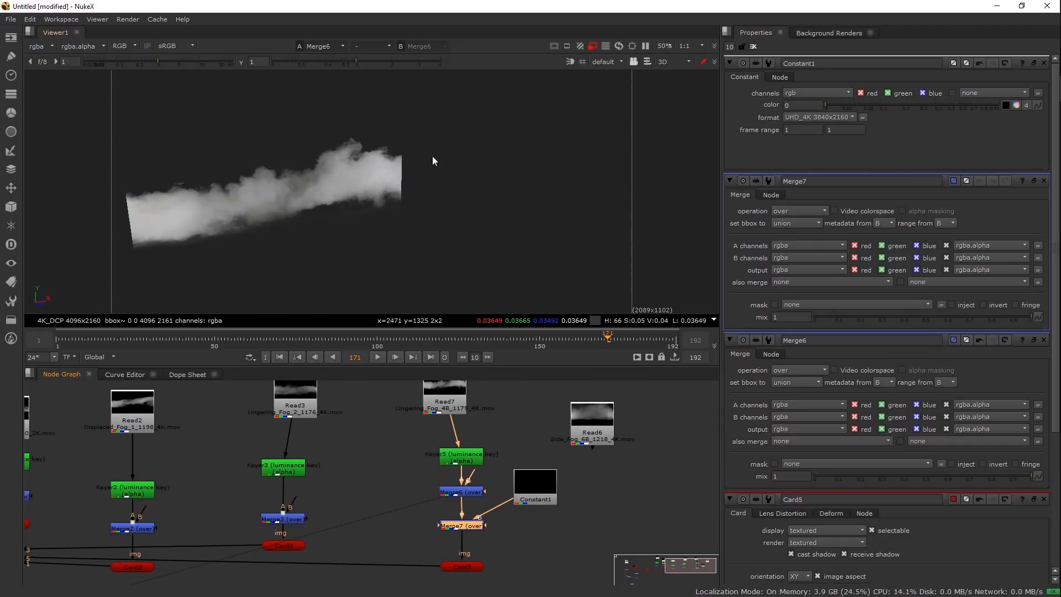
click(459, 396)
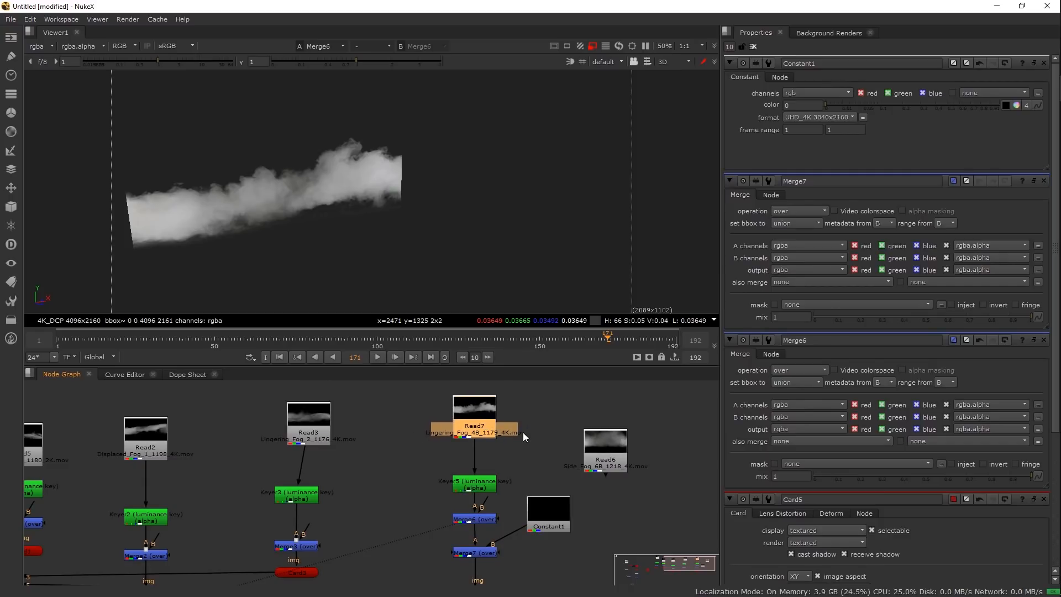
drag(554, 527, 546, 499)
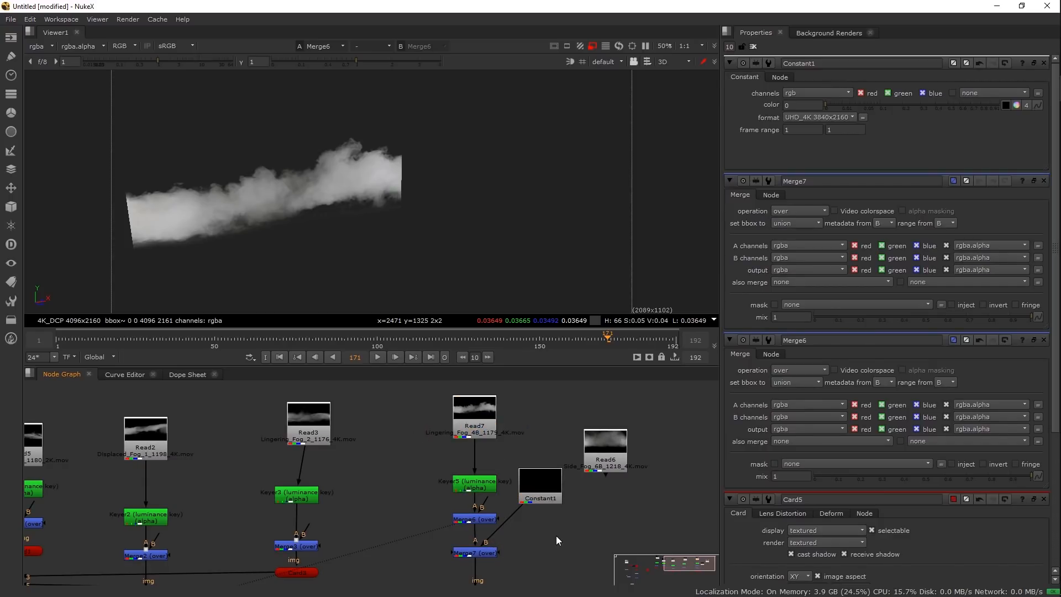
Add a Roto node, connect it to Merge7's mask input, and show Merge7's output in the viewer
key(o)
drag(534, 544, 529, 543)
key(1)
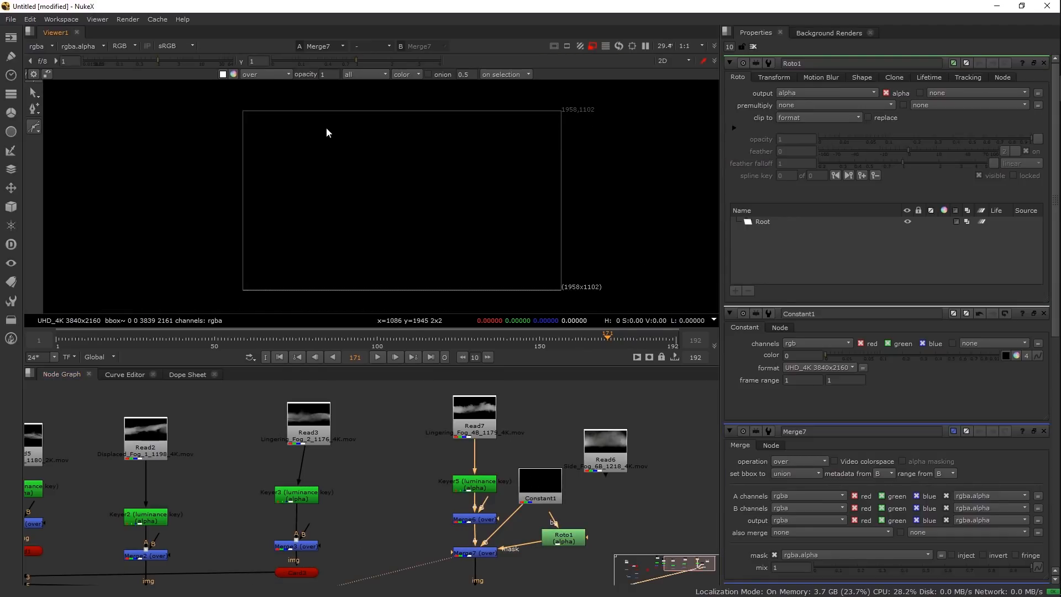
Draw a closed Bezier mask around the fog in Roto1 and set its clip to option to no clip
drag(317, 121, 289, 133)
drag(266, 229, 276, 261)
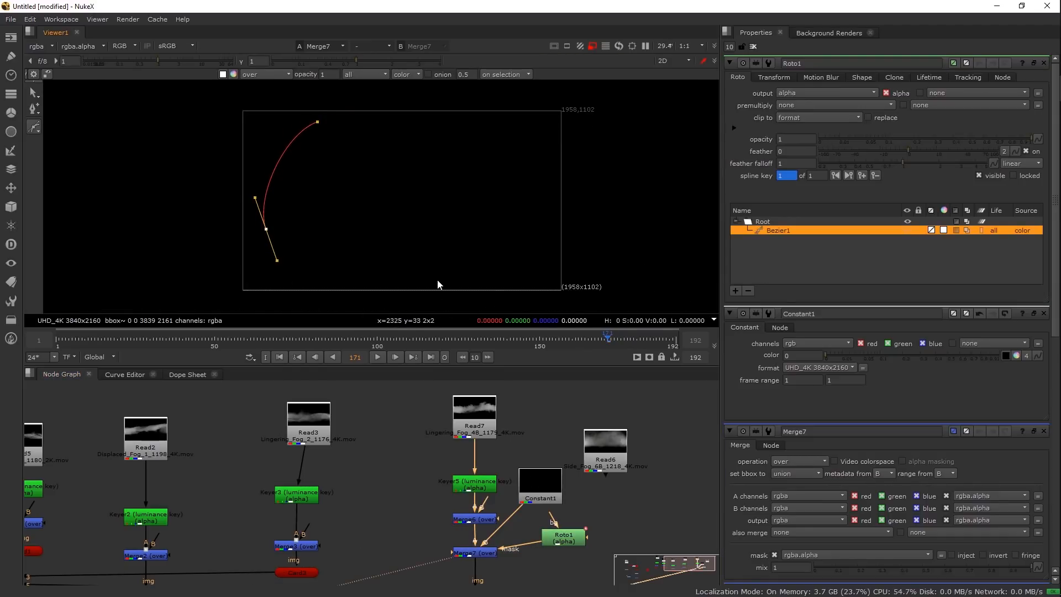
drag(398, 288, 438, 288)
drag(530, 263, 533, 228)
mouse_move(502, 127)
mouse_down()
mouse_move(473, 115)
mouse_move(495, 113)
mouse_up()
click(320, 104)
ctrl+alt+click(395, 102)
click(818, 117)
click(820, 97)
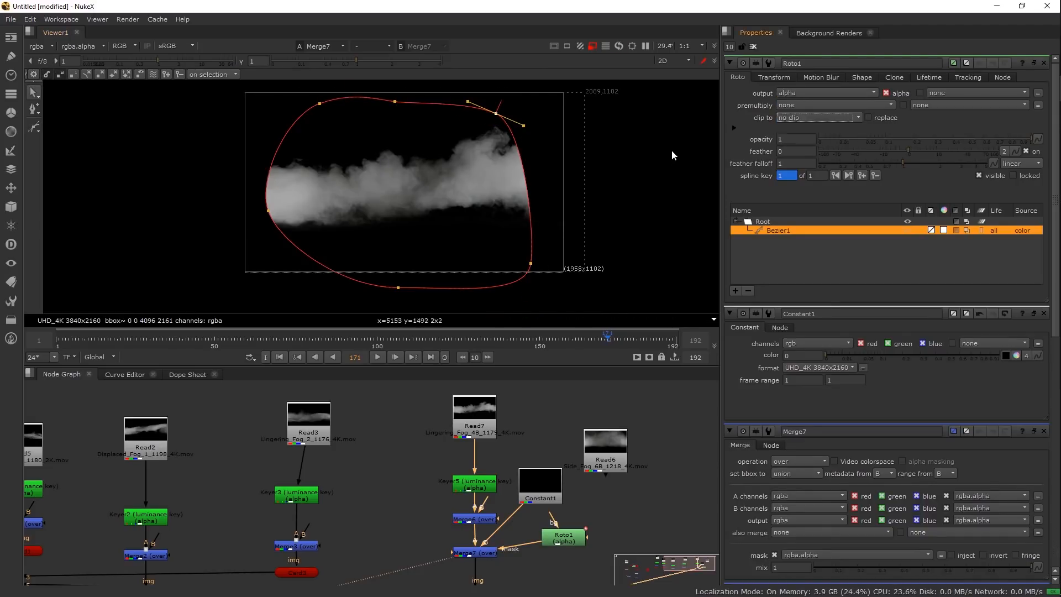
Pull the mask's lower-right point inward and set the Roto1 shape's feather to -500
drag(531, 263, 503, 251)
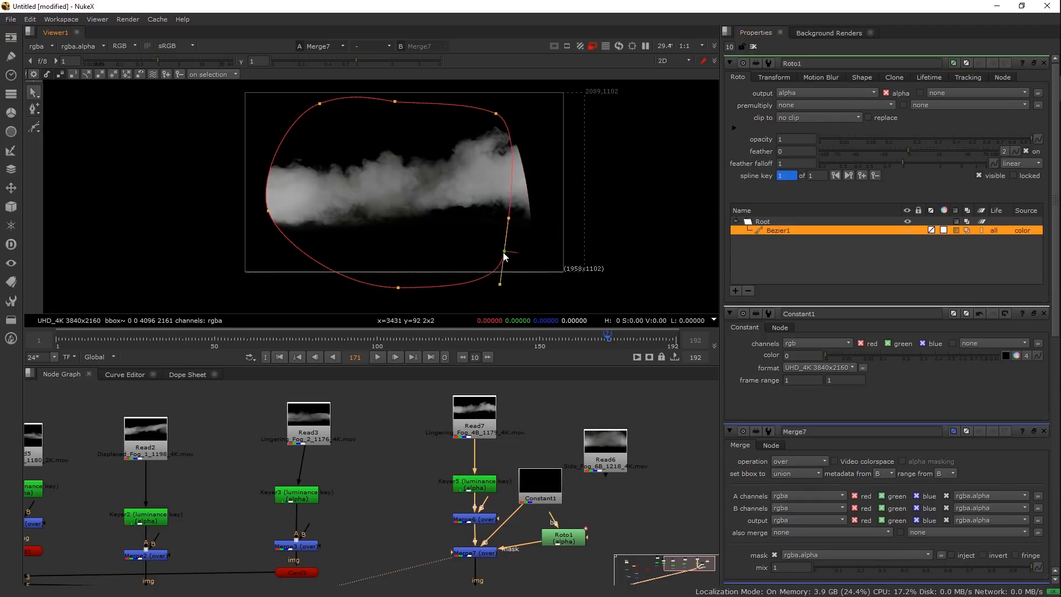
drag(869, 152, 661, 174)
drag(804, 152, 694, 153)
text(-500)
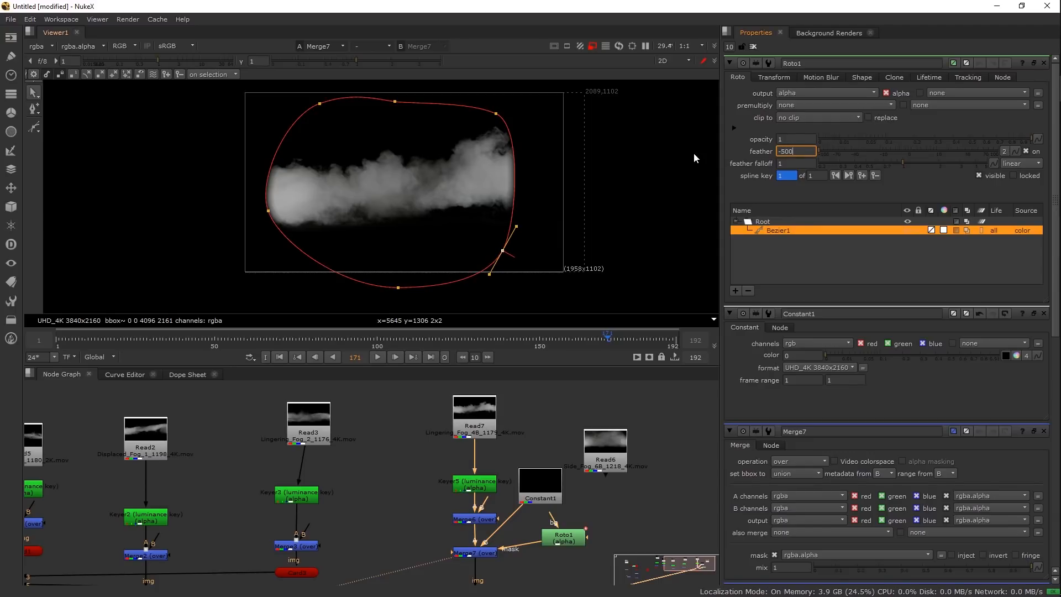
key(Return)
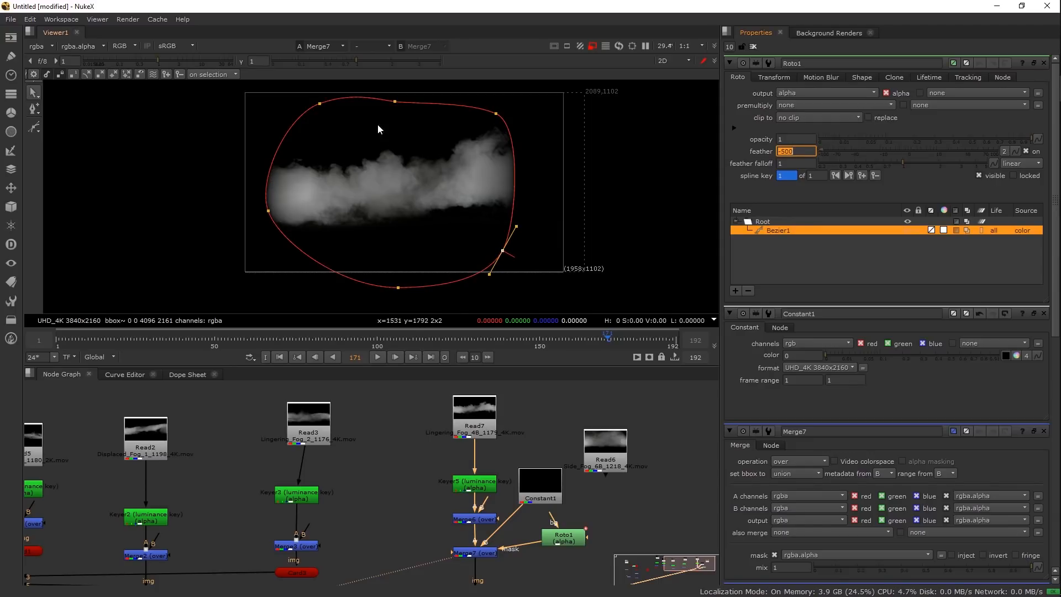
Reshape the Roto1 mask by adjusting its corner and bottom points around the fog, then close all node properties
drag(319, 105, 320, 108)
drag(497, 114, 536, 135)
drag(502, 250, 514, 243)
drag(396, 288, 381, 267)
drag(383, 208, 381, 218)
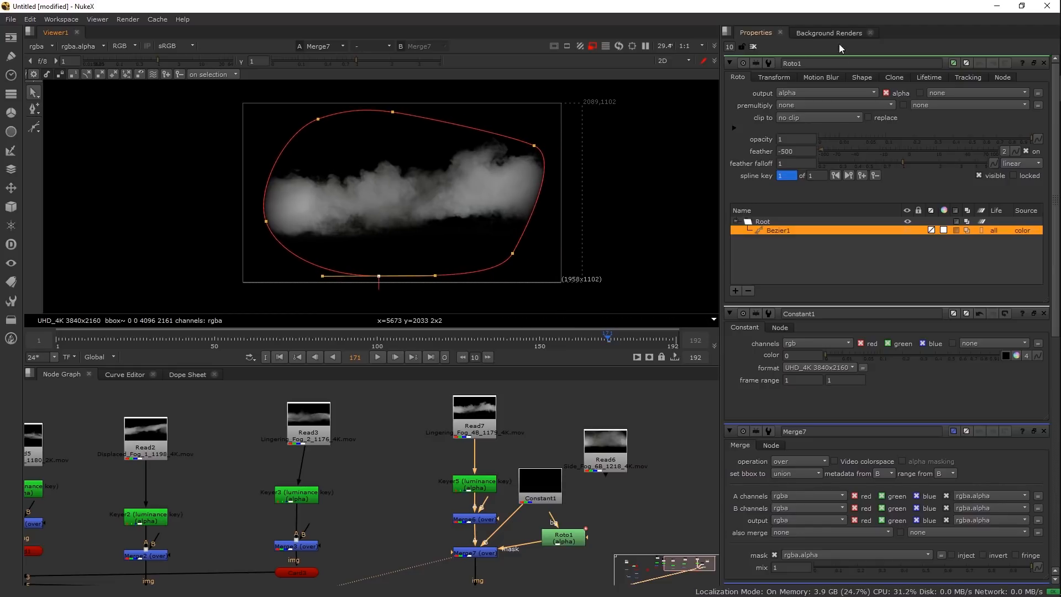
drag(790, 152, 656, 161)
click(753, 47)
Switch the viewer to the ScanlineRender and then to Merge1's final composite
scroll(470, 462, down, 3)
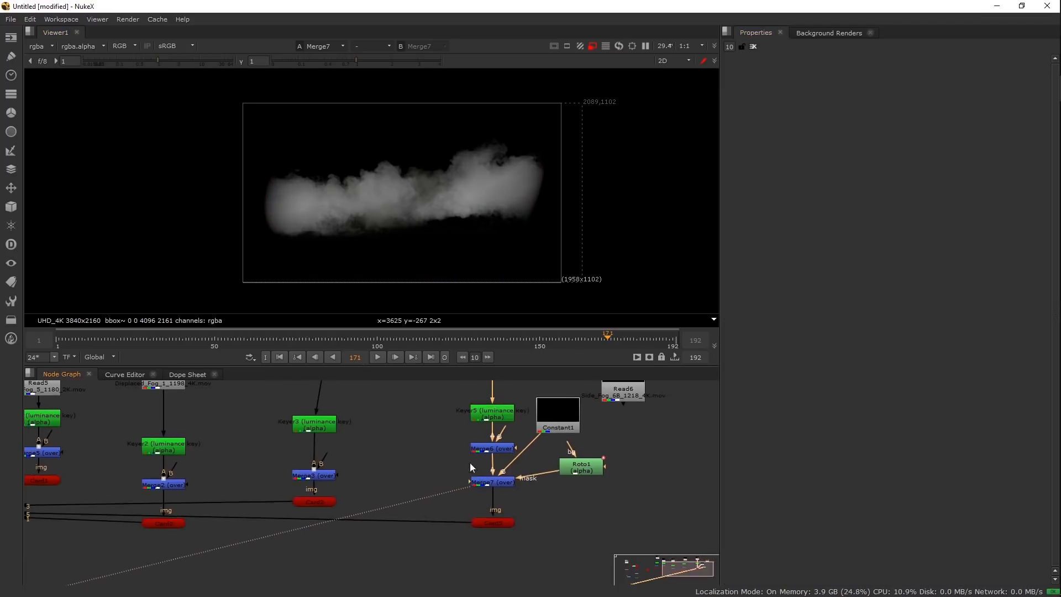
click(69, 469)
key(1)
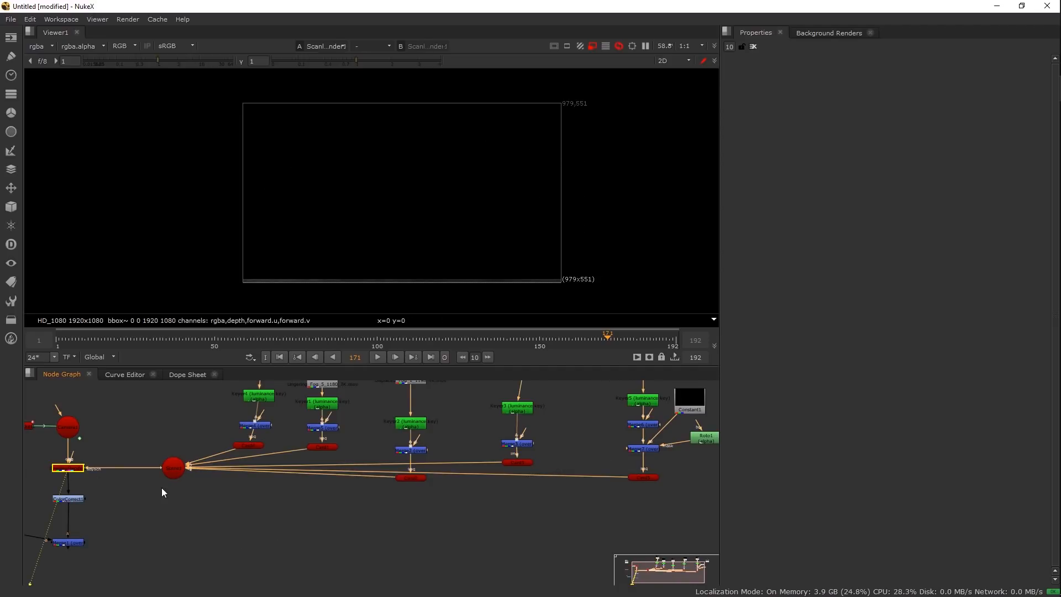
click(79, 543)
key(1)
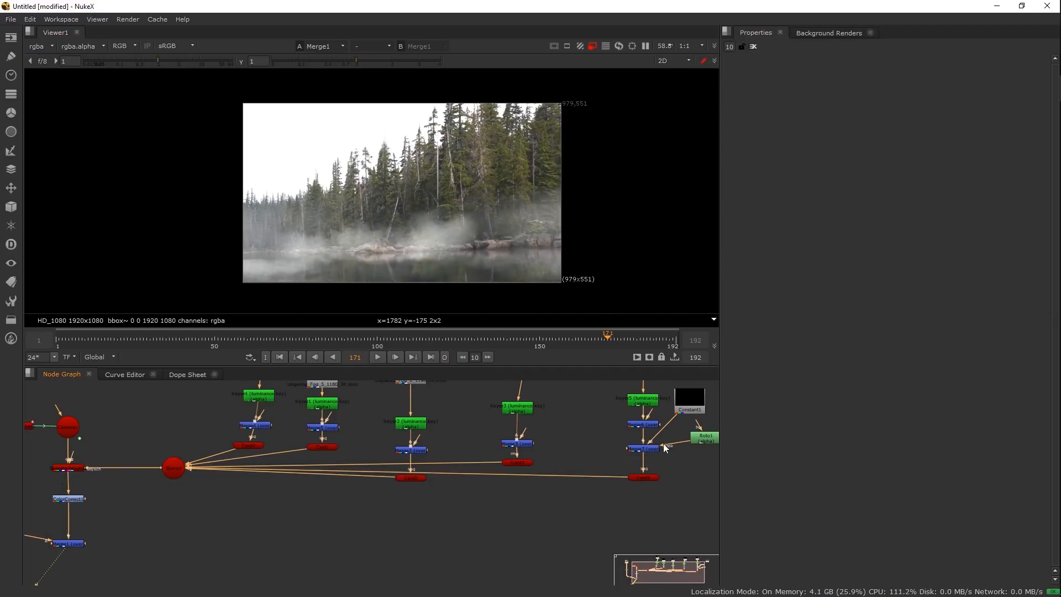
Reposition Card5 using the 3D and camera views and set its uniform scale to about 0.98
drag(663, 444, 548, 472)
click(524, 501)
double_click(524, 501)
key(Tab)
drag(450, 197, 387, 180)
drag(978, 288, 957, 287)
key(Tab)
drag(373, 221, 372, 213)
click(963, 287)
Nudge Card5 upward to about y -0.223 so the fog sits behind the shoreline rocks
scroll(387, 204, up, 2)
drag(367, 214, 368, 215)
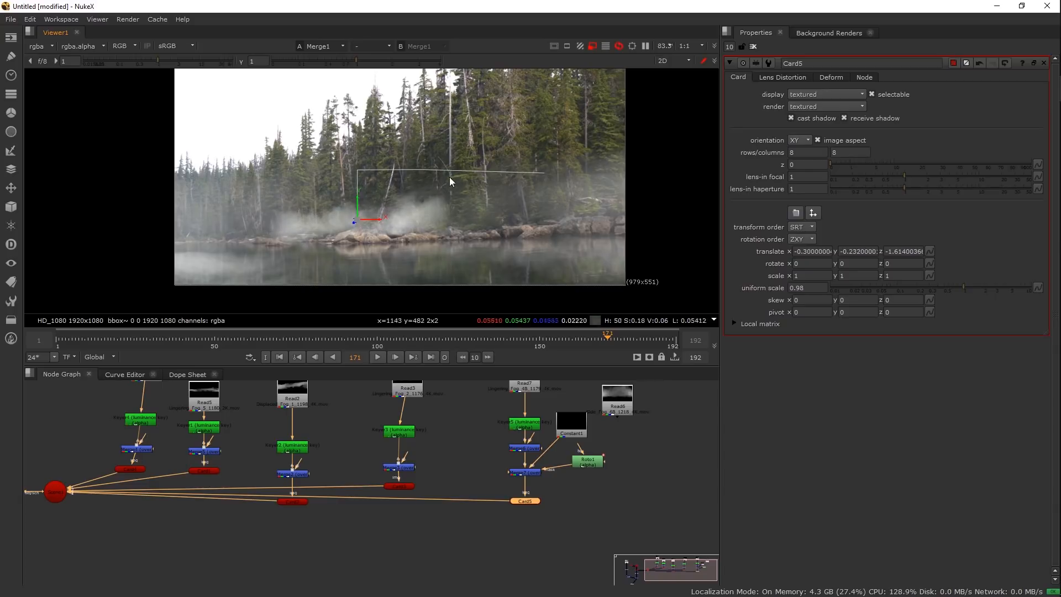
drag(474, 152, 460, 178)
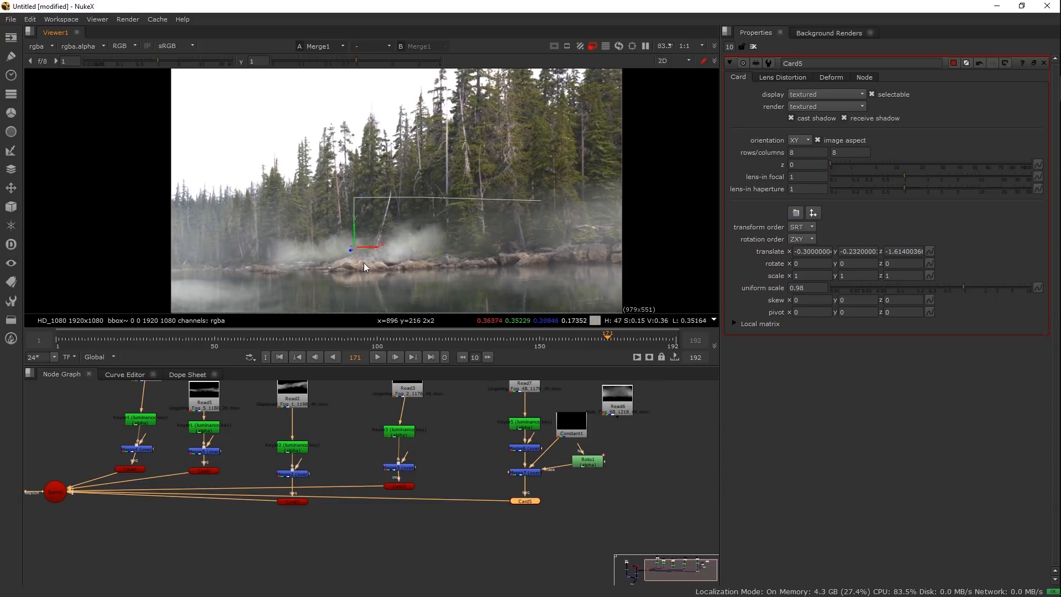
scroll(377, 274, up, 1)
scroll(377, 273, up, 3)
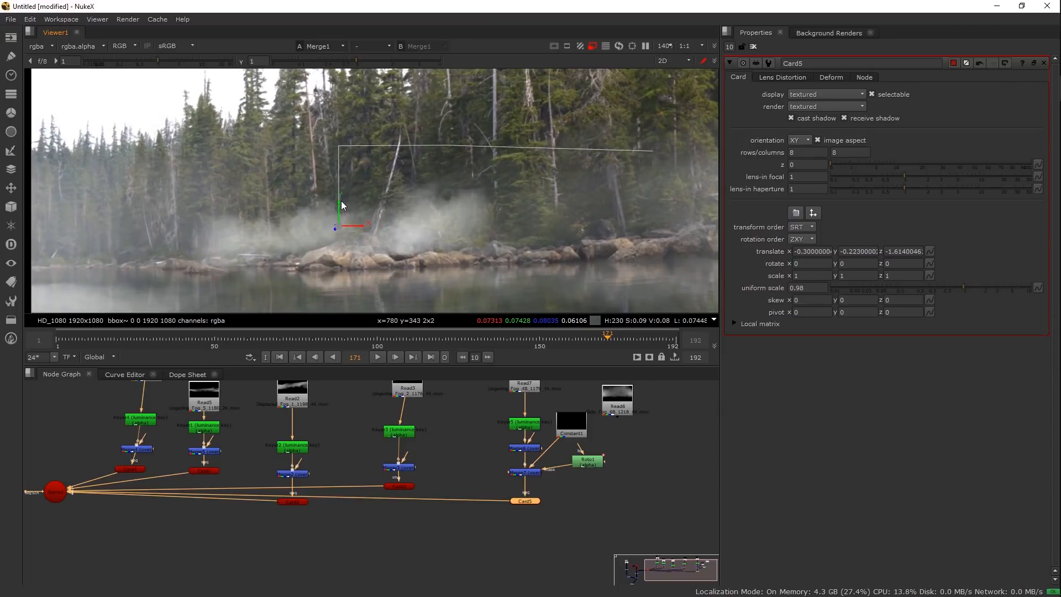
Close the open node properties and lower Merge6's mix to about 0.495
drag(388, 496, 382, 509)
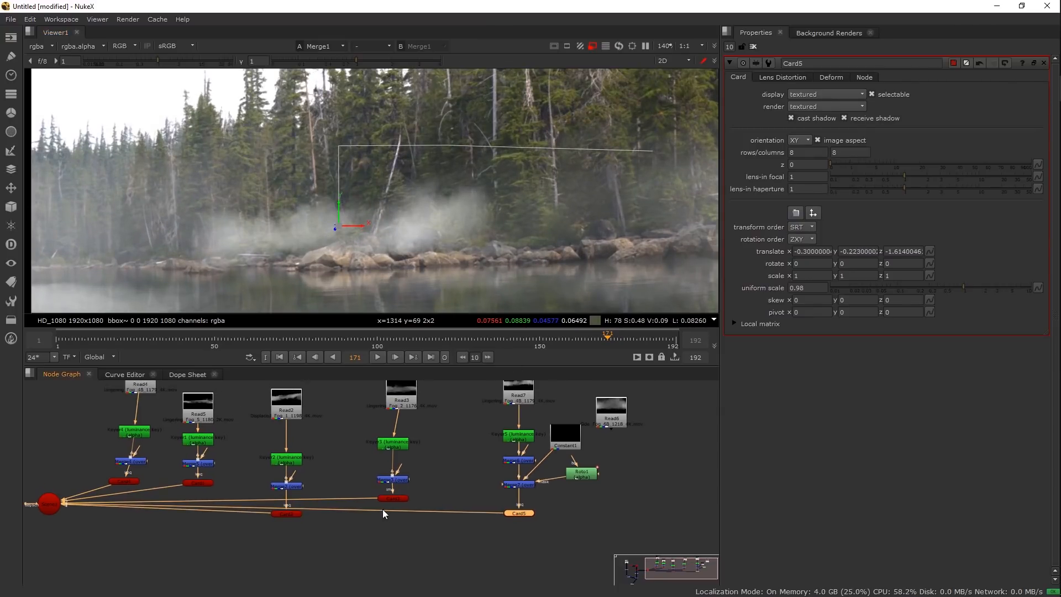
click(527, 485)
click(753, 47)
double_click(512, 459)
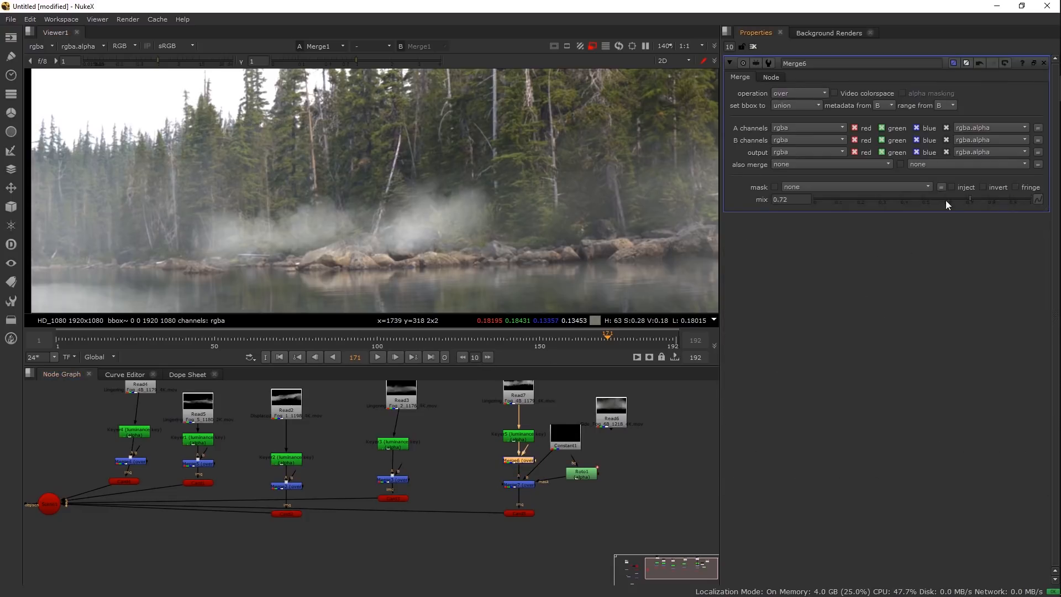
drag(933, 199, 921, 200)
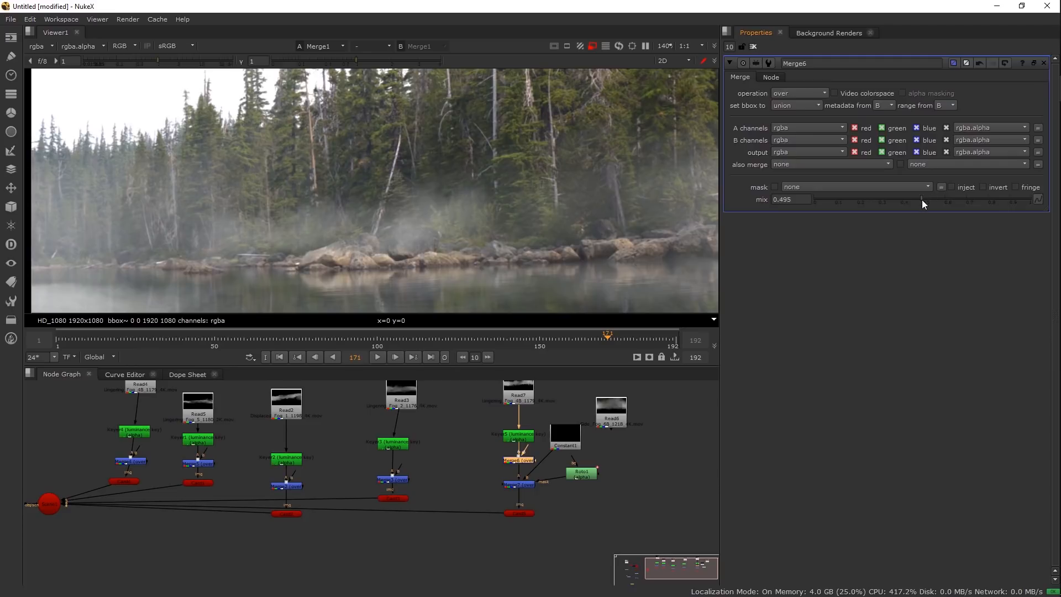
Move Read6 aside, duplicate the whole Read7 fog branch down to its card, and place the copy beside the original
scroll(552, 211, down, 2)
scroll(677, 257, down, 1)
scroll(578, 234, down, 1)
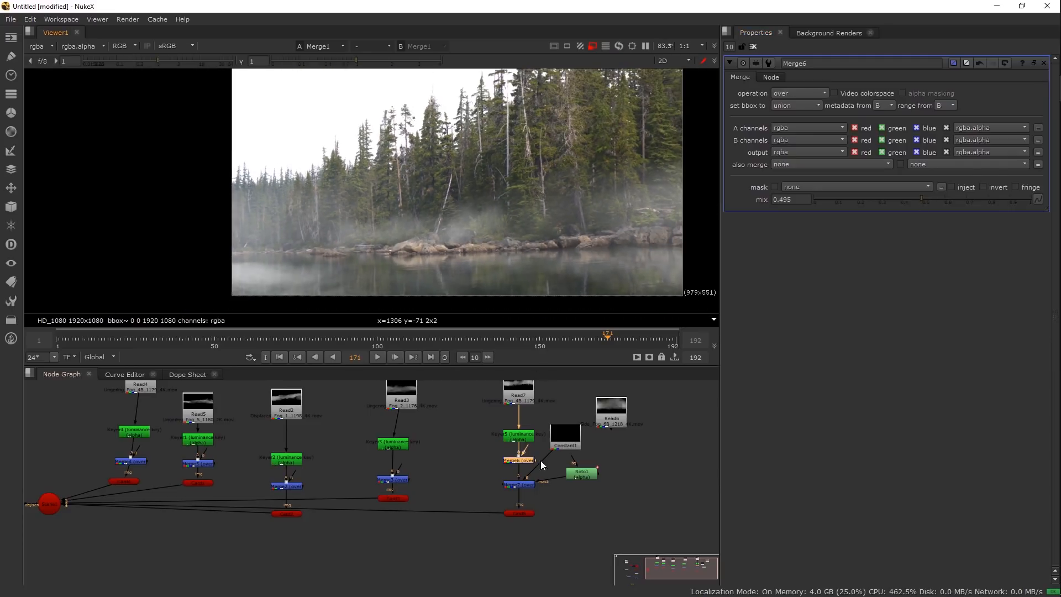
drag(541, 462, 428, 502)
drag(504, 455, 731, 410)
drag(561, 399, 327, 578)
key(ctrl+c)
click(541, 440)
key(ctrl+v)
drag(523, 418, 597, 484)
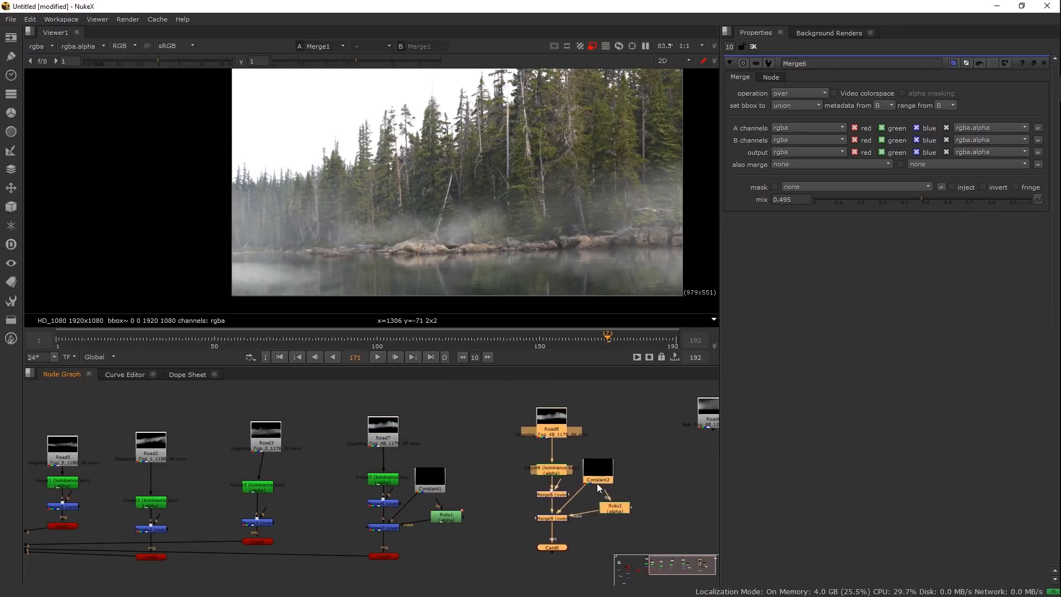
Connect the duplicated Card6 to the Scene node
drag(549, 555, 65, 547)
scroll(284, 231, up, 2)
drag(443, 498, 183, 525)
drag(517, 470, 419, 452)
Set Read8's frame mode to offset with a value of 600
double_click(347, 444)
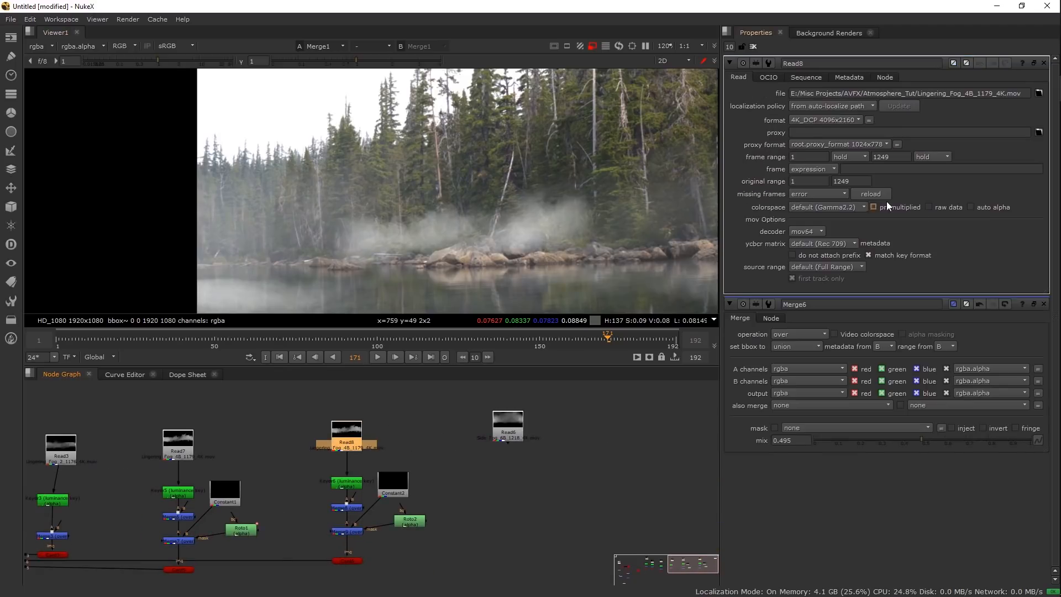
click(811, 190)
click(850, 169)
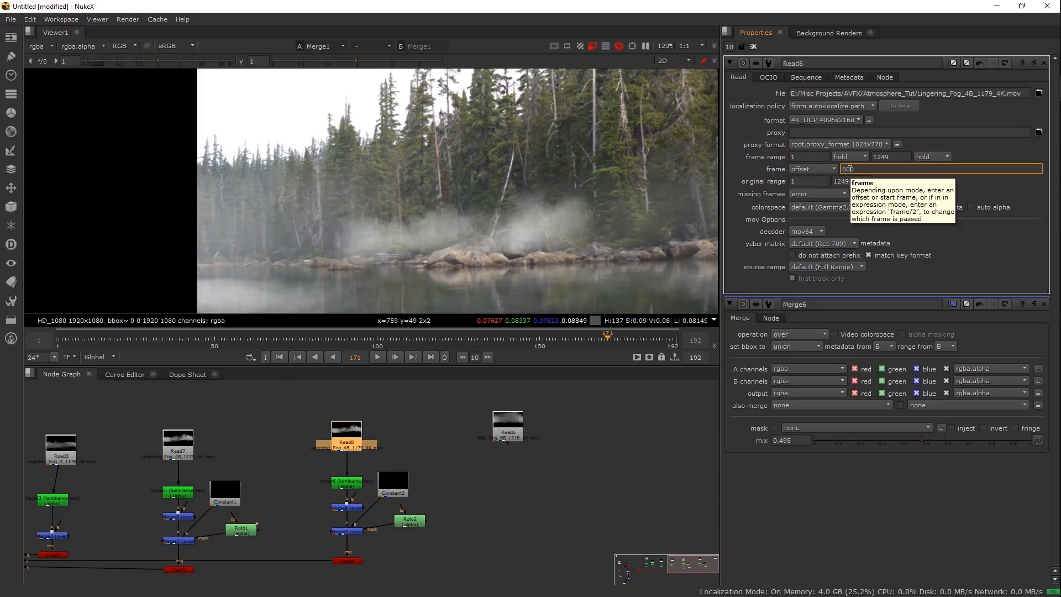
Push Card6 back behind the other fog cards in the 3D view to about x -0.47, z -2.634
drag(344, 558, 371, 546)
click(373, 554)
double_click(374, 548)
key(Tab)
drag(230, 158, 60, 217)
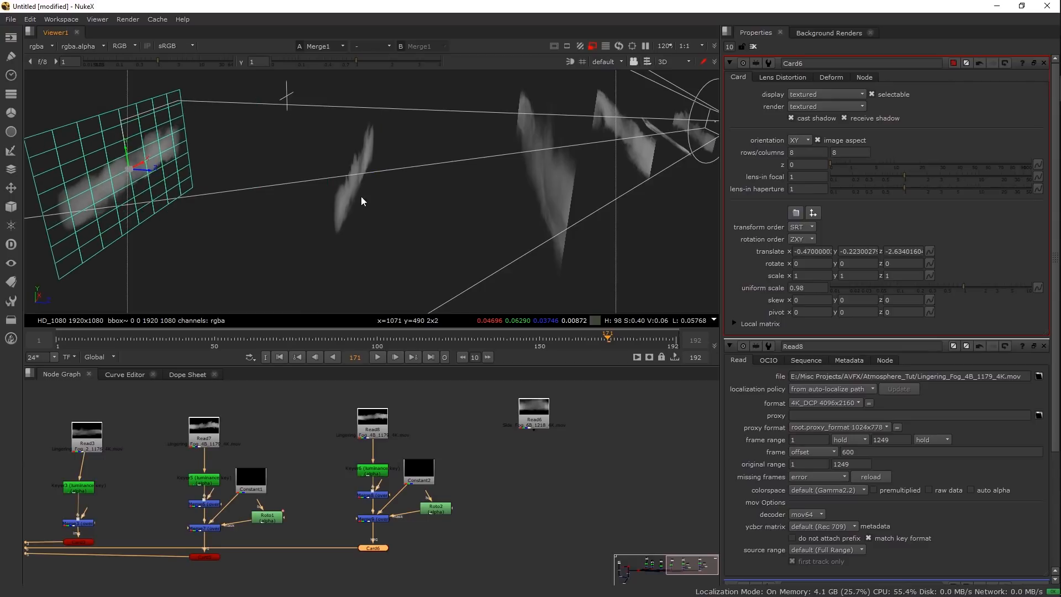
Move Card6 over the far shoreline and slightly deeper, to about x -1.186, y -0.448, z -2.66
key(Tab)
drag(449, 216, 325, 242)
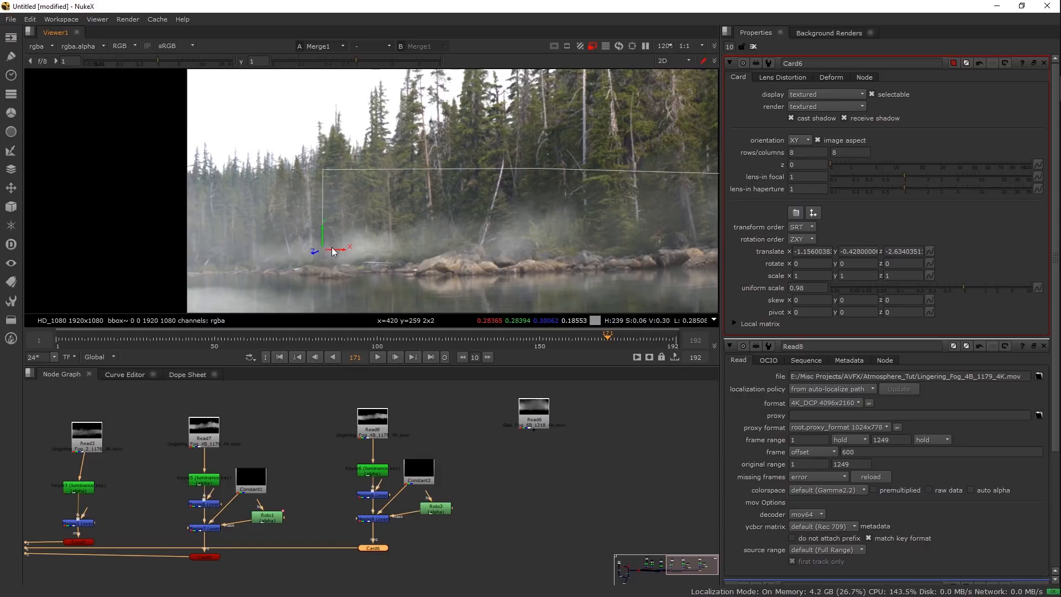
drag(324, 229, 333, 254)
key(Tab)
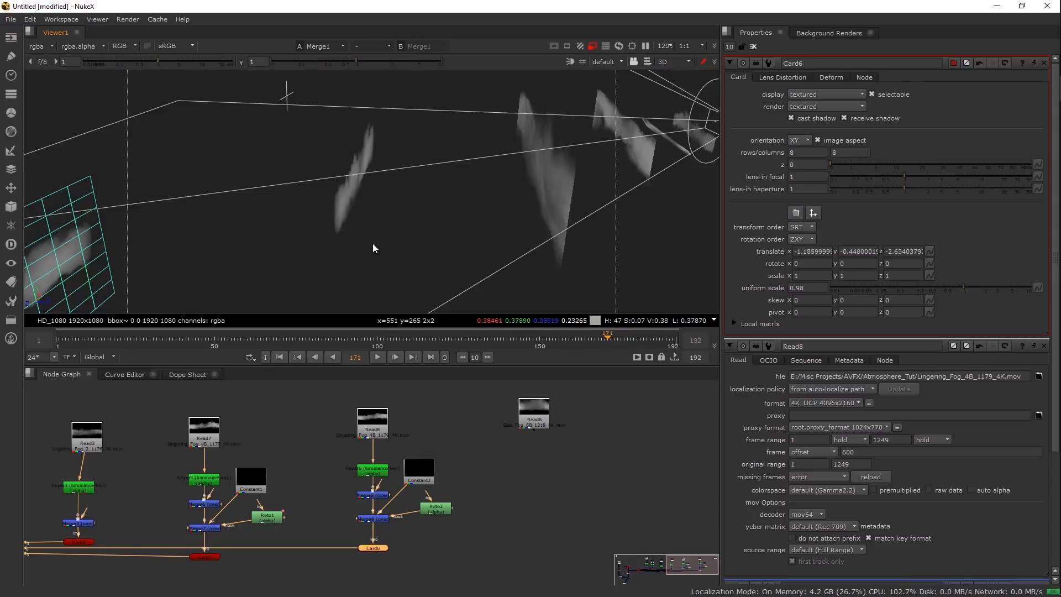
scroll(260, 204, down, 5)
drag(253, 223, 256, 220)
key(Tab)
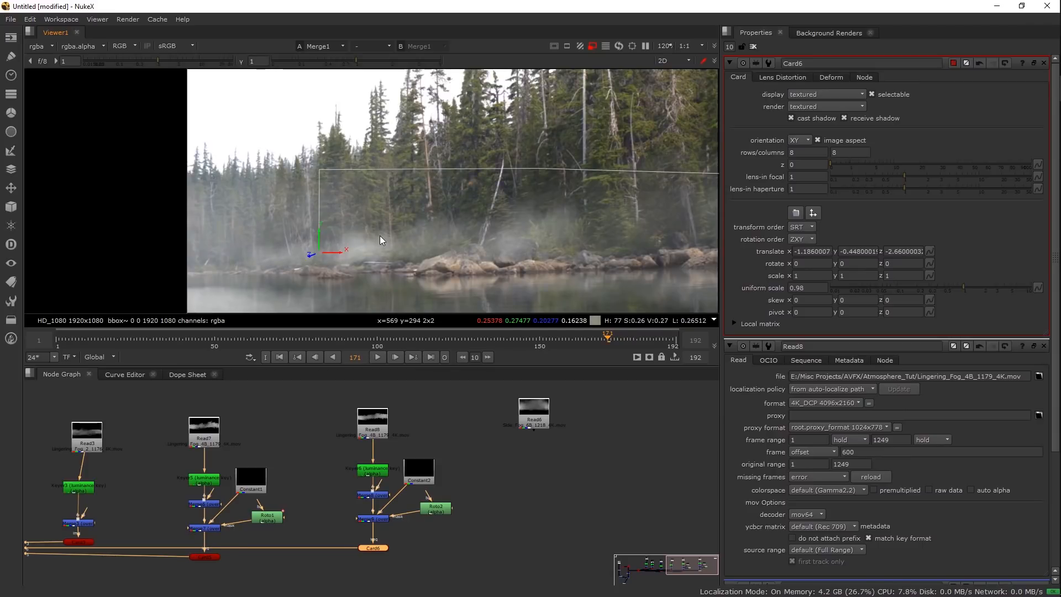
Raise Read8 in the node graph and insert a Transform node directly below it
drag(515, 415, 463, 428)
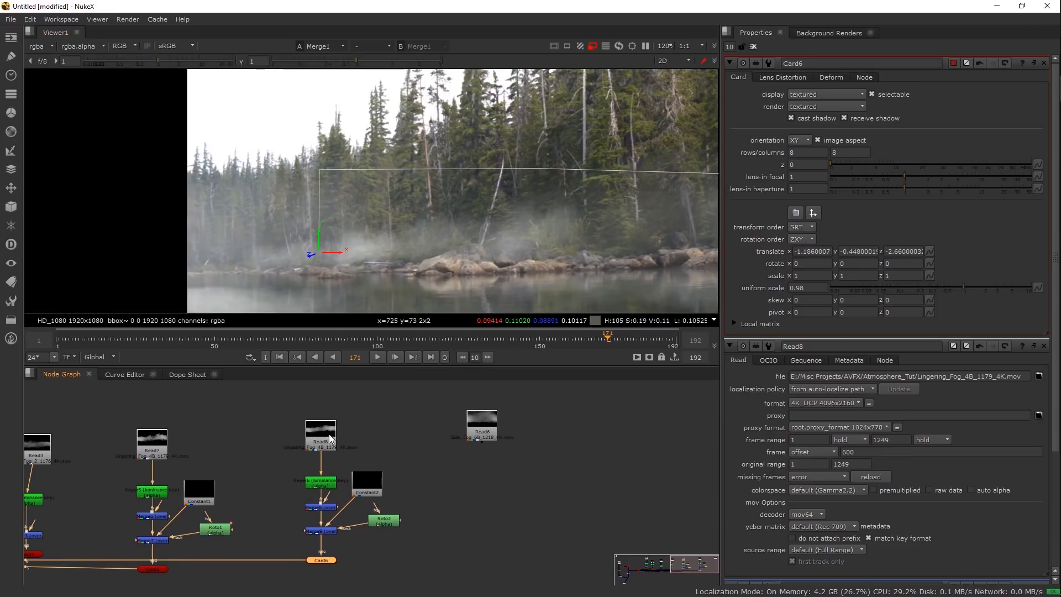
drag(330, 439, 328, 425)
key(Tab)
text(transform)
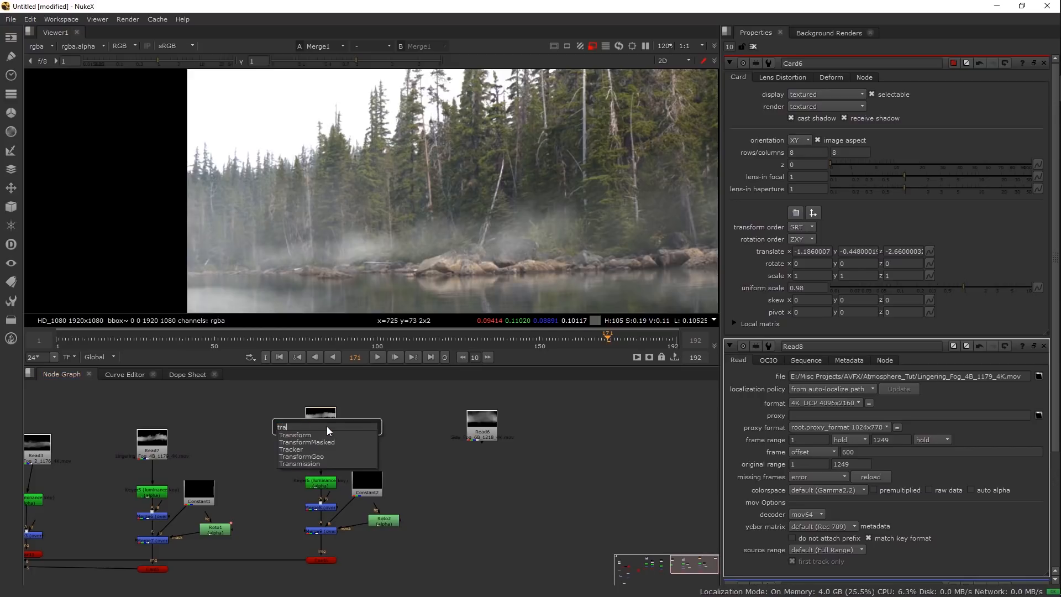
key(Return)
Mirror the fog with Transform1's scale width at -1, rotate it about 5.77, translate it to 20, -40, and check the composite
scroll(318, 259, up, 1)
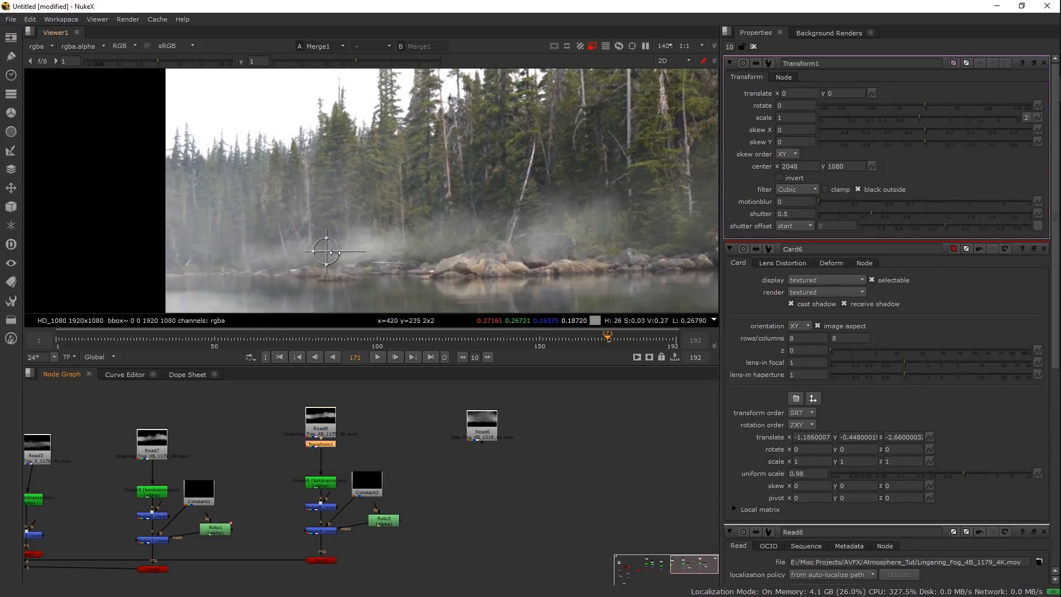
double_click(798, 118)
key(BackSpace)
key(BackSpace)
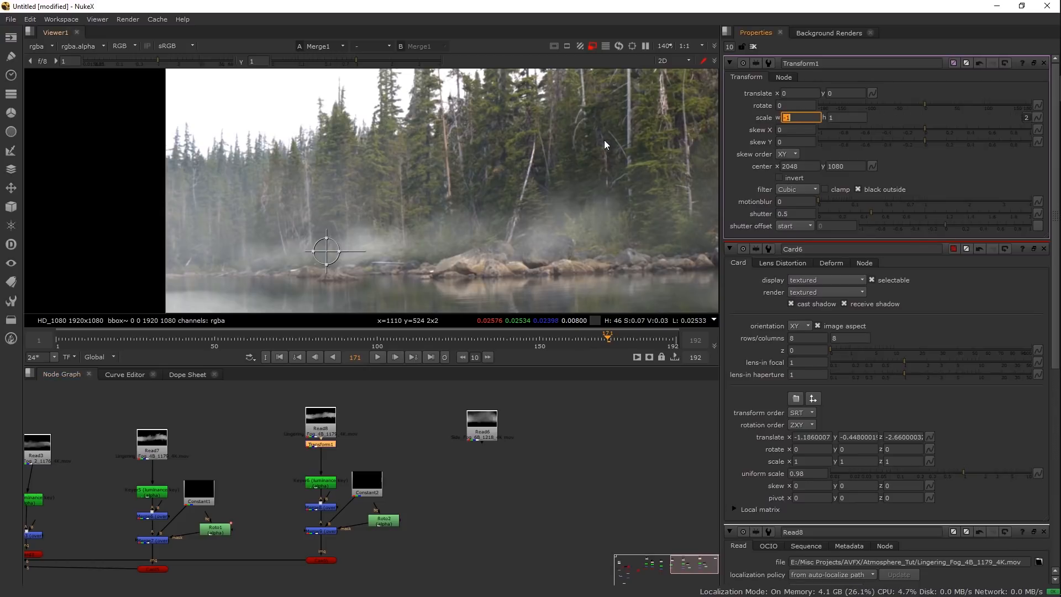
key(Return)
drag(291, 250, 328, 253)
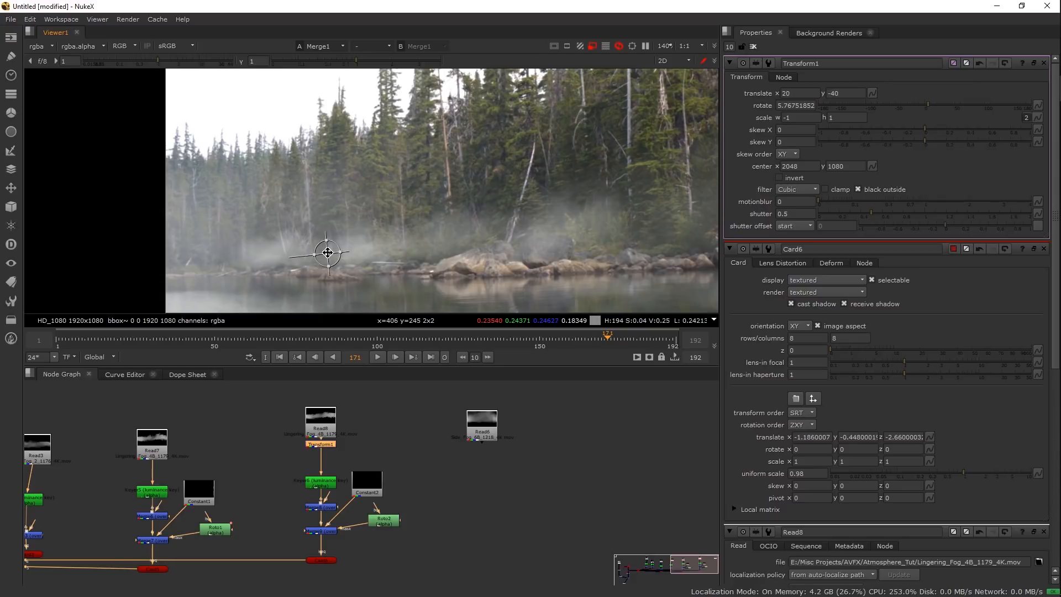
click(753, 46)
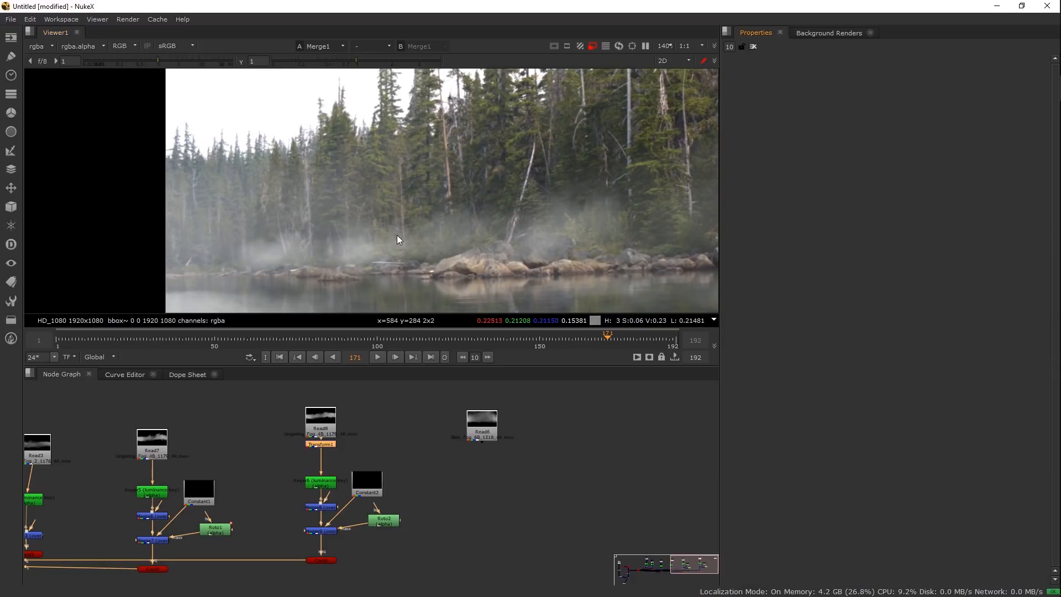
scroll(397, 204, down, 2)
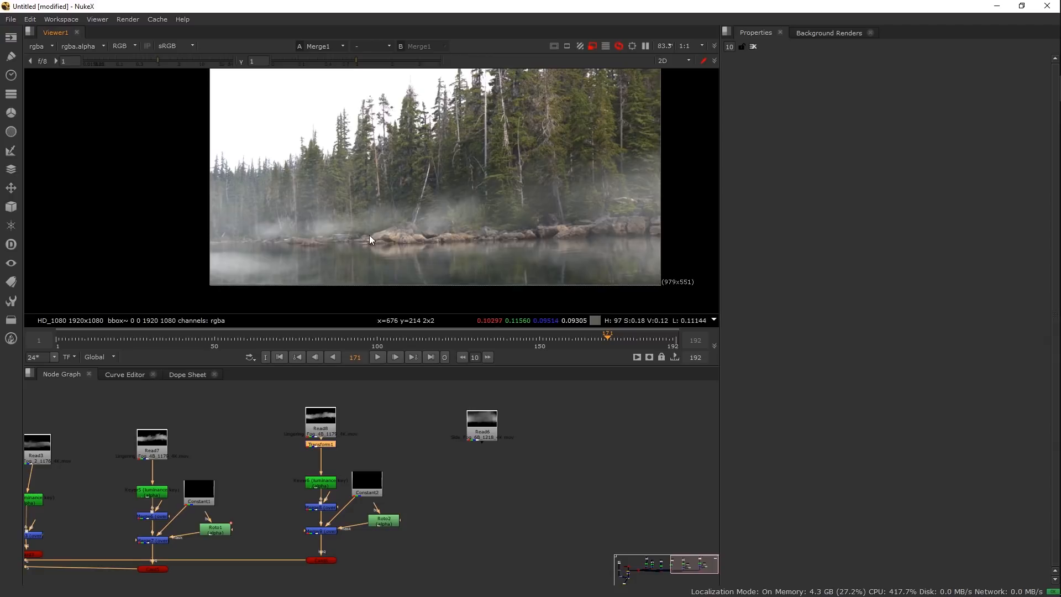
scroll(343, 236, up, 2)
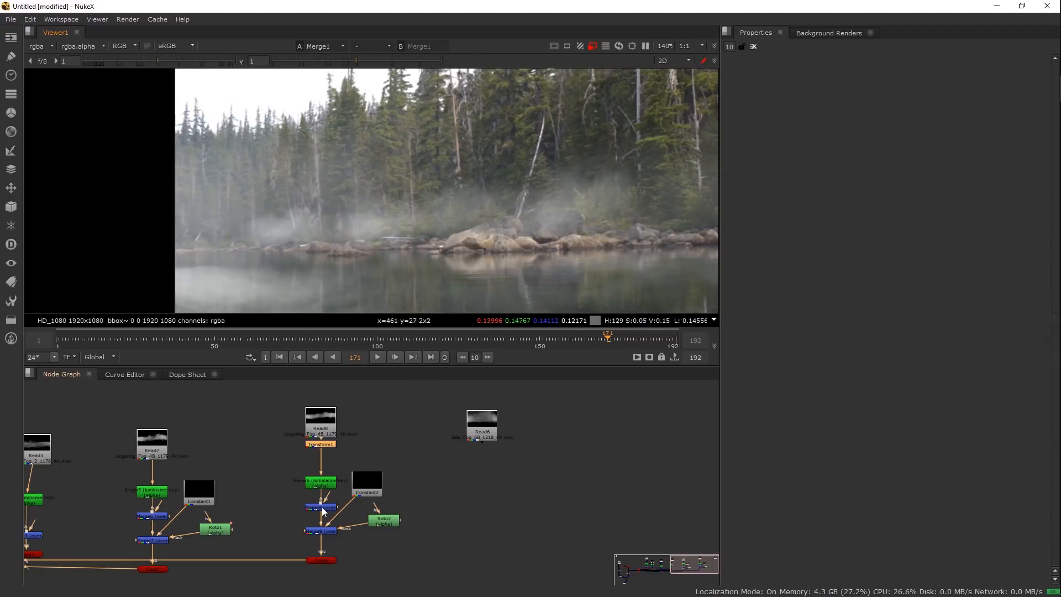
Set the mix of Merge8 in the mirrored fog branch to 0.34
double_click(324, 510)
drag(903, 200, 887, 199)
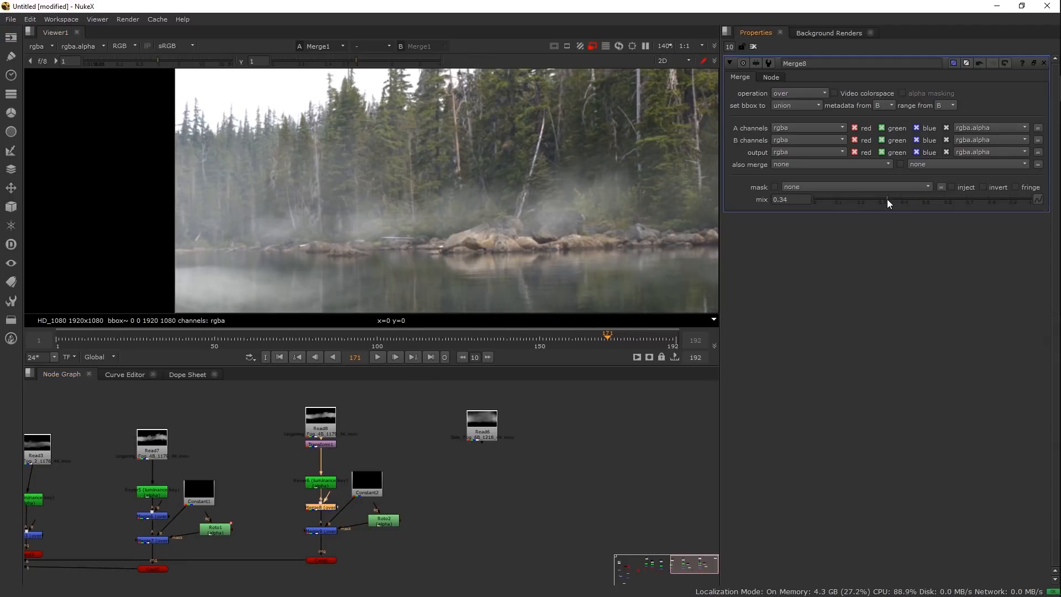
scroll(454, 214, up, 2)
drag(489, 219, 532, 168)
scroll(325, 500, down, 3)
Raise the master contrast of ColorCorrect1 above the final merge to 1.82
drag(95, 558, 633, 452)
scroll(420, 463, up, 2)
click(420, 465)
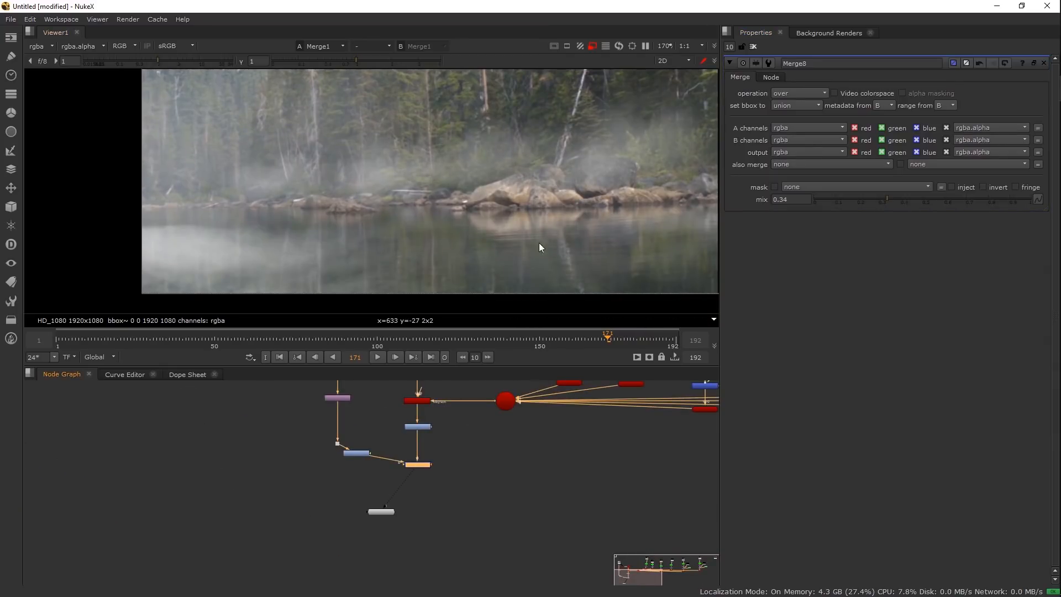
scroll(397, 267, down, 2)
double_click(418, 426)
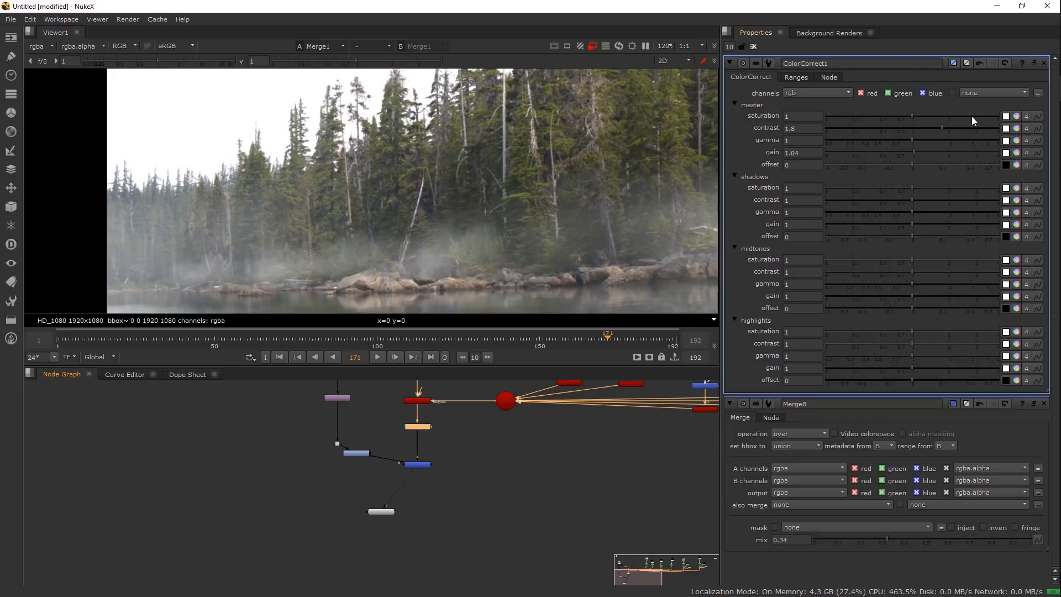
drag(946, 126, 950, 127)
click(941, 128)
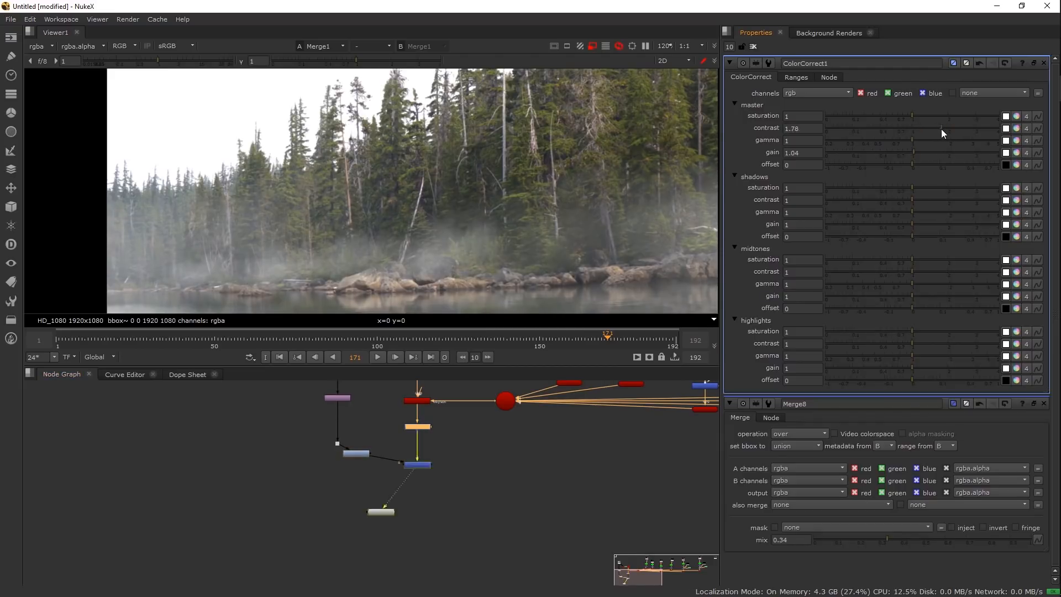
Grade ColorCorrect2 with master contrast 1.48, midtones contrast 2.34 and midtones gain 0.78, and check the whole frame
double_click(354, 455)
click(934, 128)
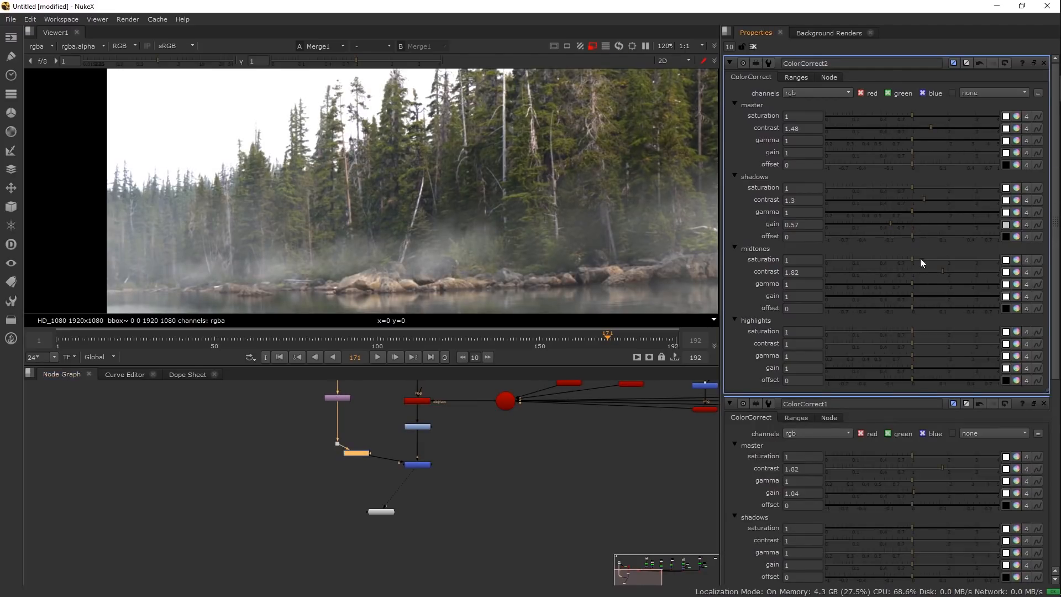
click(901, 296)
click(958, 272)
click(961, 270)
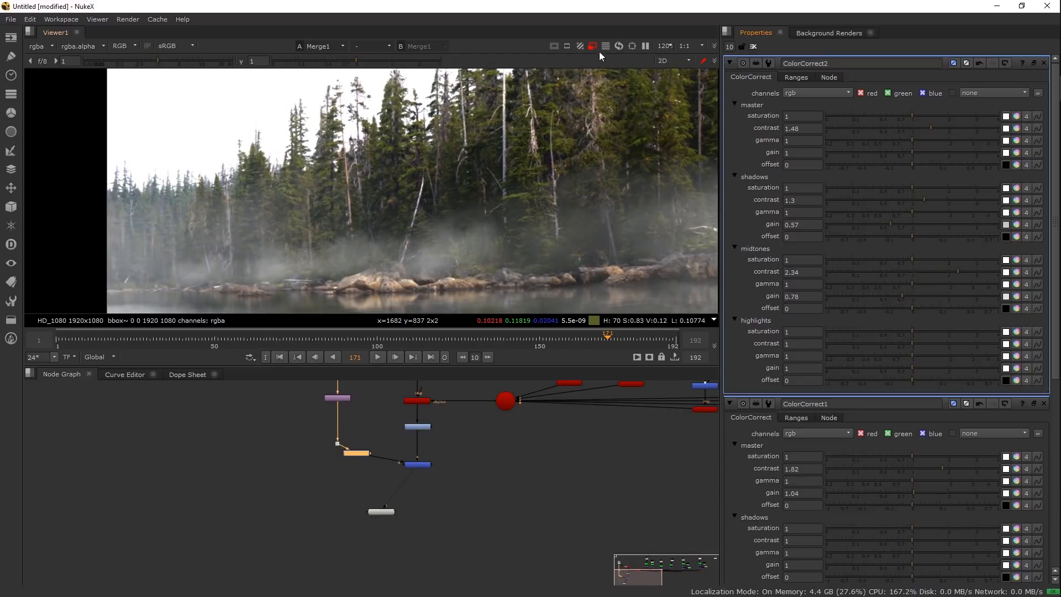
scroll(432, 214, down, 3)
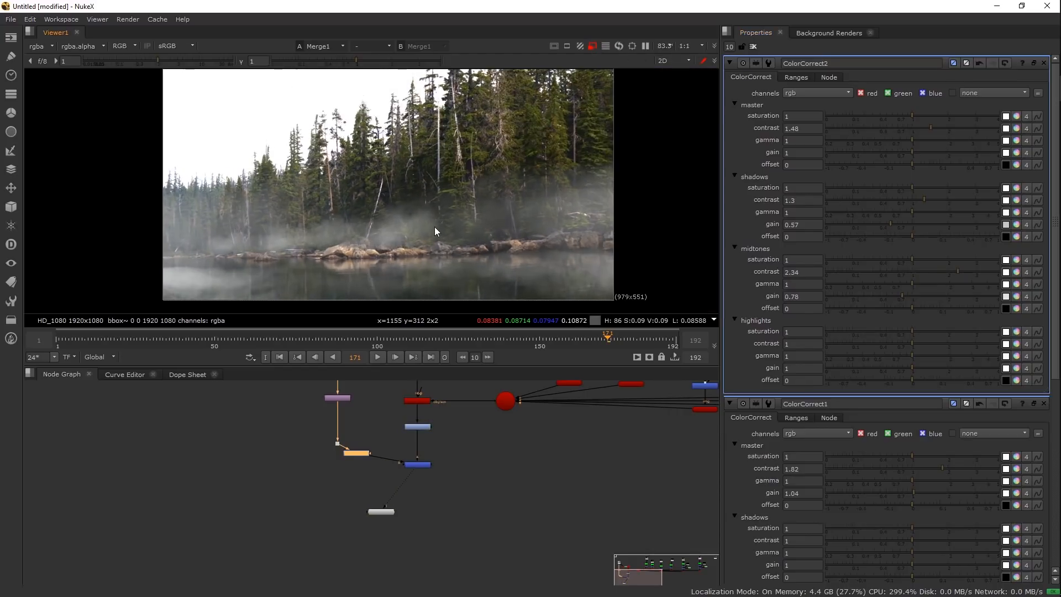
key(f)
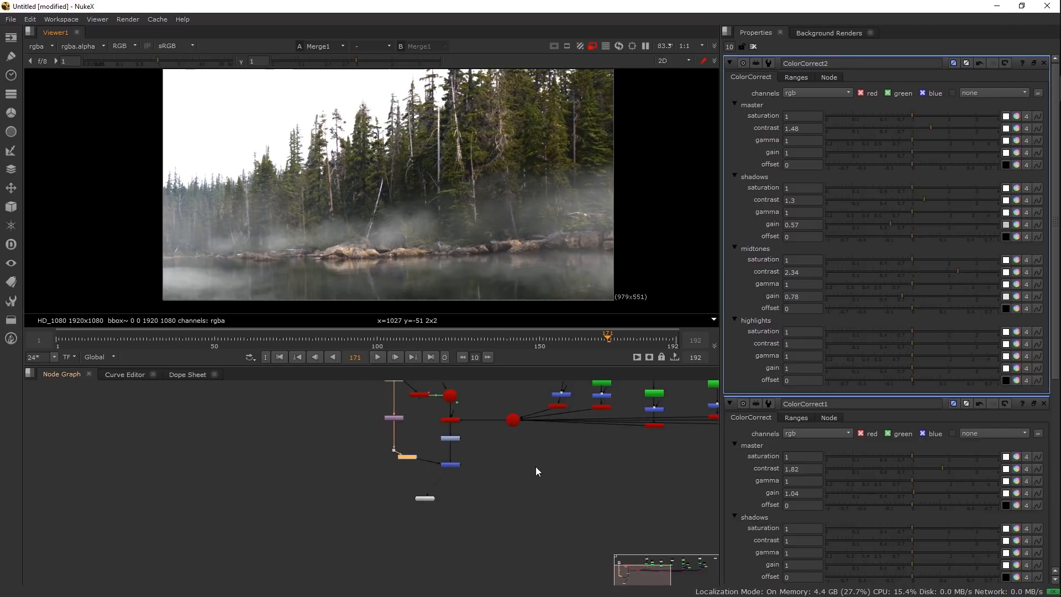
Preview the Read6 side fog clip in the viewer and scrub it to frame 35
drag(627, 452, 376, 496)
scroll(503, 472, up, 3)
click(485, 447)
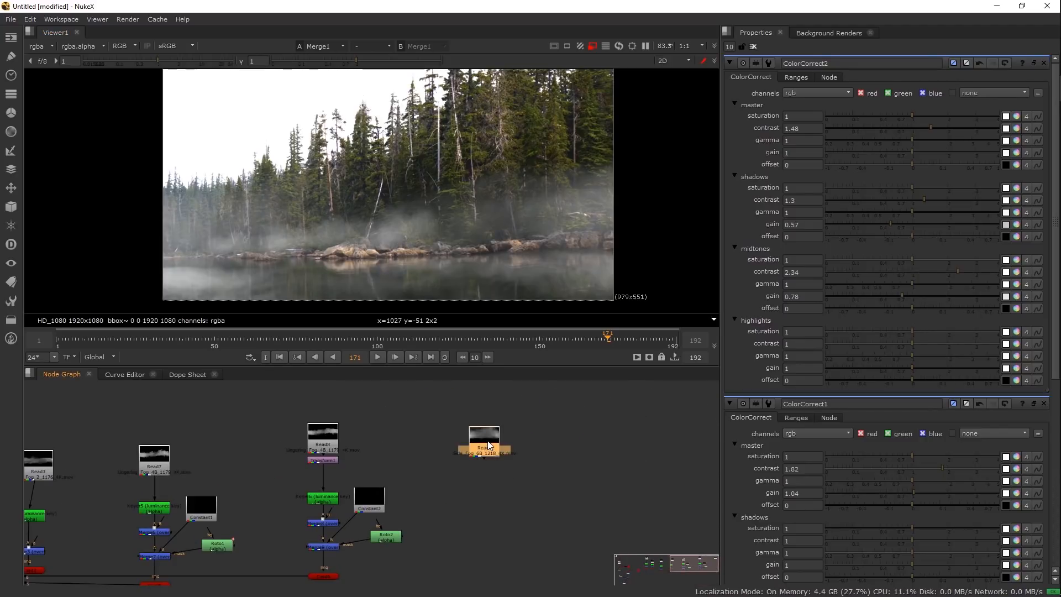
key(1)
scroll(482, 250, down, 1)
drag(89, 338, 166, 344)
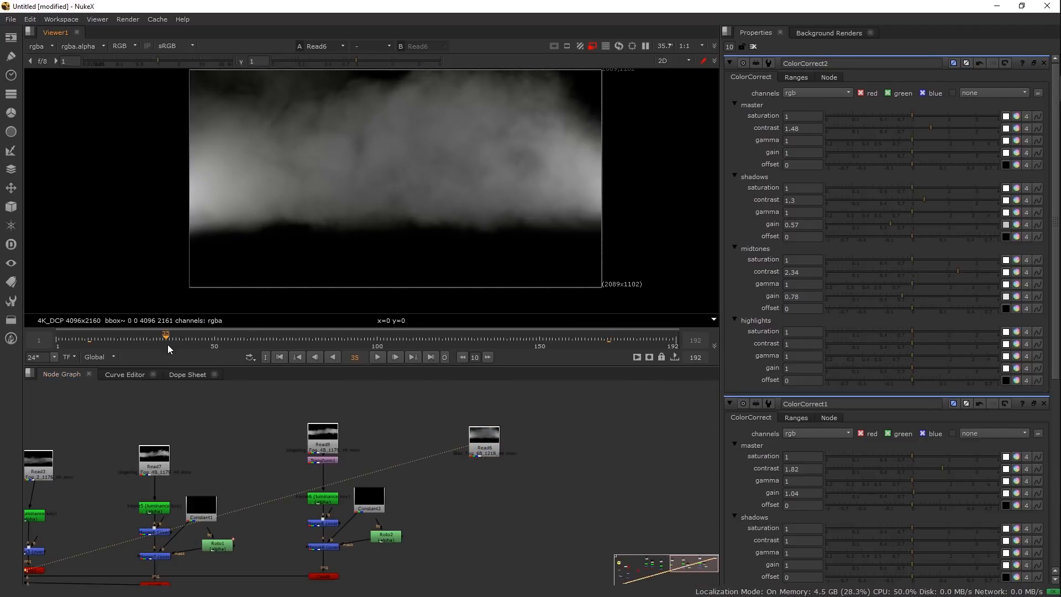
scroll(490, 421, down, 4)
drag(488, 206, 479, 226)
drag(519, 466, 577, 411)
key(c)
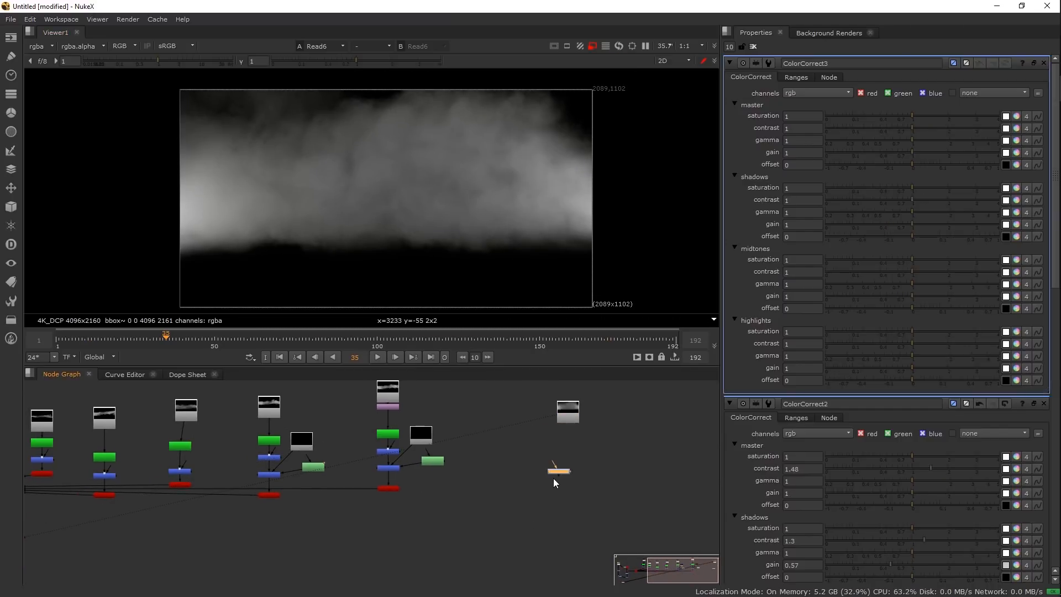
scroll(554, 472, up, 3)
scroll(340, 525, down, 2)
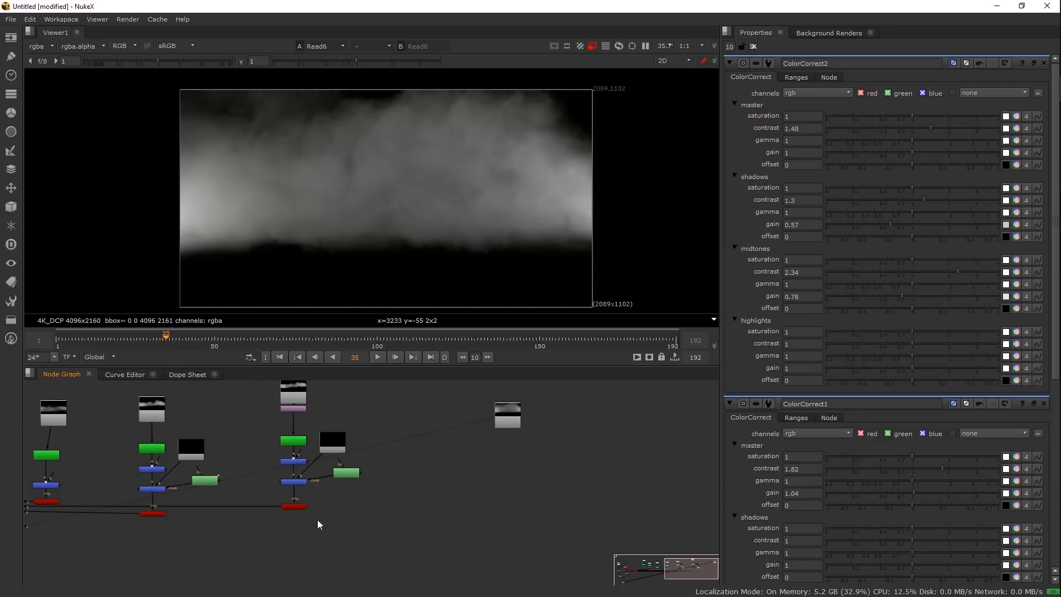
Duplicate Keyer6 and its card from the neighbouring fog branch and place the copies below Read6
click(294, 507)
double_click(294, 441)
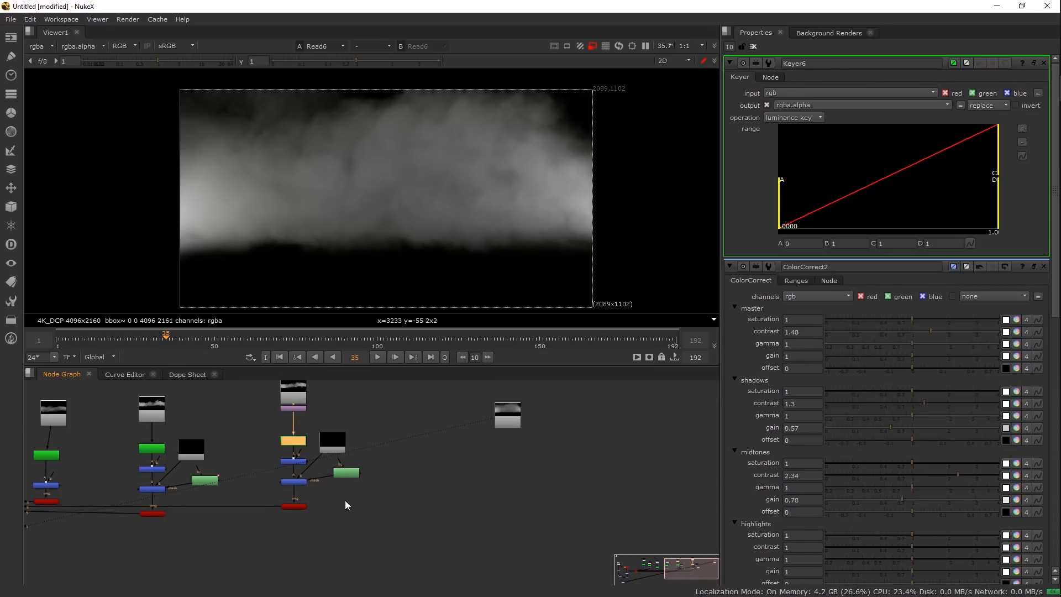
key(ctrl+z)
click(491, 486)
click(298, 441)
scroll(294, 448, up, 2)
shift+click(300, 530)
click(571, 486)
key(ctrl+v)
drag(574, 484, 562, 562)
Wire Read6 into the copied keyer and connect Card7 to the scene node
click(608, 519)
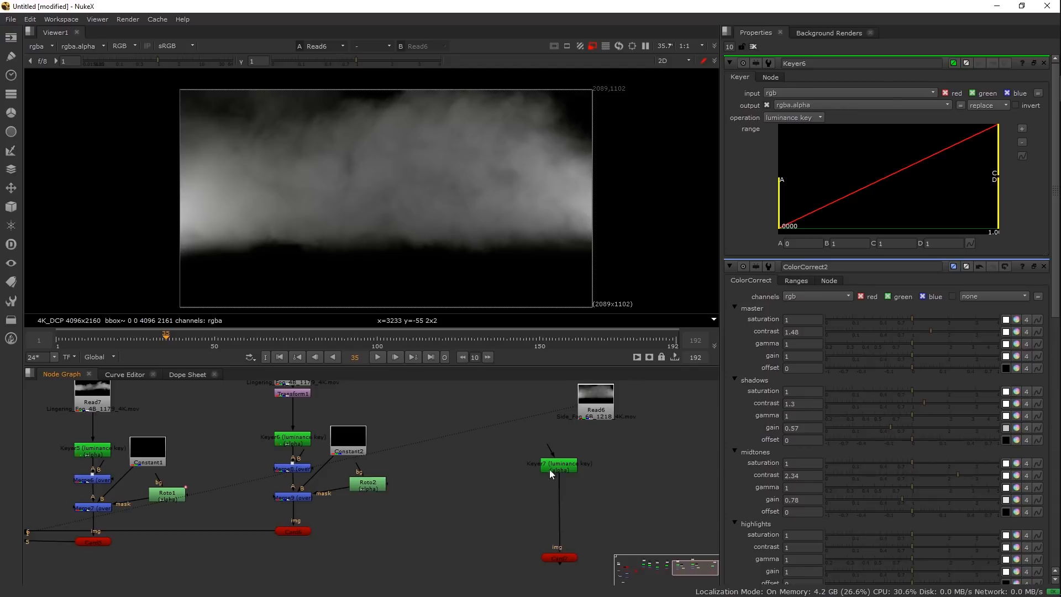
drag(559, 565, 130, 531)
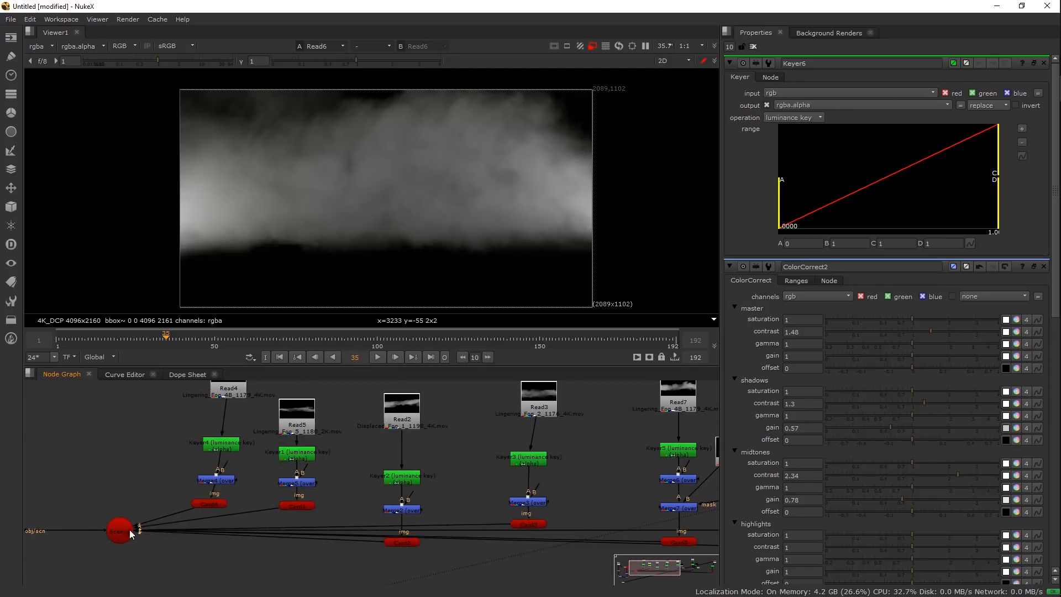
scroll(460, 487, down, 10)
scroll(345, 490, up, 10)
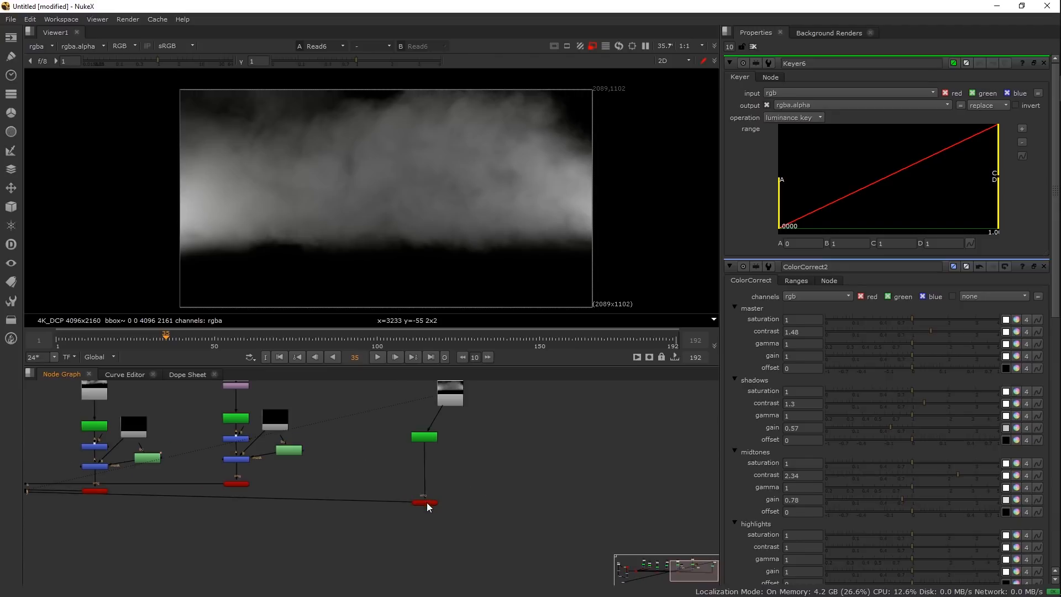
Bring Card7 closer to the camera in the 3D view, to about x 0.76, y -0.448, z -0.665
double_click(425, 503)
key(Tab)
drag(236, 224, 448, 261)
drag(448, 261, 697, 95)
drag(519, 191, 660, 197)
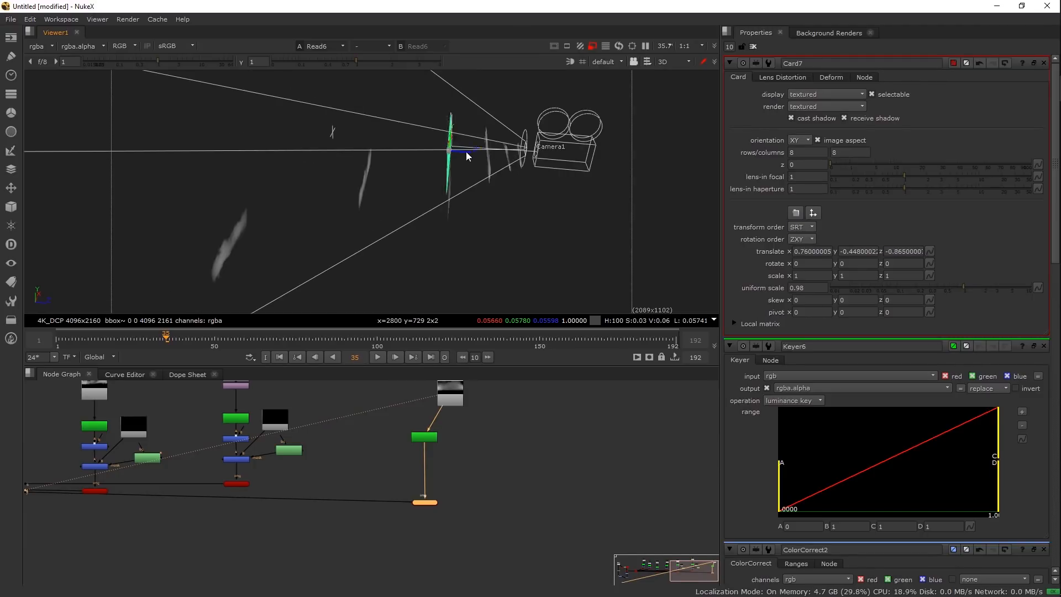
mouse_move(474, 151)
mouse_down()
mouse_move(495, 151)
mouse_move(480, 156)
mouse_up()
drag(542, 193, 363, 111)
key(Tab)
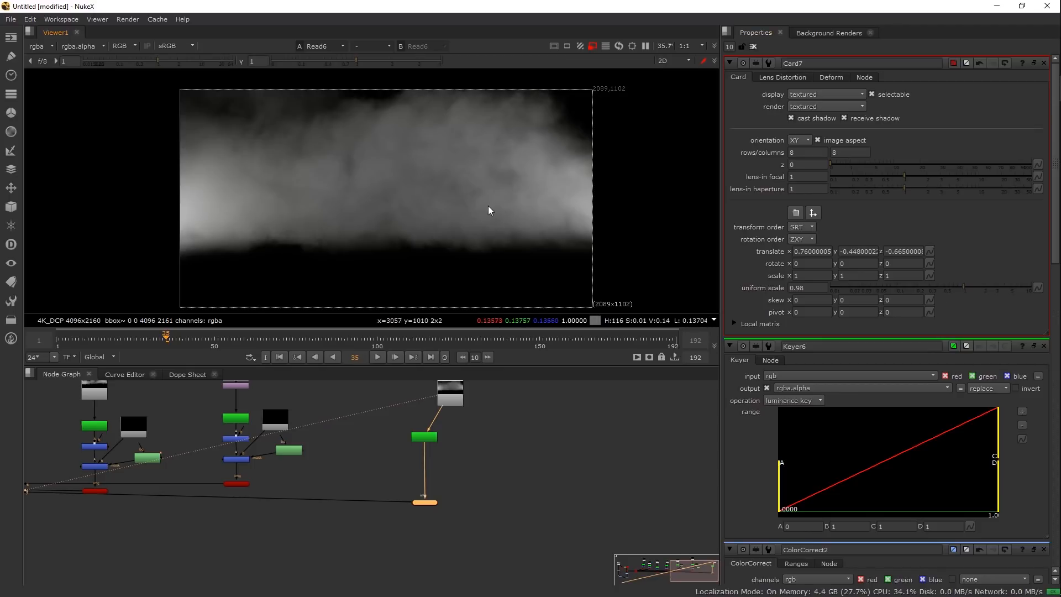
Reposition Card7 to about x 0.145, y 0.08, z -0.698 and enlarge its uniform scale to 1.8
key(Tab)
mouse_move(440, 204)
mouse_down()
mouse_move(534, 184)
mouse_move(576, 242)
mouse_move(448, 194)
mouse_move(423, 205)
mouse_up()
drag(530, 221, 465, 222)
drag(465, 216, 435, 134)
drag(431, 141, 482, 136)
key(Tab)
key(Tab)
drag(950, 284, 982, 286)
key(Tab)
Show the final Merge1 composite in the viewer
drag(147, 499, 637, 477)
key(1)
click(101, 460)
key(1)
click(101, 526)
key(1)
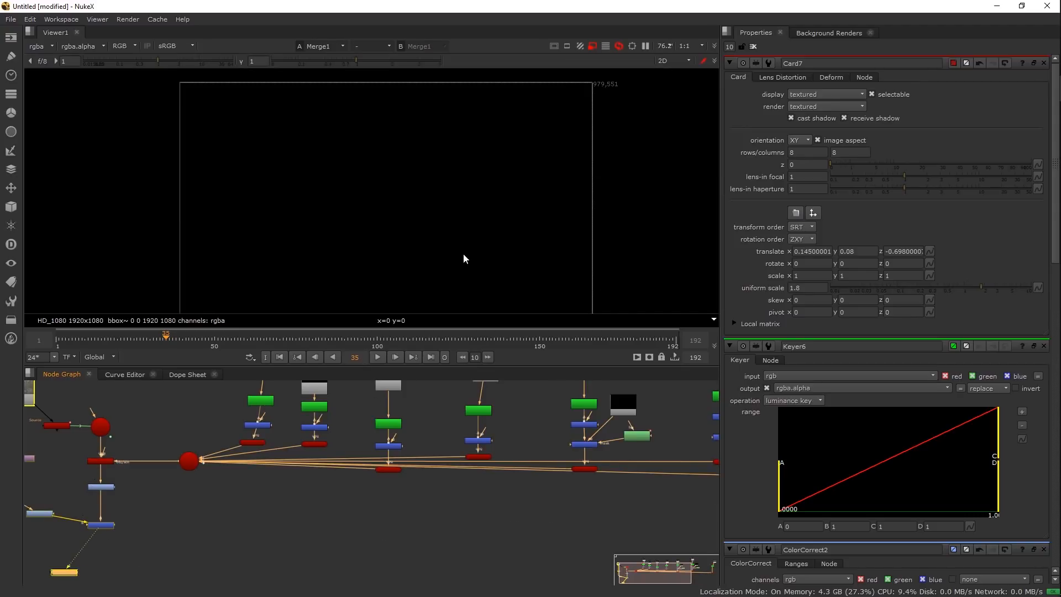
click(101, 526)
Disable and re-enable Card7 to compare the composite with and without its fog
drag(583, 488, 427, 505)
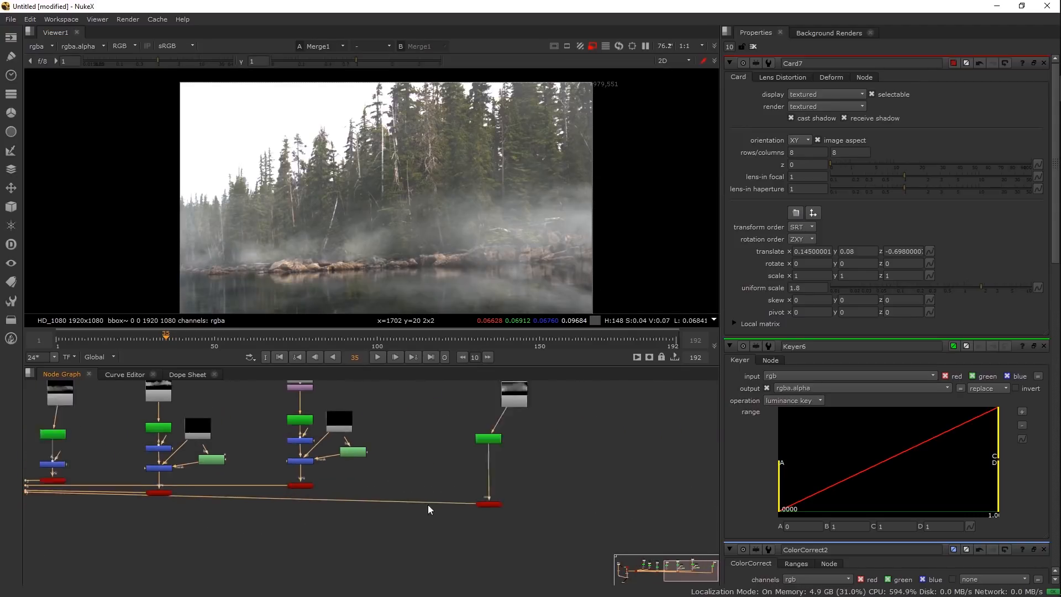
scroll(452, 509, up, 2)
click(453, 508)
key(d)
key(d)
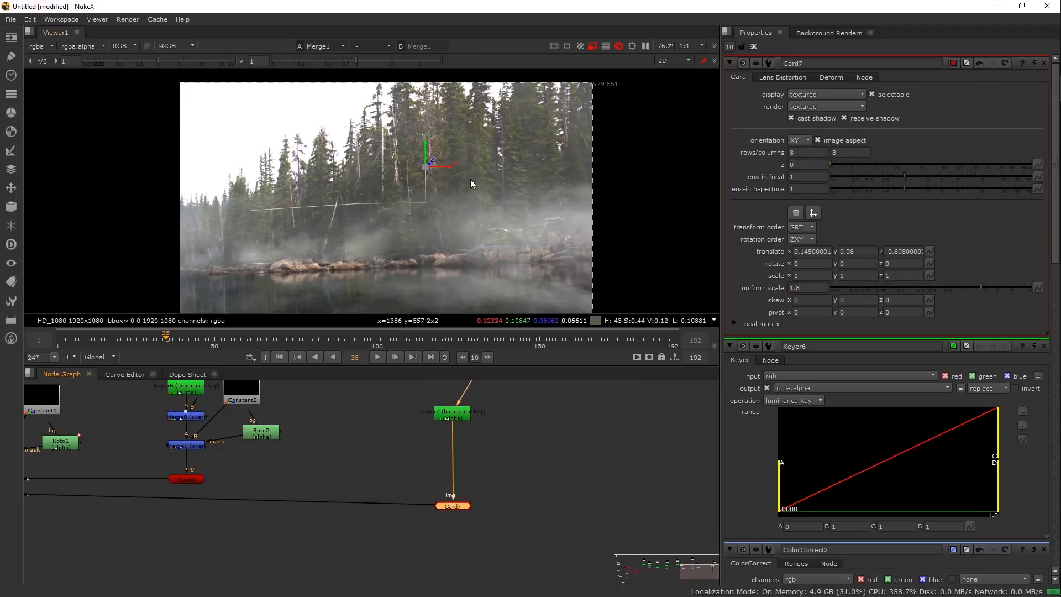
Shift Card7 to about x 0.05 in the 3D view and set its uniform scale to 1.5
key(Tab)
scroll(403, 199, up, 3)
drag(403, 199, 399, 203)
drag(980, 290, 965, 290)
drag(326, 210, 292, 260)
drag(962, 287, 970, 287)
drag(578, 271, 549, 299)
drag(425, 237, 414, 239)
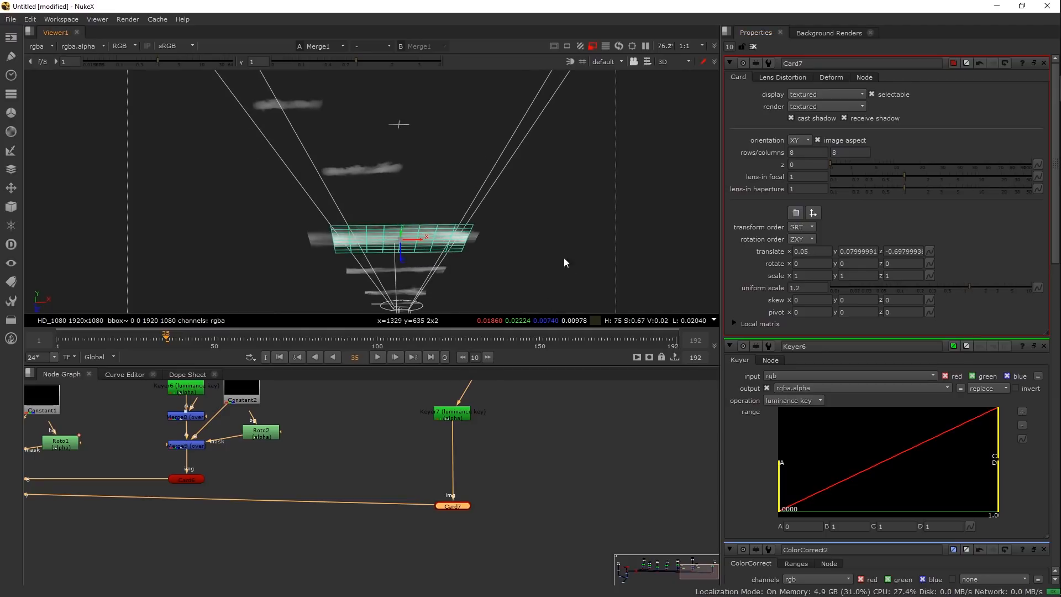
click(976, 290)
Toggle Card7 off and on in the composite, and examine the fog at frame 6
drag(580, 138, 556, 148)
key(Tab)
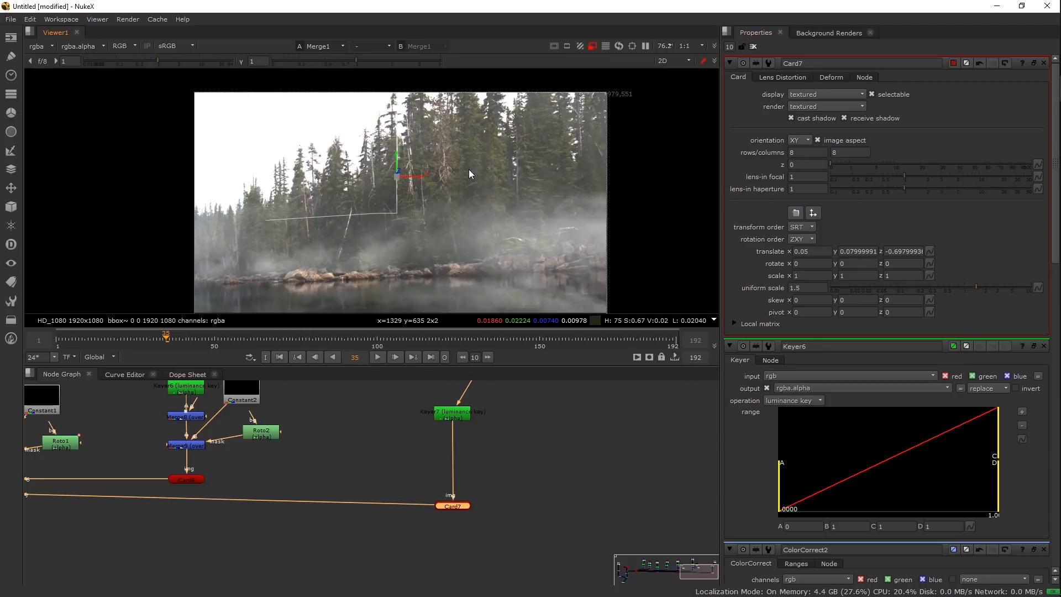
click(453, 505)
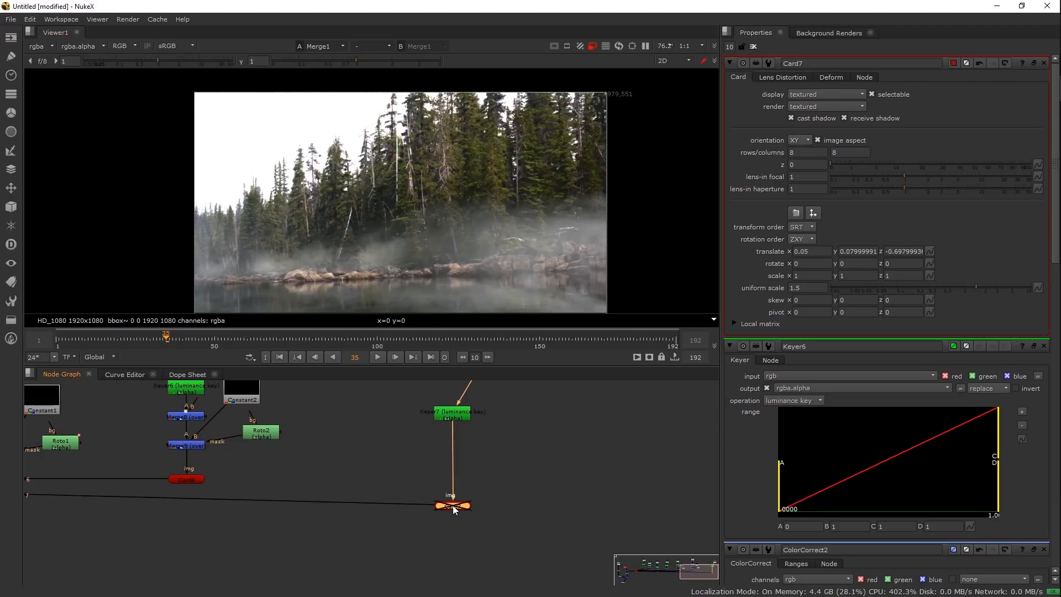
drag(496, 183, 456, 192)
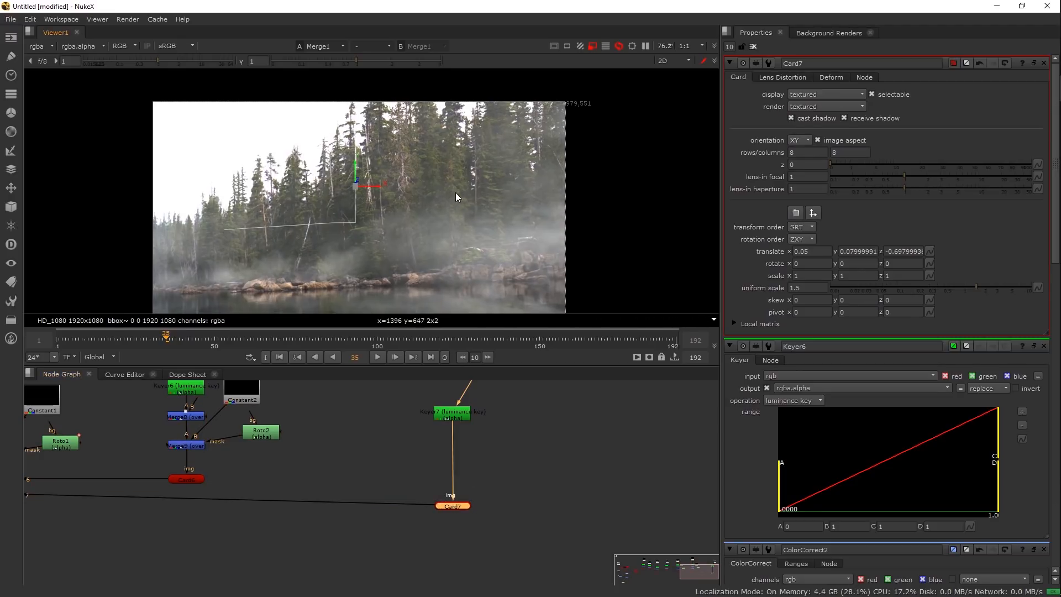
click(73, 338)
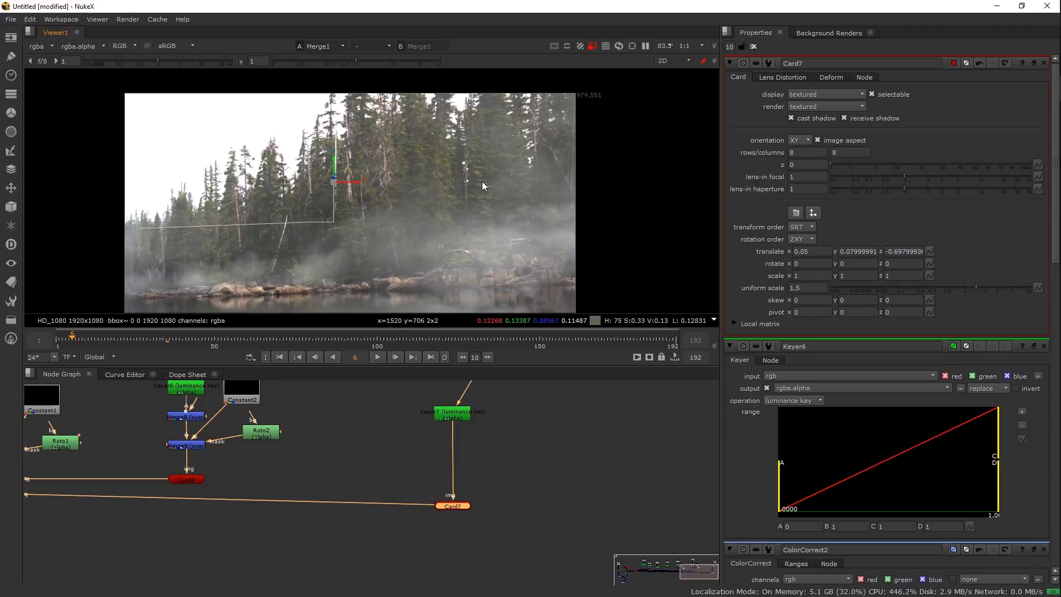
Examine the fog card layout in the 3D view while scrubbing through to frame 192
key(Tab)
drag(482, 182, 383, 301)
drag(145, 340, 674, 333)
click(637, 357)
click(583, 369)
Line up Read6 and Keyer7 in the node graph and insert a Merge node between Keyer7 and Card7
click(483, 439)
drag(472, 386, 435, 432)
drag(443, 496, 442, 472)
click(449, 498)
click(469, 503)
key(m)
click(444, 534)
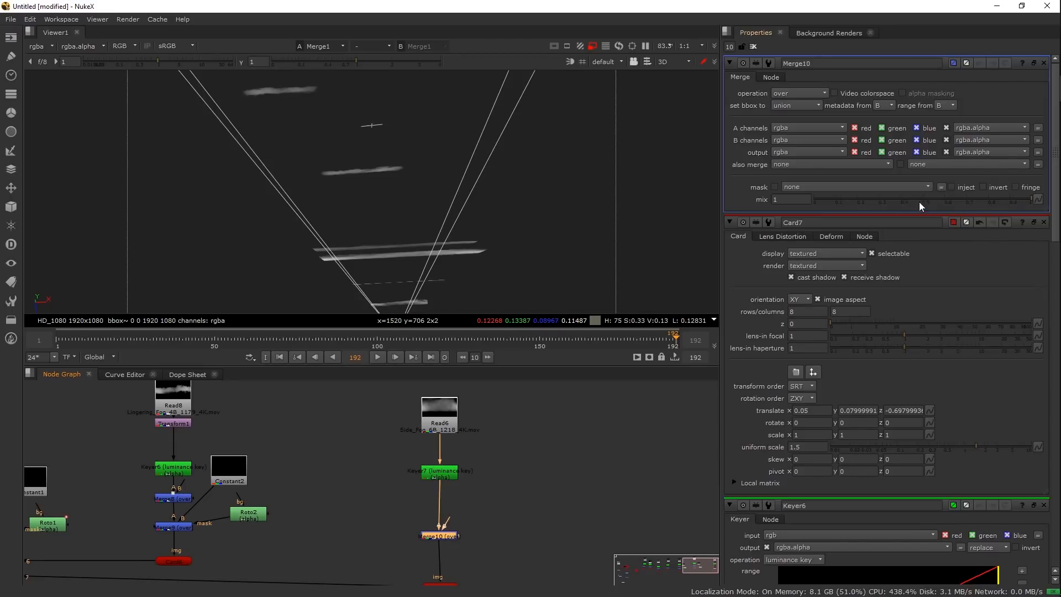
Lower the side fog's strength by setting Merge10's mix to 0.65
key(Tab)
click(933, 200)
drag(933, 200, 956, 199)
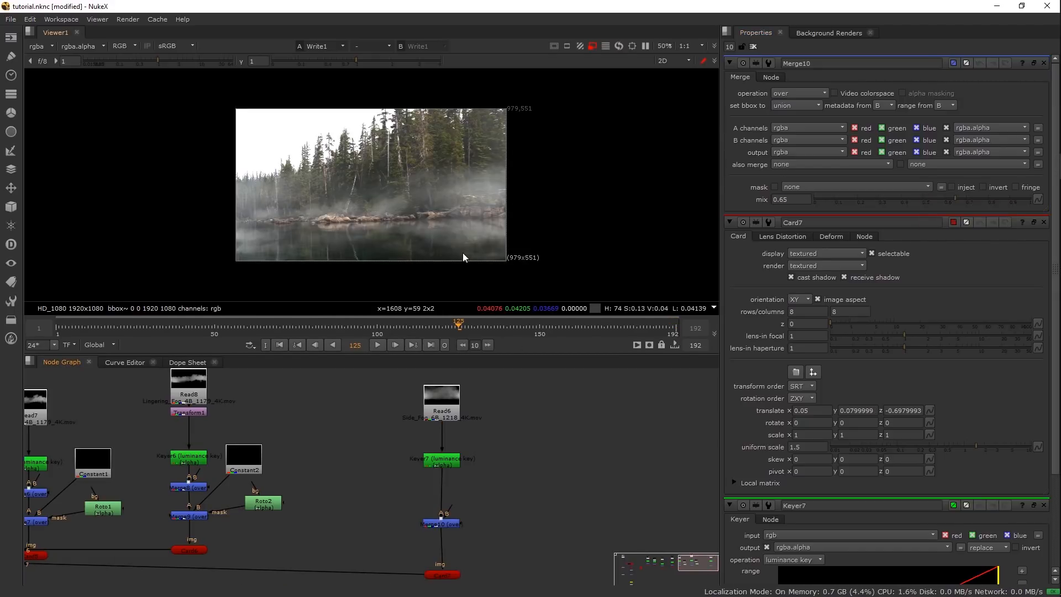
Examine the finished fog composite up close at frames 139, 51 and 140
scroll(416, 244, up, 3)
drag(416, 245, 477, 263)
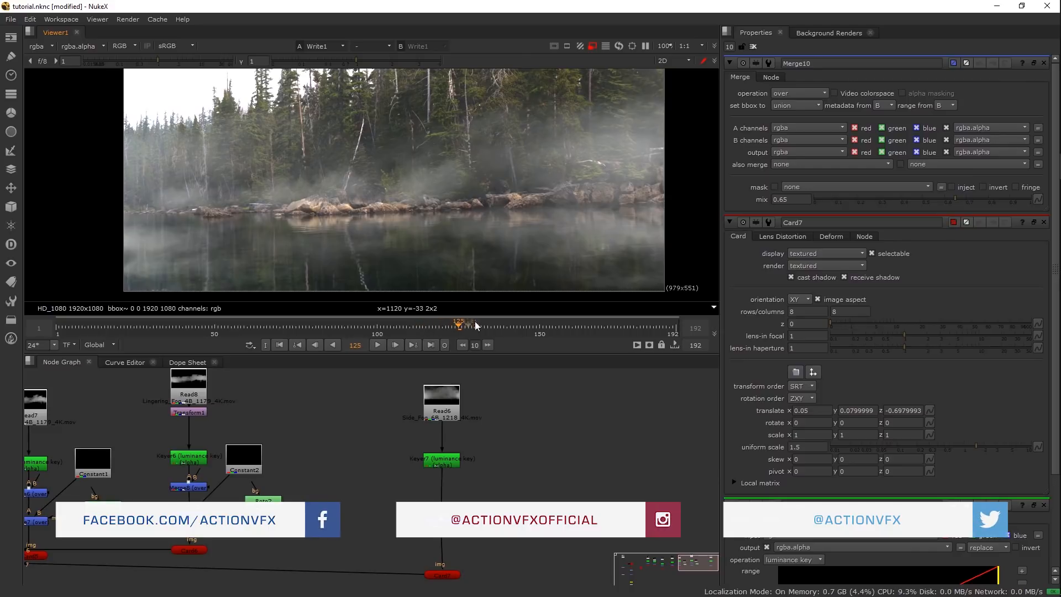
click(503, 325)
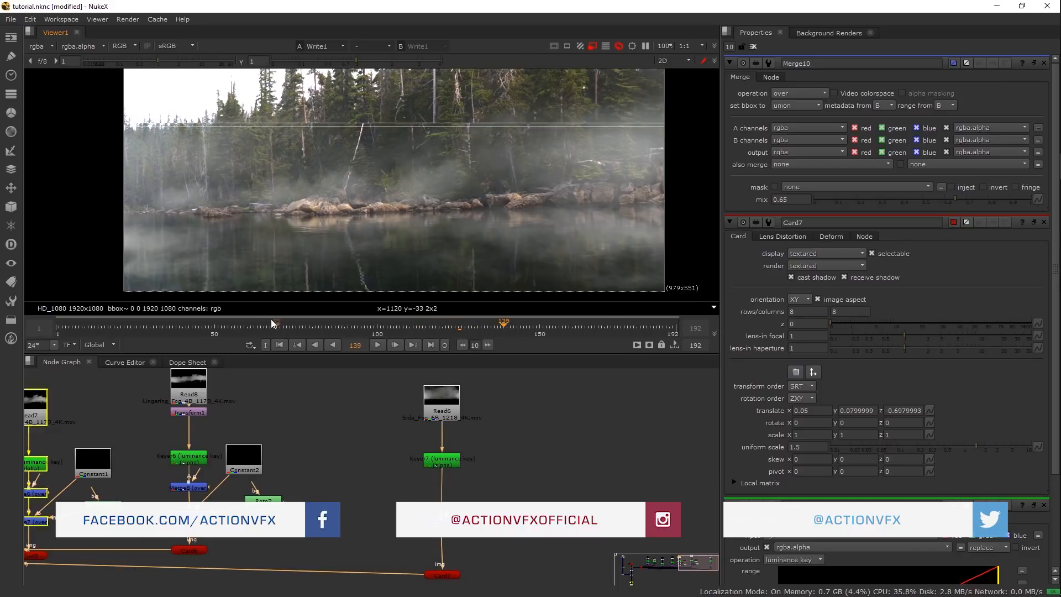
click(217, 325)
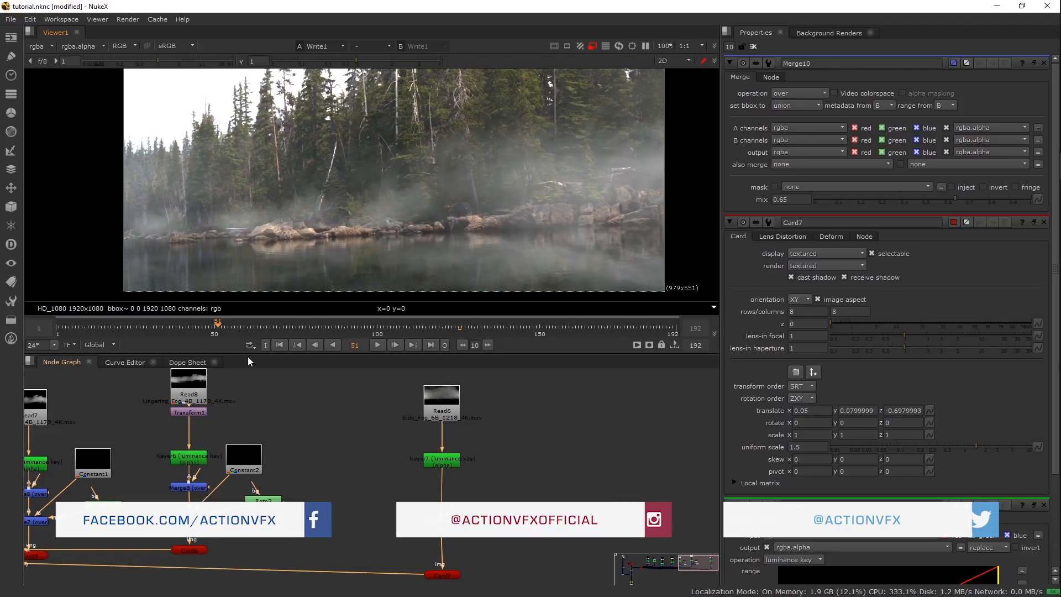
drag(320, 435, 447, 440)
click(506, 326)
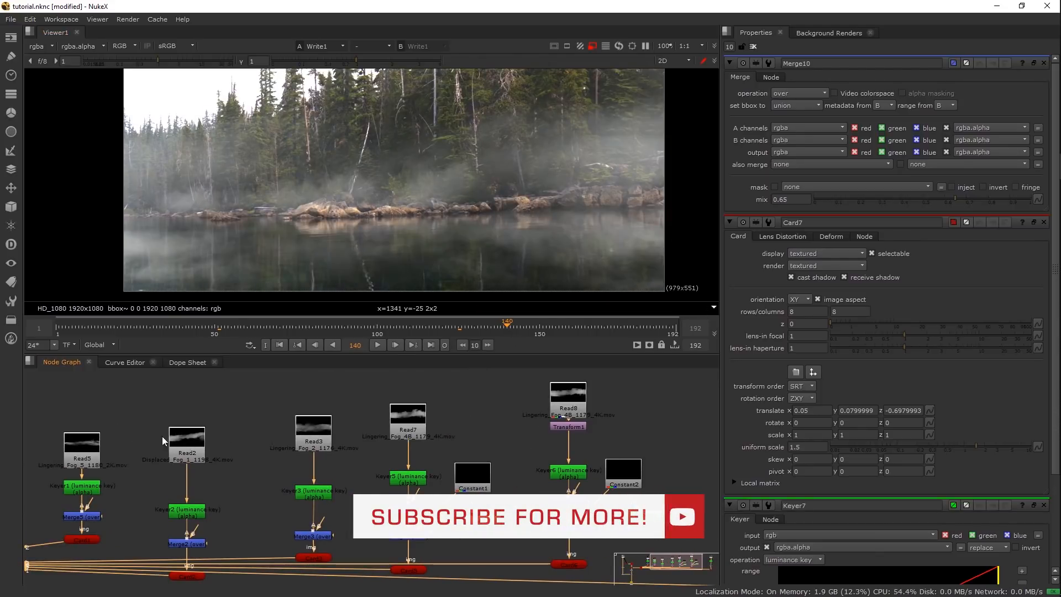
Review the Read5 and Read2 fog branches in the node graph, toggling the Read5 branch's card off and on
click(81, 459)
drag(231, 447, 266, 430)
click(113, 521)
key(d)
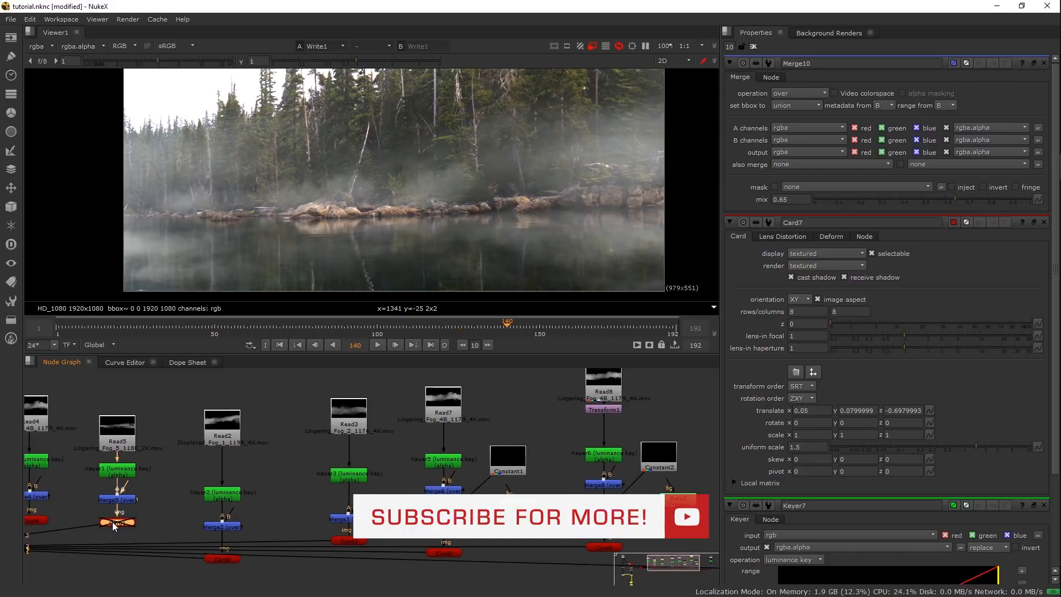
click(227, 429)
click(222, 559)
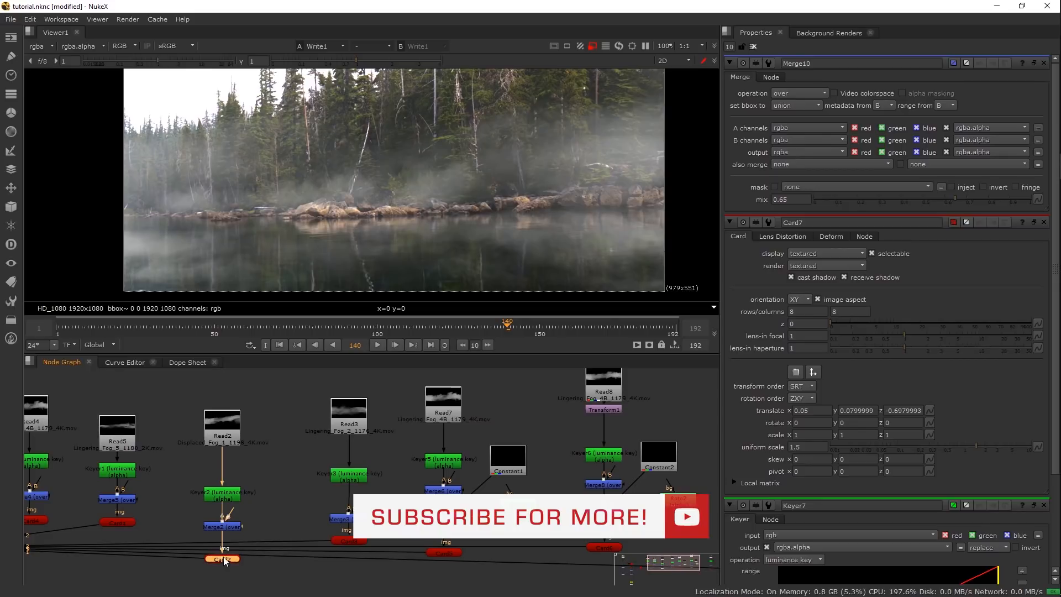
drag(364, 429, 434, 426)
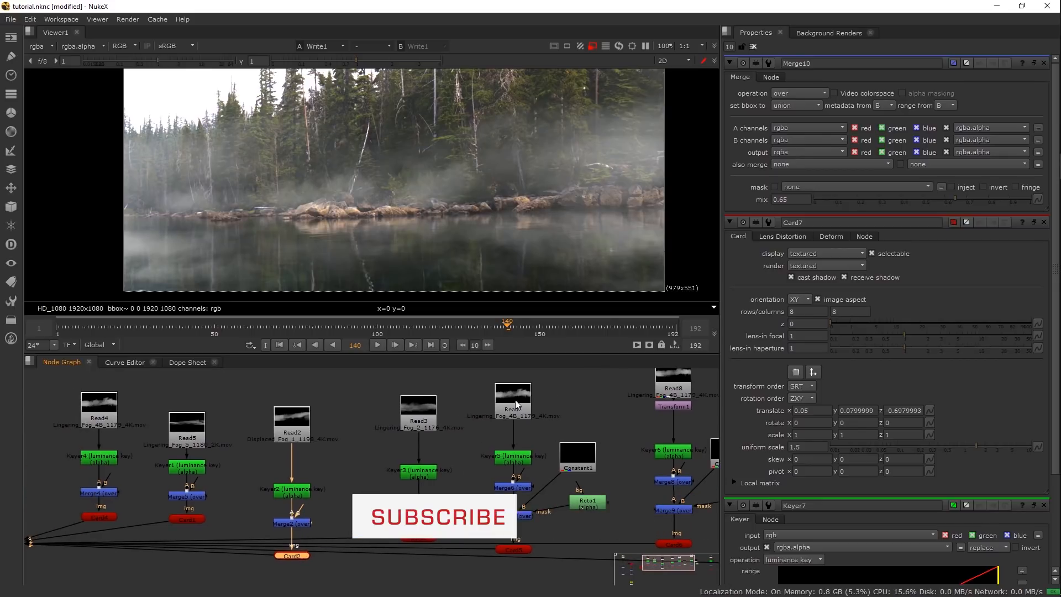
Duplicate the Read7 fog branch with its keyer, first merge and card, without the roto mask, beside the Read6 branch
click(517, 405)
drag(517, 405, 429, 406)
drag(371, 373, 436, 423)
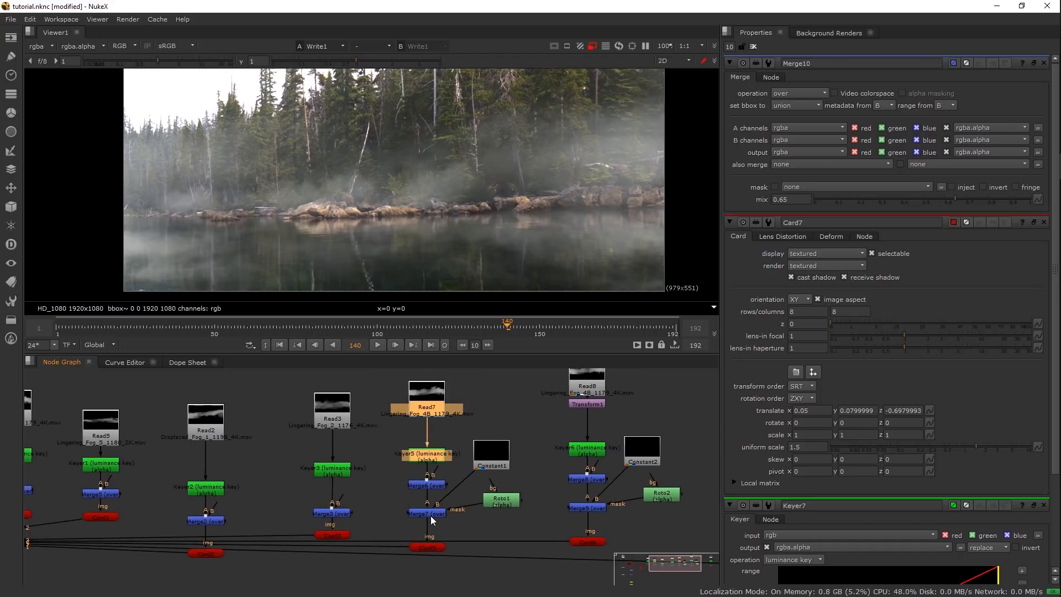
shift+click(432, 485)
shift+click(428, 548)
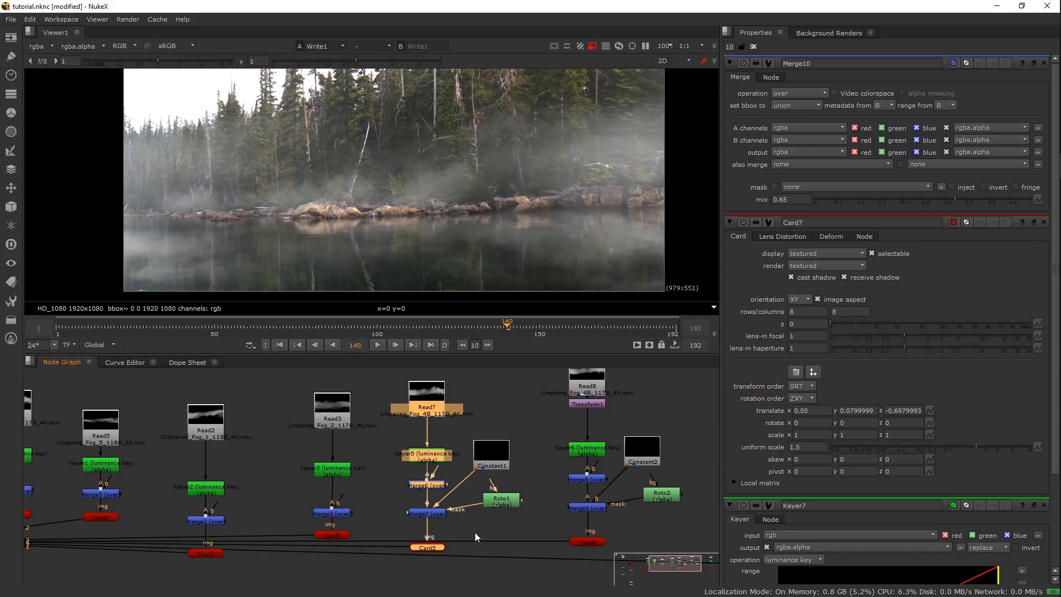
drag(683, 487, 224, 483)
click(518, 460)
key(ctrl+v)
drag(521, 442, 523, 394)
click(563, 453)
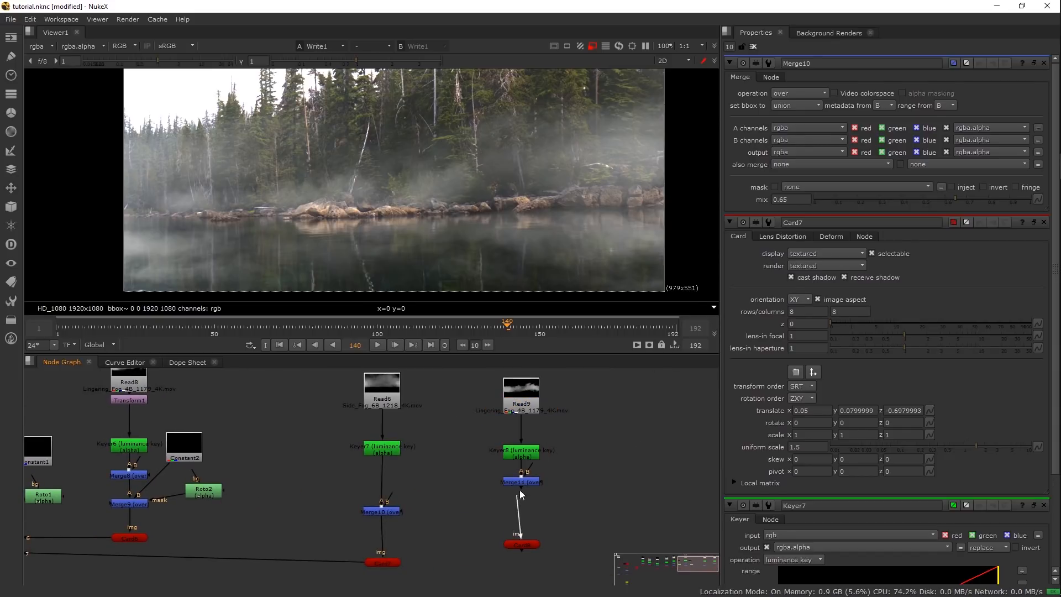
Tidy Card7's placement in the node graph and connect the new Card8 to the scene node
drag(542, 529, 598, 495)
drag(446, 532, 446, 525)
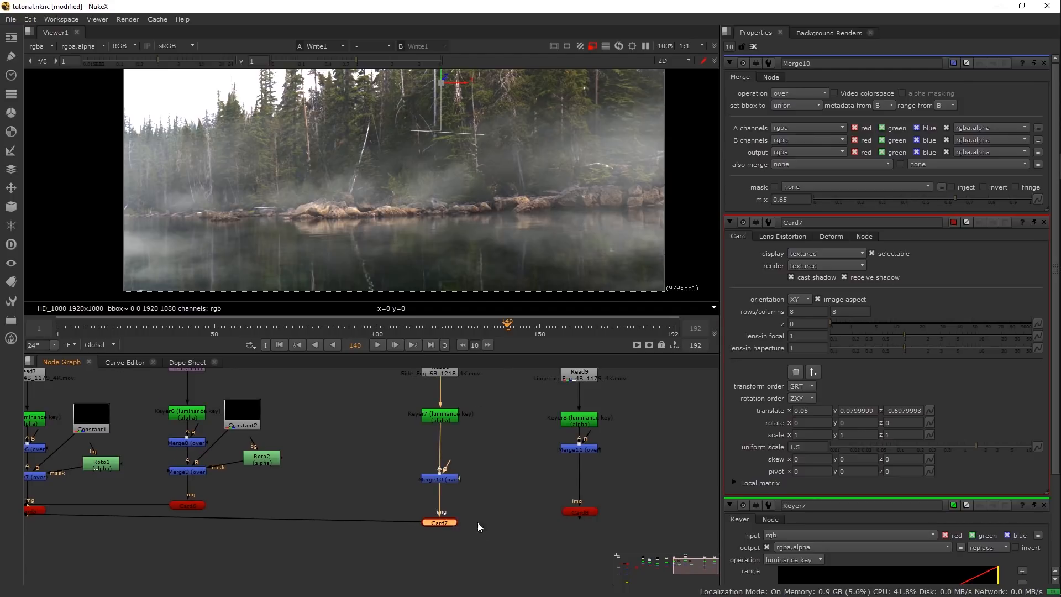
scroll(576, 525, down, 1)
drag(578, 520, 60, 508)
drag(713, 476, 202, 509)
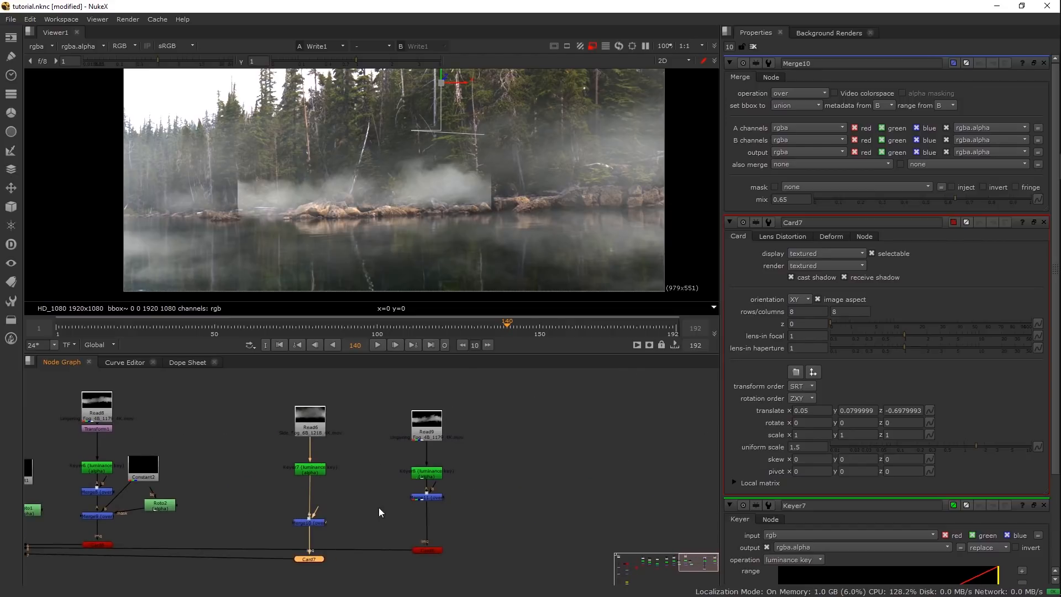
Bring Card8 closer to the camera in the 3D view, to a Z translate of about -0.2585
click(426, 546)
key(Tab)
drag(323, 204, 441, 218)
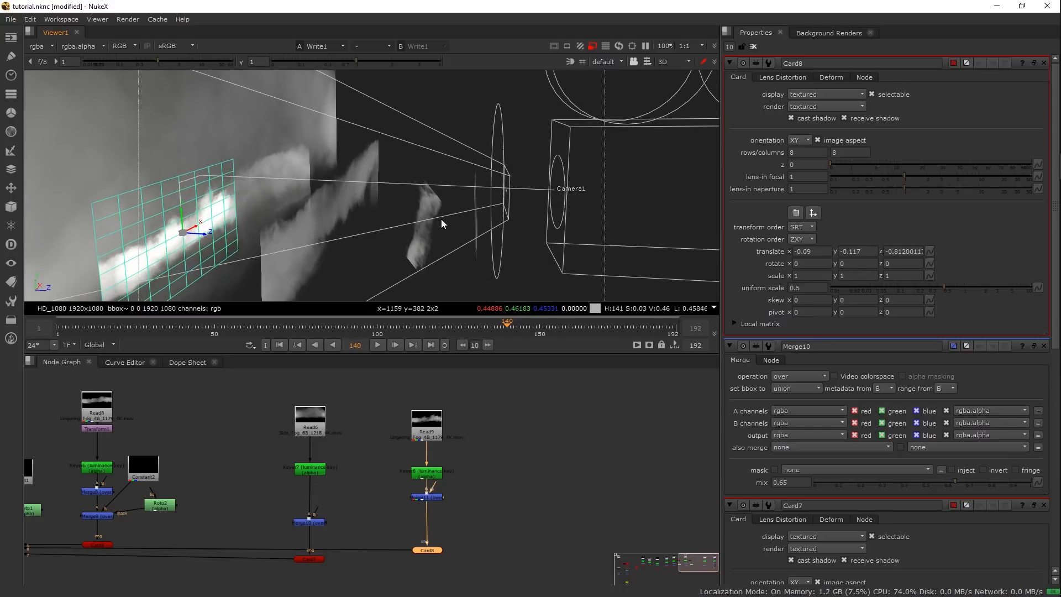
drag(374, 261, 501, 187)
drag(230, 172, 431, 195)
drag(431, 195, 493, 159)
drag(392, 217, 425, 216)
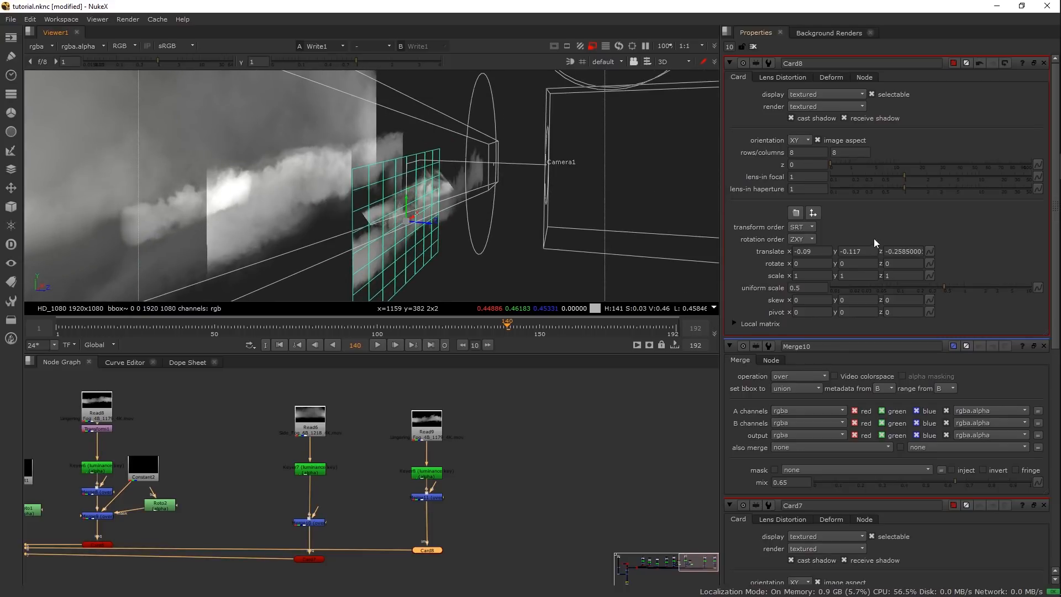
Refine Card8's translate to X 0.019, Y -0.086 and Z -0.25, and set its Y scale to 0.8
drag(512, 218, 304, 310)
drag(397, 238, 538, 137)
drag(865, 276, 861, 276)
drag(386, 200, 480, 201)
drag(418, 189, 442, 198)
key(Tab)
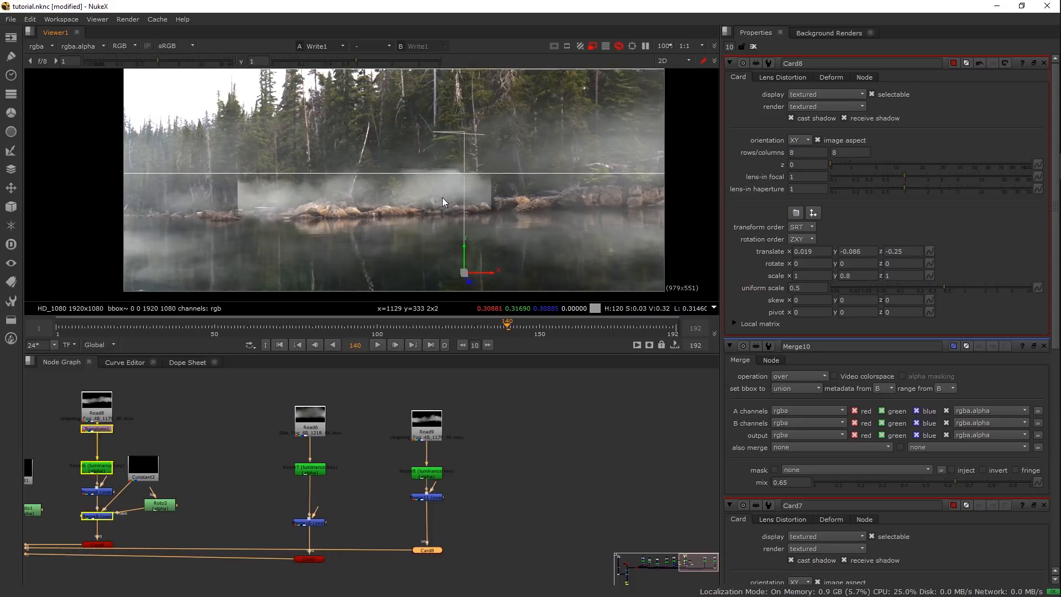
Compare the composite at frame 140 with Card8 disabled and enabled to judge the foreground fog over the water
drag(523, 229, 522, 197)
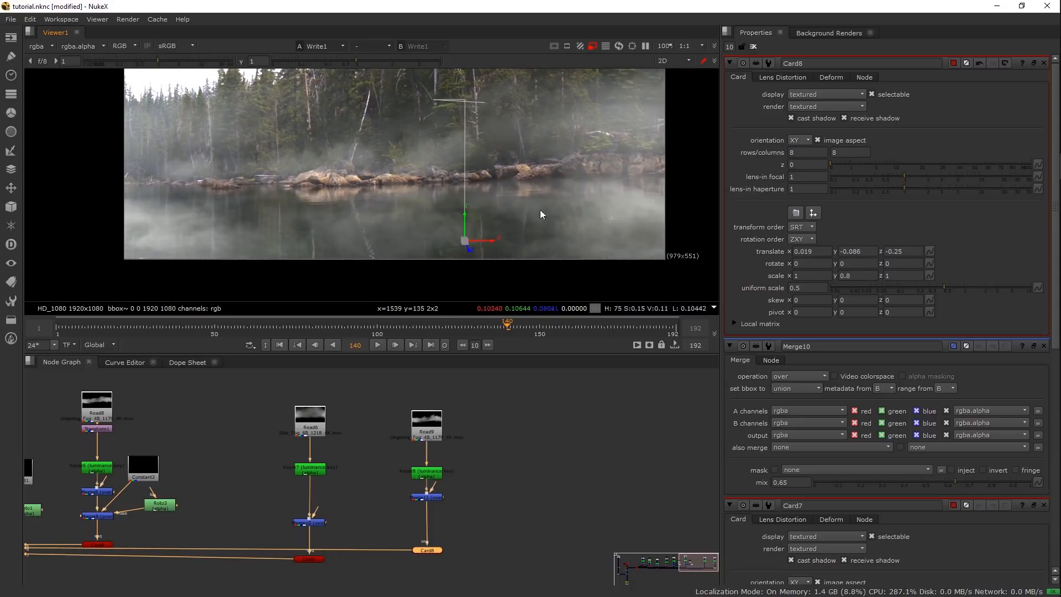
key(d)
key(d)
key(d)
key(d)
key(d)
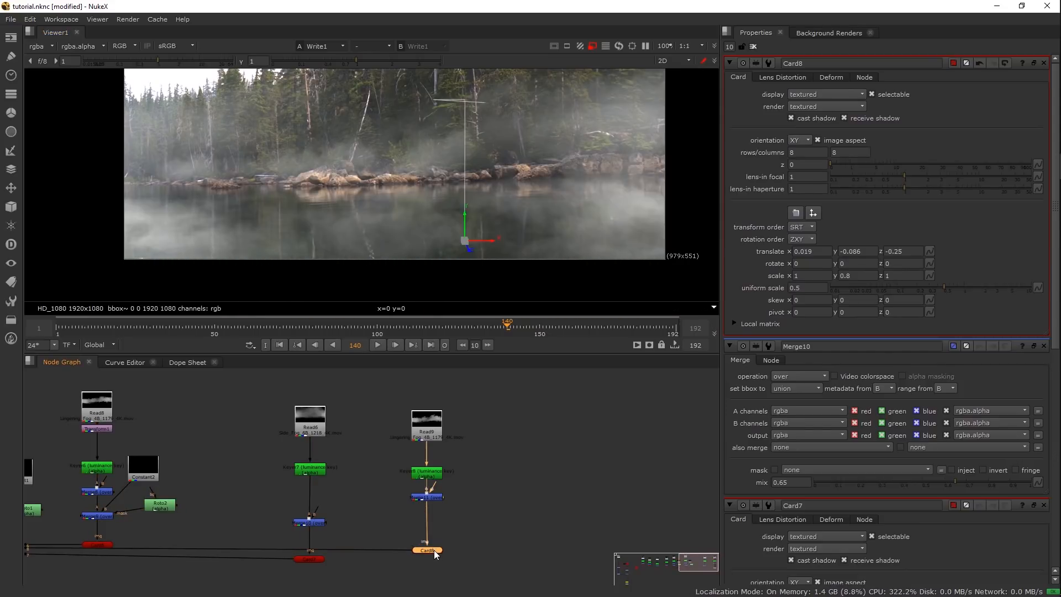
key(d)
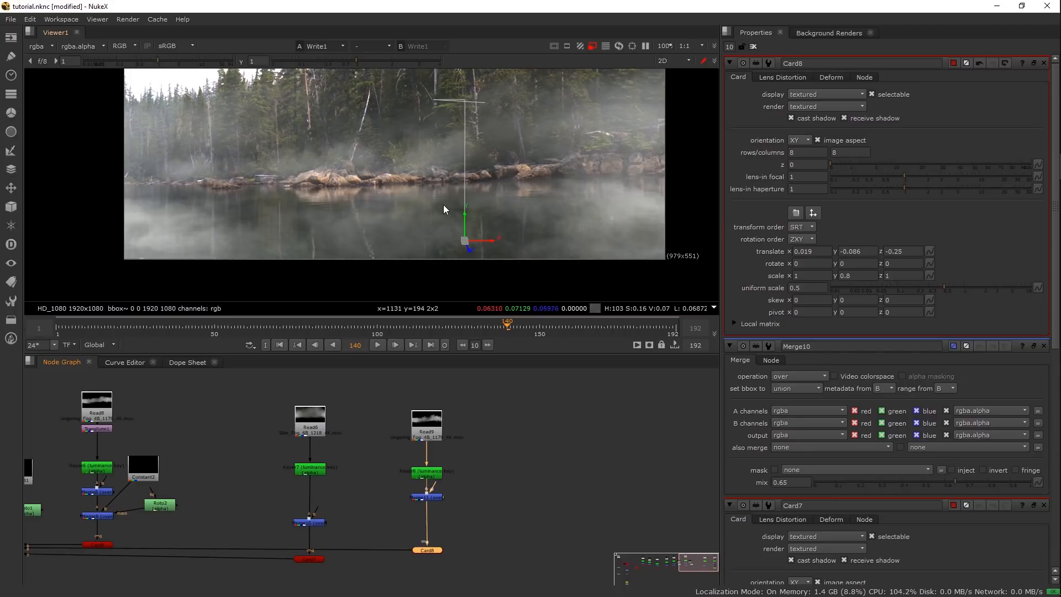
Tilt Card8 to an X rotation of about -30.23 and shift it to a Z translate of -0.235
key(Tab)
drag(445, 208, 492, 162)
key(Tab)
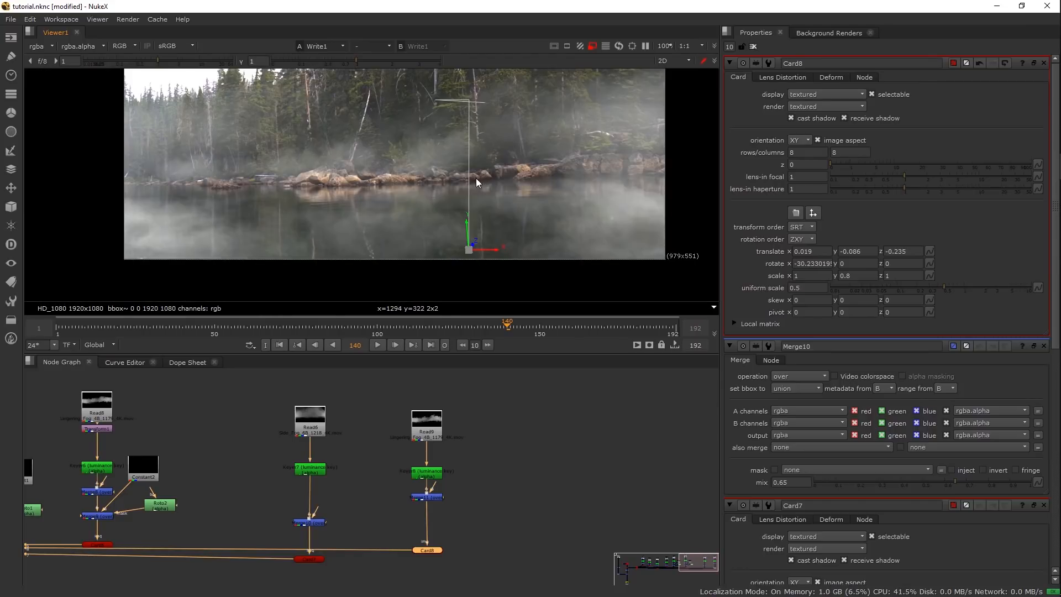
key(Tab)
drag(442, 230, 337, 298)
key(Tab)
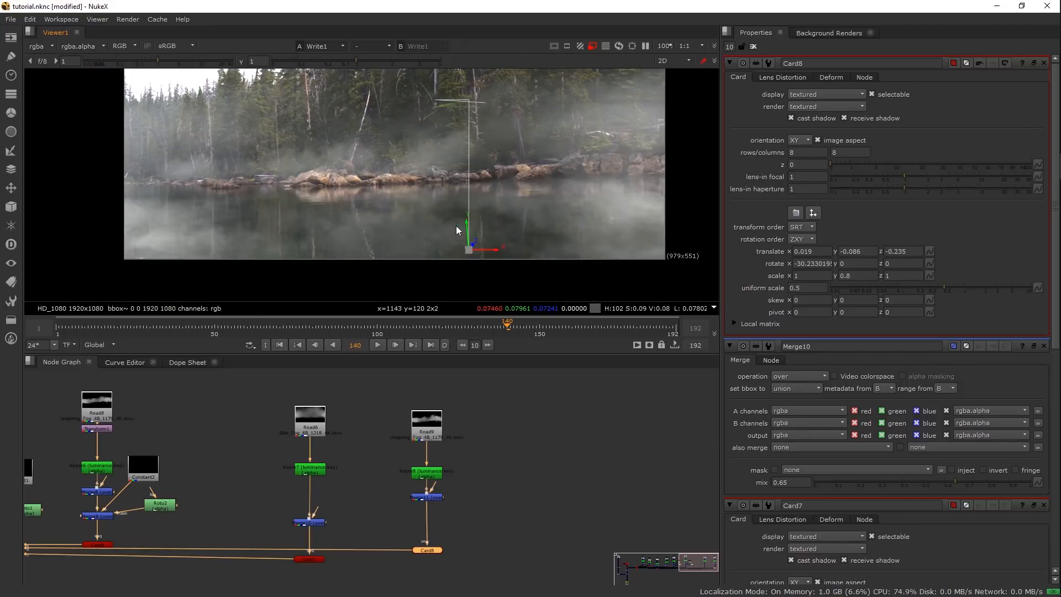
click(432, 549)
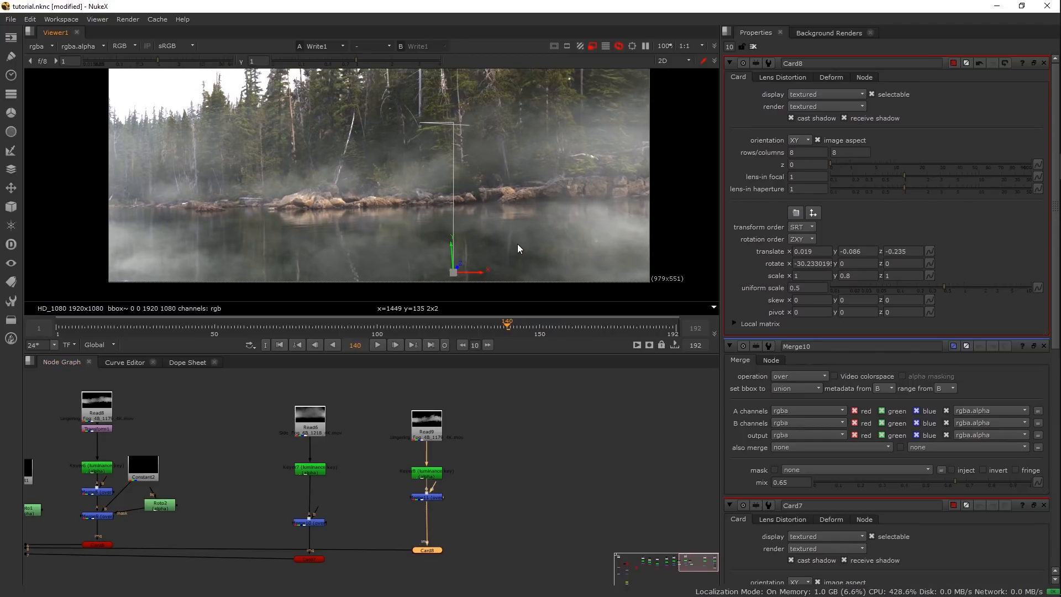
Reposition Card8 to about Y -0.0916 and Z -0.2318, and check its placement at frame 1
key(Tab)
drag(517, 244, 460, 166)
key(Tab)
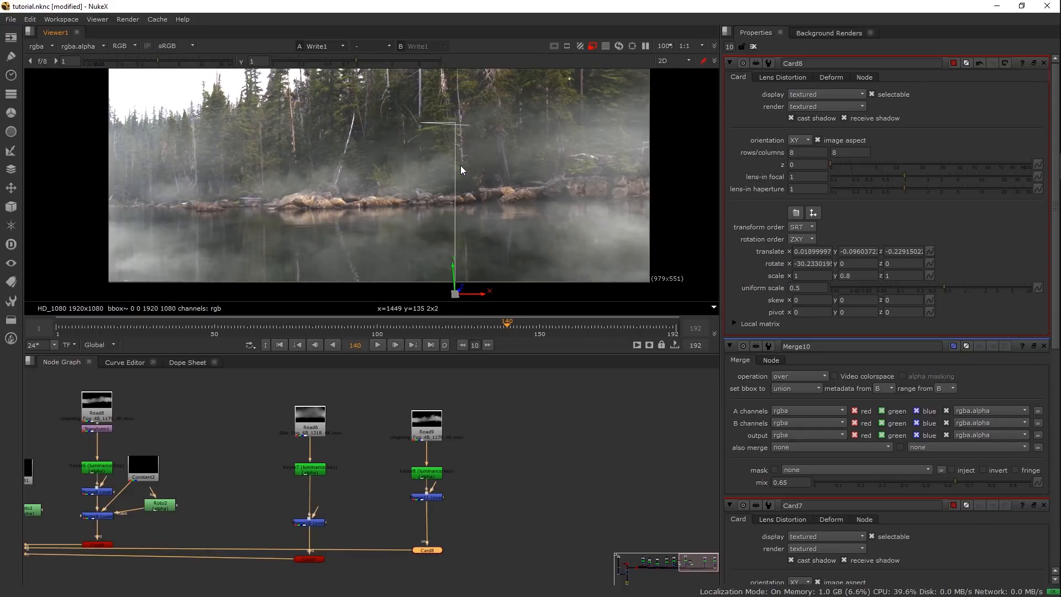
key(Tab)
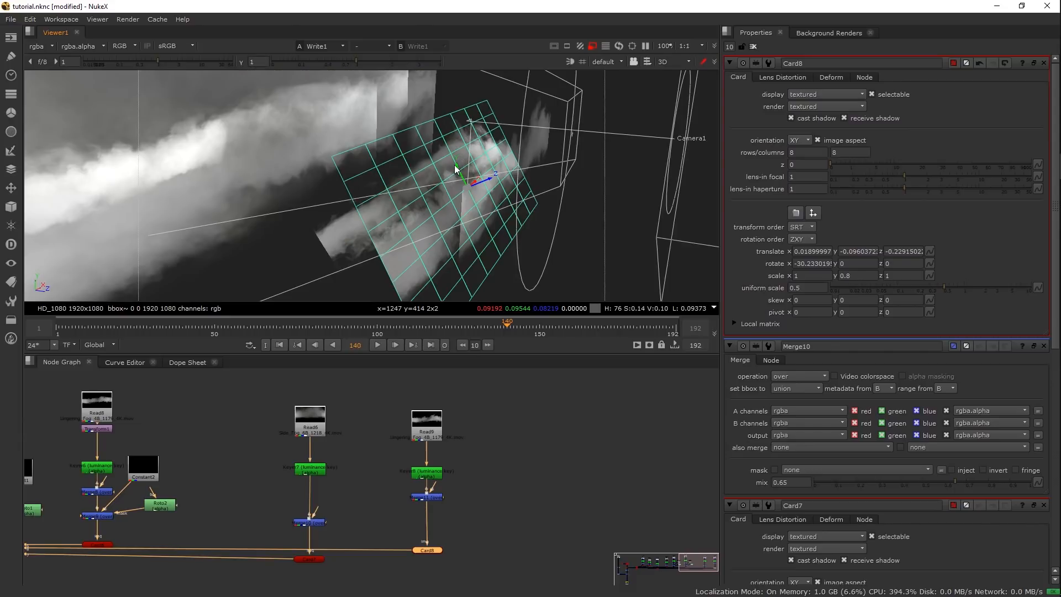
drag(456, 167, 293, 326)
key(Tab)
key(Tab)
click(57, 329)
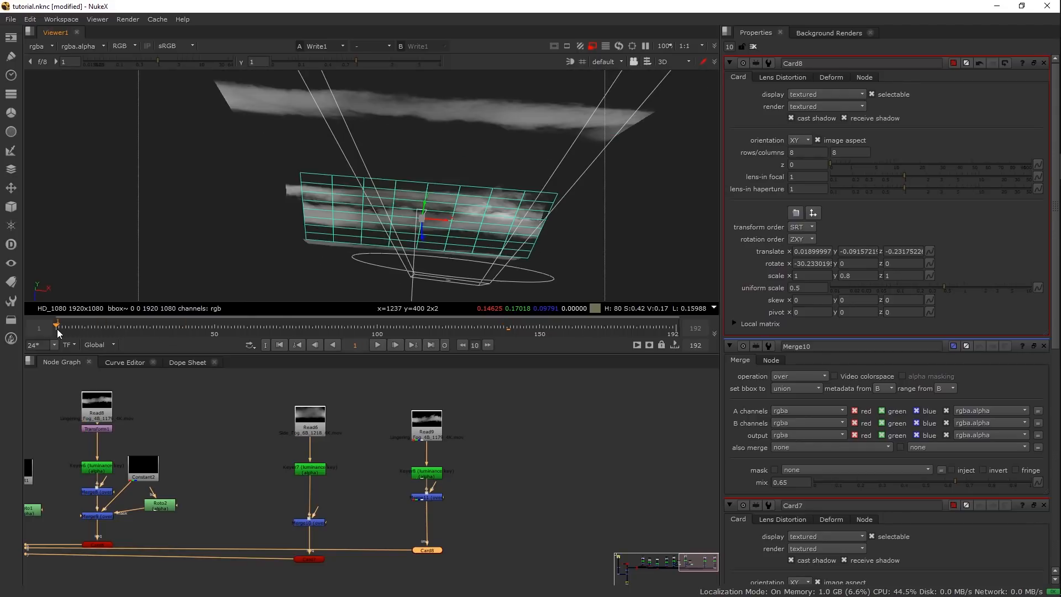
key(Tab)
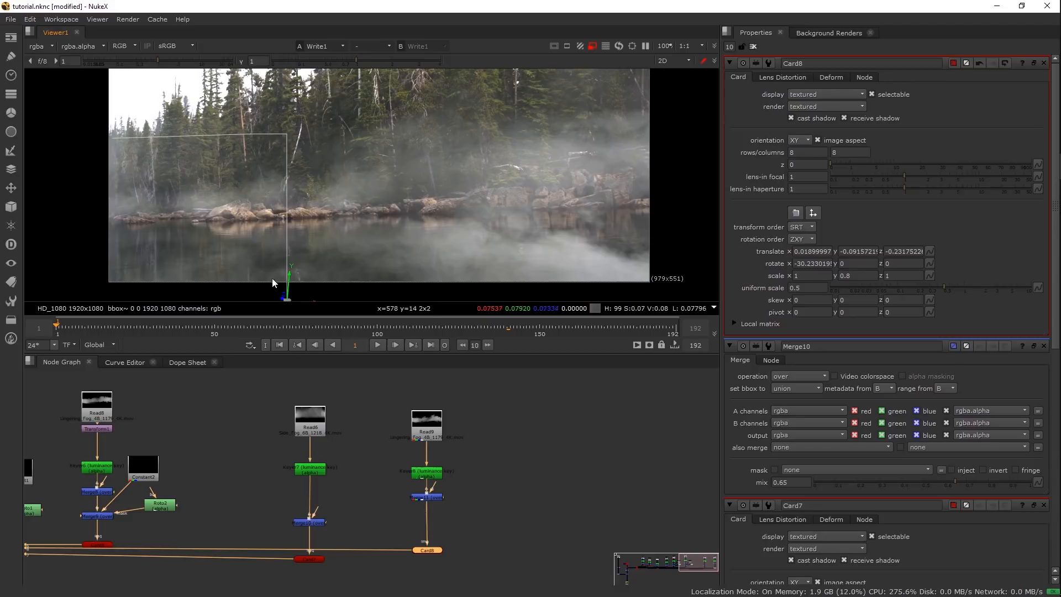
Keyframe the mix of Merge11 in the Read9 branch at frame 1 with a value of 0.075
click(436, 499)
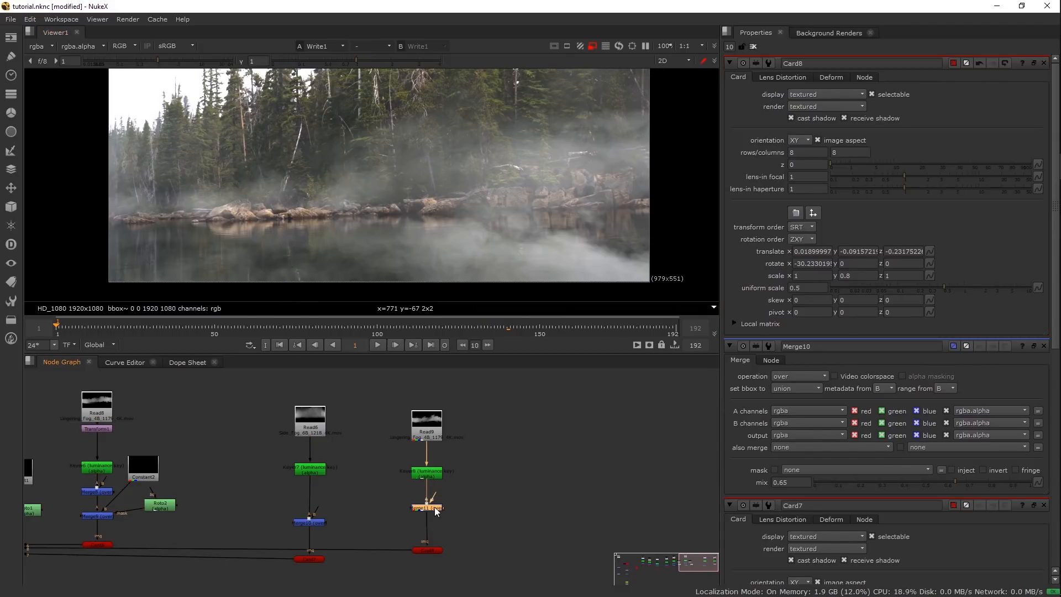
double_click(436, 511)
drag(877, 197, 827, 200)
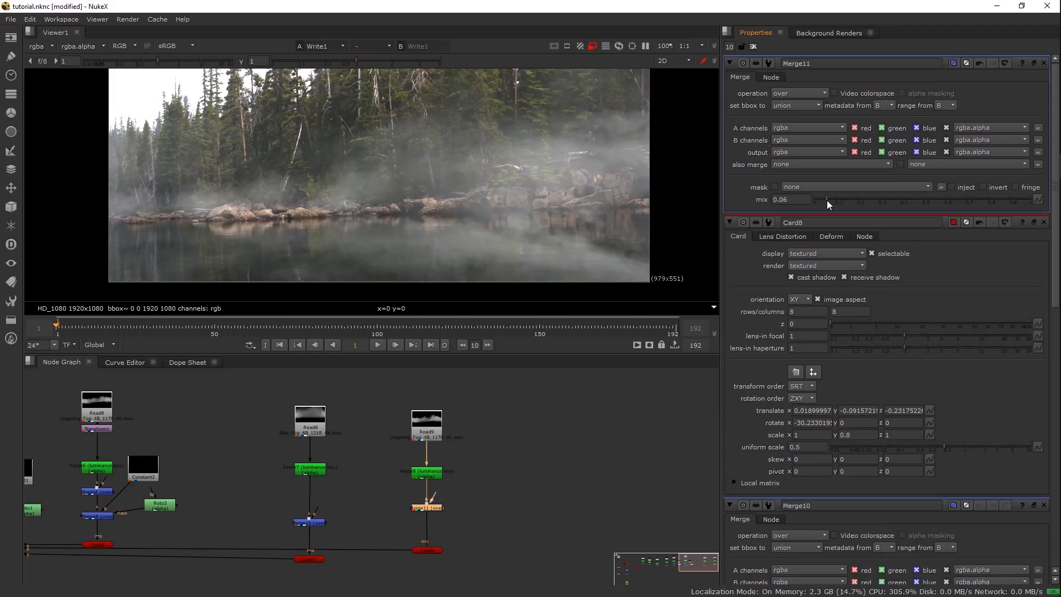
right_click(789, 201)
click(807, 206)
click(427, 549)
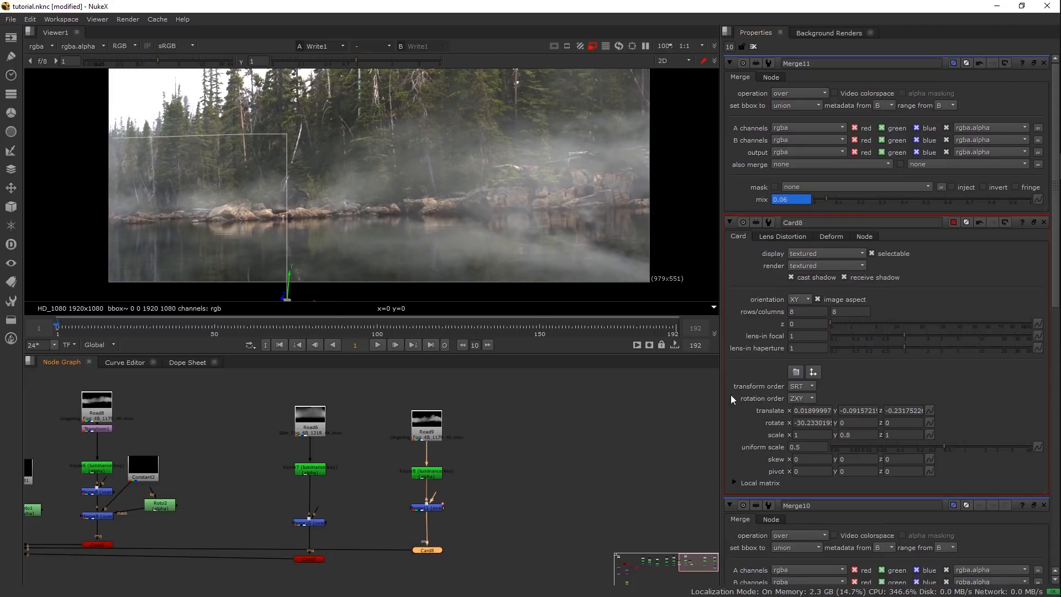
drag(858, 198, 837, 198)
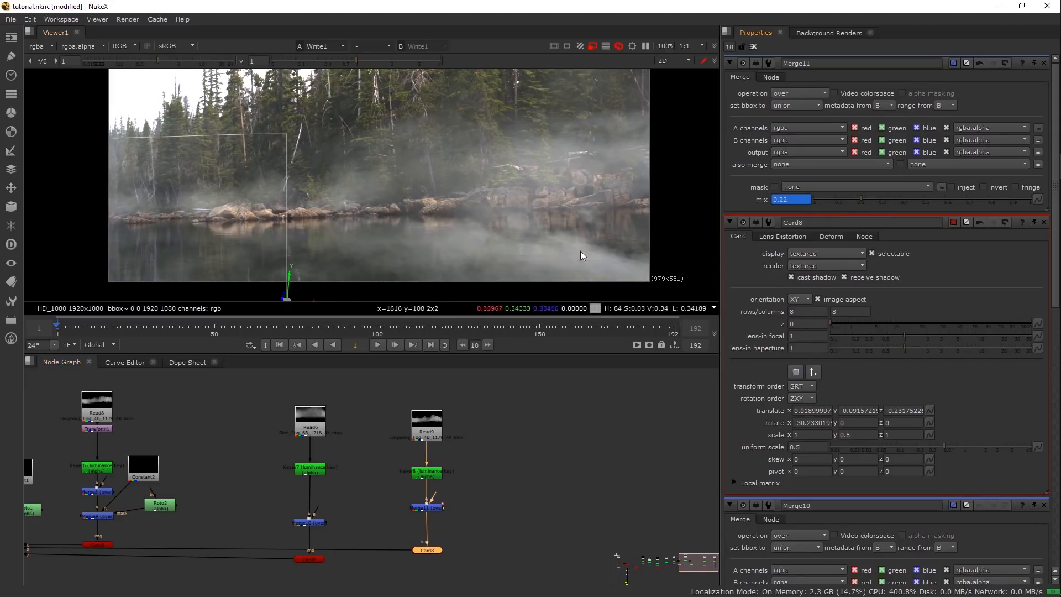
drag(497, 258, 516, 266)
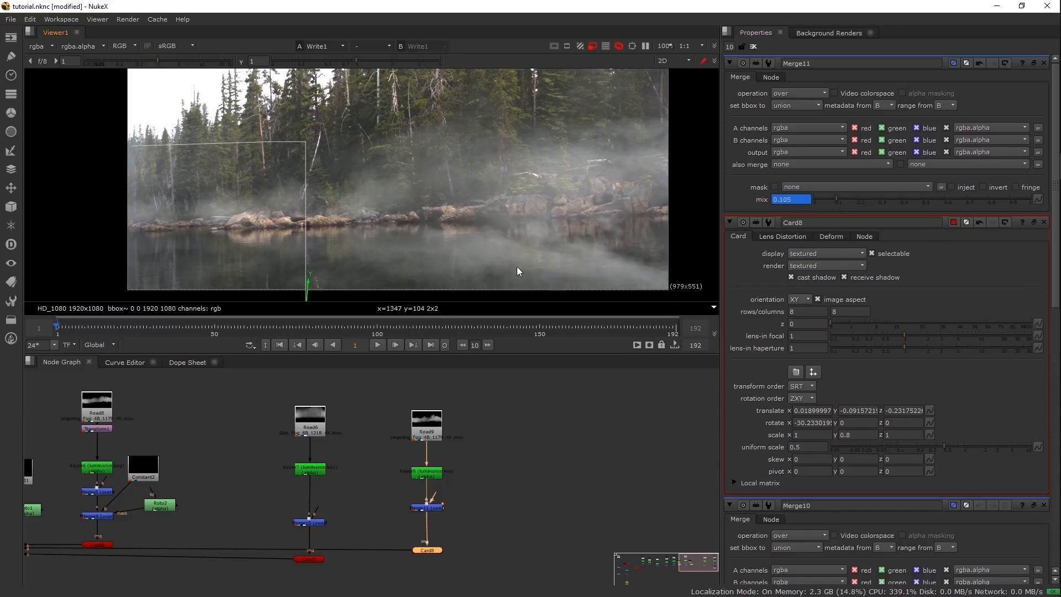
click(830, 198)
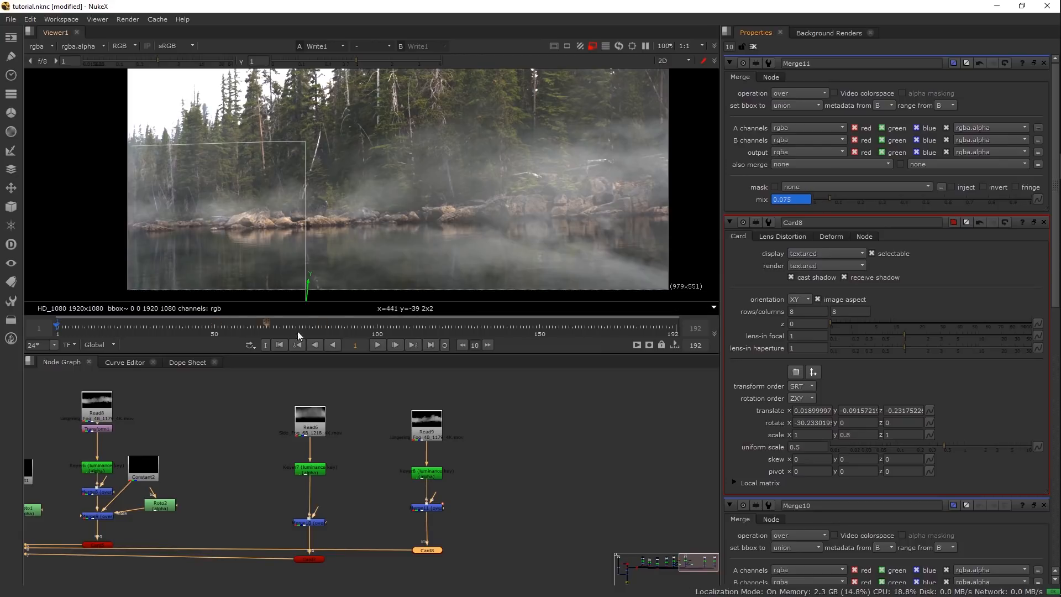
Keyframe Merge11's mix at 0.145 on frame 50, 0.435 on frame 100 and 0.505 on frame 127
click(214, 333)
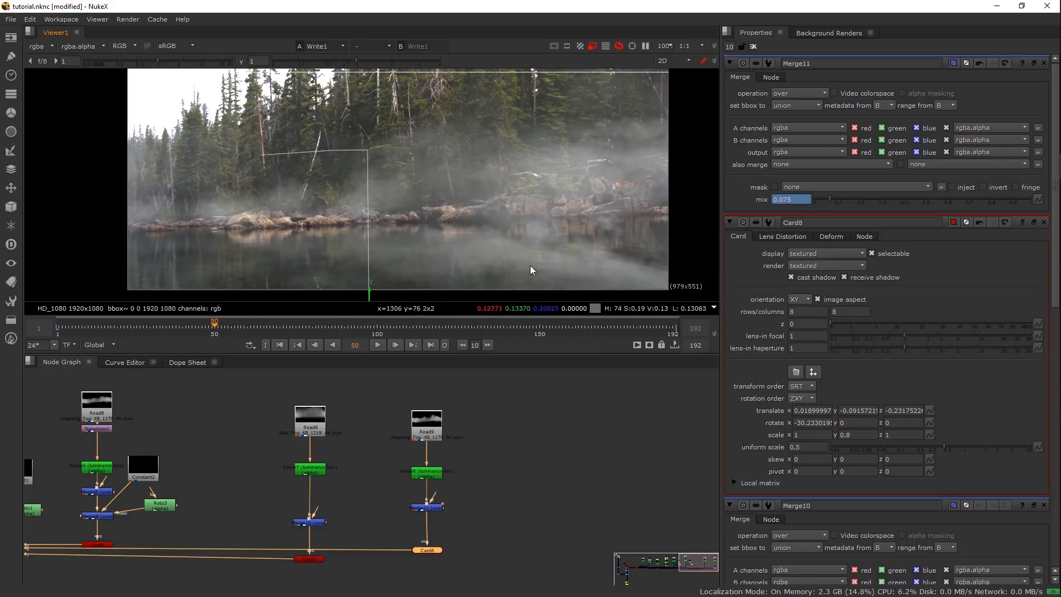
drag(840, 198, 845, 198)
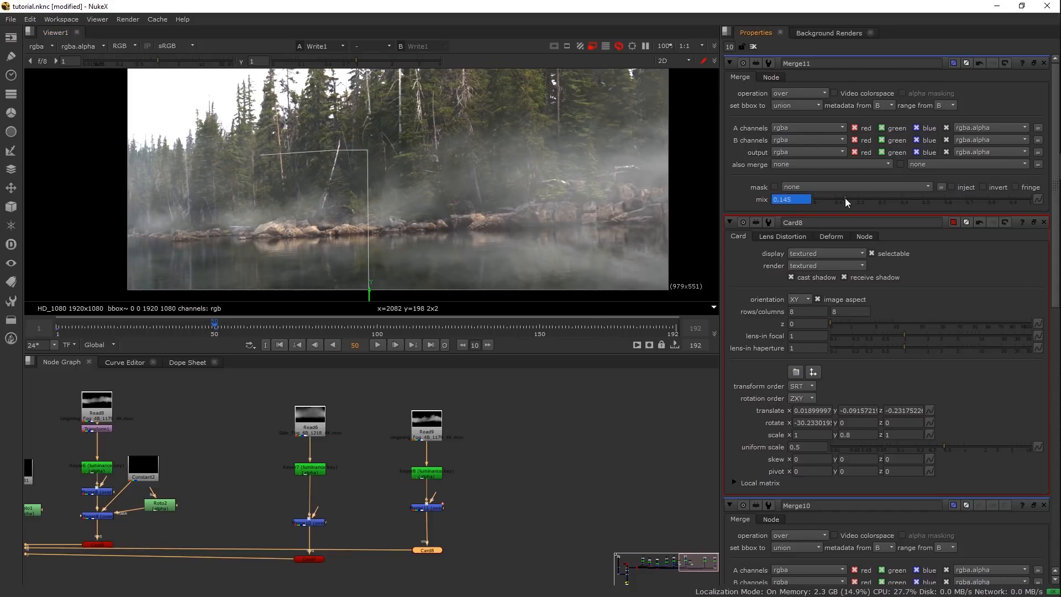
click(376, 329)
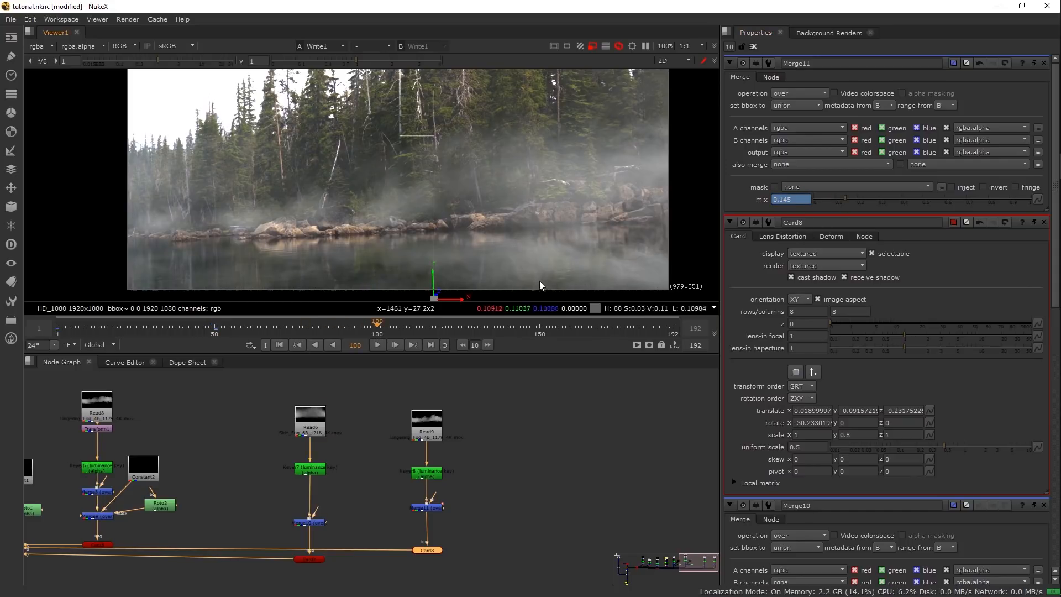
drag(851, 200, 907, 204)
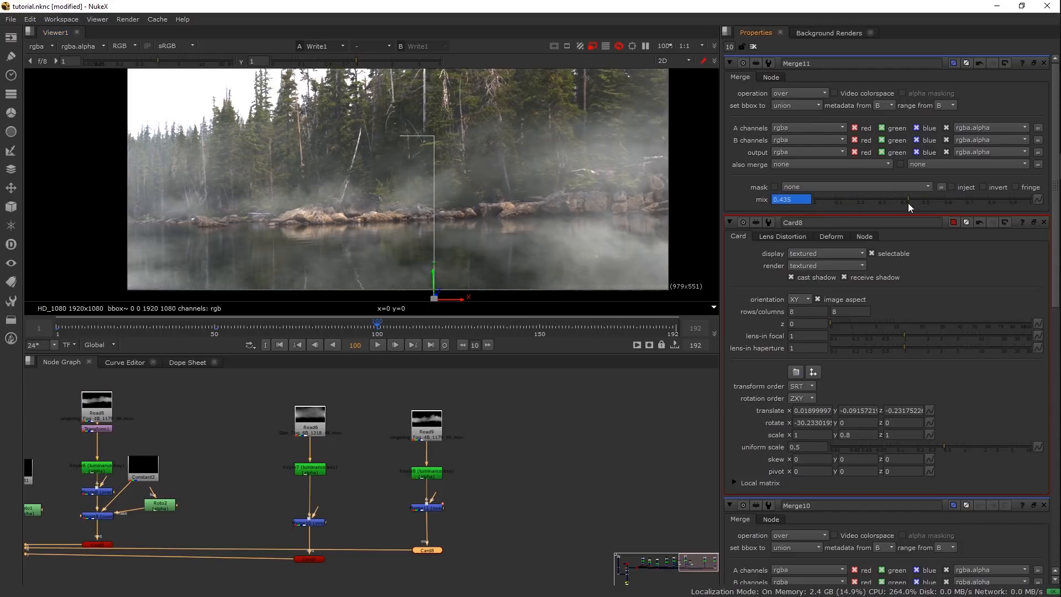
click(466, 324)
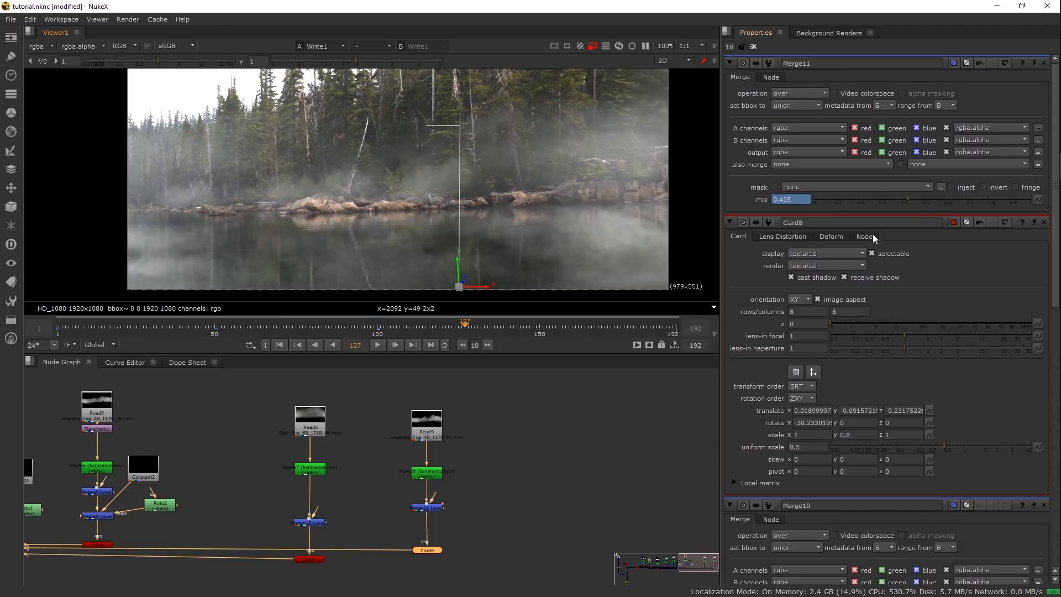
click(925, 199)
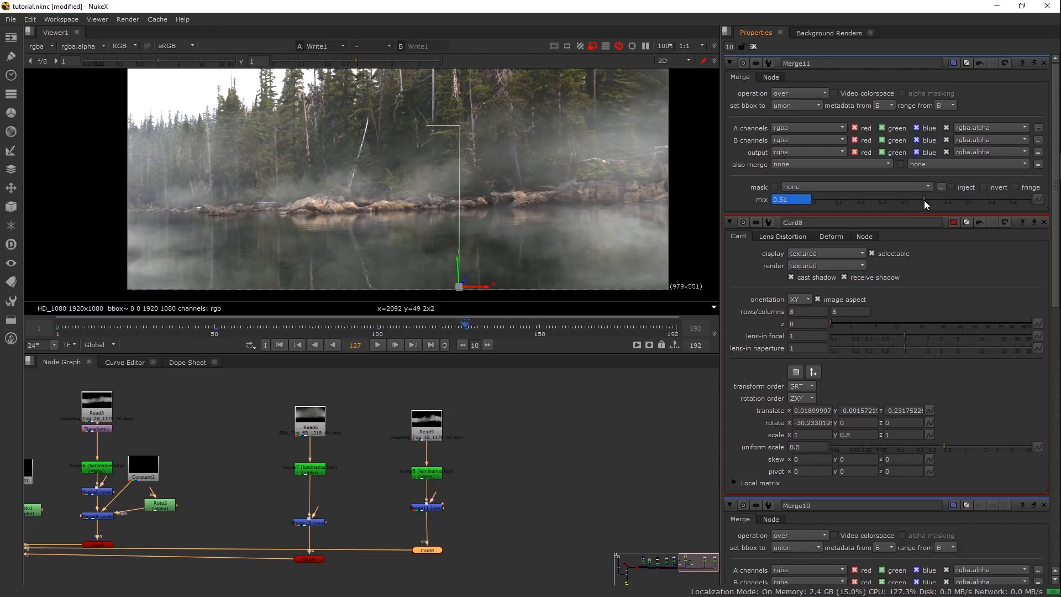
click(923, 200)
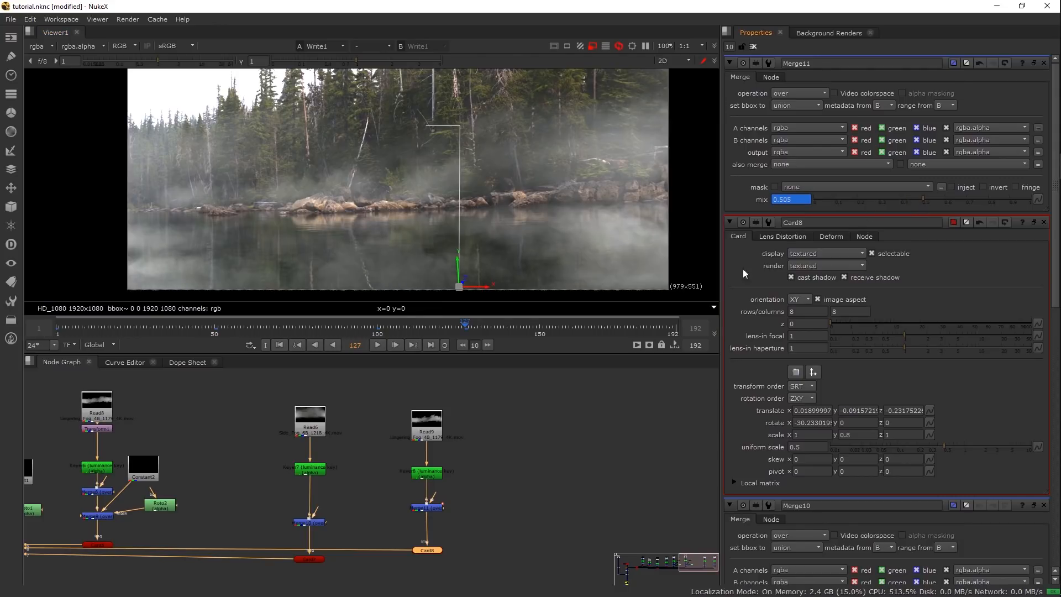
Examine the foreground fog at frame 150, toggling Card8 off and on to compare
click(540, 333)
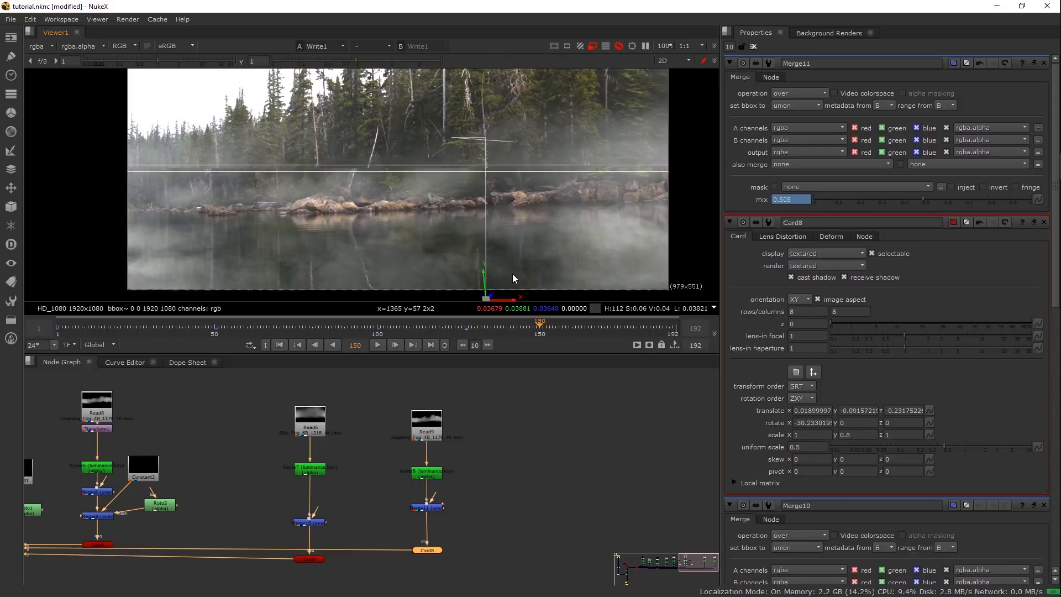
key(d)
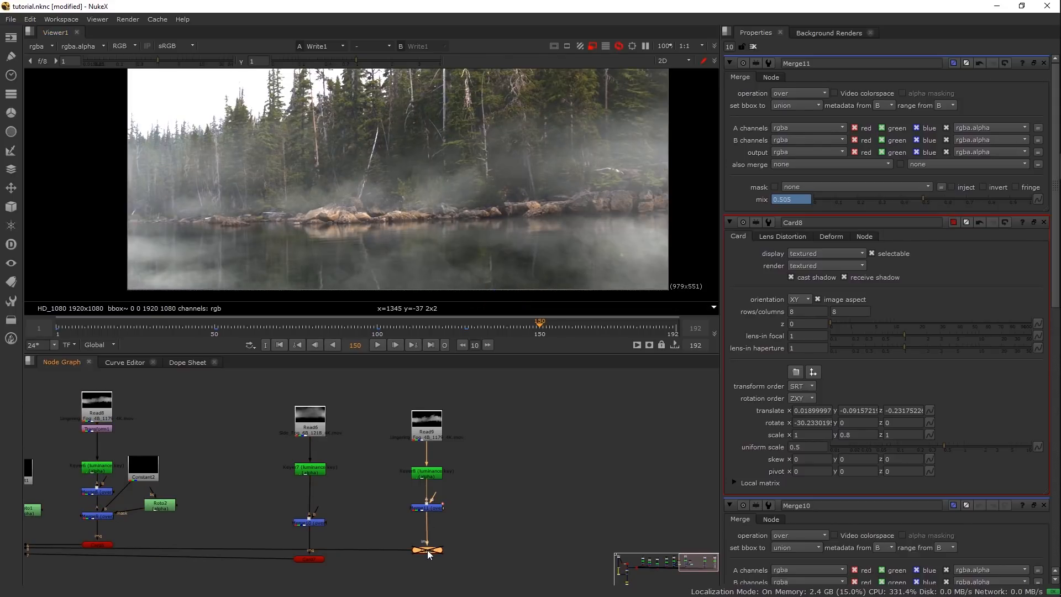
key(d)
key(d)
key(d)
drag(505, 241, 504, 221)
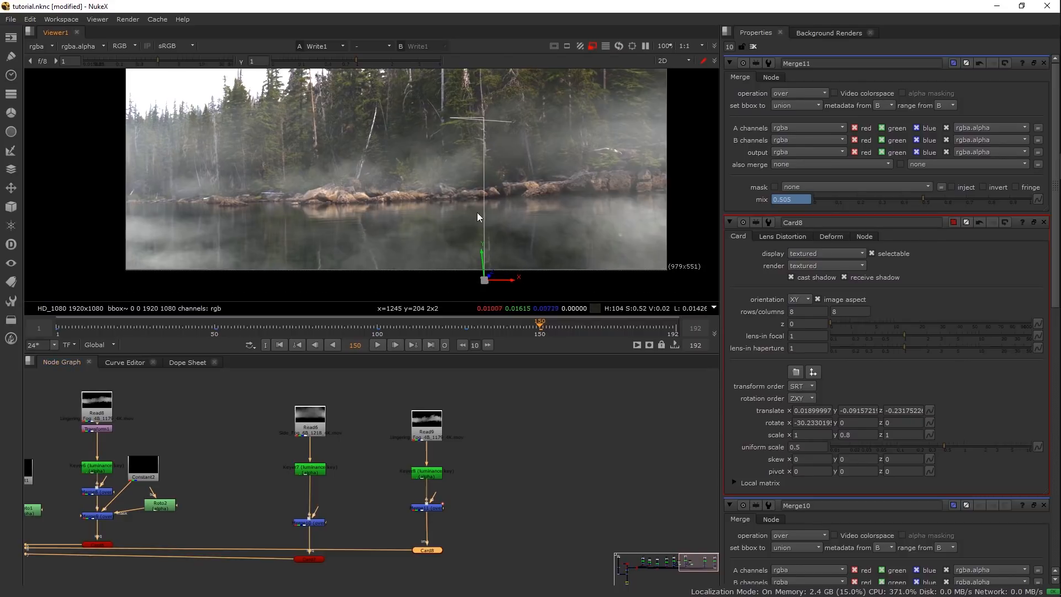
drag(441, 177, 442, 224)
drag(541, 228, 545, 203)
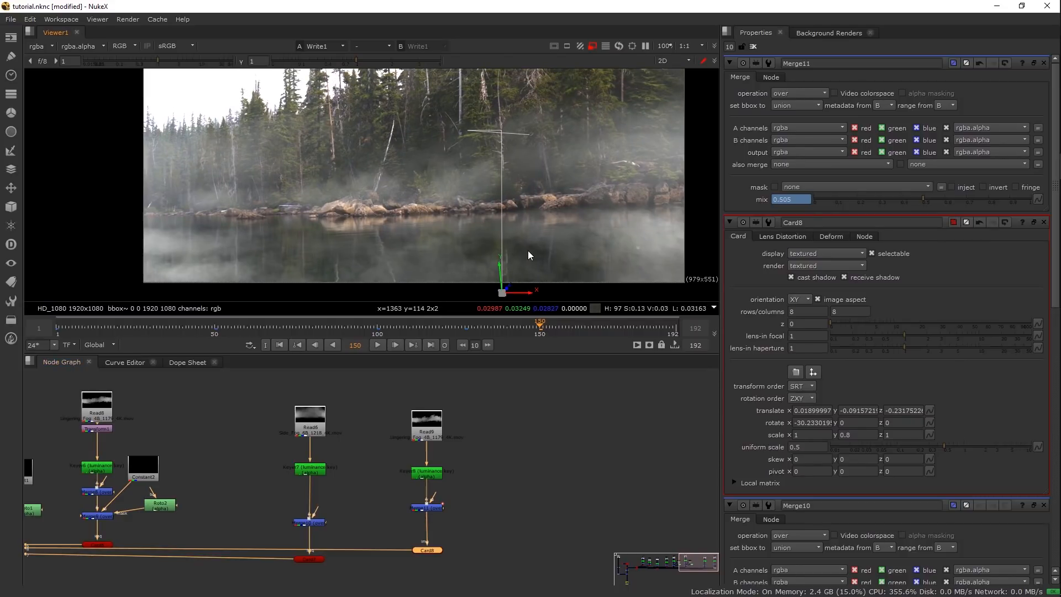
Compare the foreground fog with Card8 disabled and enabled, check frame 181, and close all open node properties
key(d)
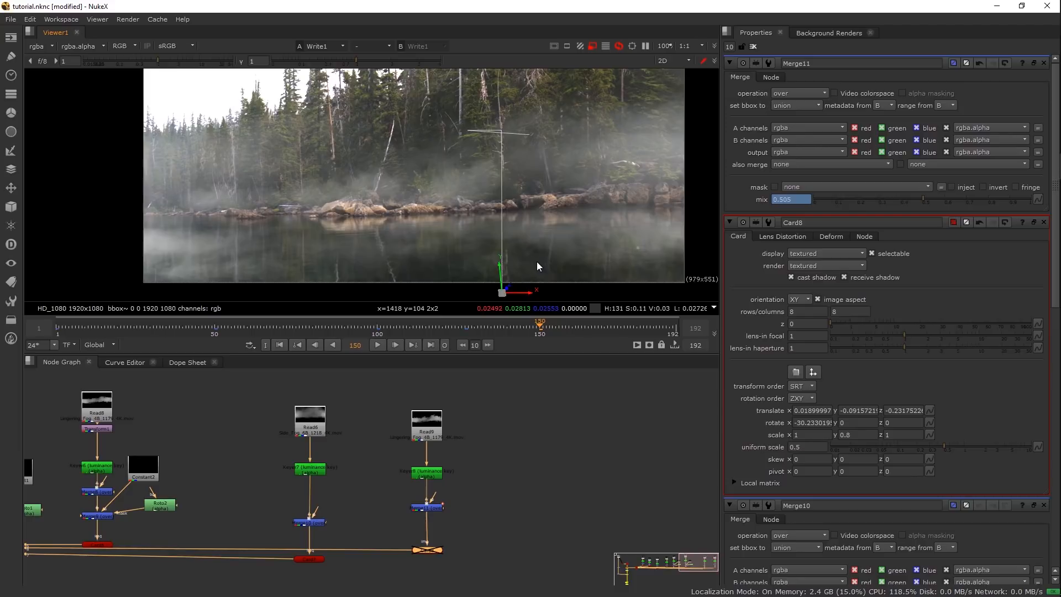
key(d)
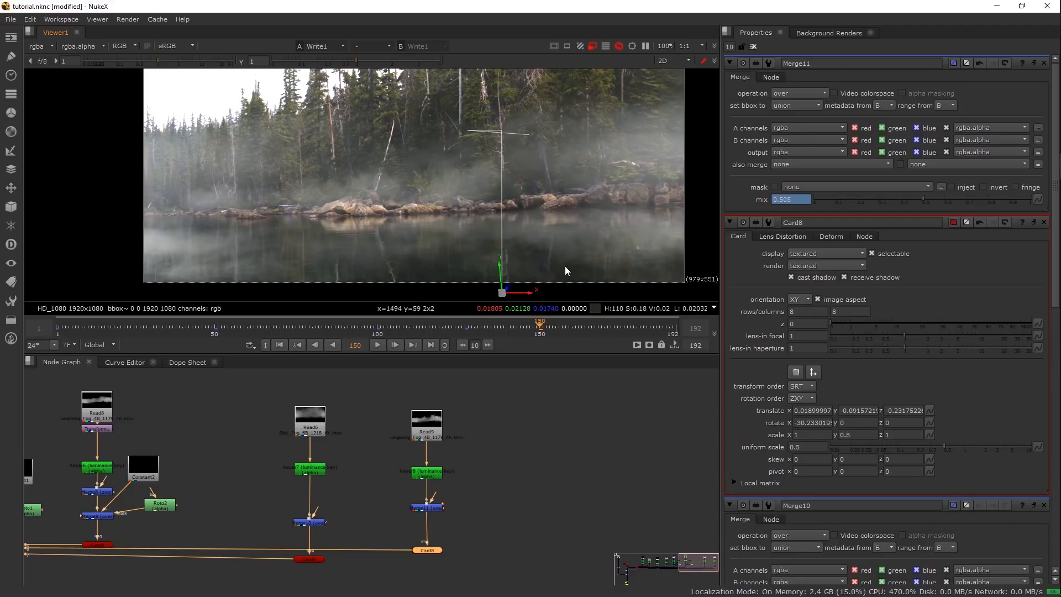
key(d)
key(d)
key(d)
key(d)
drag(566, 264, 579, 275)
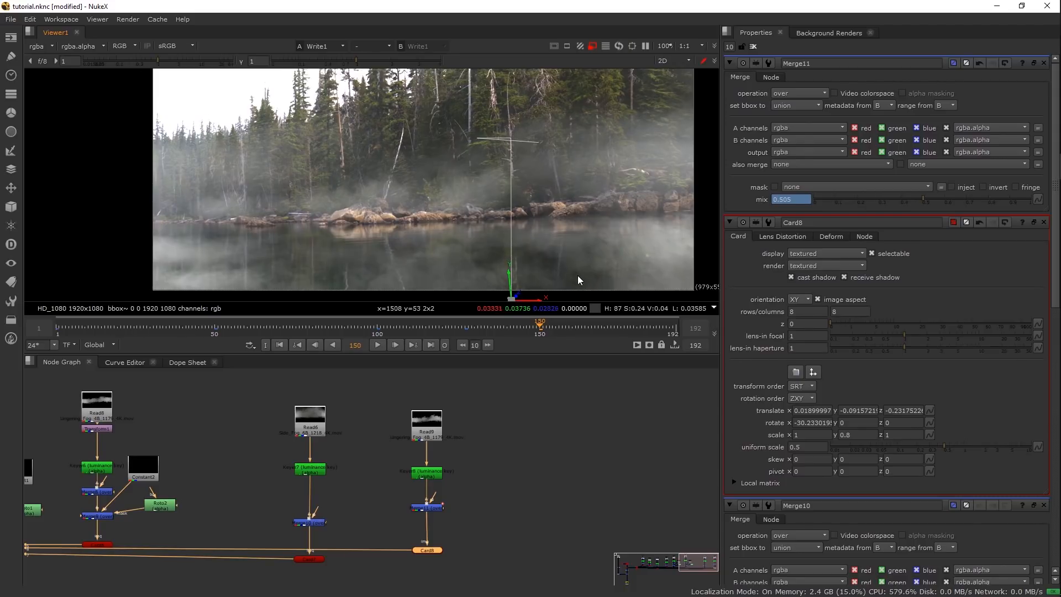
click(639, 329)
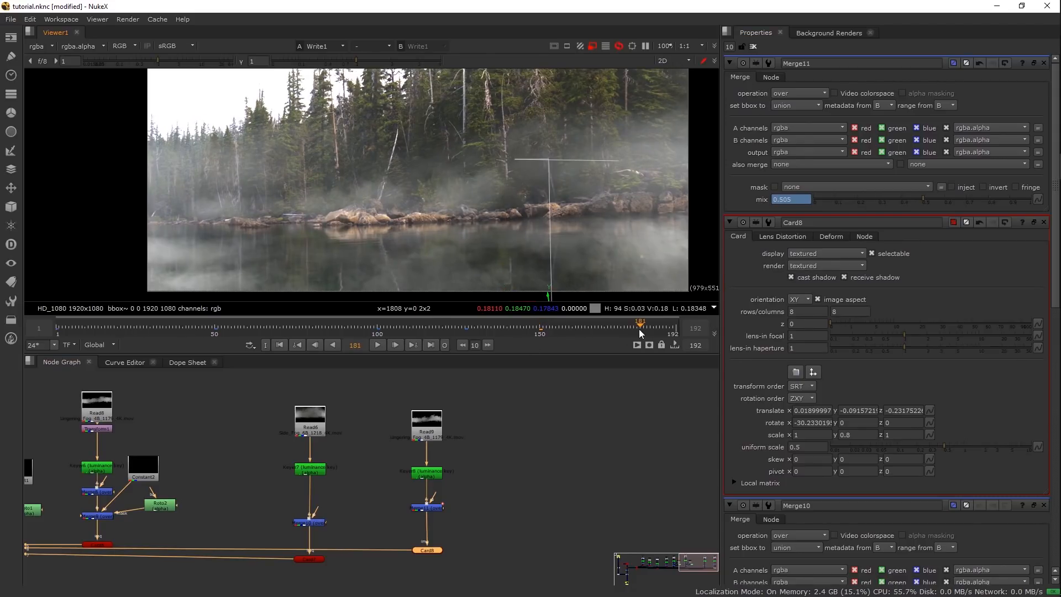
click(753, 47)
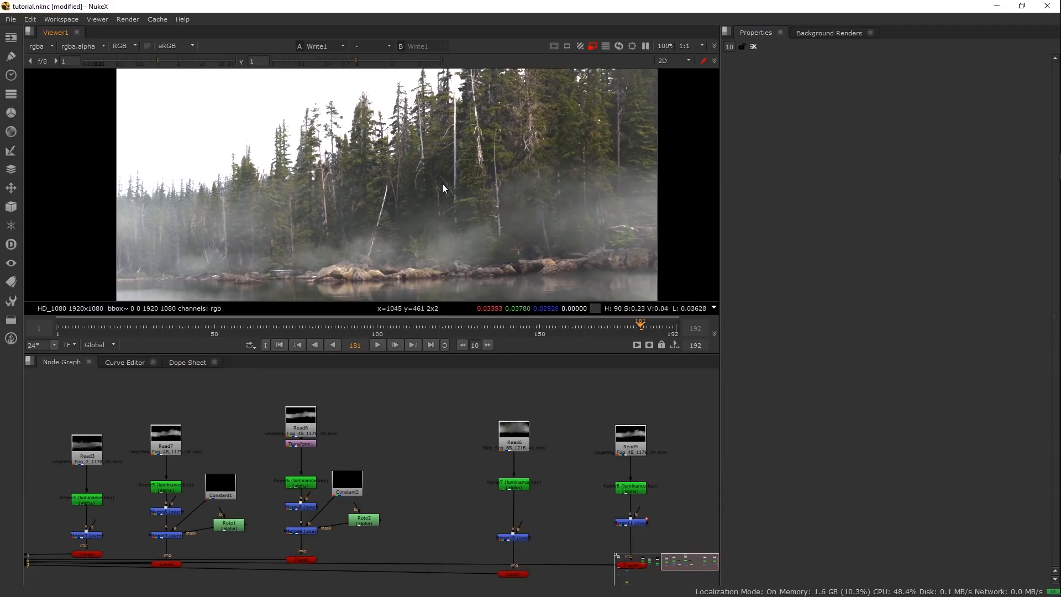
drag(462, 187, 466, 195)
Duplicate the Read8 fog branch with its mask nodes and card, place the copy beside the Read9 branch, and connect it to the scene
drag(408, 419, 257, 566)
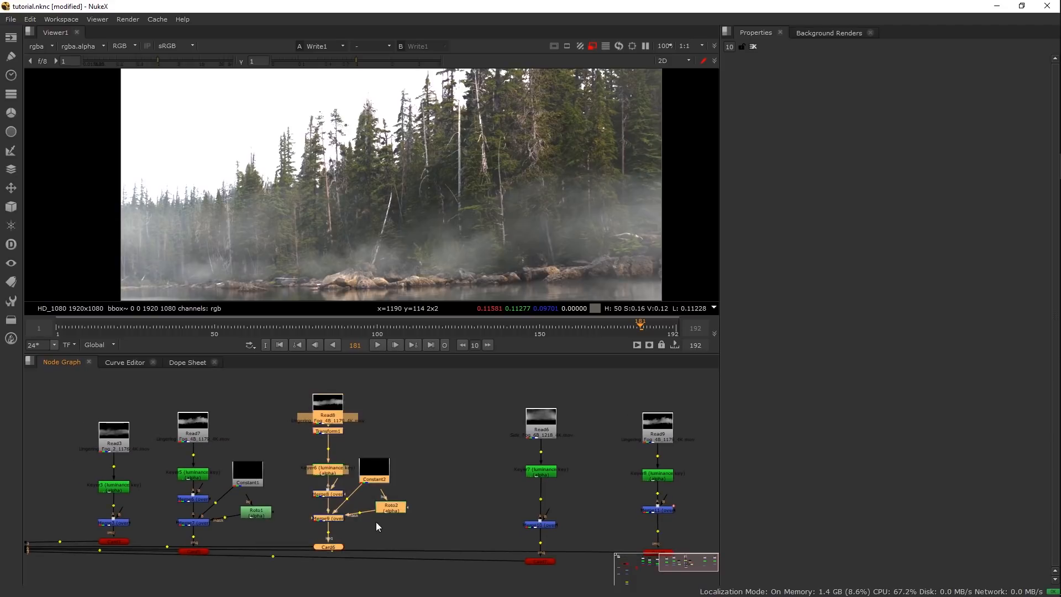
drag(475, 465, 246, 464)
click(556, 440)
key(ctrl+v)
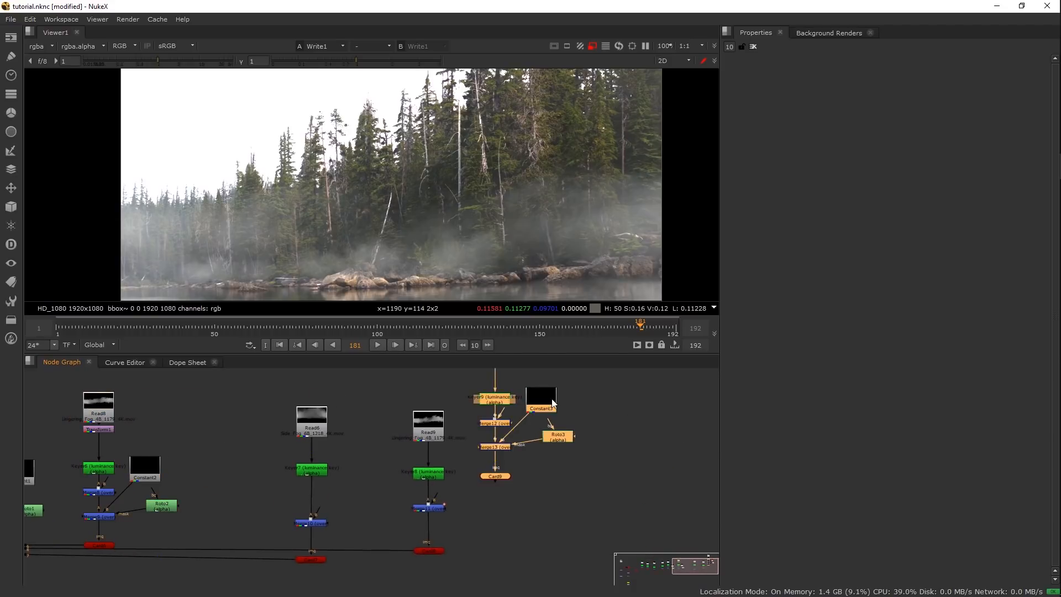
drag(548, 408, 564, 510)
click(544, 540)
drag(510, 562, 210, 549)
drag(415, 521, 72, 505)
drag(437, 500, 26, 495)
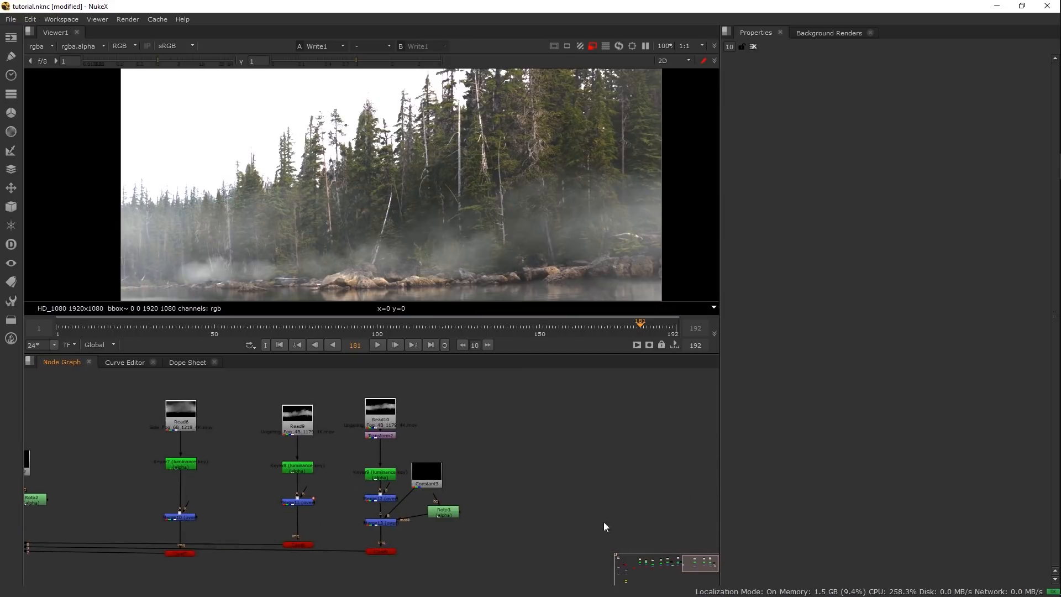
Move Card9 in the 3D view to about X 0.135 and Z -0.525, and check it in the 2D view
drag(405, 531, 487, 531)
double_click(462, 548)
key(Tab)
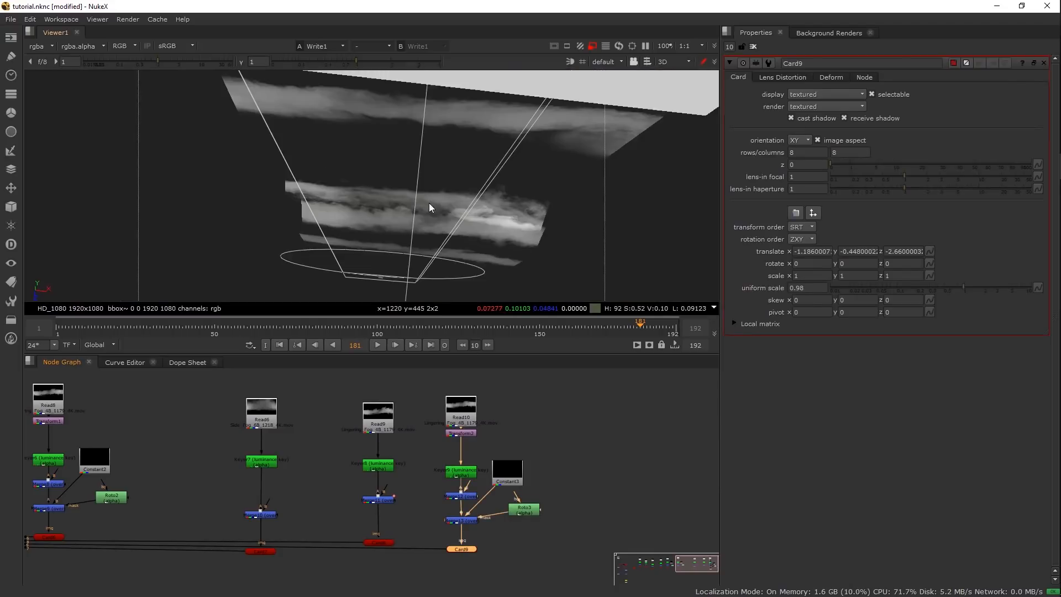
drag(518, 169, 396, 150)
scroll(395, 151, down, 5)
drag(146, 173, 383, 126)
drag(309, 141, 466, 138)
drag(292, 191, 368, 184)
key(Tab)
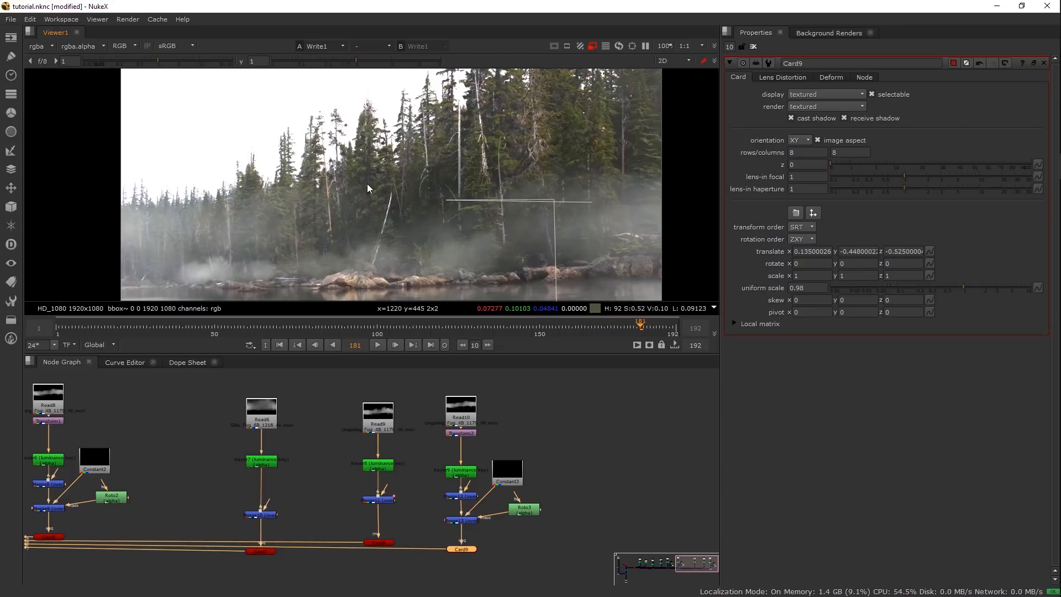
scroll(428, 236, down, 1)
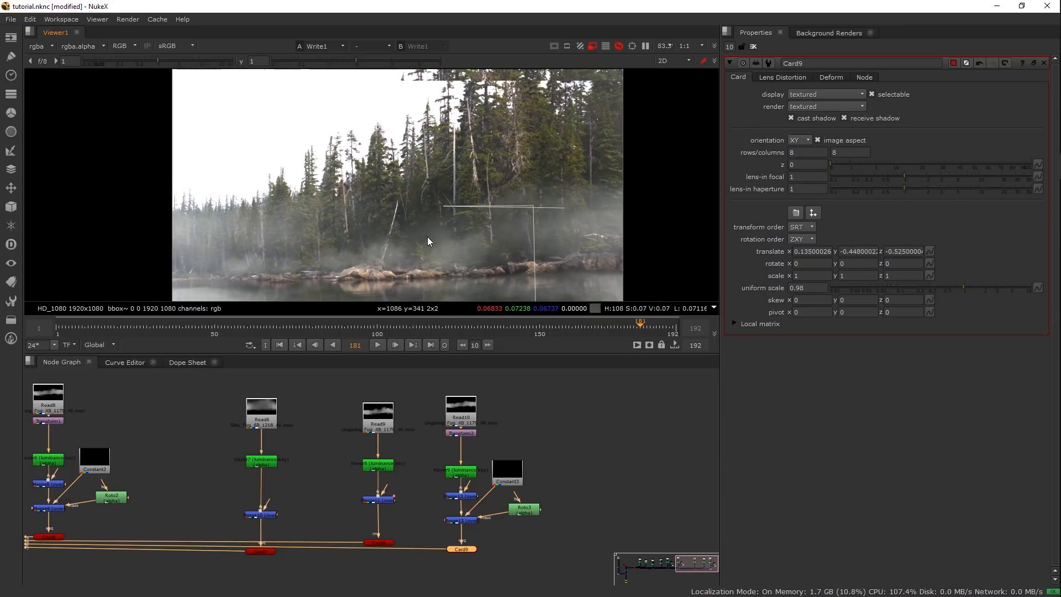
Set Card9's uniform scale to 0.74 and reposition it to about X 0.0495 and Y 0.026
key(Tab)
drag(456, 221, 359, 146)
key(Tab)
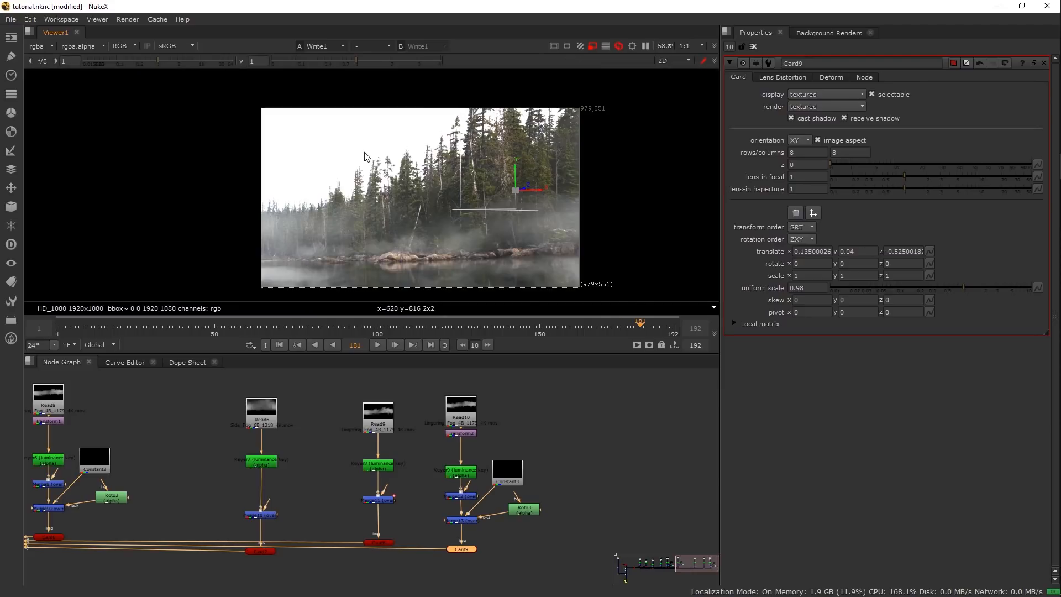
drag(535, 190, 506, 187)
scroll(486, 205, up, 2)
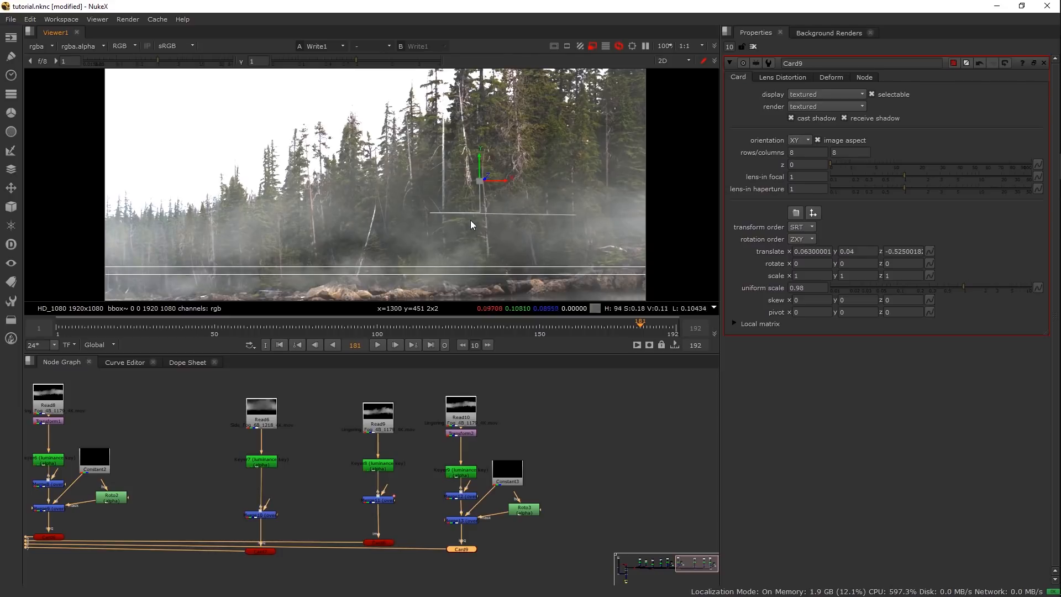
drag(963, 286, 956, 287)
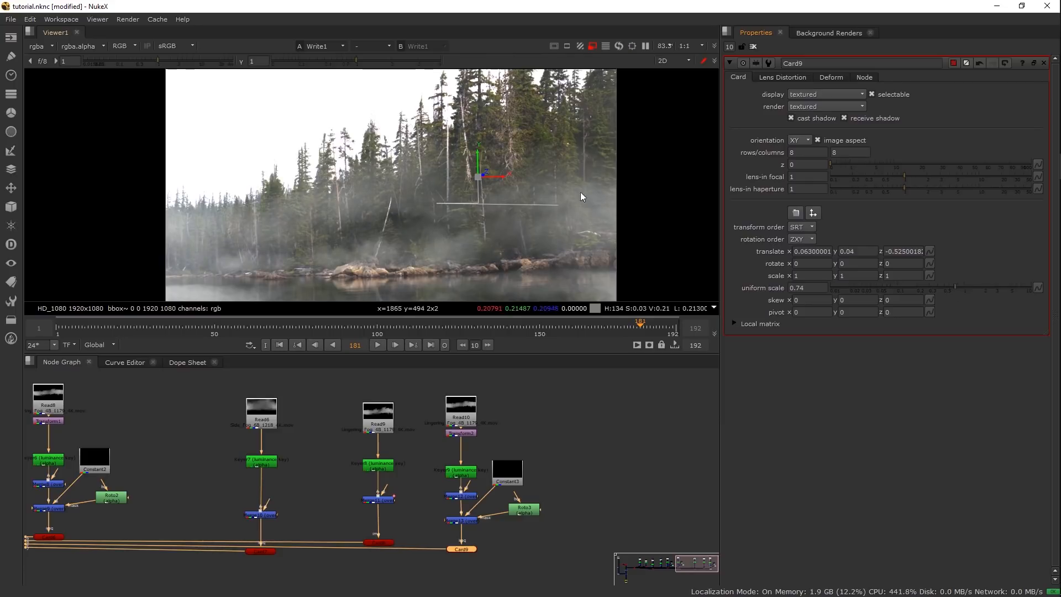
drag(504, 178, 472, 192)
Compare the fog over the trees at frame 181 by toggling Card7 and Card9 off and on
drag(513, 482, 568, 470)
click(318, 539)
key(d)
key(d)
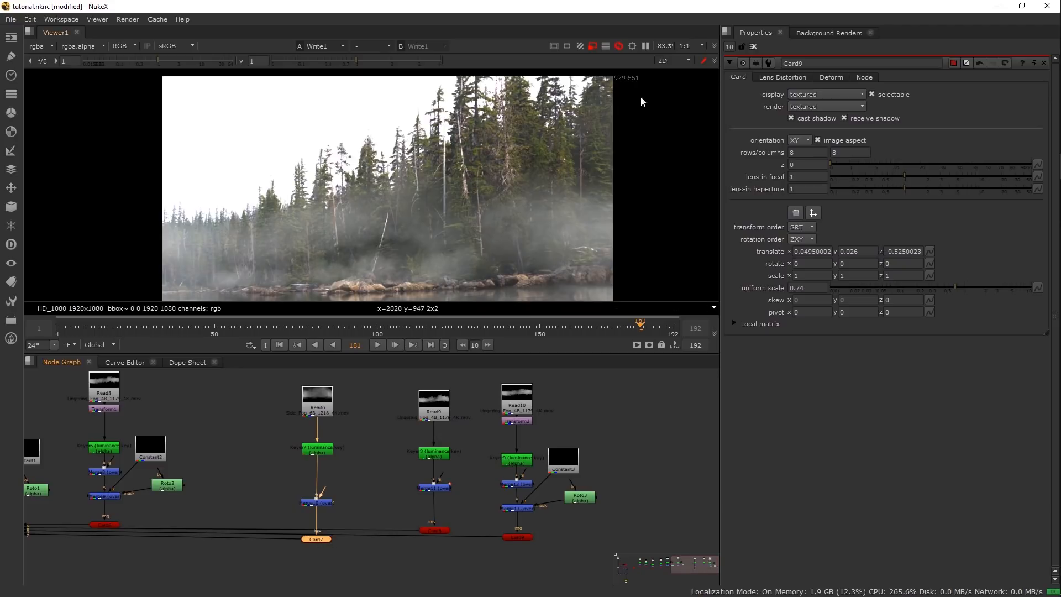
drag(542, 148, 551, 145)
scroll(449, 197, up, 1)
drag(476, 200, 477, 224)
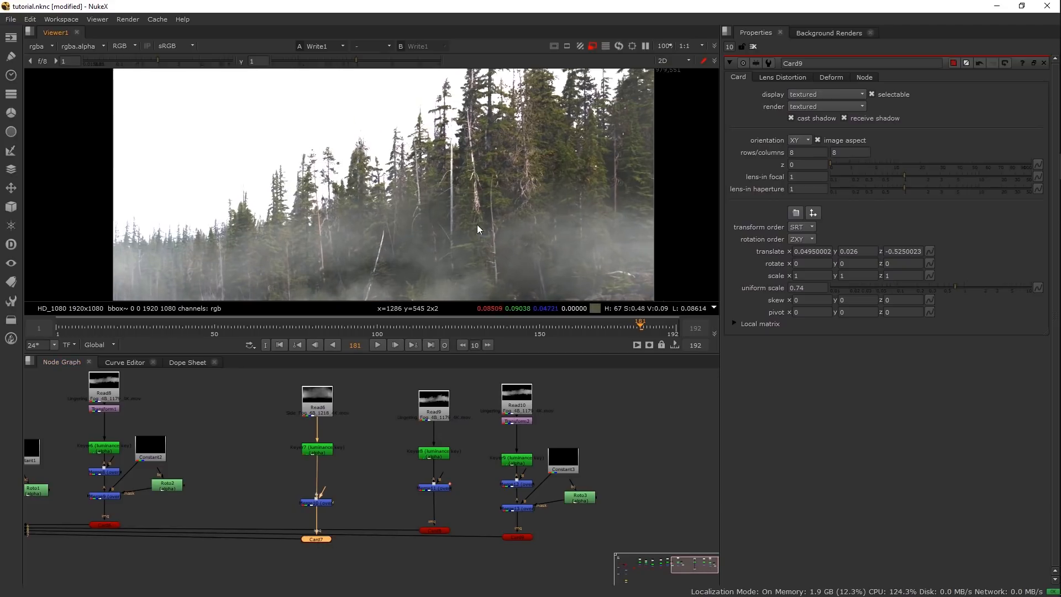
click(517, 538)
key(d)
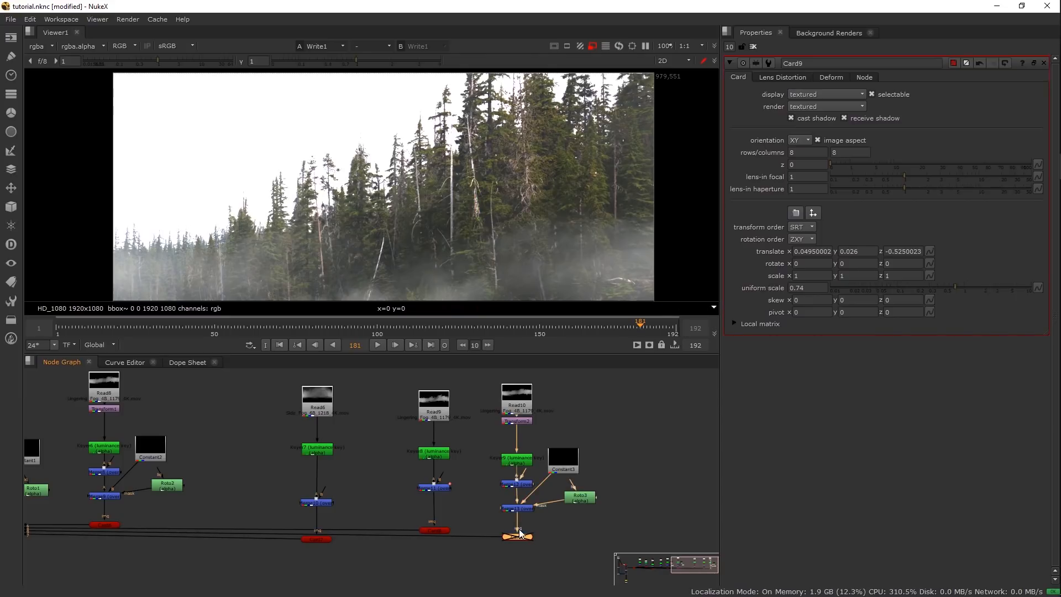
key(d)
scroll(553, 222, down, 1)
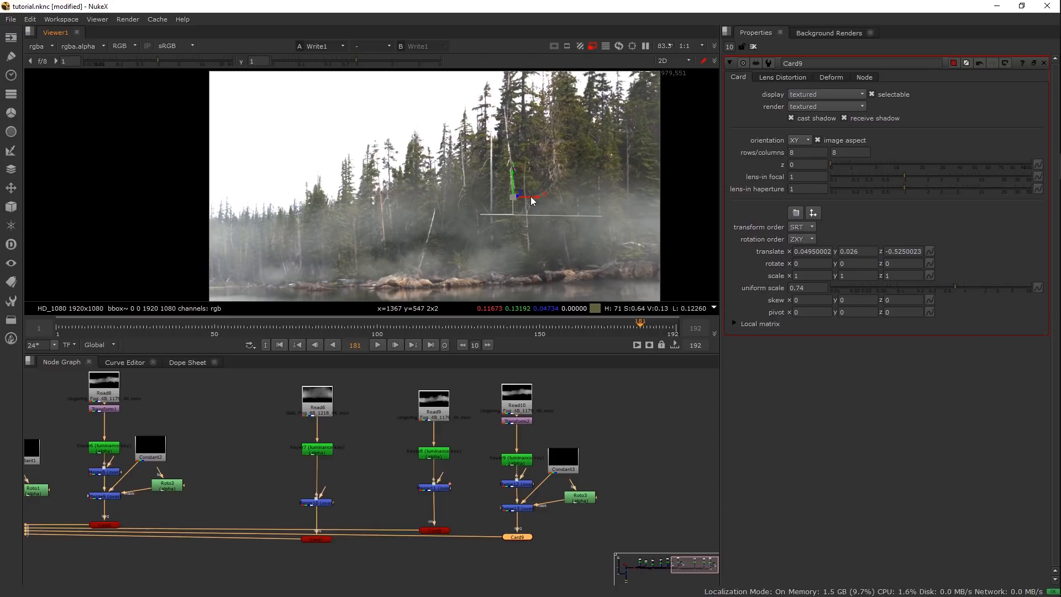
Review the fog card layout in 3D and the full-screen composite at frames 181 and 150, with all node properties closed
key(Tab)
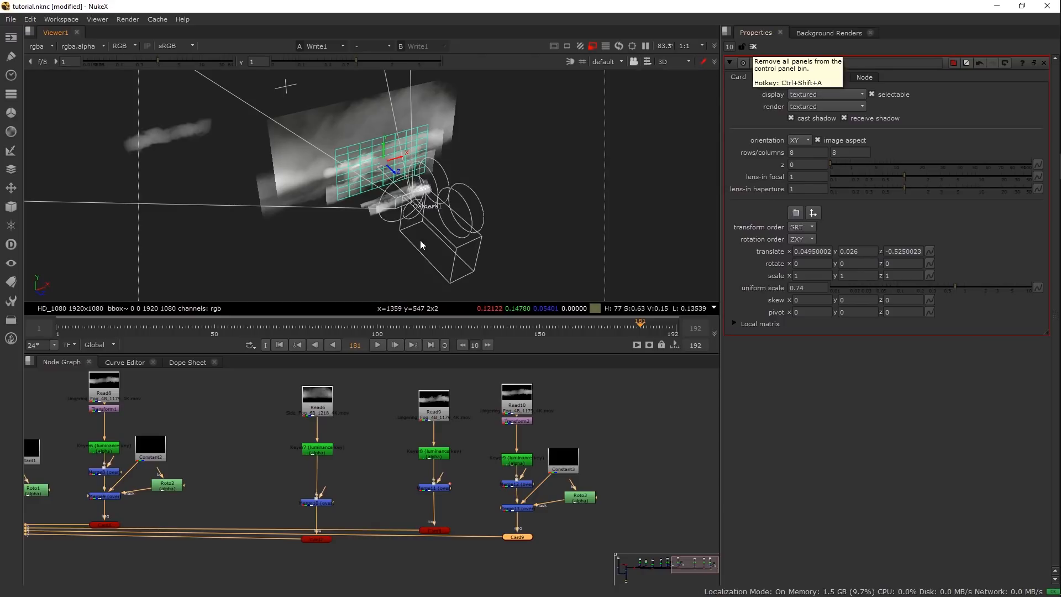
drag(422, 242, 451, 225)
click(752, 44)
key(space)
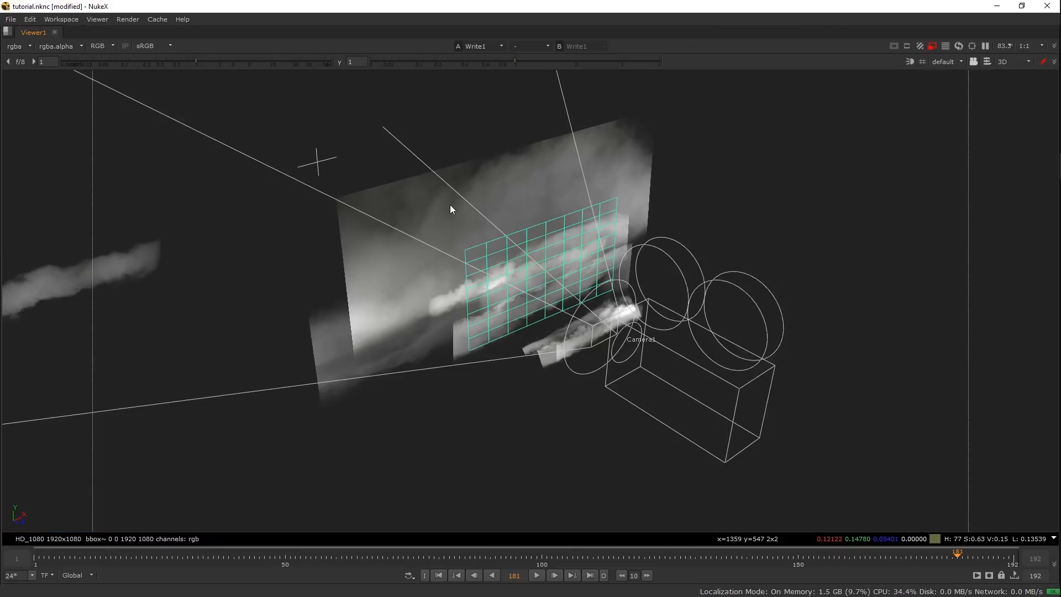
key(Tab)
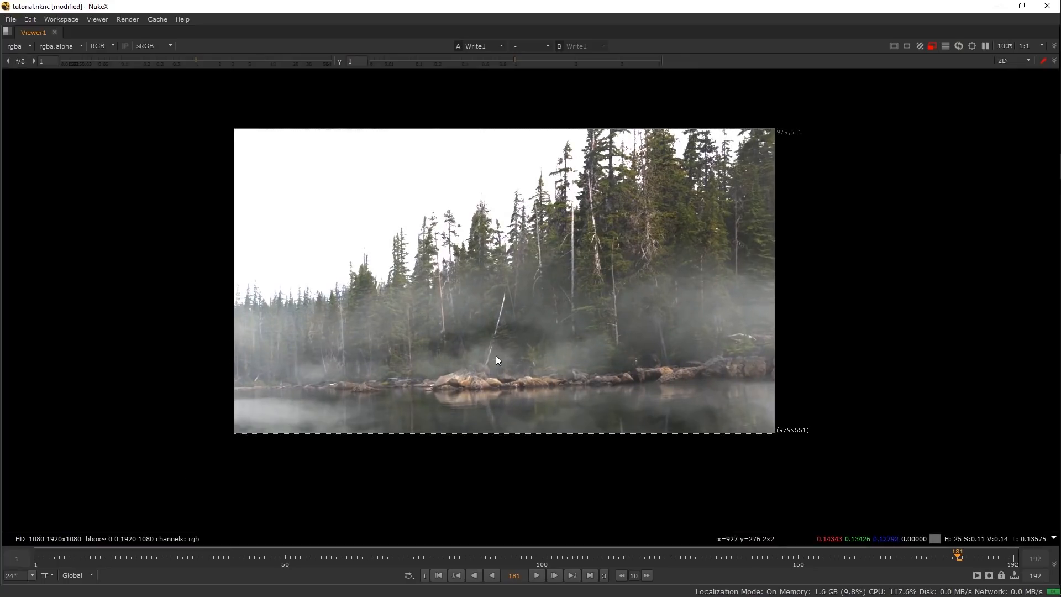
scroll(496, 356, up, 1)
click(798, 559)
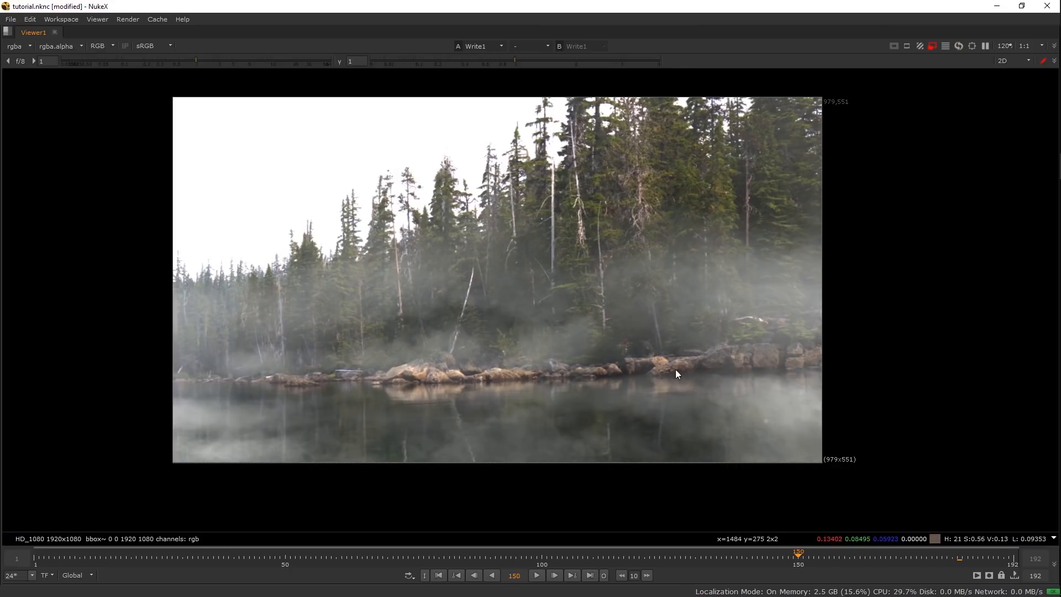
key(space)
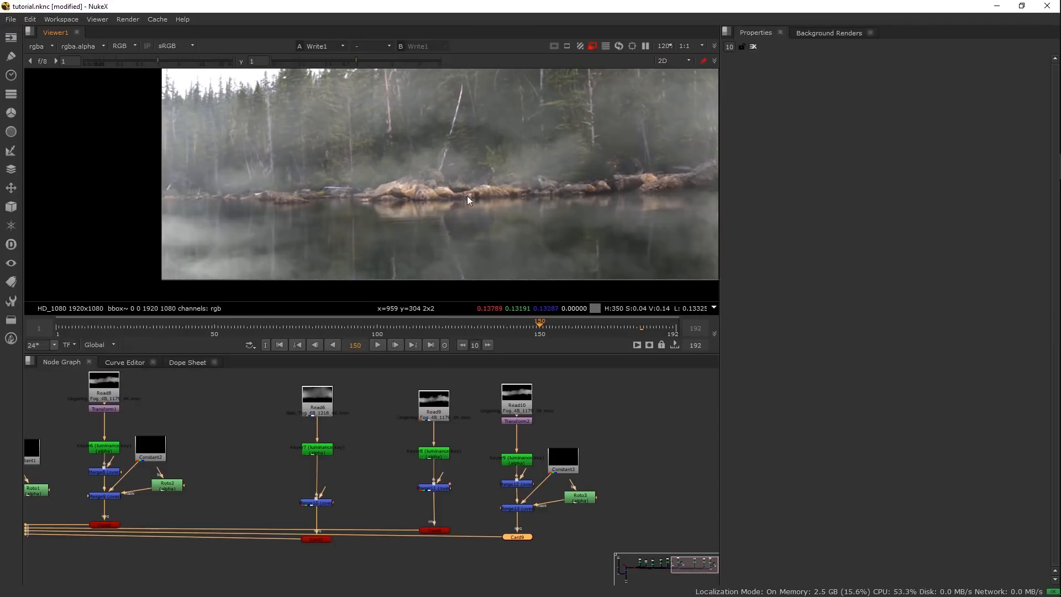
Open the CameraTracker1 and Camera1 properties and examine the tracked point cloud, camera and fog cards in 3D
scroll(393, 450, up, 5)
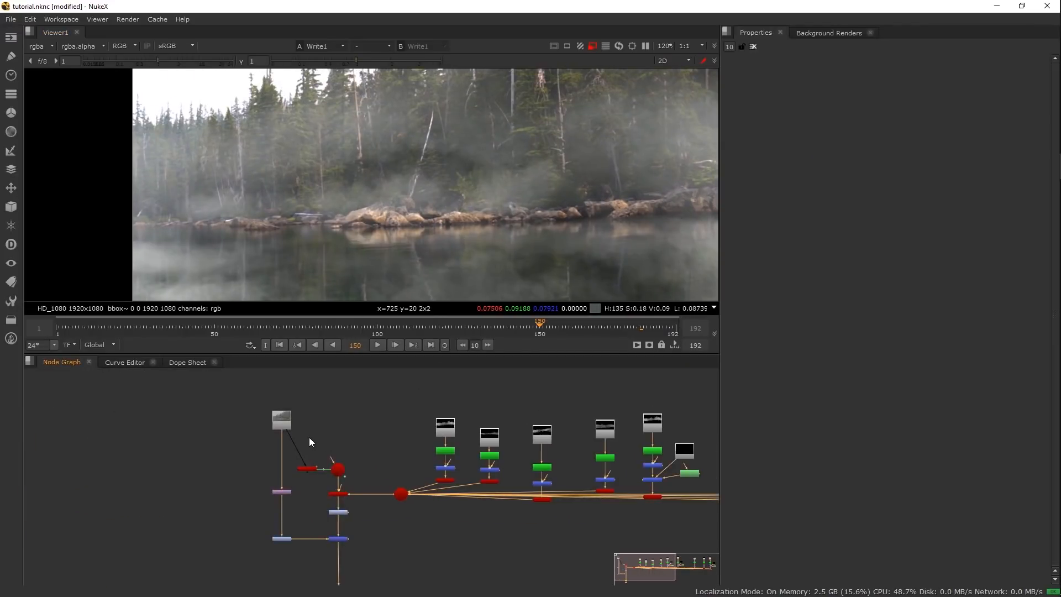
click(301, 490)
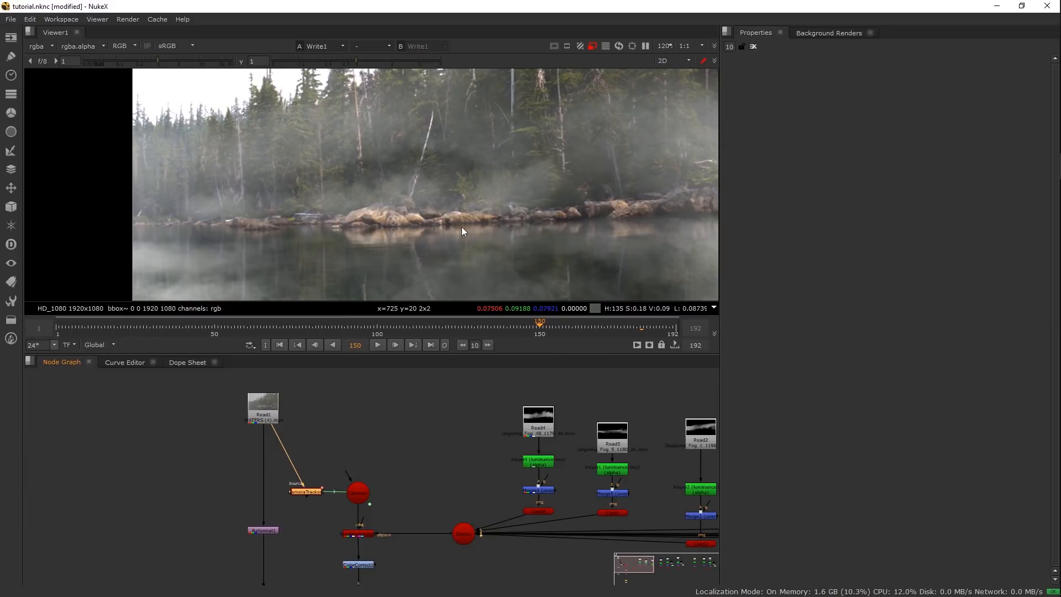
drag(426, 211, 359, 191)
key(Tab)
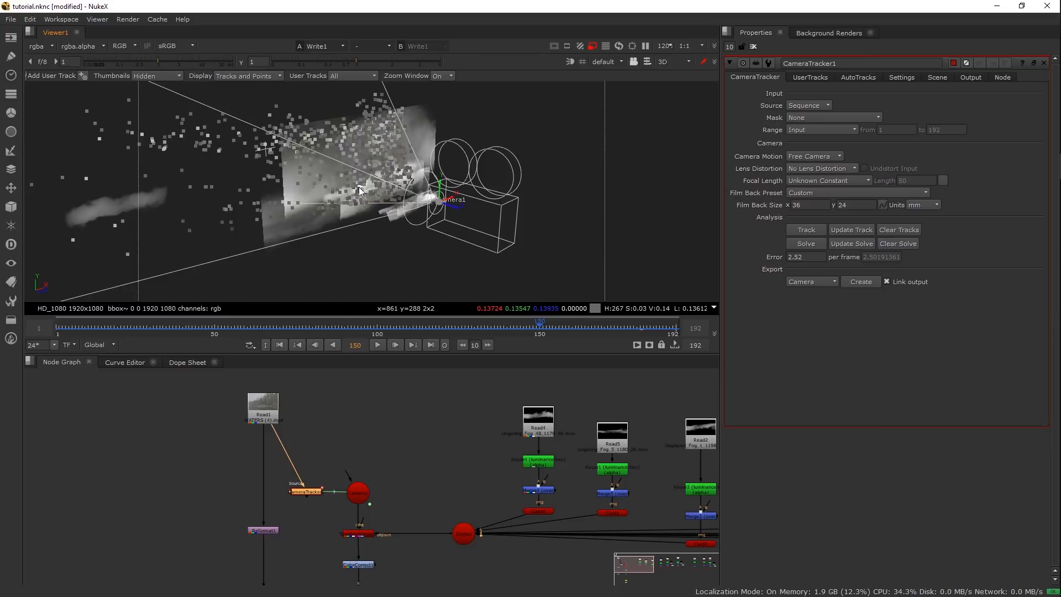
drag(495, 221, 525, 175)
double_click(520, 176)
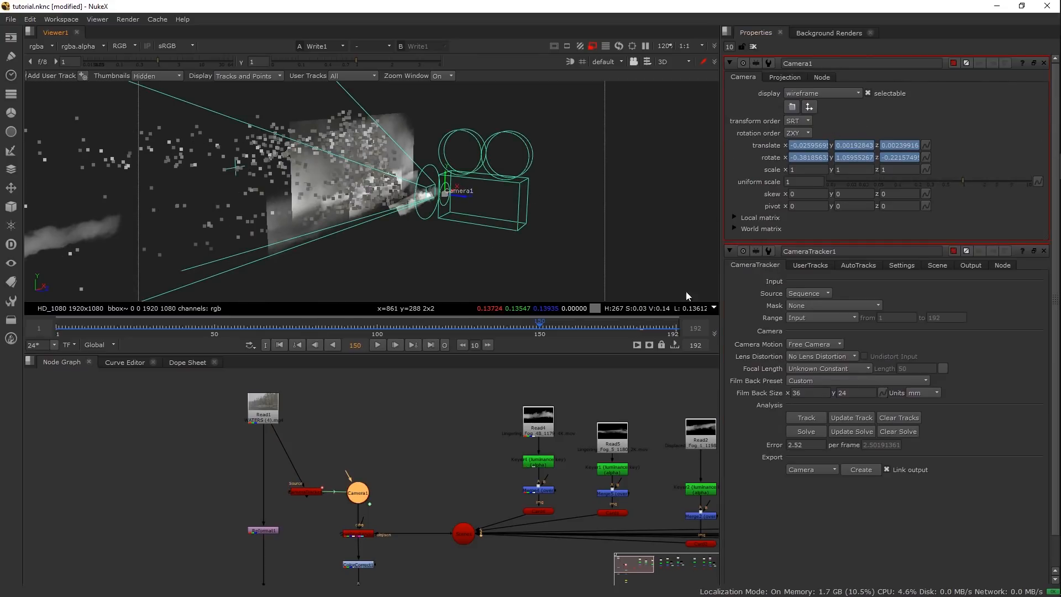
drag(463, 190, 469, 196)
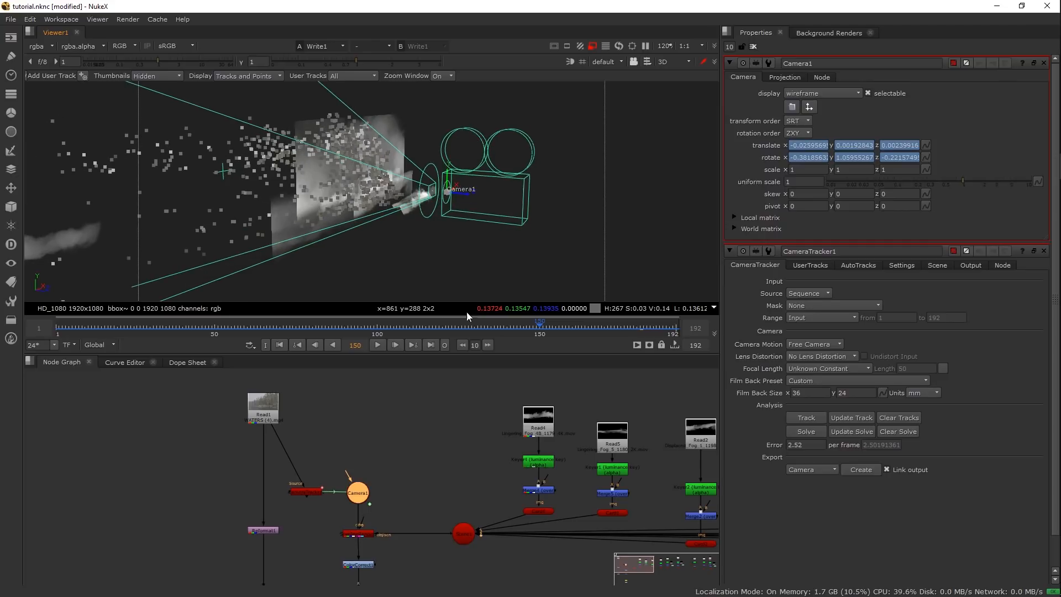
mouse_move(481, 224)
mouse_down()
mouse_move(427, 219)
mouse_move(479, 208)
mouse_up()
Examine the fog branches in the node graph, from the Read clips through keyers and merges to the cards feeding the scene
drag(401, 476, 323, 432)
drag(385, 490, 254, 519)
click(323, 409)
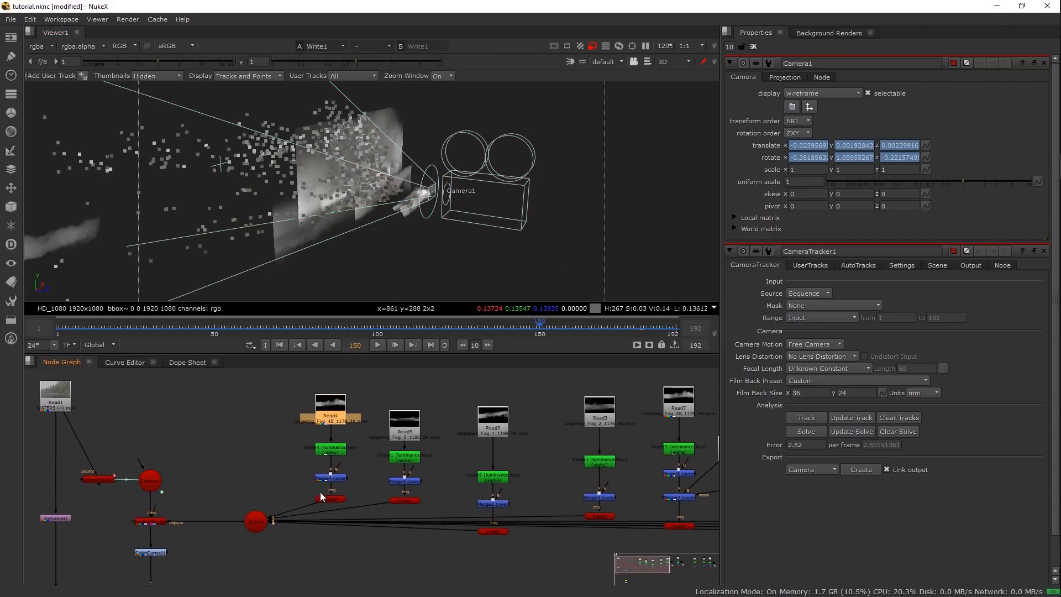
drag(322, 496, 301, 464)
drag(470, 409, 402, 431)
drag(505, 432, 418, 431)
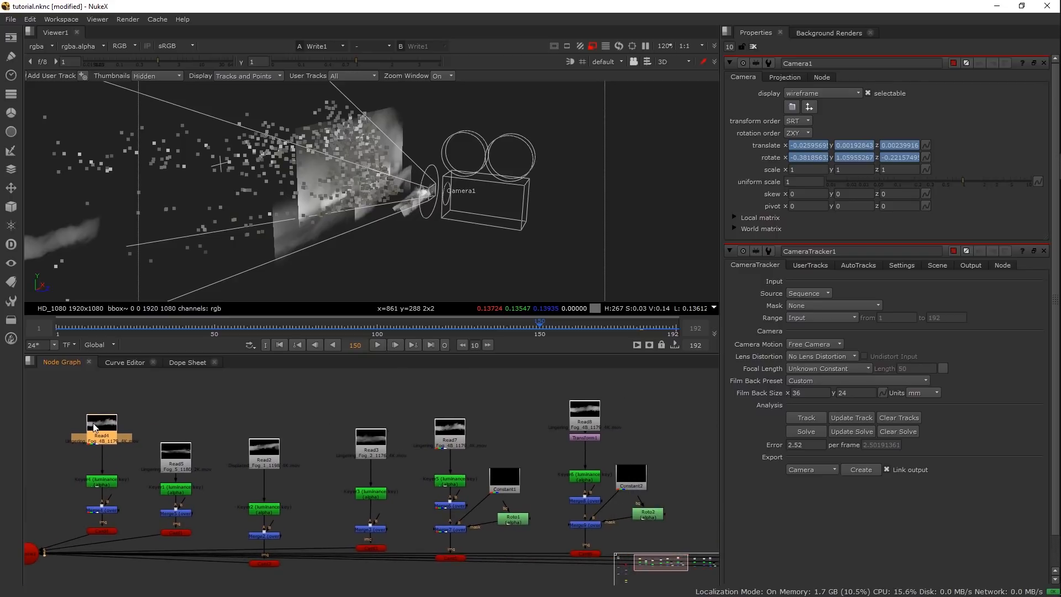
drag(123, 523, 172, 482)
drag(306, 499, 386, 474)
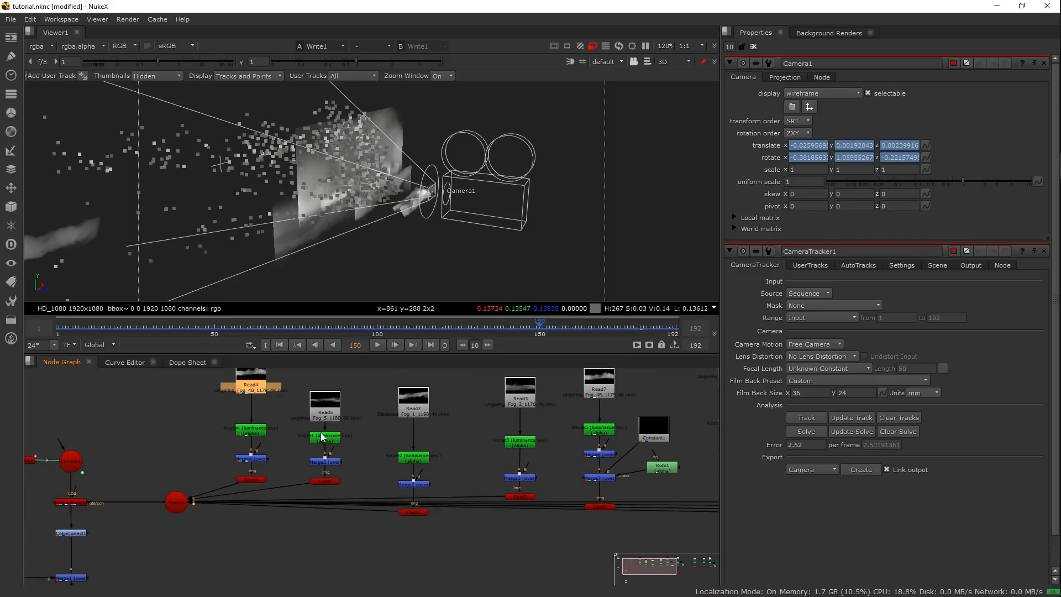
scroll(266, 434, up, 3)
scroll(272, 440, down, 5)
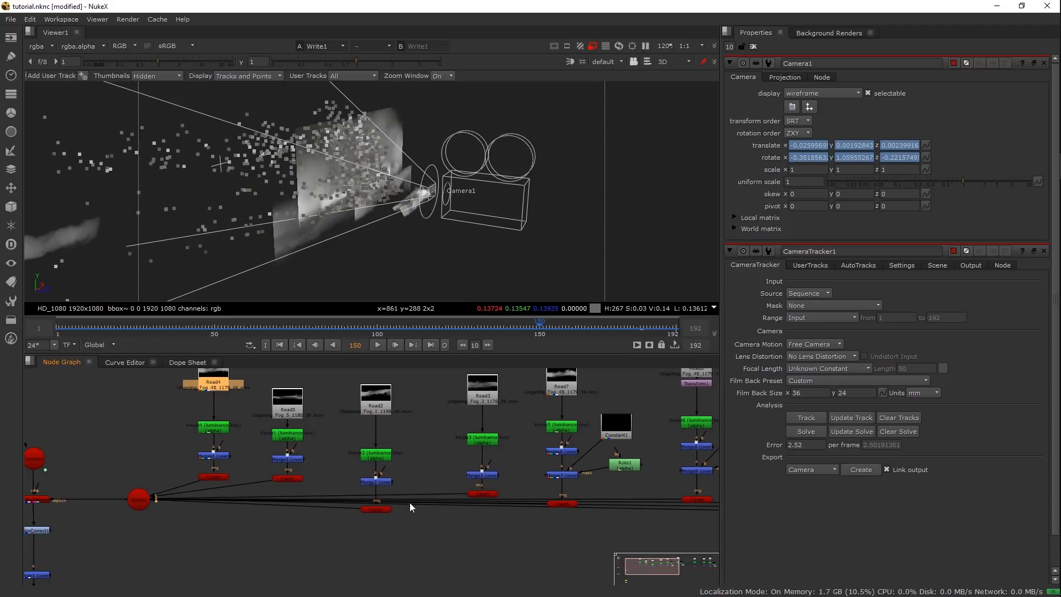
drag(382, 509, 482, 479)
scroll(482, 479, down, 3)
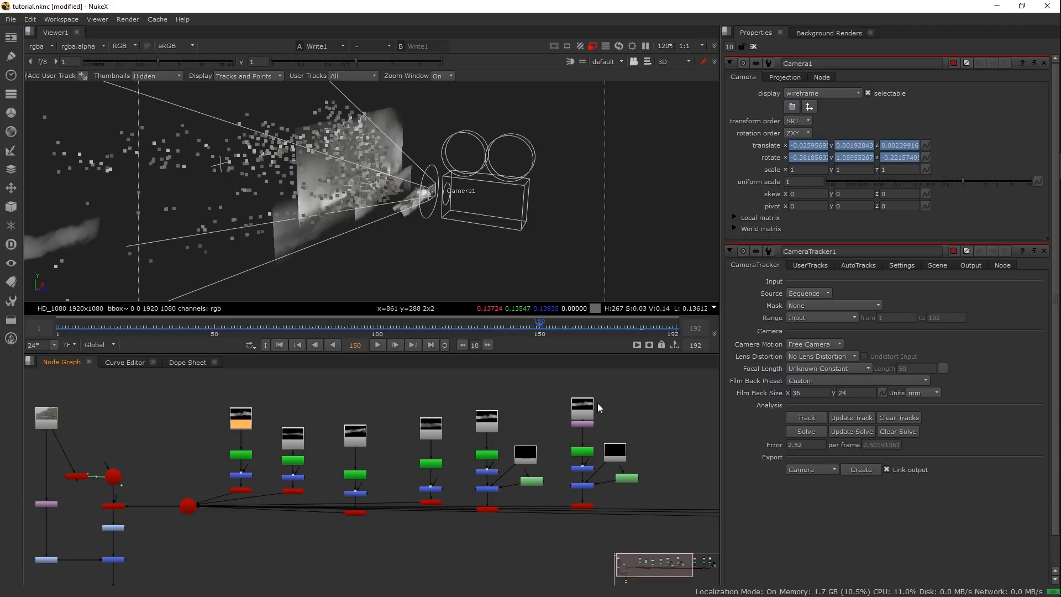
scroll(357, 477, down, 2)
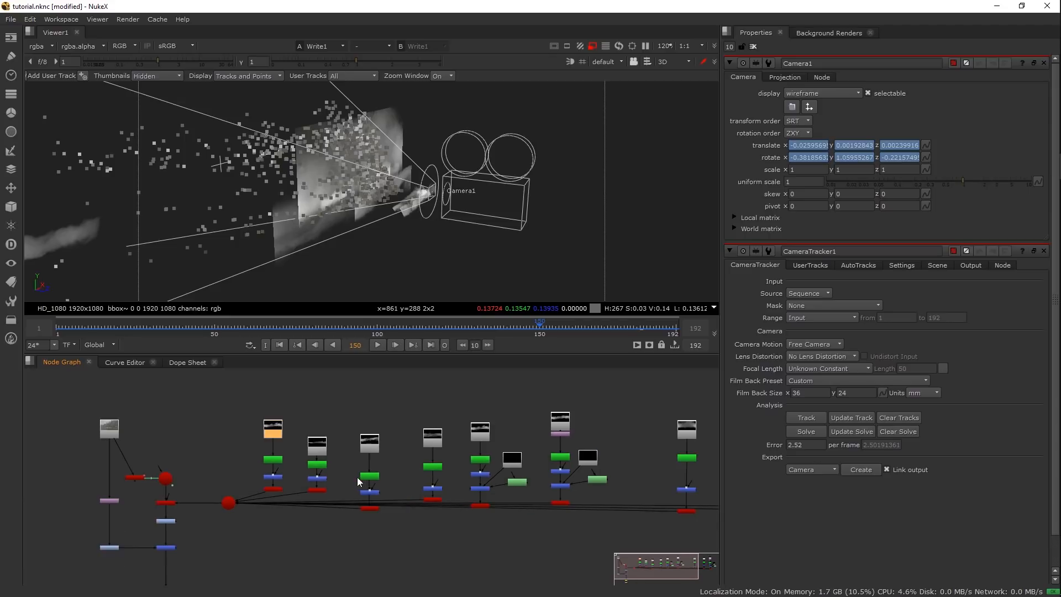
View the ScanlineRender output in 2D to inspect the rendered fog on its own
scroll(377, 446, up, 4)
click(328, 452)
key(1)
key(Tab)
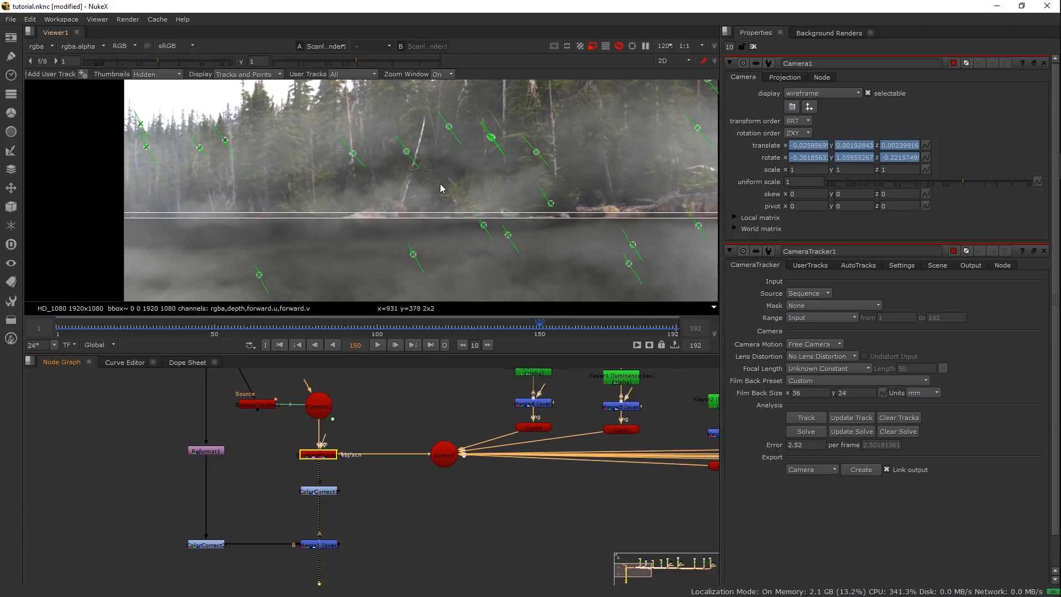
Toggle the ColorCorrect2 node on the background plate off and on to compare its effect on the composite
scroll(440, 188, down, 2)
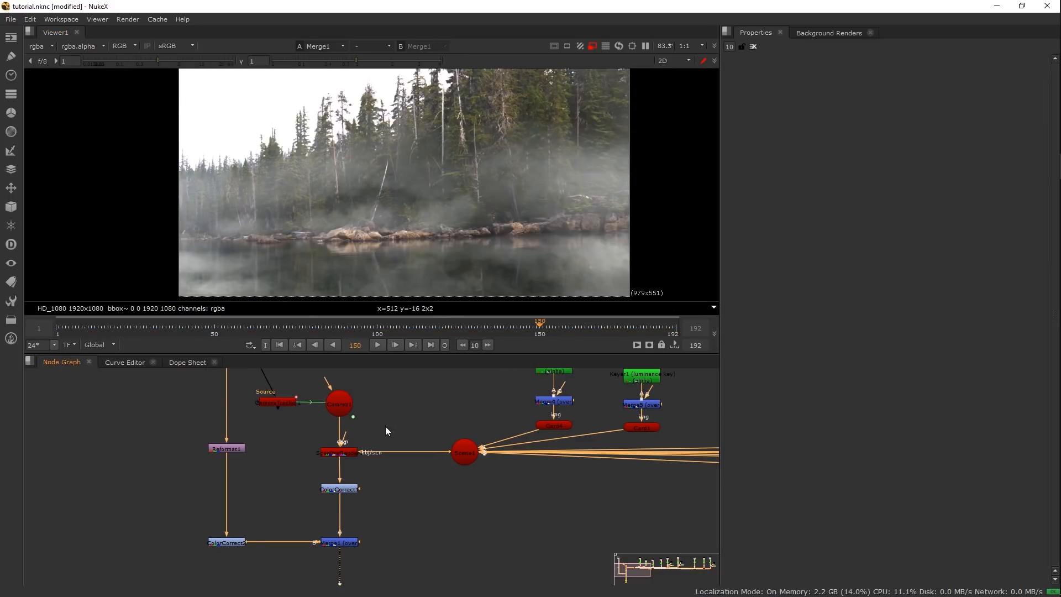
drag(386, 427, 444, 554)
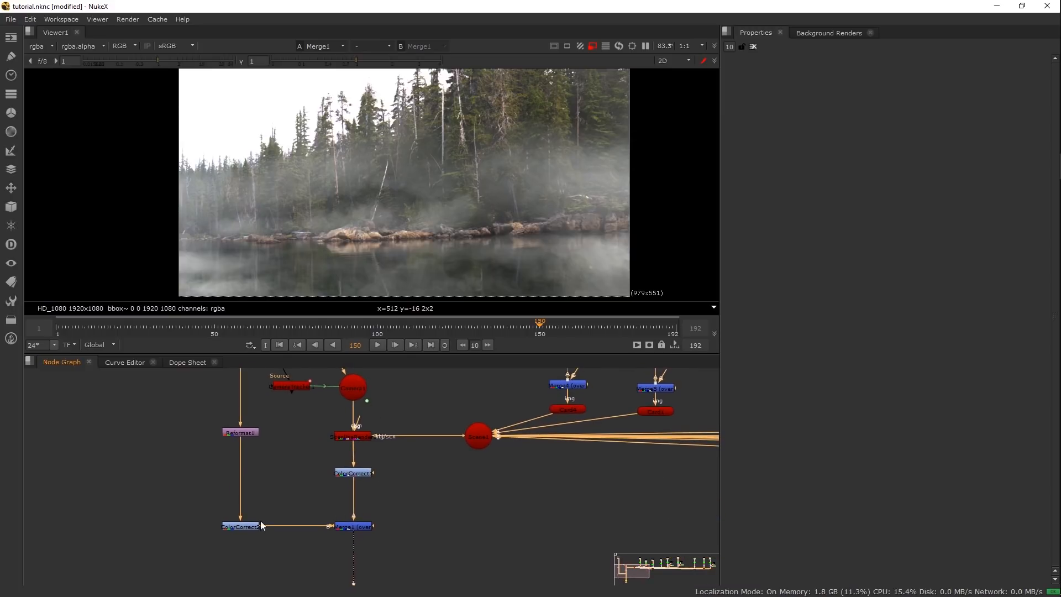
click(248, 527)
key(d)
key(d)
key(d)
key(d)
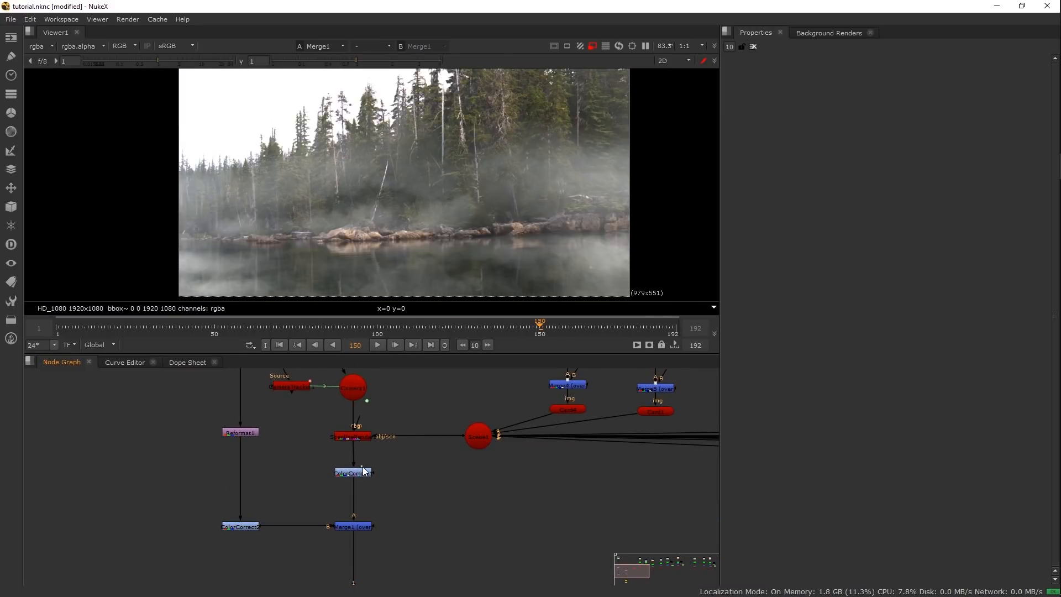
Toggle the ColorCorrect node below the ScanlineRender off and on to compare the fog's grade
click(364, 471)
key(d)
key(d)
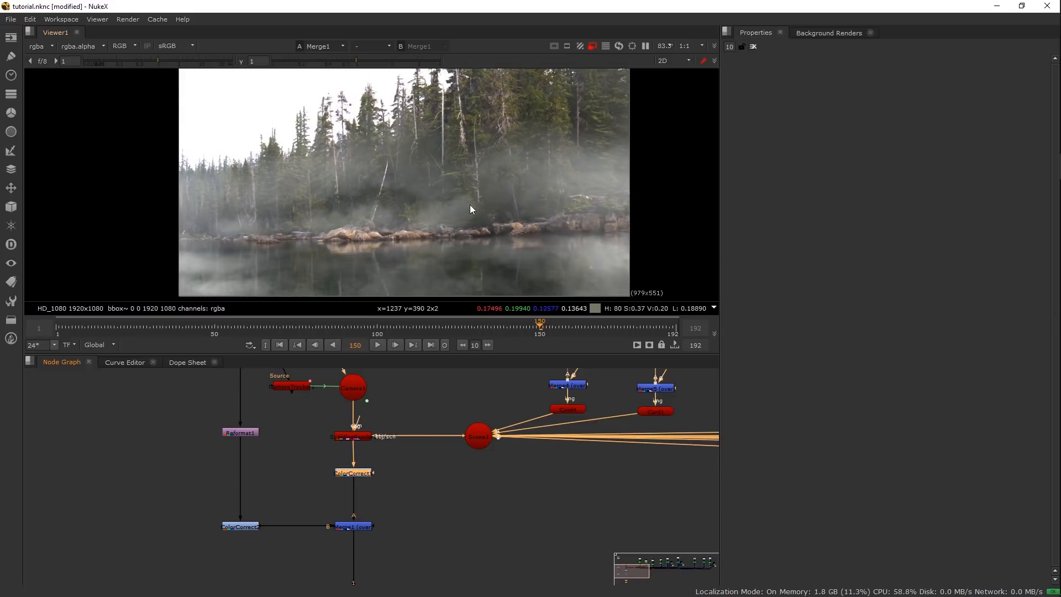
Add a Grain node to the output of Merge1 and place it directly below the merge
drag(449, 472, 470, 439)
click(450, 478)
key(Tab)
text(grain)
key(Down)
key(Return)
drag(417, 513, 389, 560)
drag(375, 515, 374, 561)
Apply the Kodak 5217 preset to Grain2_1, turn off applying only through alpha, and inspect the grain up close
scroll(581, 154, up, 4)
scroll(471, 174, up, 1)
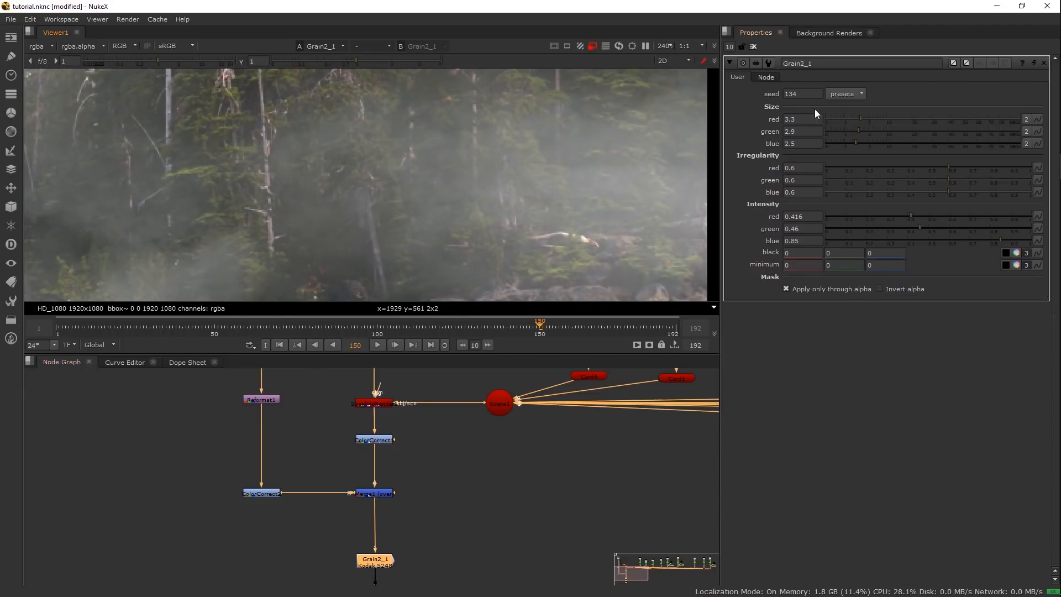
click(844, 93)
click(853, 148)
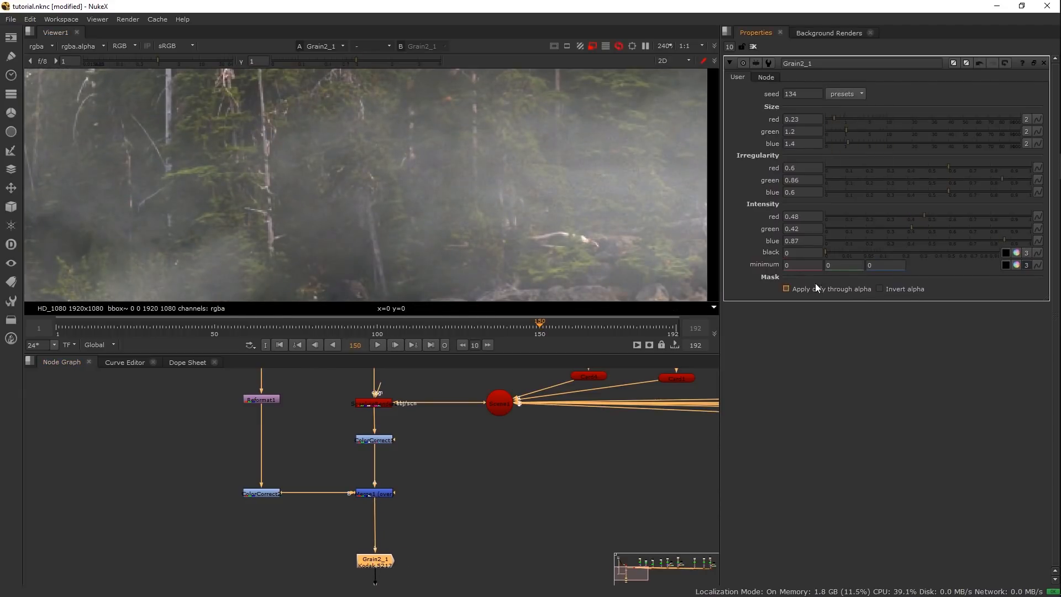
scroll(453, 156, up, 1)
scroll(554, 214, up, 1)
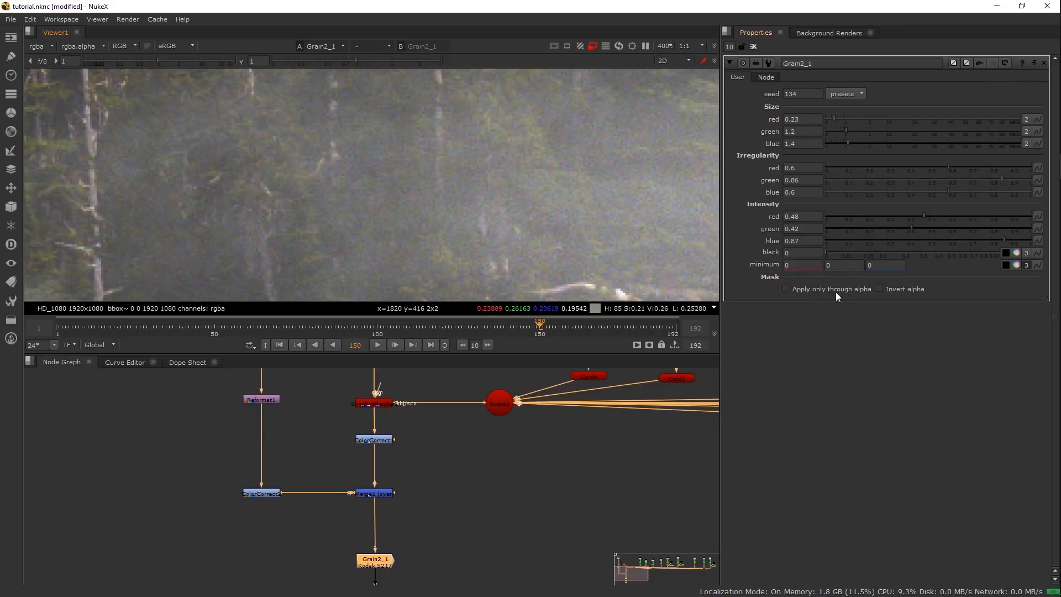
scroll(402, 185, down, 2)
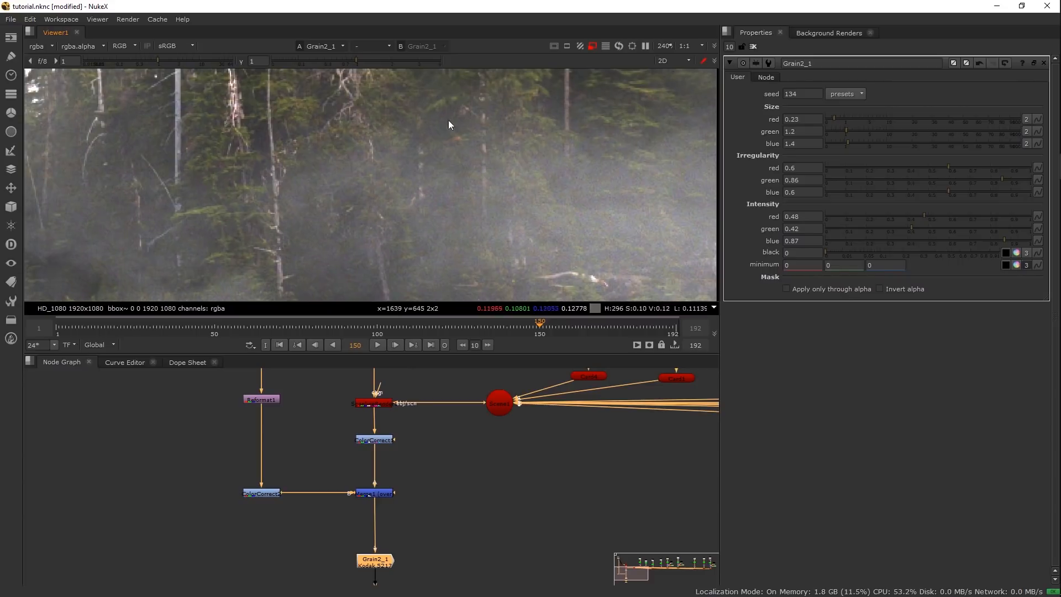
scroll(470, 182, up, 4)
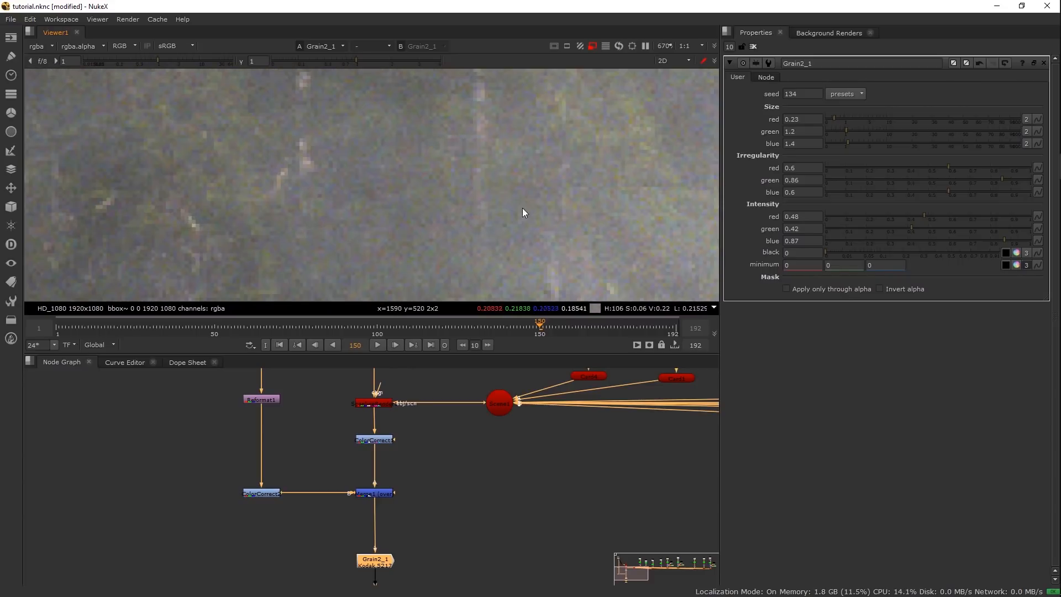
Try other film presets on Grain2_1 to compare their grain, and return to Kodak 5217
click(853, 92)
click(865, 156)
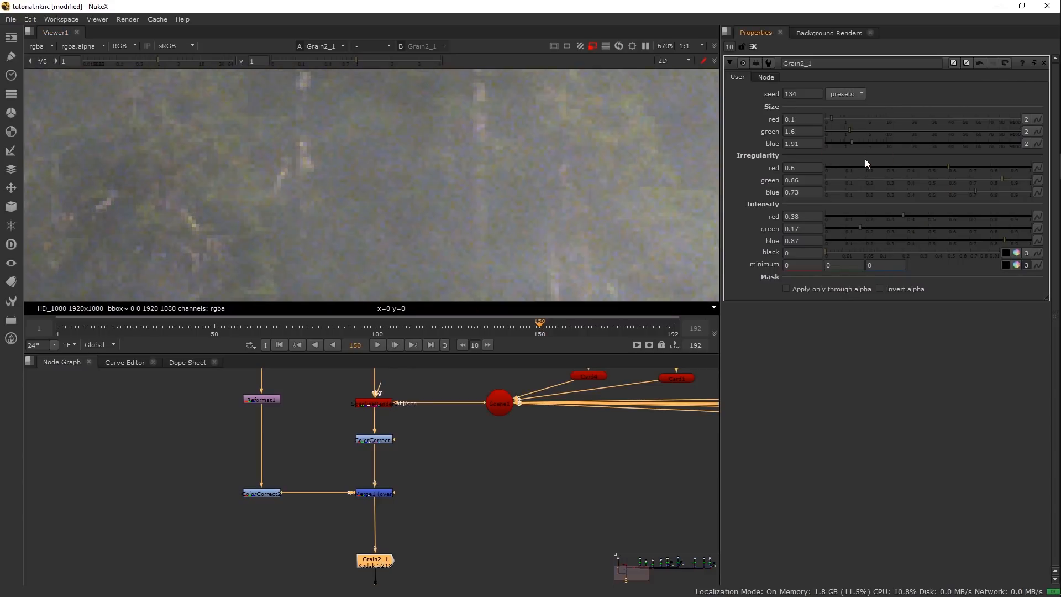
click(854, 97)
click(863, 137)
click(853, 95)
click(868, 147)
scroll(449, 199, down, 4)
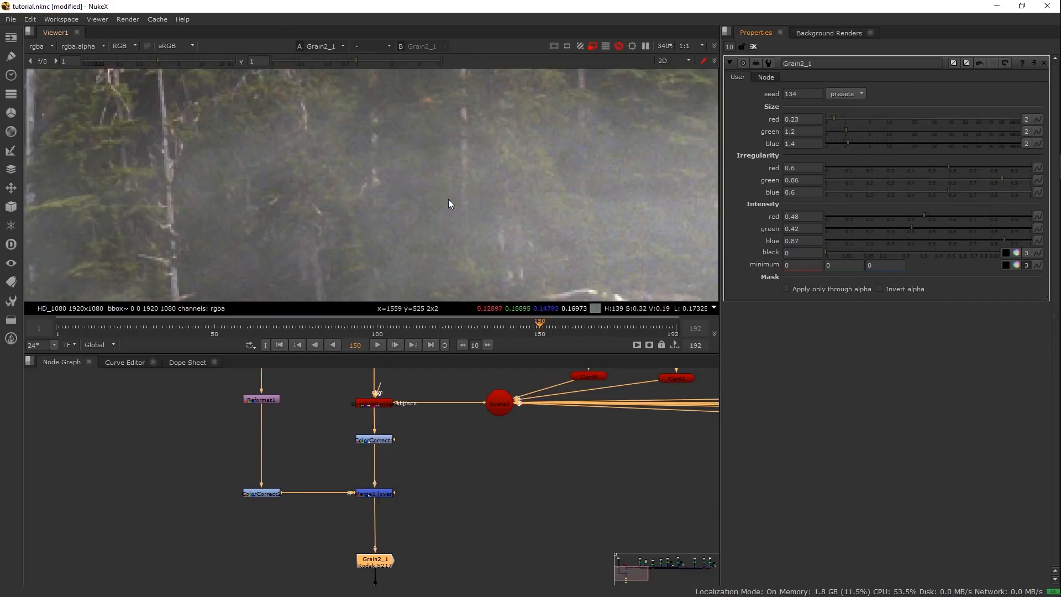
Add an unconnected CameraShake node beside the connection between Merge1 and Grain2_1
drag(450, 203, 489, 166)
scroll(340, 191, up, 3)
drag(340, 191, 487, 138)
drag(336, 169, 453, 260)
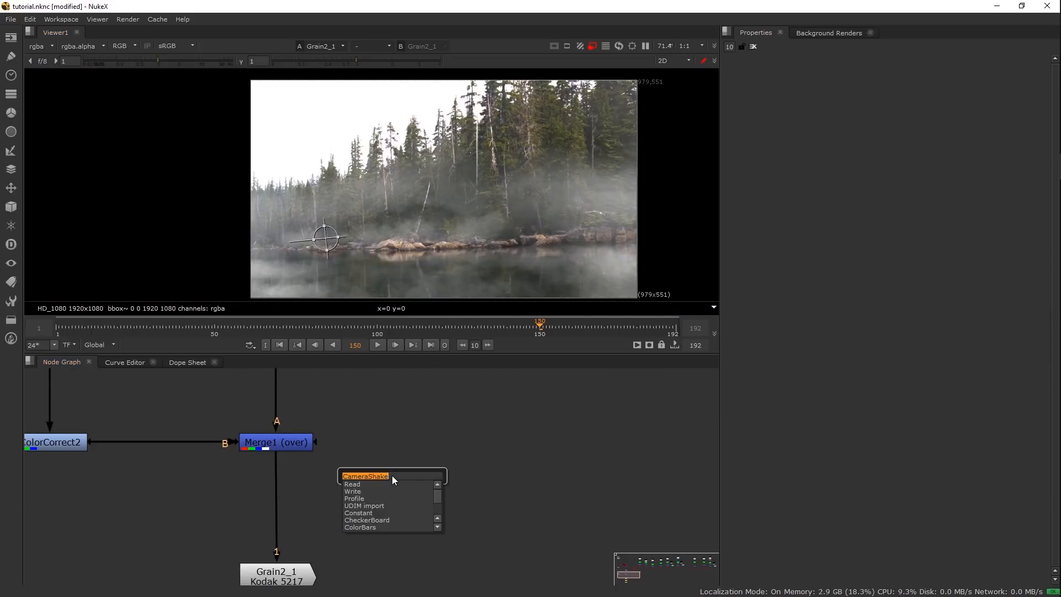
key(Tab)
text(CameraShake)
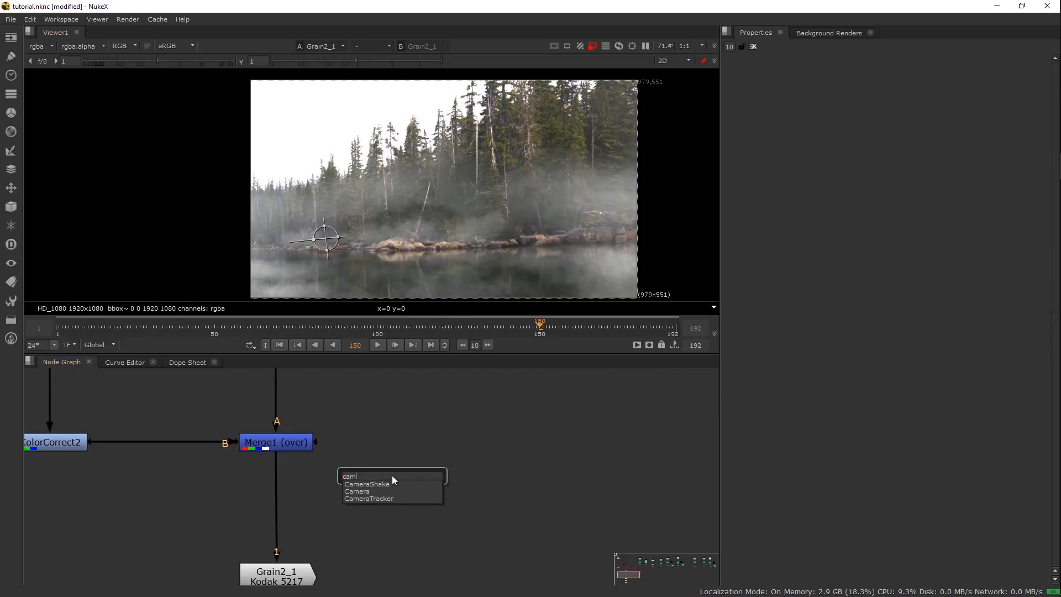
key(Return)
drag(397, 470, 386, 520)
Add a CheckerBoard node, connect it to the CameraShake input, and view the CameraShake output
click(395, 446)
key(Tab)
text(check)
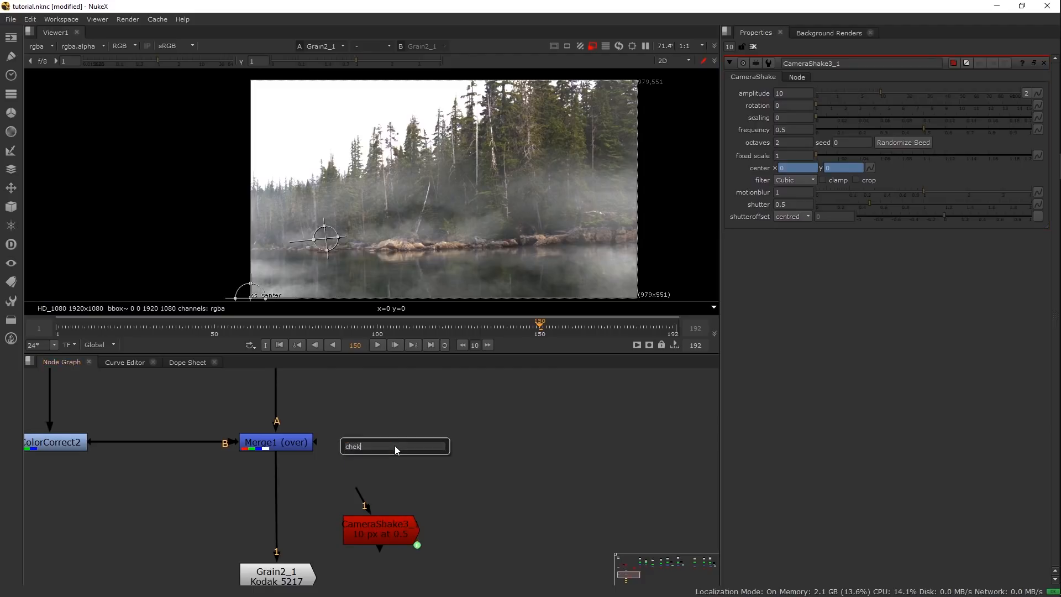
key(Return)
drag(360, 494, 390, 452)
click(390, 520)
key(1)
click(461, 465)
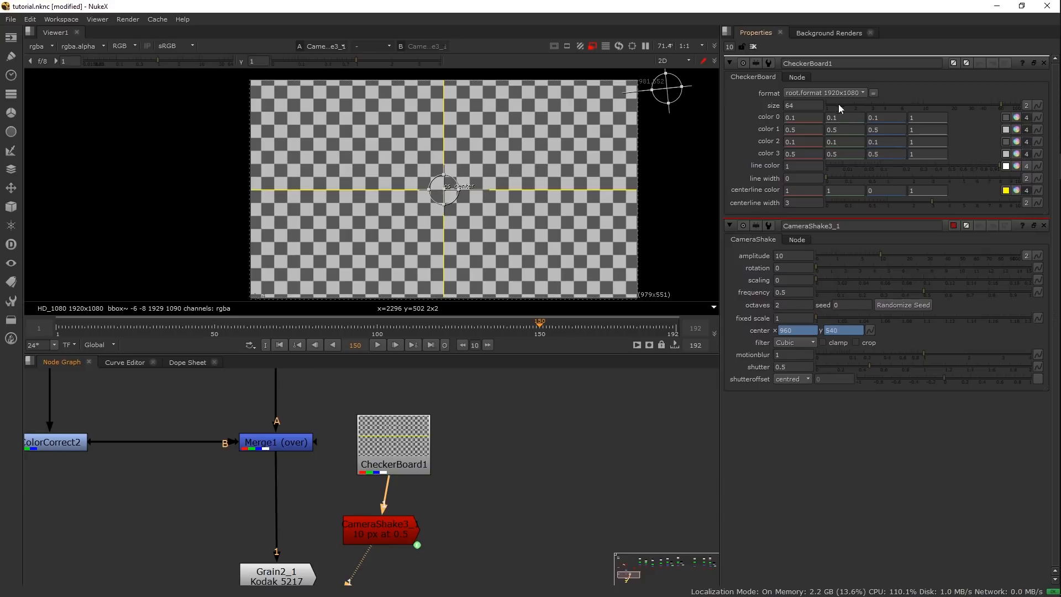
Play the shaken checkerboard, setting the CameraShake motion blur to 0 and its frequency to 0.05
double_click(380, 528)
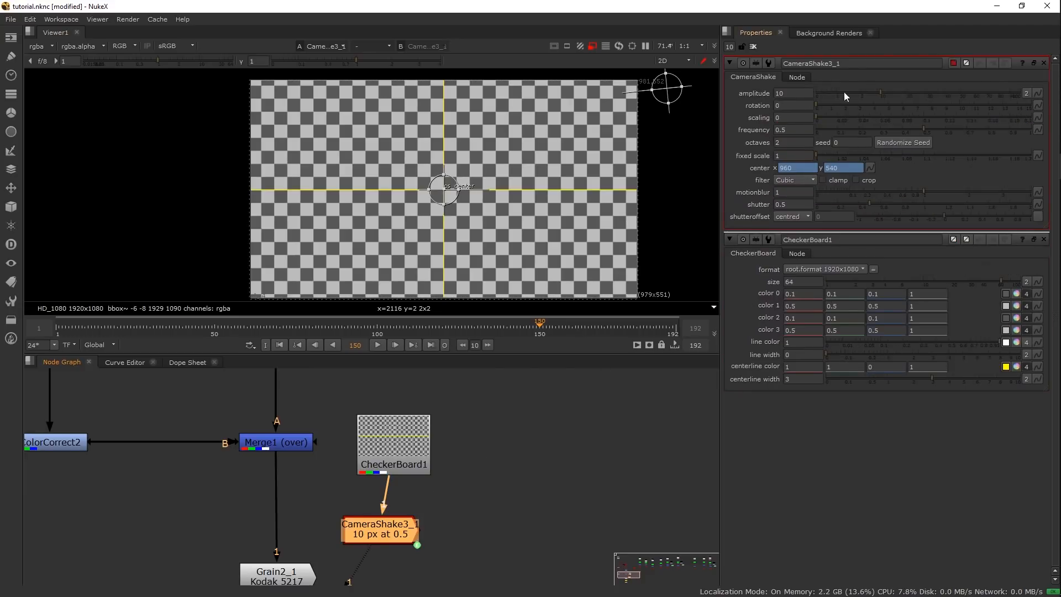
click(379, 344)
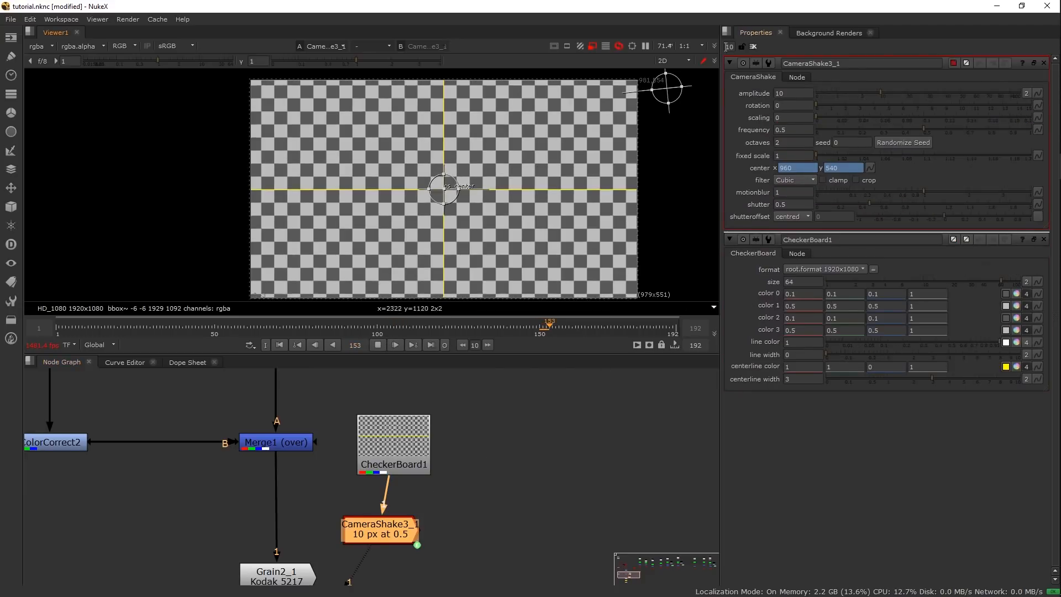
ctrl+click(864, 191)
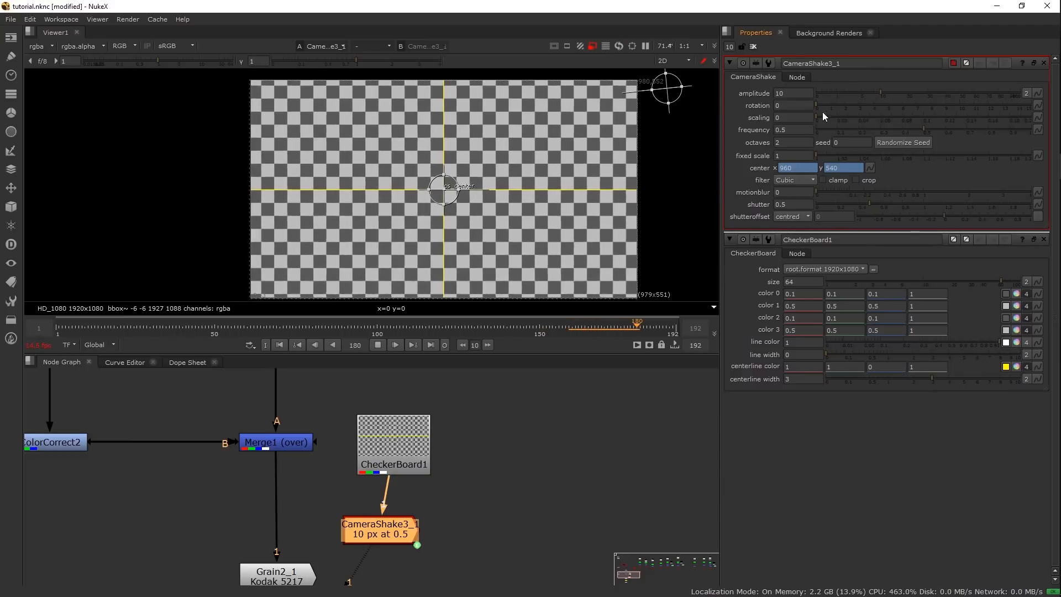
drag(792, 131, 689, 137)
text(.05)
key(Return)
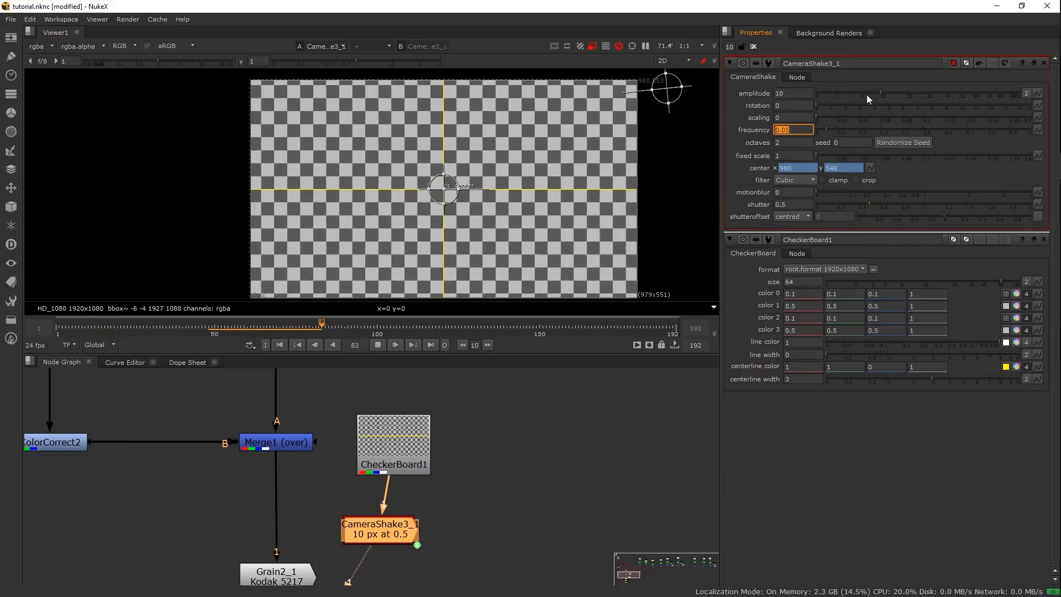
Set the CameraShake rotation to 0.85, frequency to 0.02 and amplitude to 14.5 while playing, and stop playback
click(837, 106)
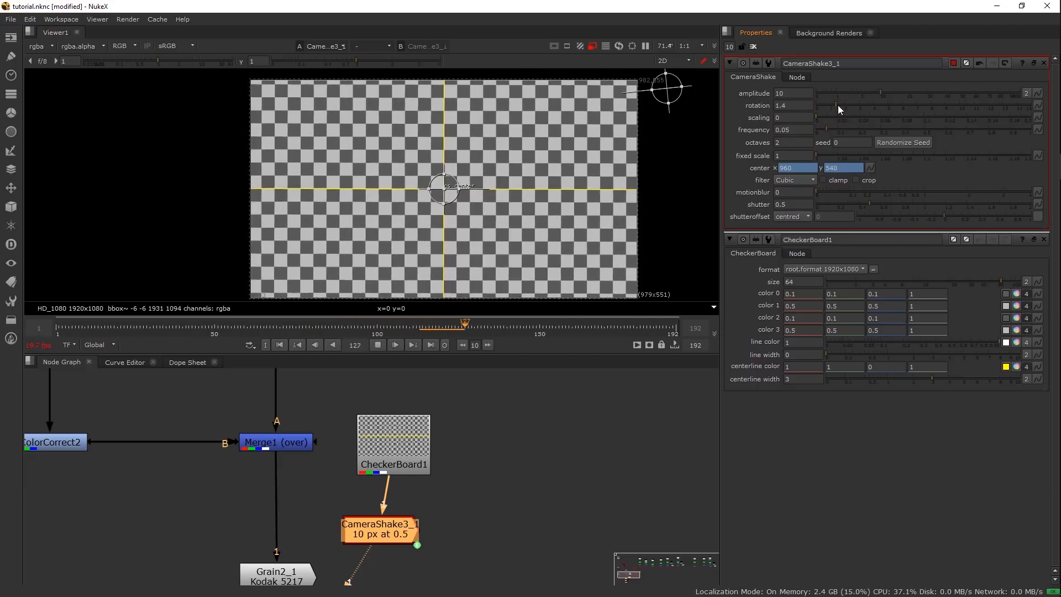
drag(837, 105, 831, 105)
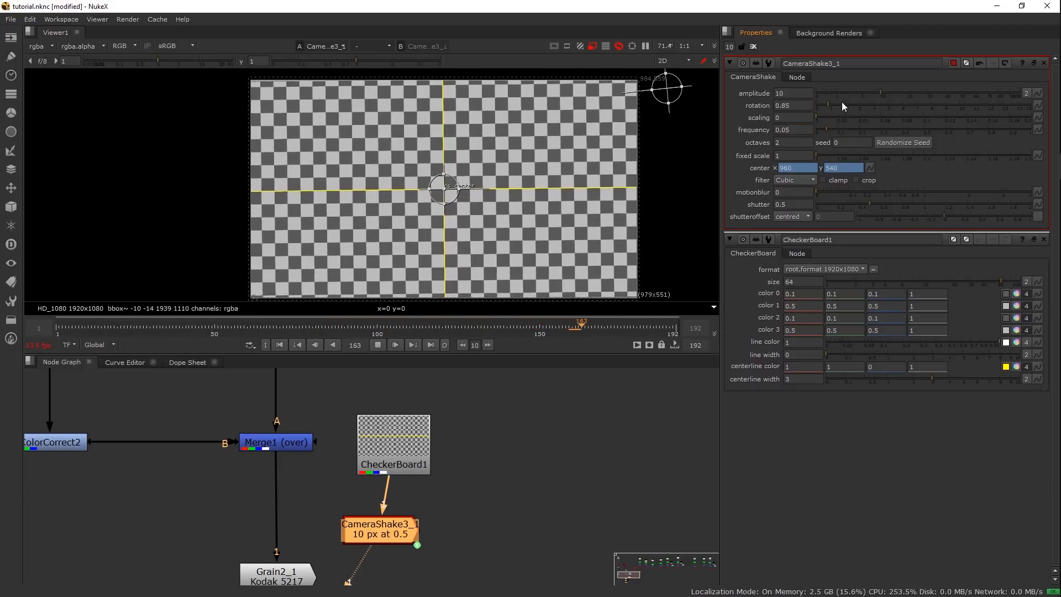
double_click(803, 129)
text(.02)
key(Return)
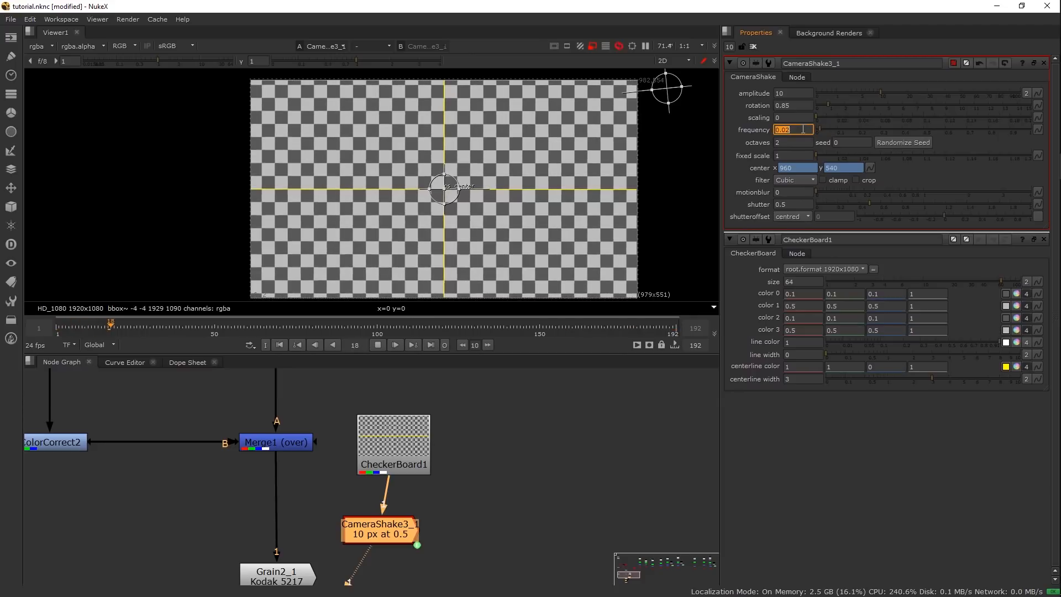
click(893, 92)
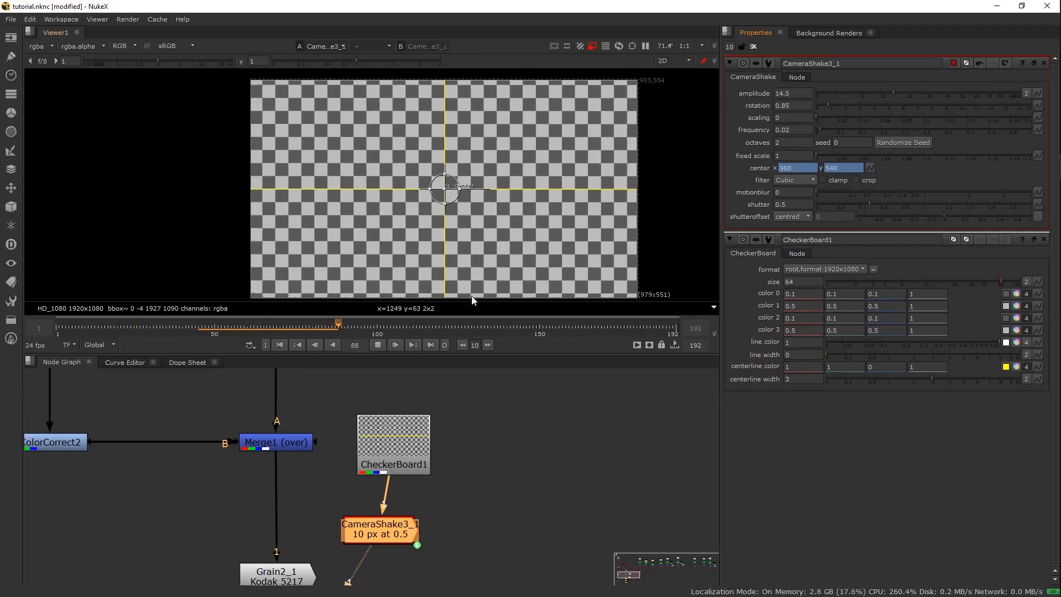
click(378, 344)
Insert the CameraShake between Merge1 and Grain2_1 in place of the checkerboard test, and view the Write1 output
drag(366, 474, 278, 448)
mouse_move(277, 504)
mouse_down()
mouse_move(379, 534)
mouse_move(276, 506)
mouse_up()
click(327, 491)
key(1)
drag(320, 542, 335, 430)
click(338, 449)
click(322, 547)
key(1)
click(438, 383)
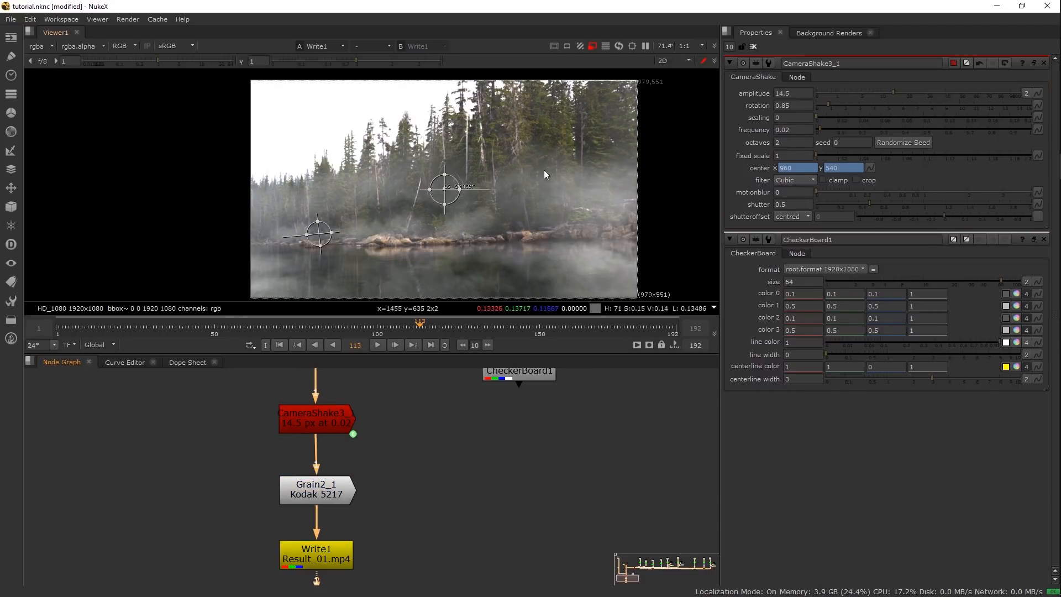
Close all node properties and review the Write1 output in the full-screen viewer with overlays off
click(753, 47)
key(space)
scroll(497, 310, up, 3)
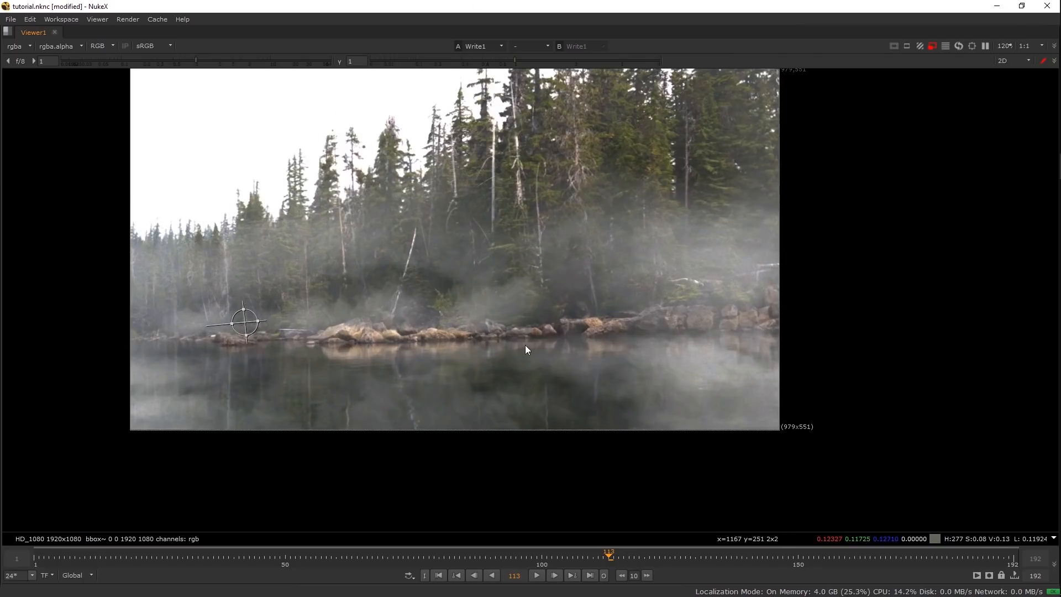
key(space)
key(o)
key(space)
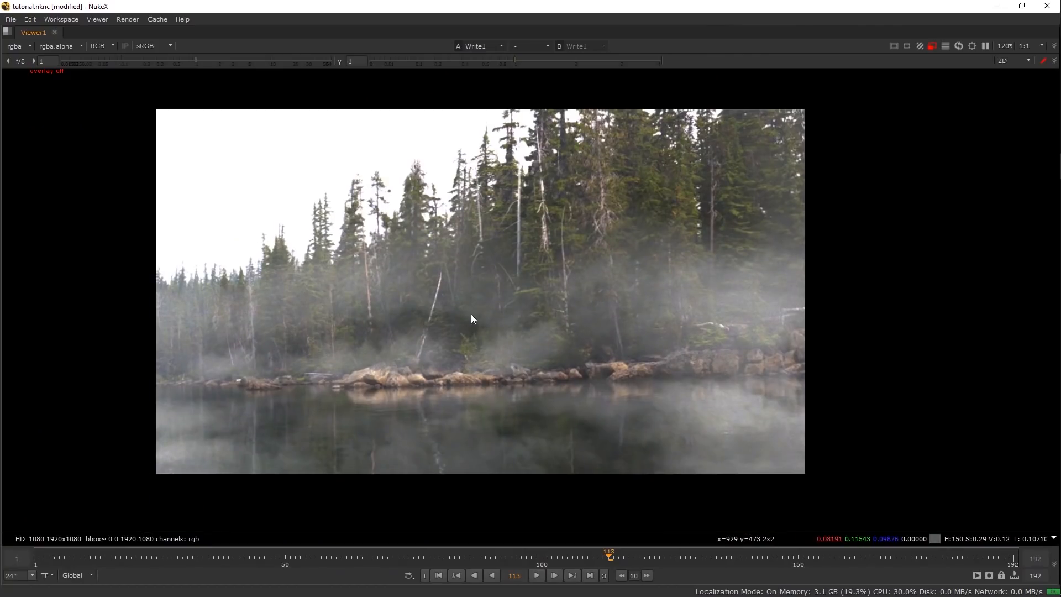